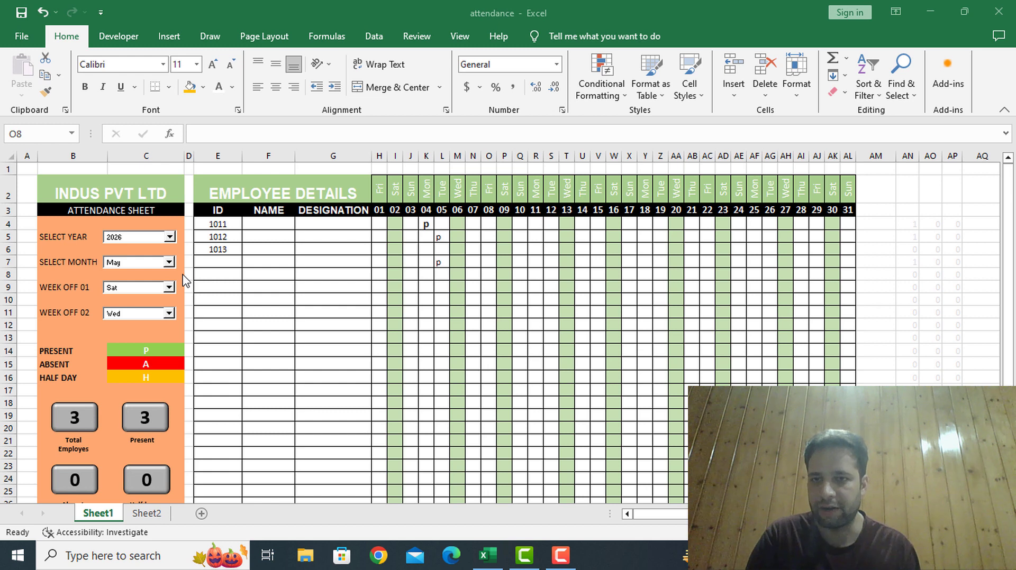
# Set the attendance sheet's year to 2028 and its month to February
pyautogui.click(169, 237)
pyautogui.click(139, 264)
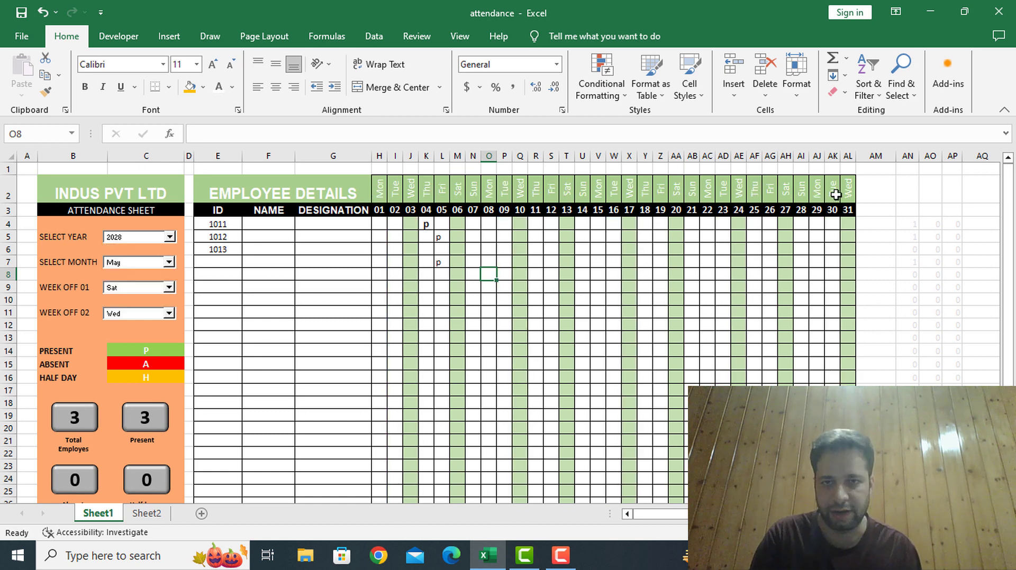
pyautogui.click(169, 263)
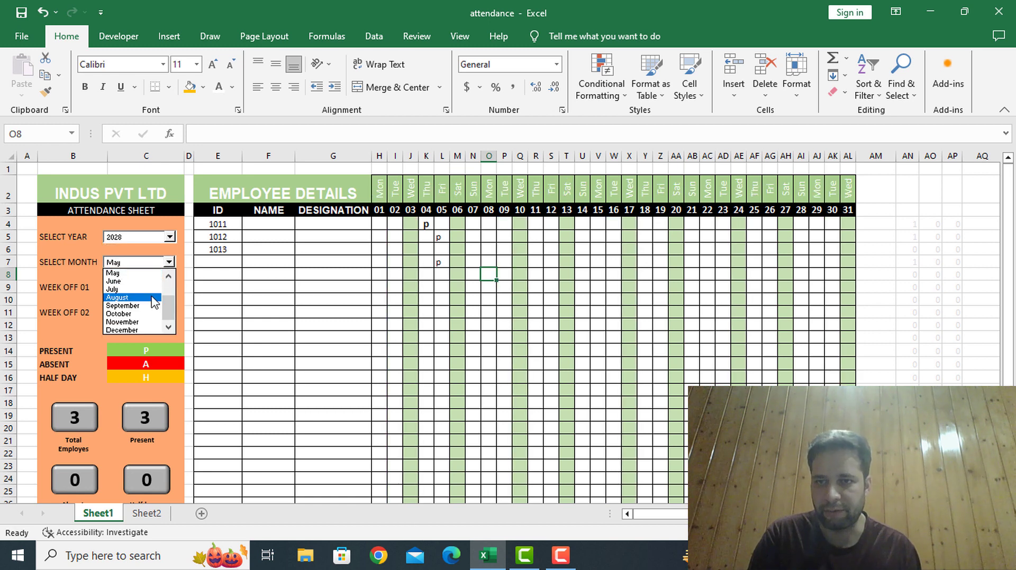
pyautogui.click(168, 277)
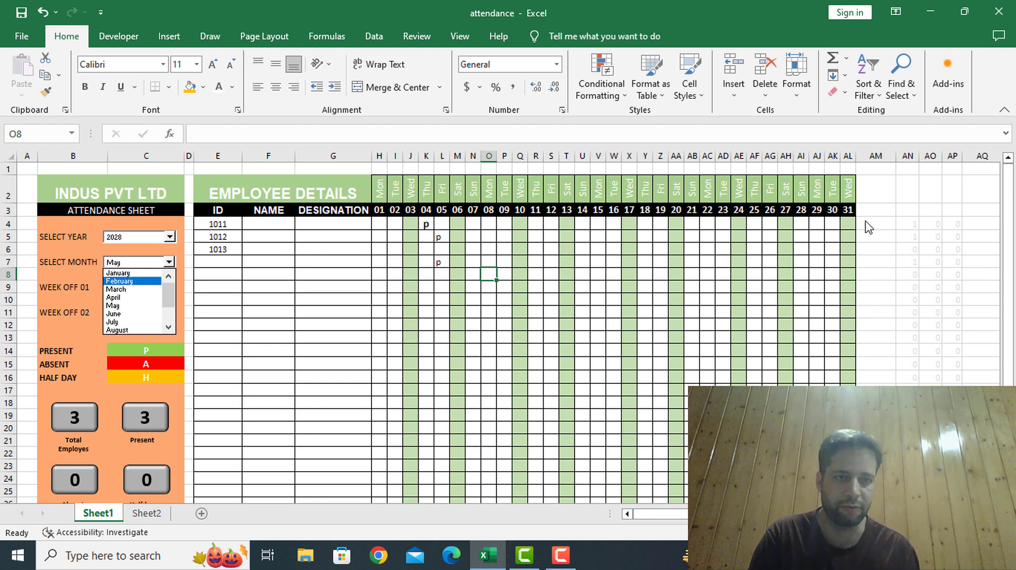
pyautogui.click(132, 281)
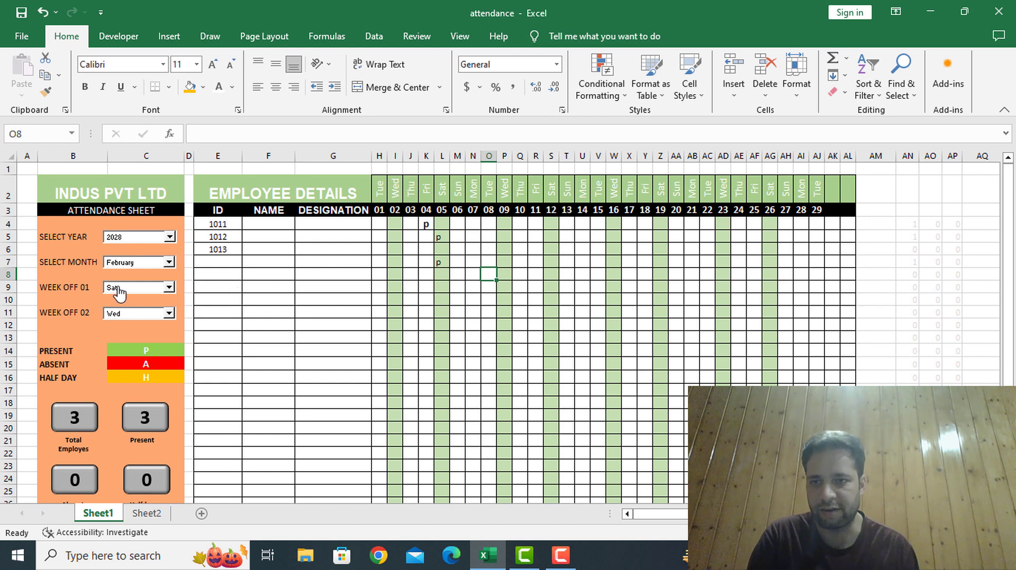
# Set the attendance sheet's week off 01 to Fri and week off 02 to Sat
pyautogui.click(170, 290)
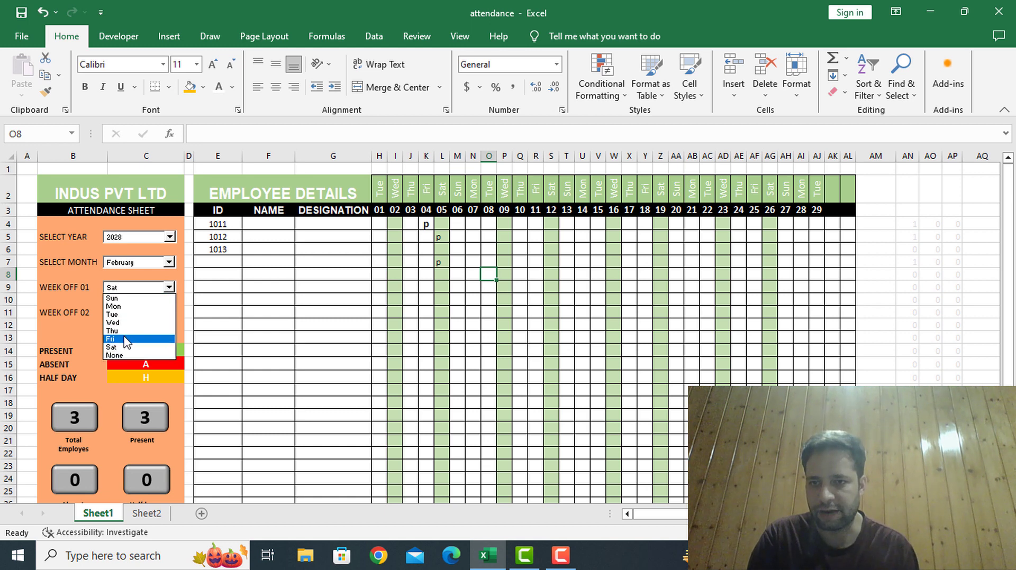
pyautogui.click(125, 340)
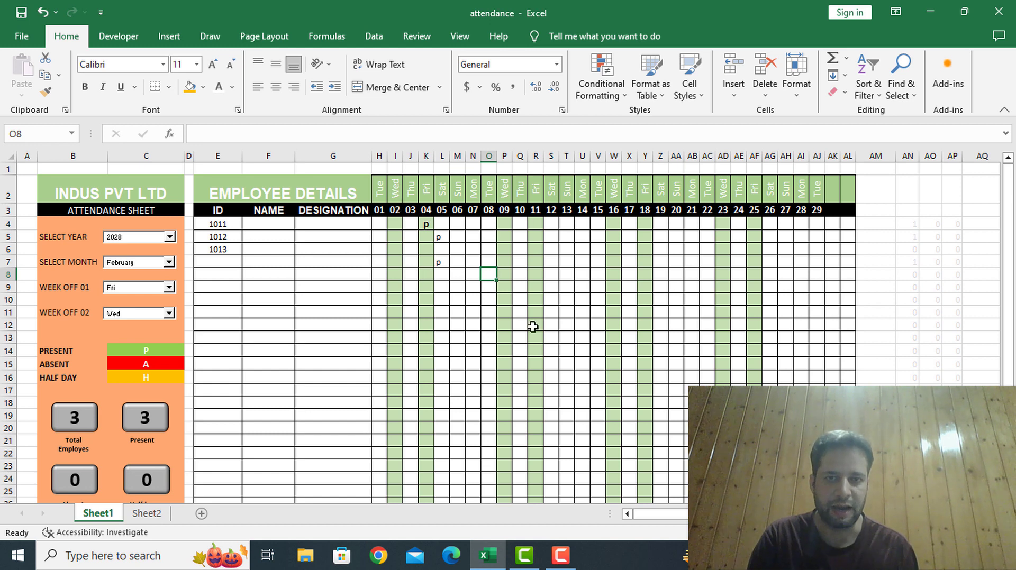
pyautogui.click(170, 313)
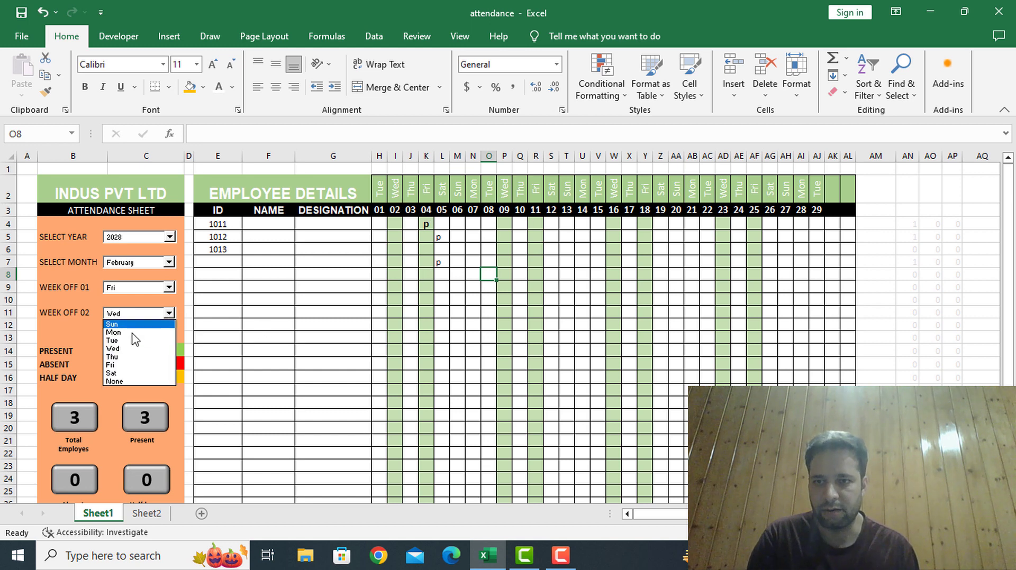
pyautogui.click(130, 373)
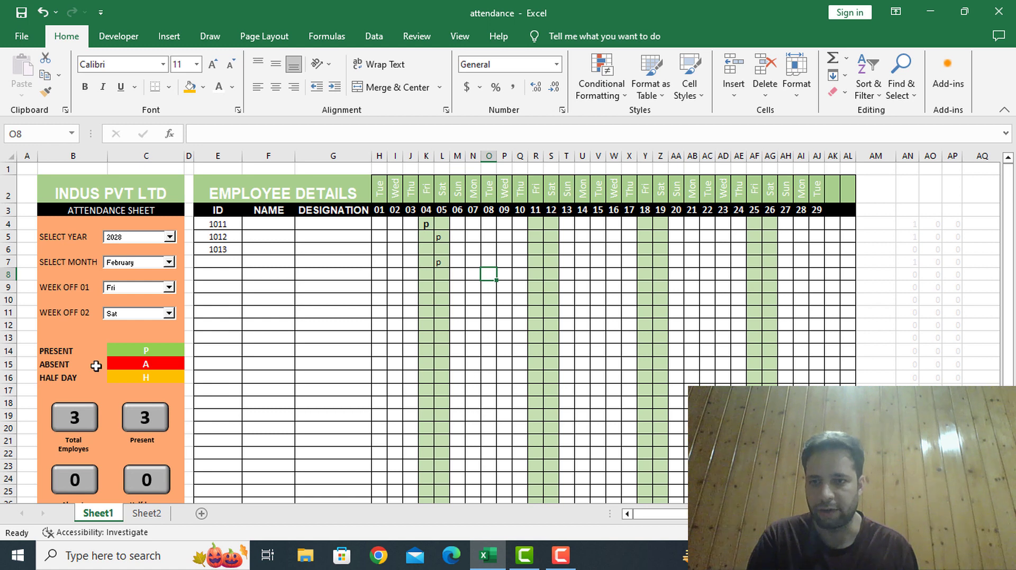
# Examine the present, absent and half-day codes and the summary counters for total employees, present, absent and half days
pyautogui.click(51, 352)
pyautogui.click(141, 351)
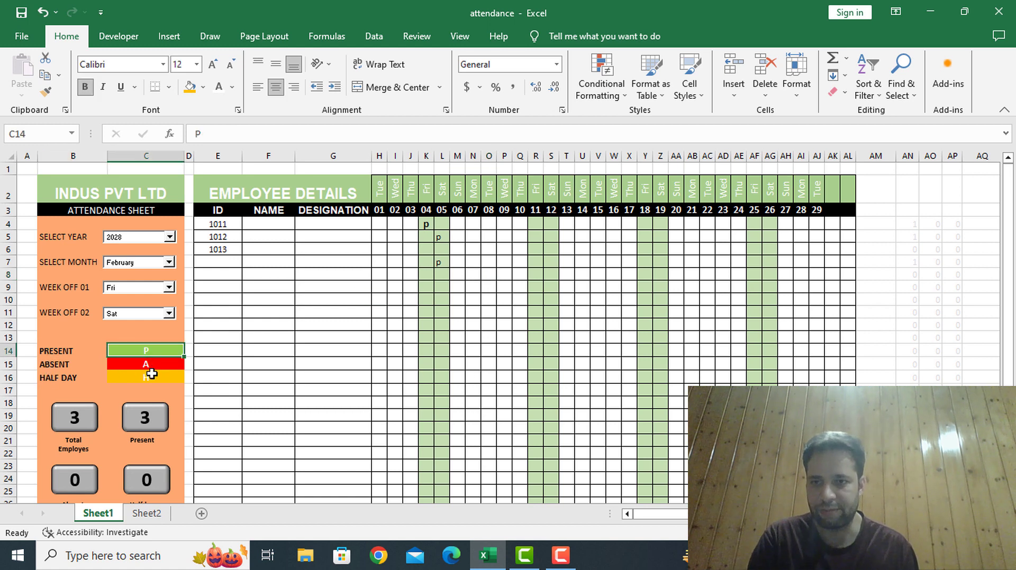
pyautogui.click(173, 364)
pyautogui.click(171, 376)
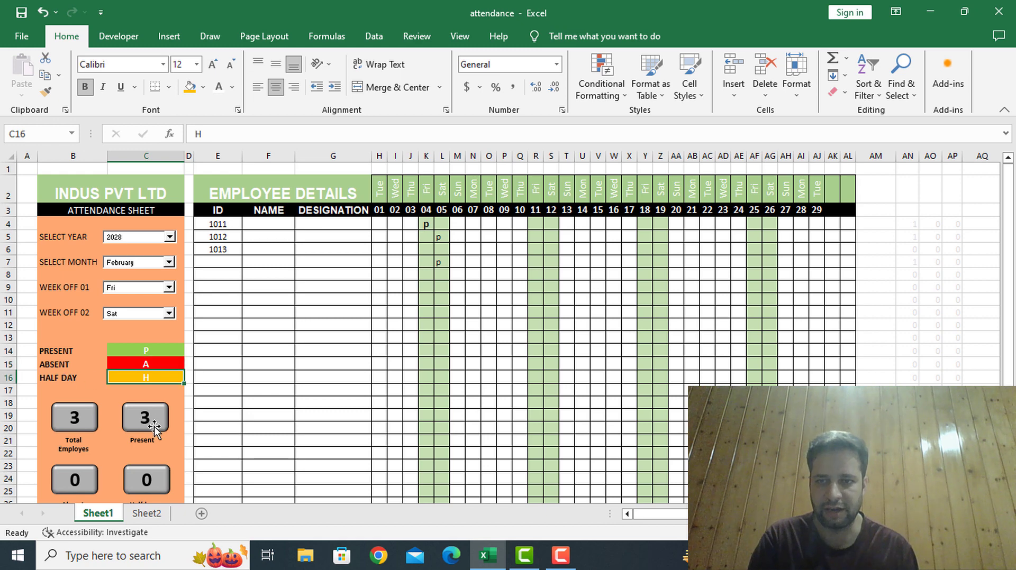
pyautogui.scroll(-4, 181, 370)
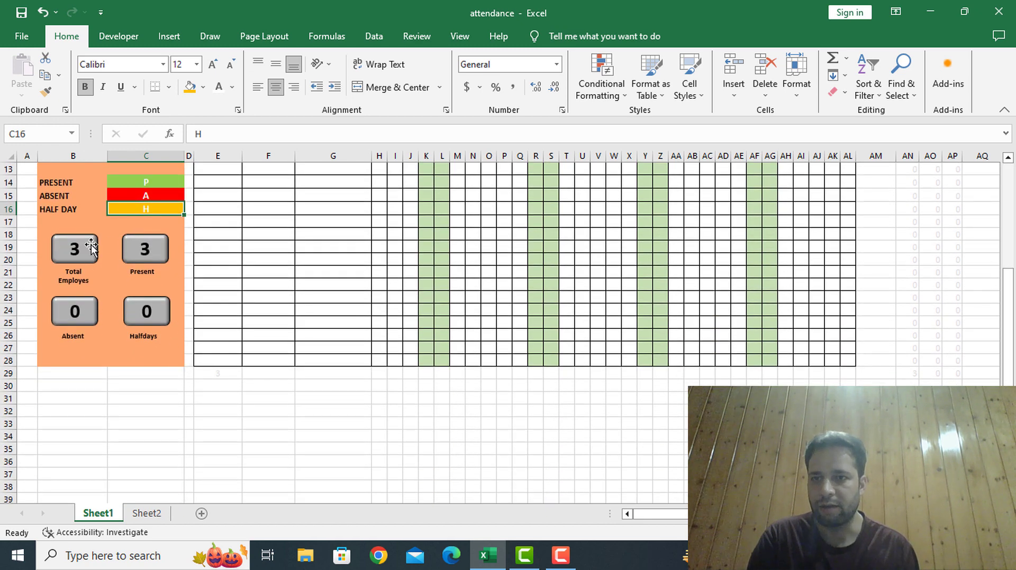
pyautogui.scroll(4, 129, 278)
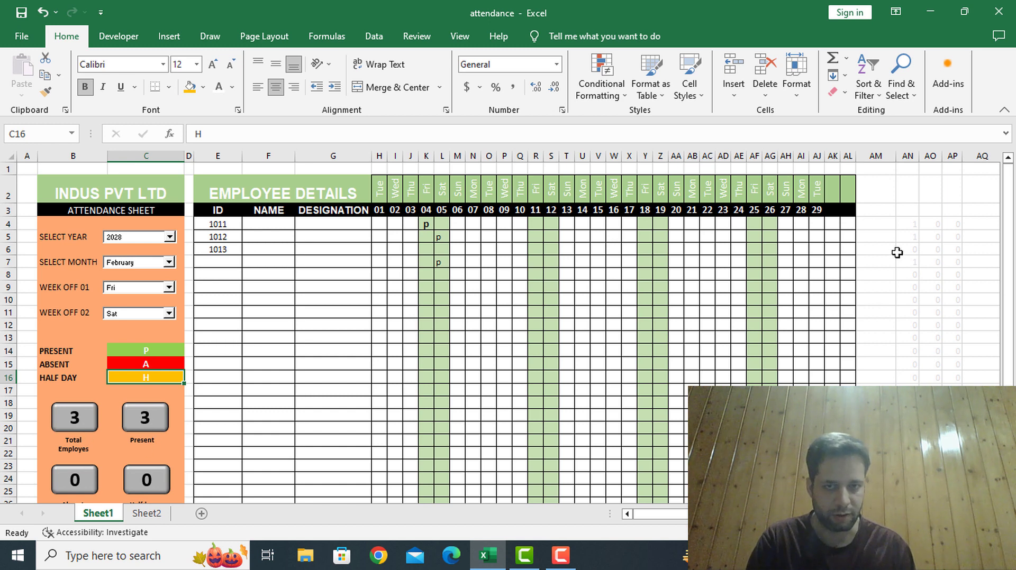
pyautogui.scroll(-1, 155, 428)
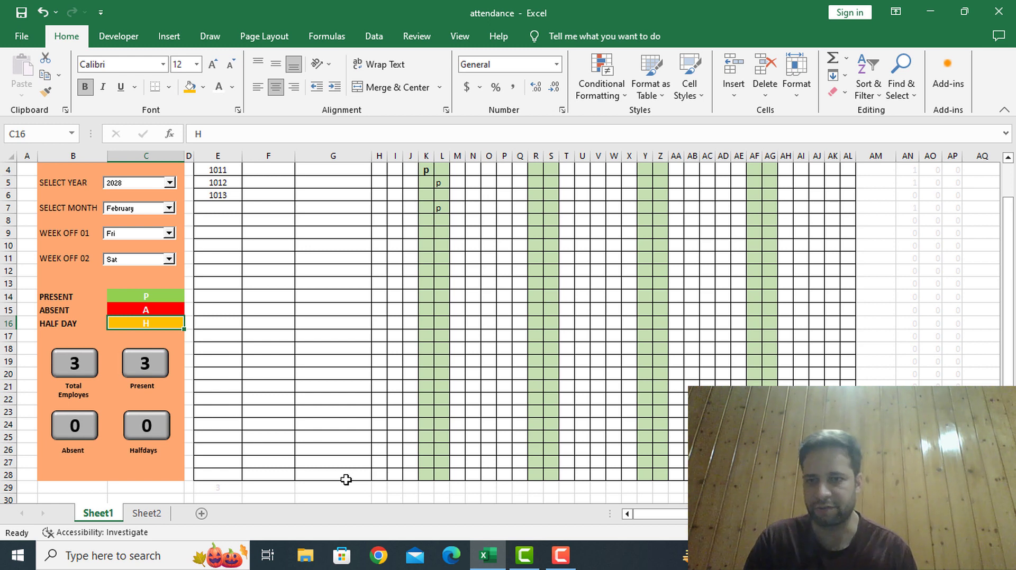
pyautogui.click(72, 423)
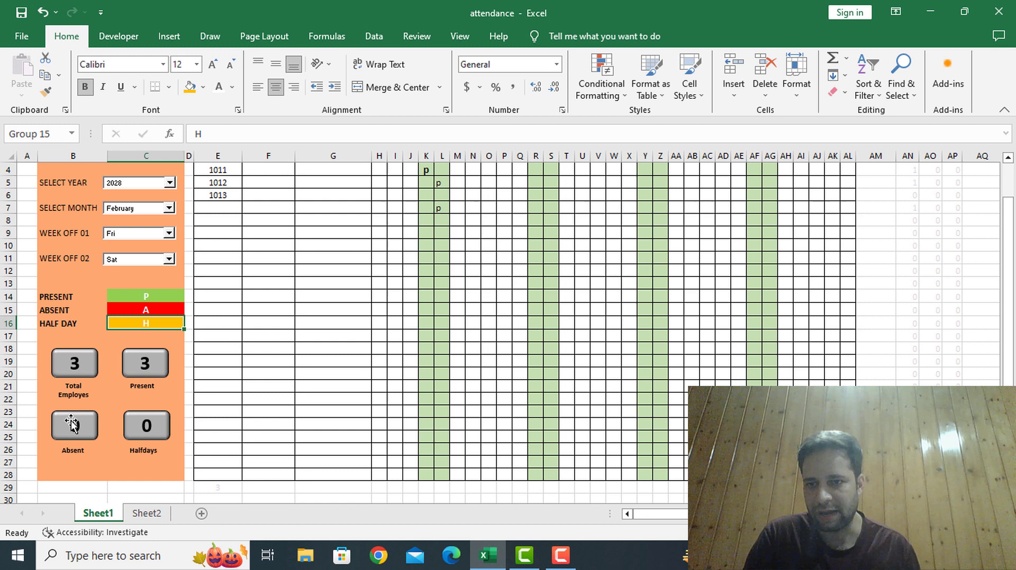
pyautogui.click(142, 431)
pyautogui.scroll(2, 465, 370)
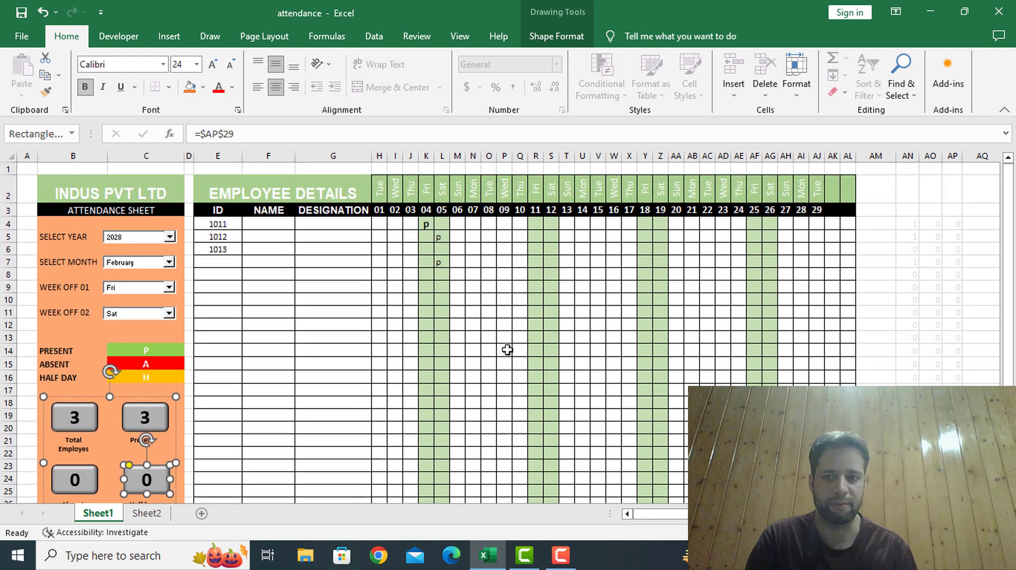
pyautogui.click(506, 349)
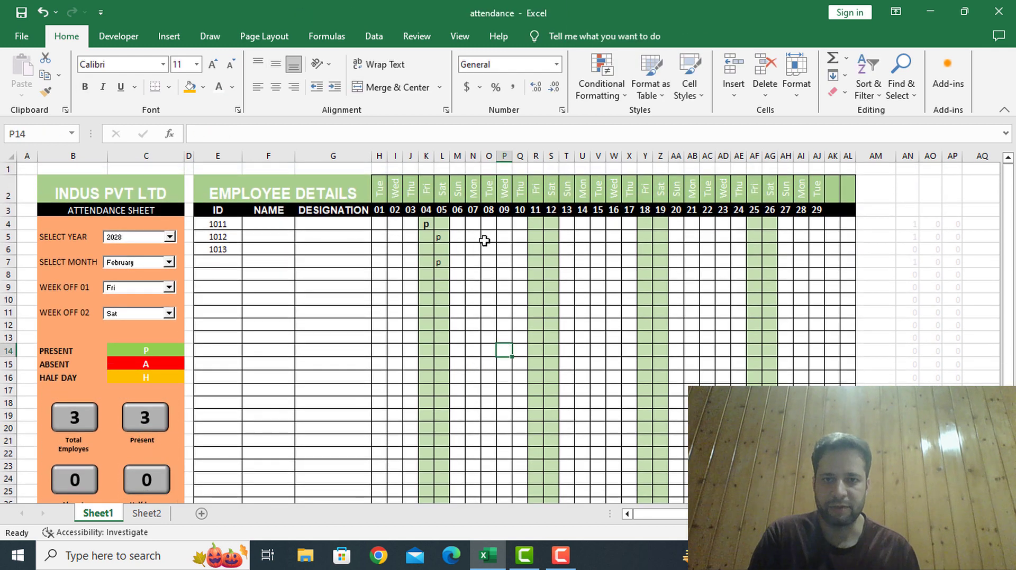
# Mark the first employee present on day 07 by entering p in cell N4
pyautogui.click(474, 225)
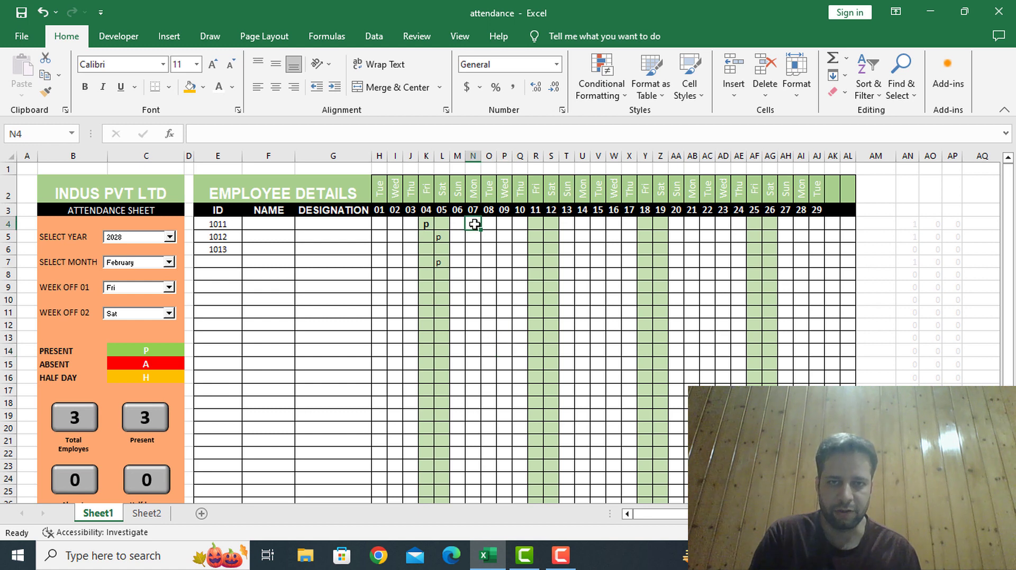
pyautogui.write('p')
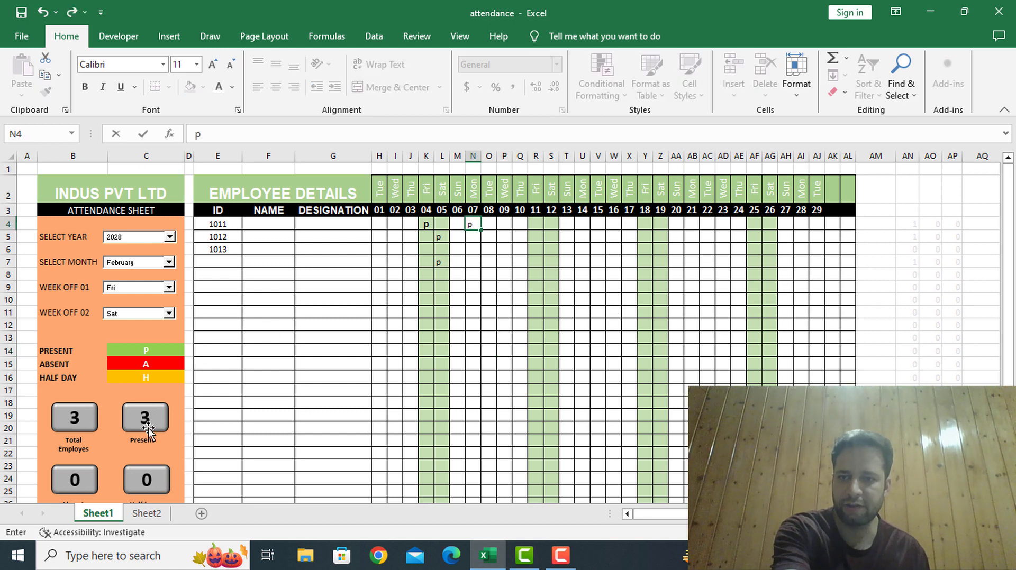
pyautogui.press('Return')
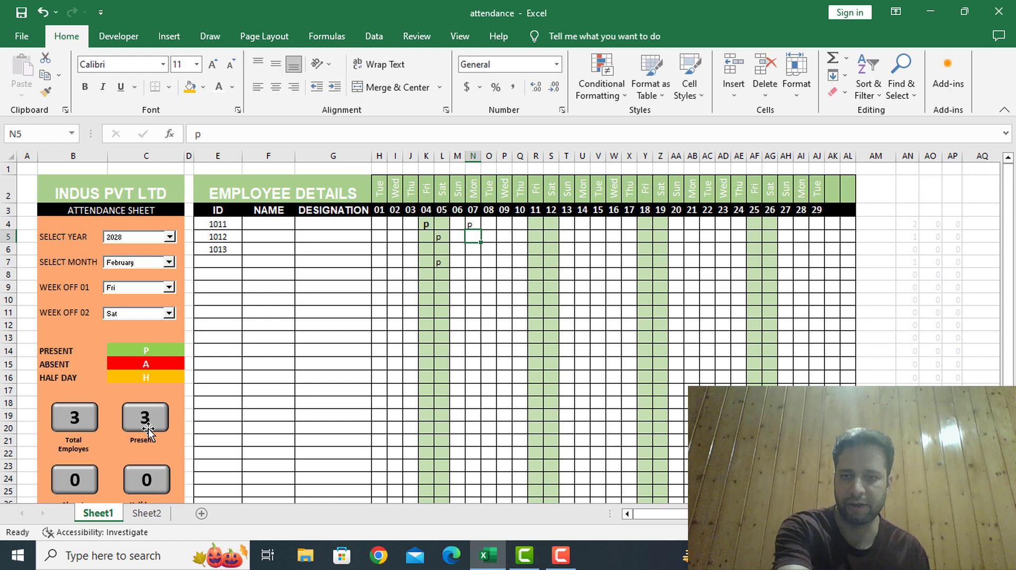
pyautogui.click(471, 288)
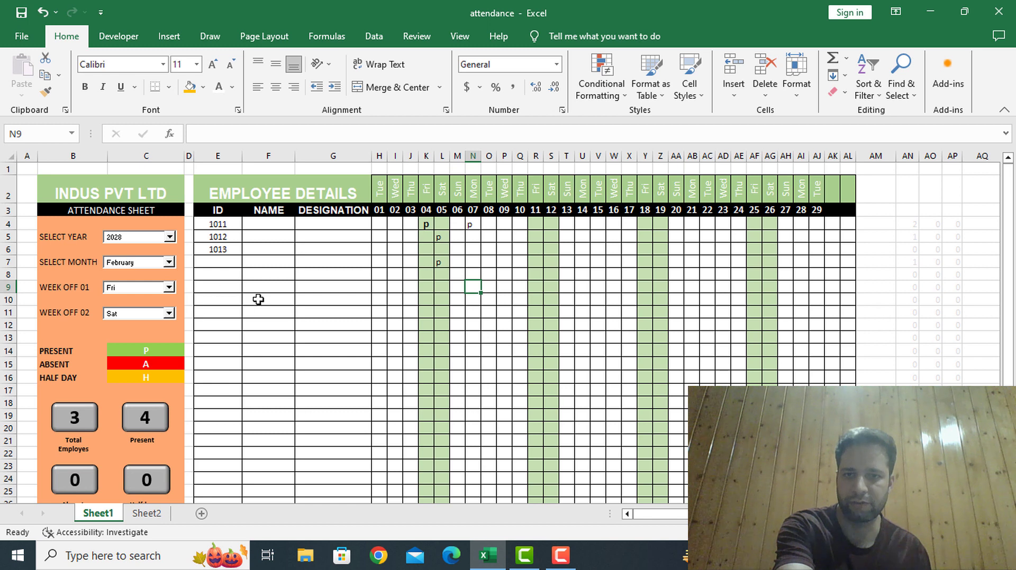
# Copy the employee ID in cell E6 down through cell E9
pyautogui.click(214, 224)
pyautogui.click(219, 250)
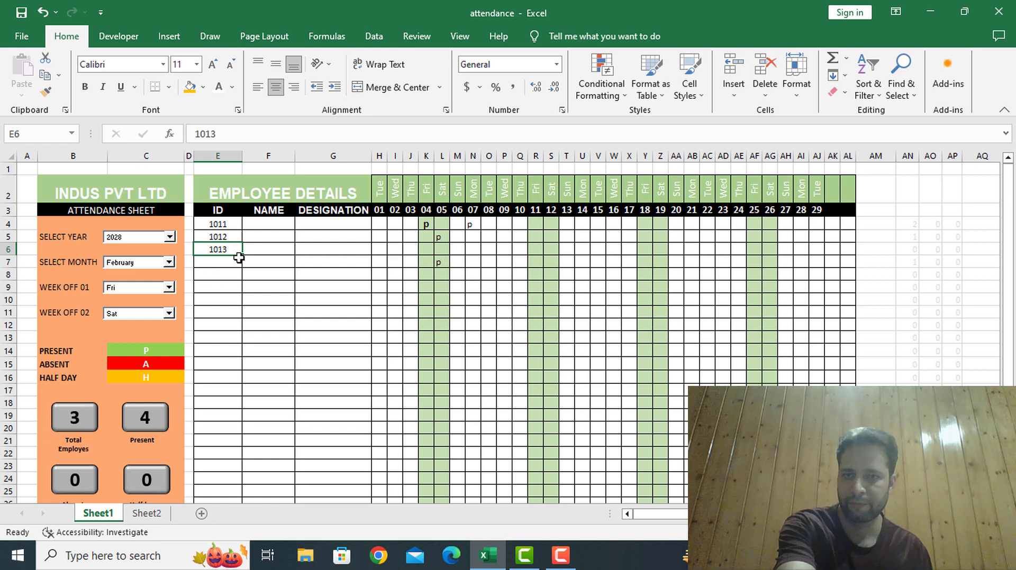
pyautogui.moveTo(241, 258); pyautogui.dragTo(239, 288)
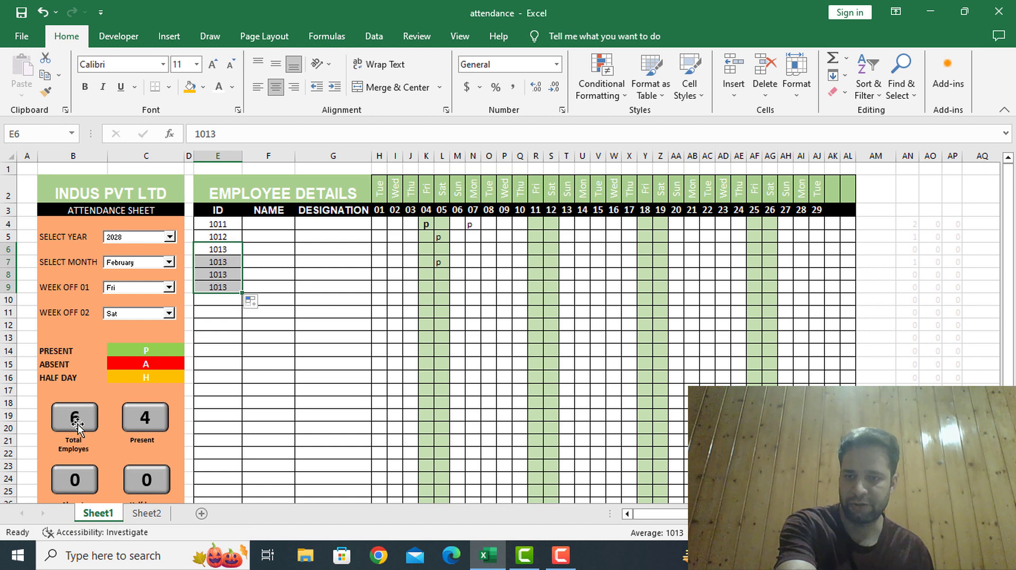
# Mark the employee in row 7 present on day 07 by entering p in cell N7
pyautogui.click(478, 262)
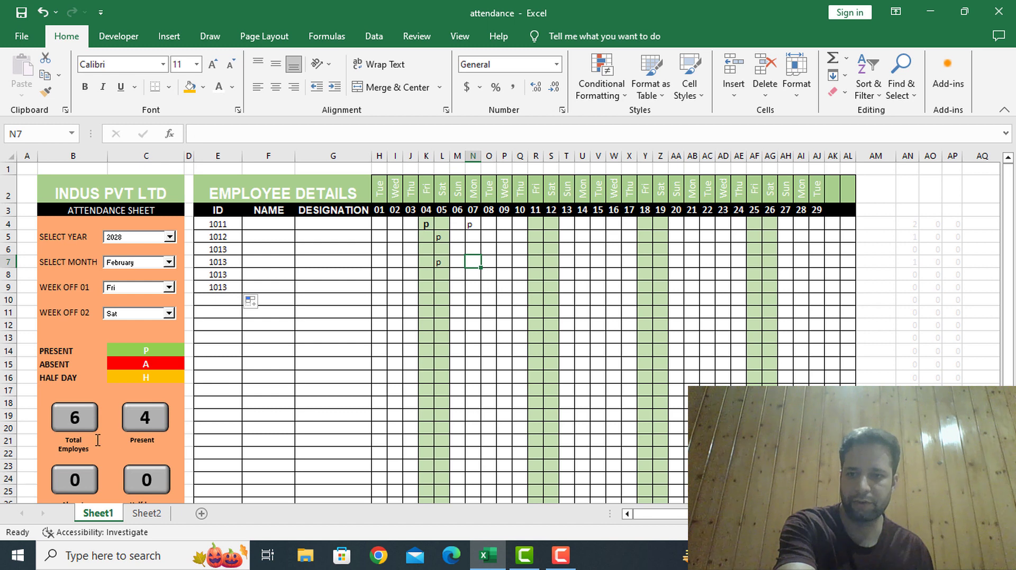
pyautogui.write('p')
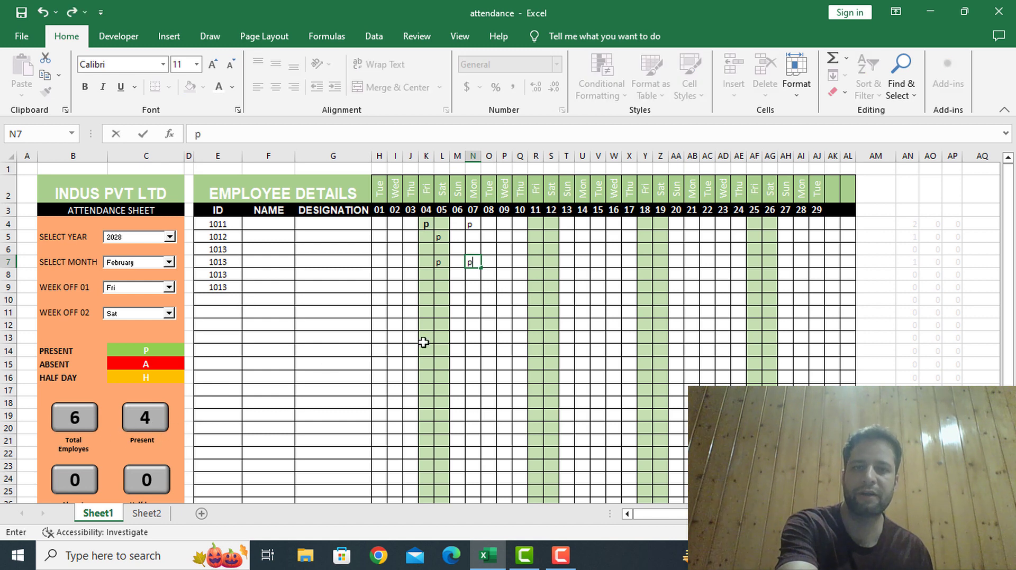
pyautogui.press('Return')
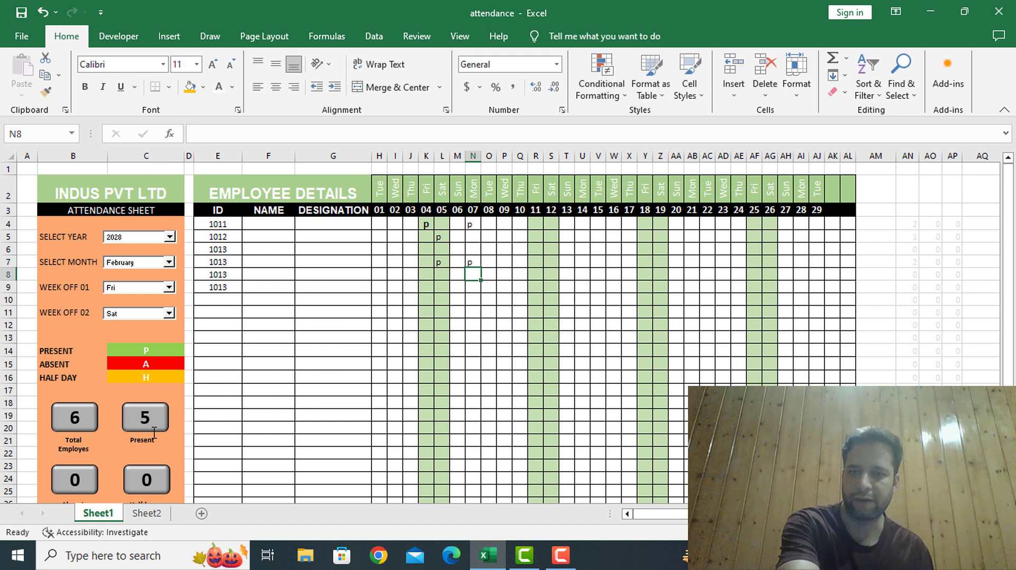
# Mark the employees in rows 7 to 9 absent on day 08 by entering a in cells O7, O8 and O9
pyautogui.click(488, 261)
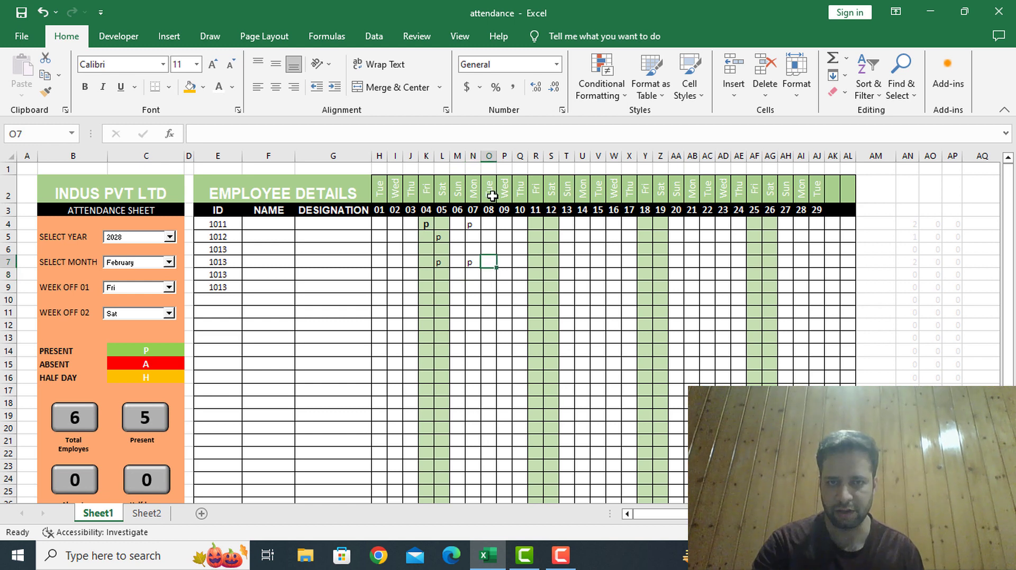
pyautogui.write('a')
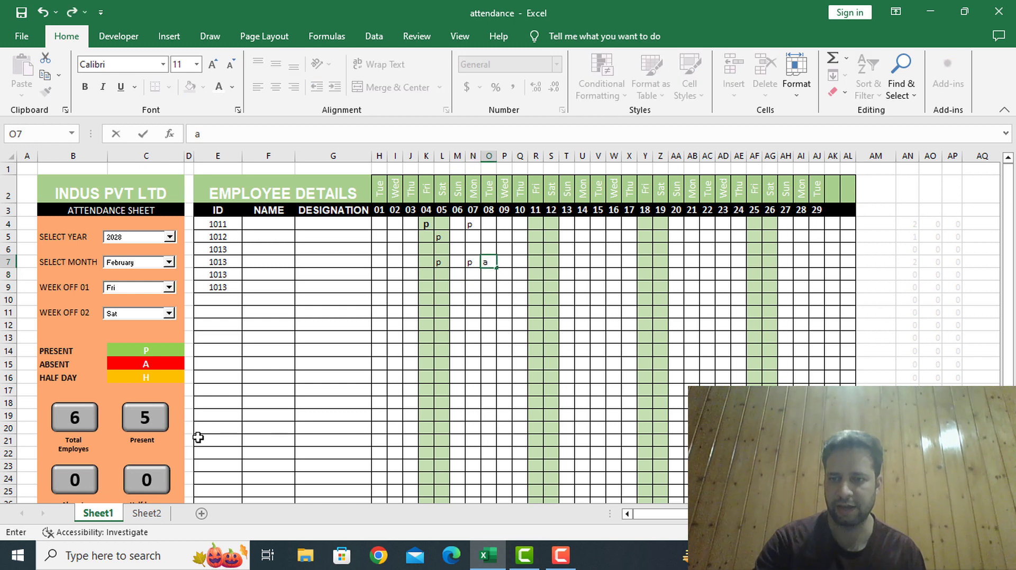
pyautogui.scroll(-1, 57, 494)
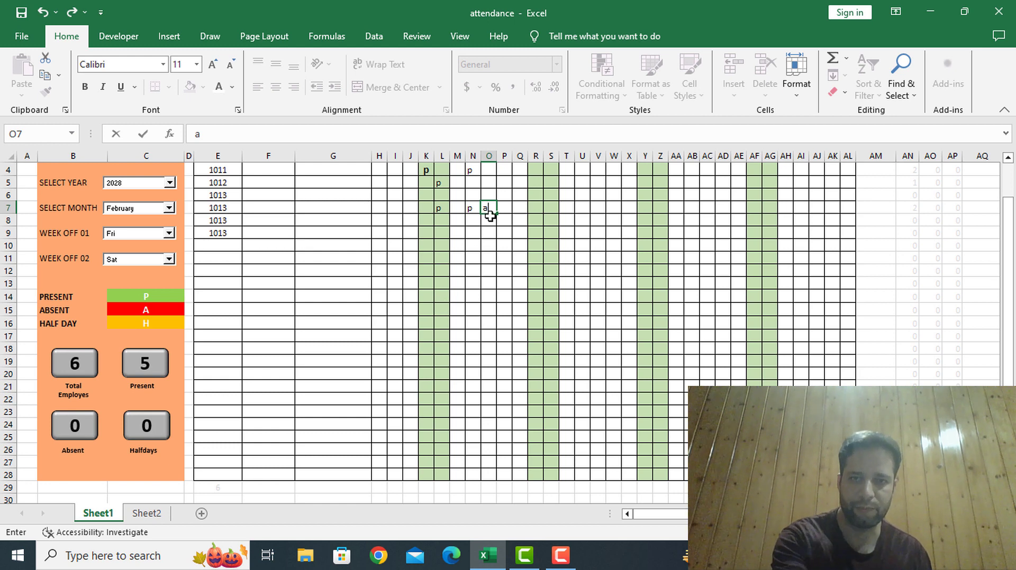
pyautogui.press('Return')
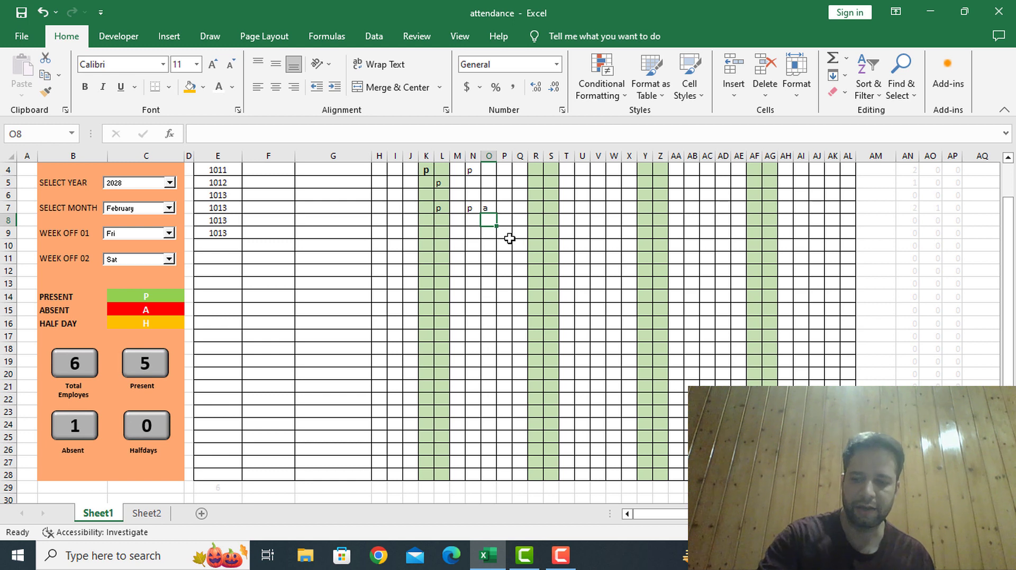
pyautogui.write('a')
pyautogui.press('Return')
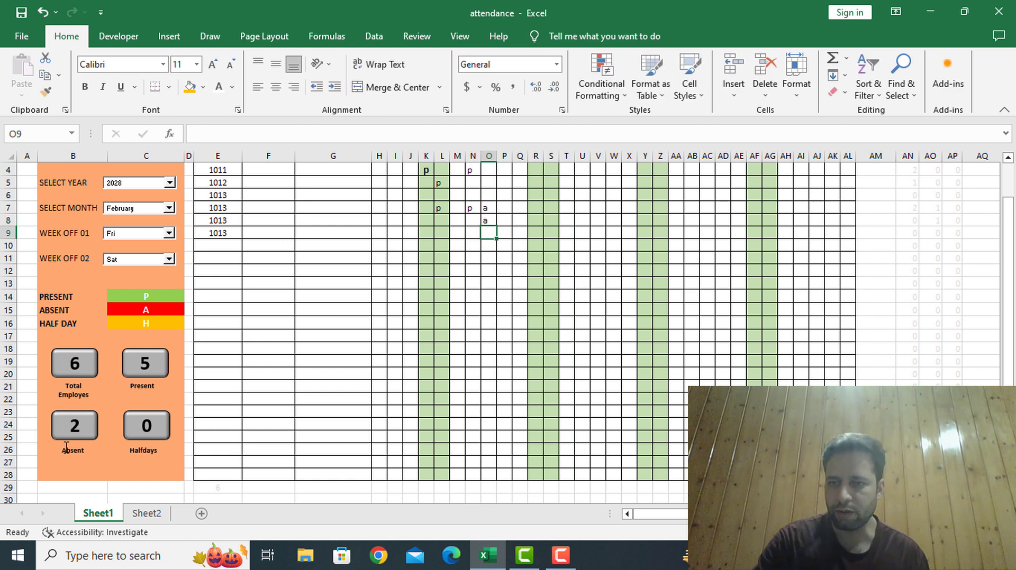
pyautogui.write('a')
pyautogui.press('Return')
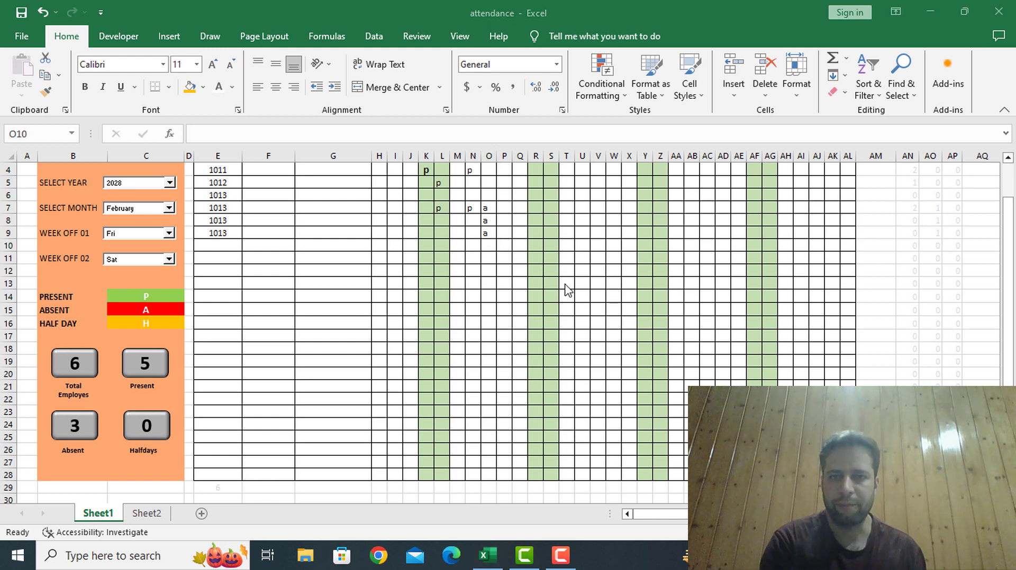
# Record a half day on day 14 for the employee in row 6 by entering h in cell U6
pyautogui.scroll(1, 566, 288)
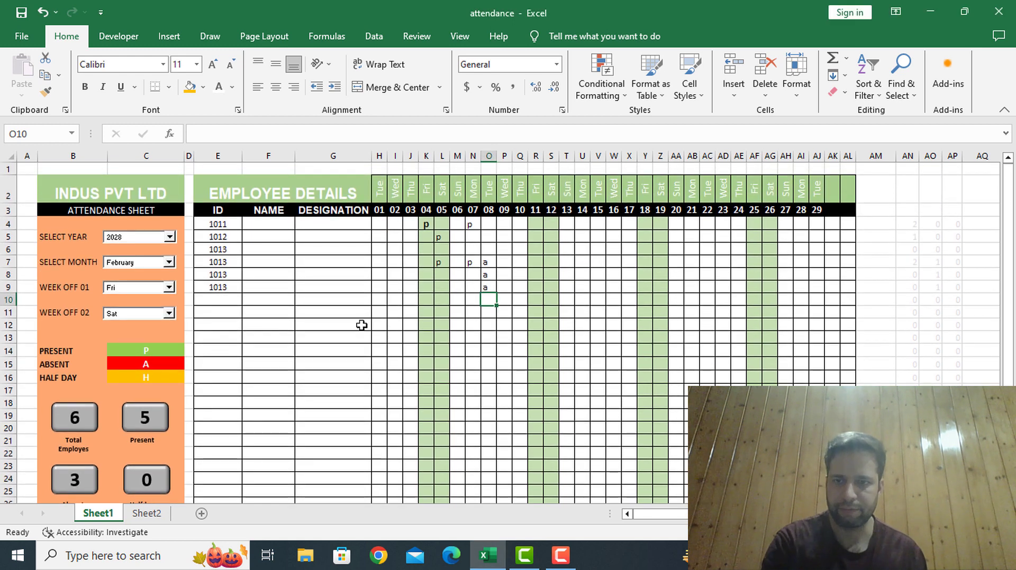
pyautogui.click(585, 250)
pyautogui.write('h')
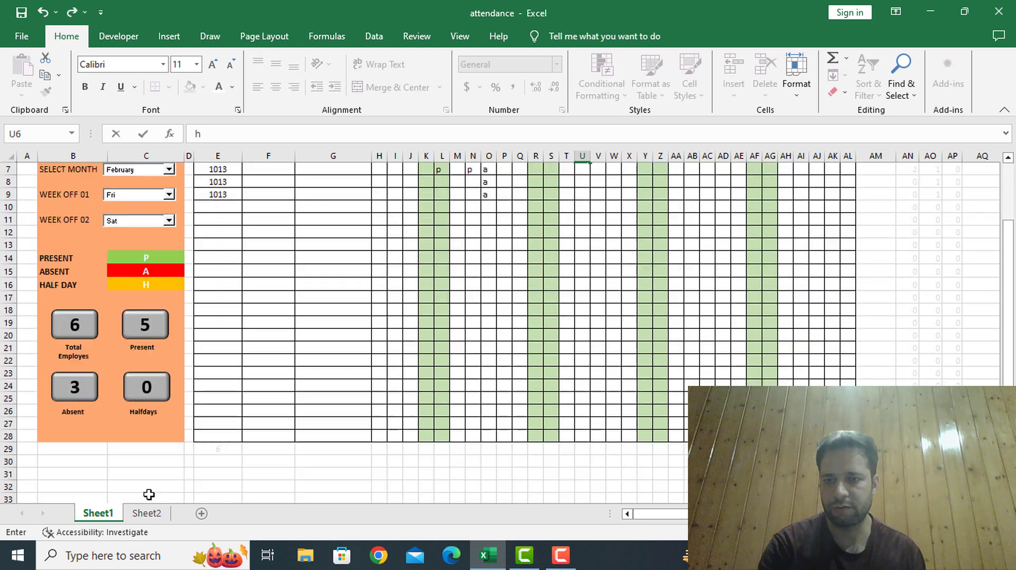
pyautogui.scroll(-2, 148, 489)
pyautogui.press('Return')
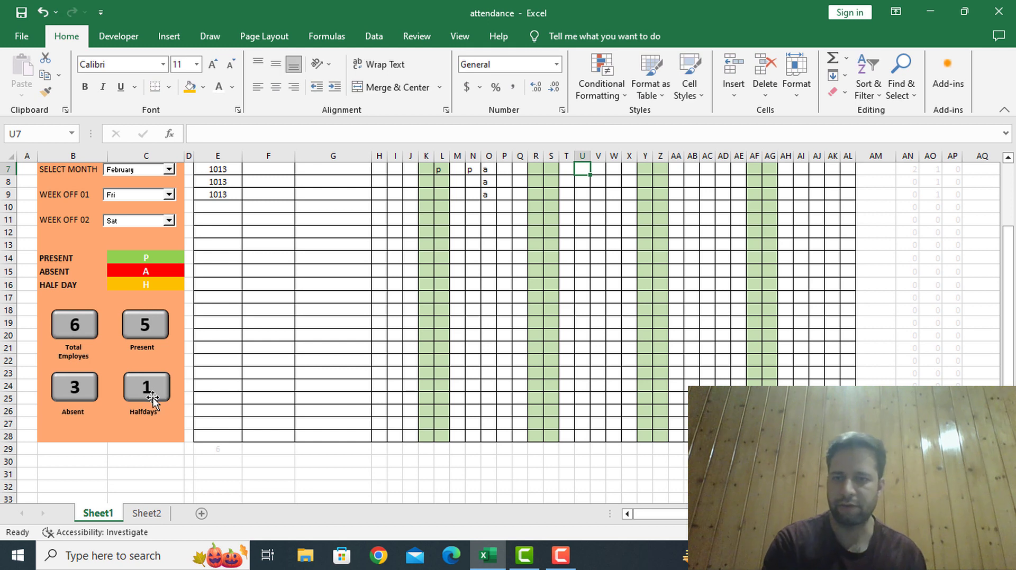
pyautogui.scroll(2, 279, 415)
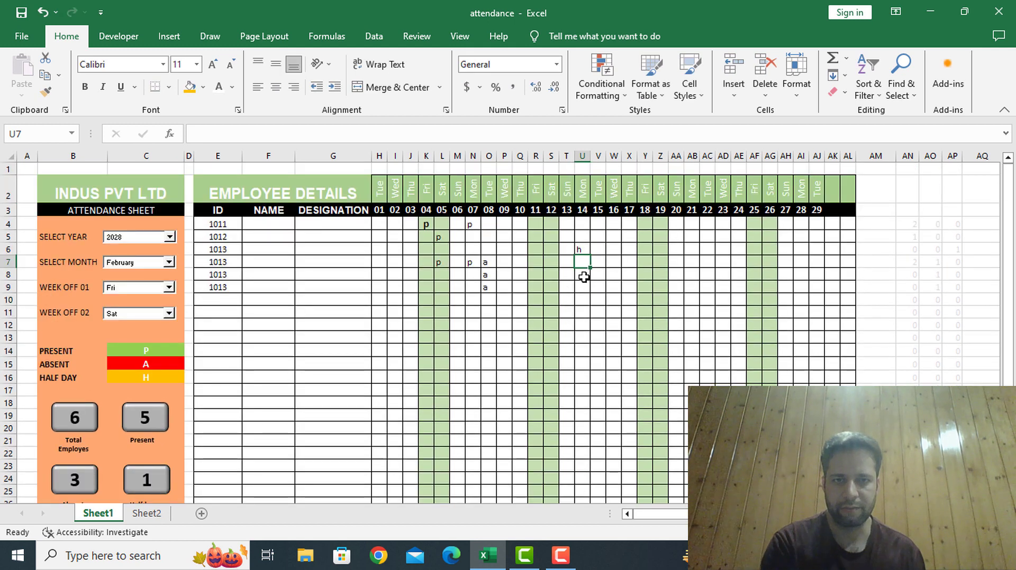
# Record half days on day 14 for the employees in rows 8 and 9 by entering h in cells U8 and U9
pyautogui.click(583, 275)
pyautogui.write('h')
pyautogui.press('Return')
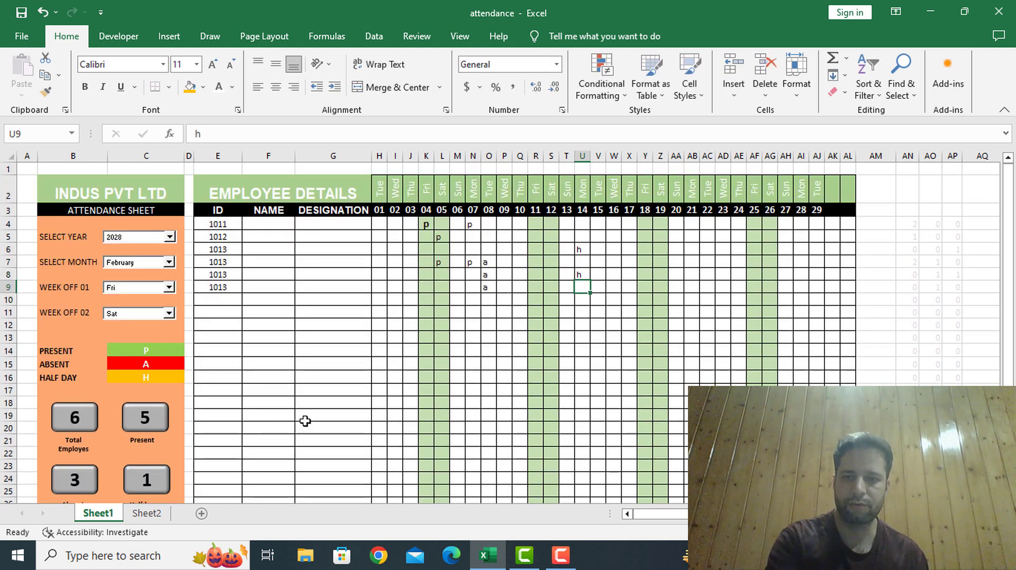
pyautogui.click(584, 249)
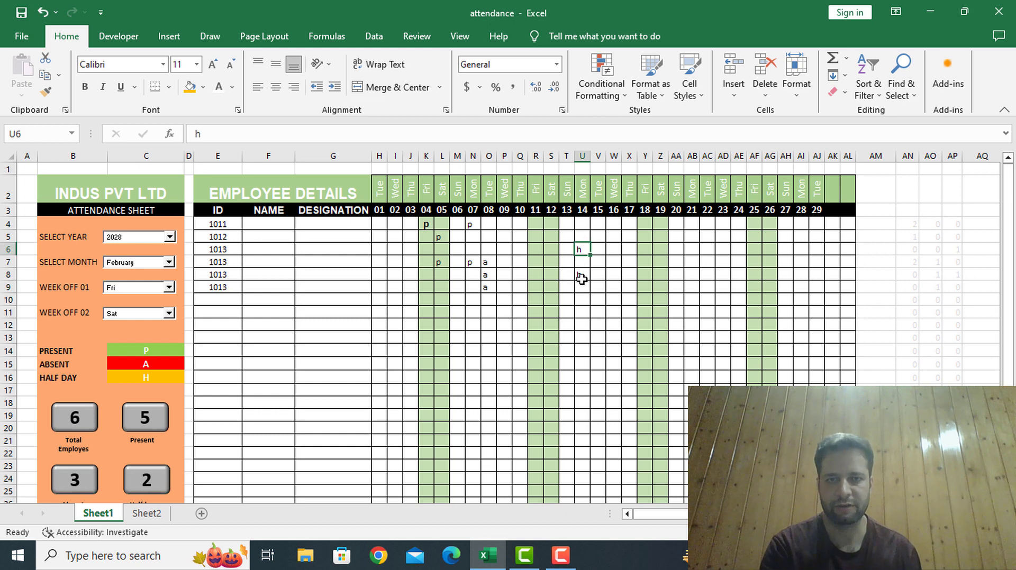
pyautogui.click(581, 276)
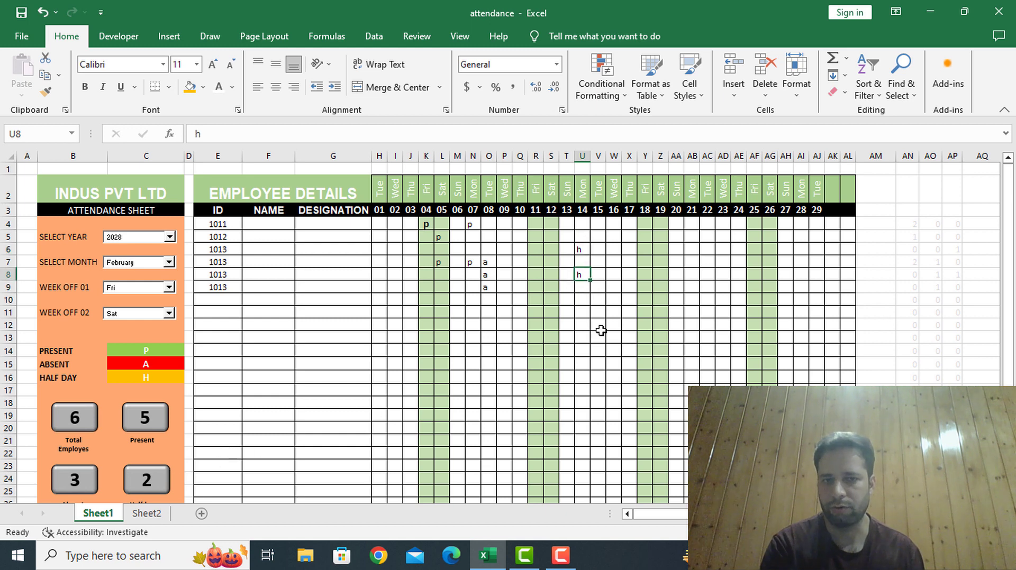
pyautogui.click(581, 289)
pyautogui.write('h')
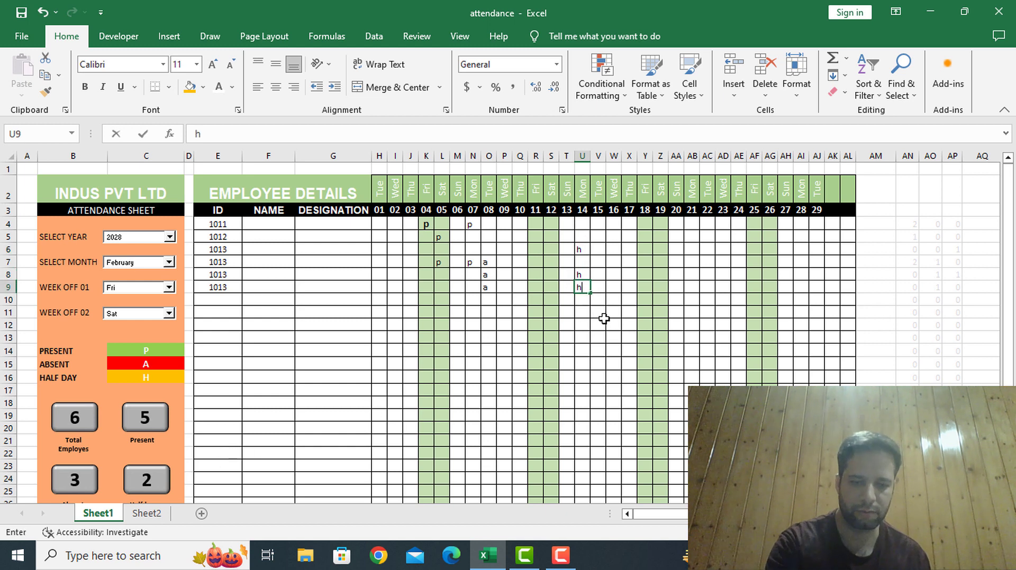
pyautogui.press('Return')
# Record half days on day 15 for the employees in rows 6 and 8 by entering h in cells V6 and V8
pyautogui.click(602, 247)
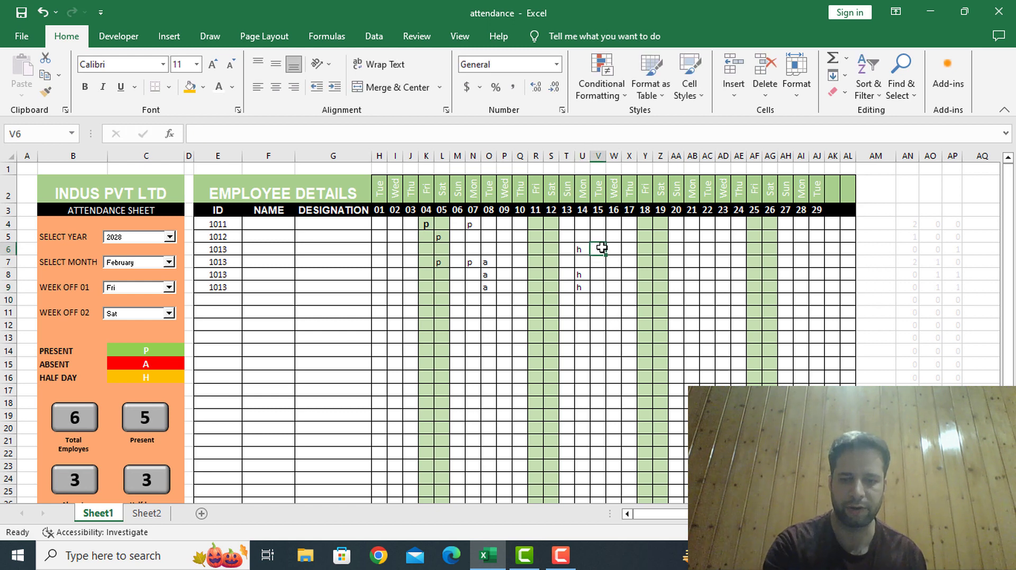
pyautogui.write('h')
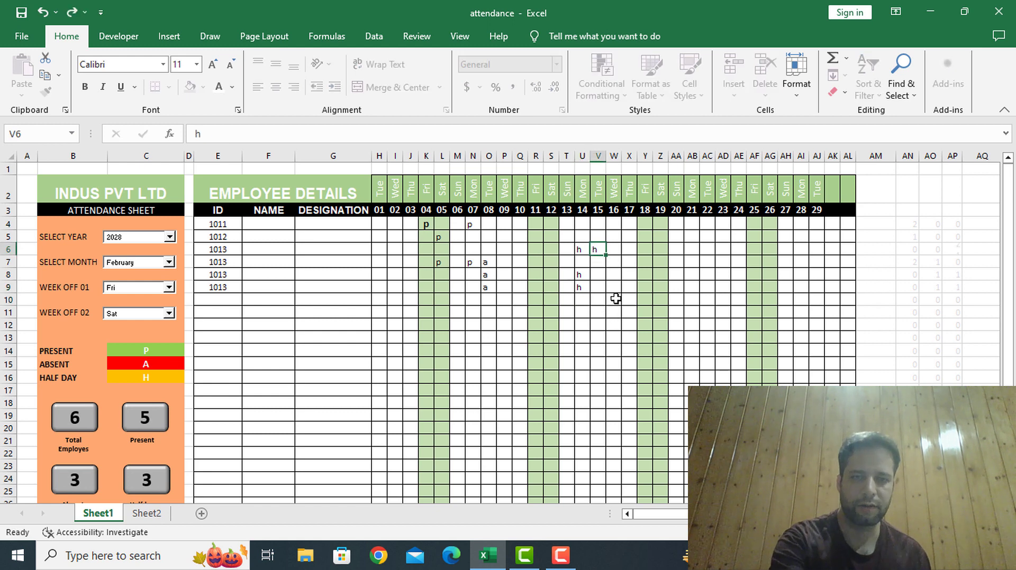
pyautogui.press('Return')
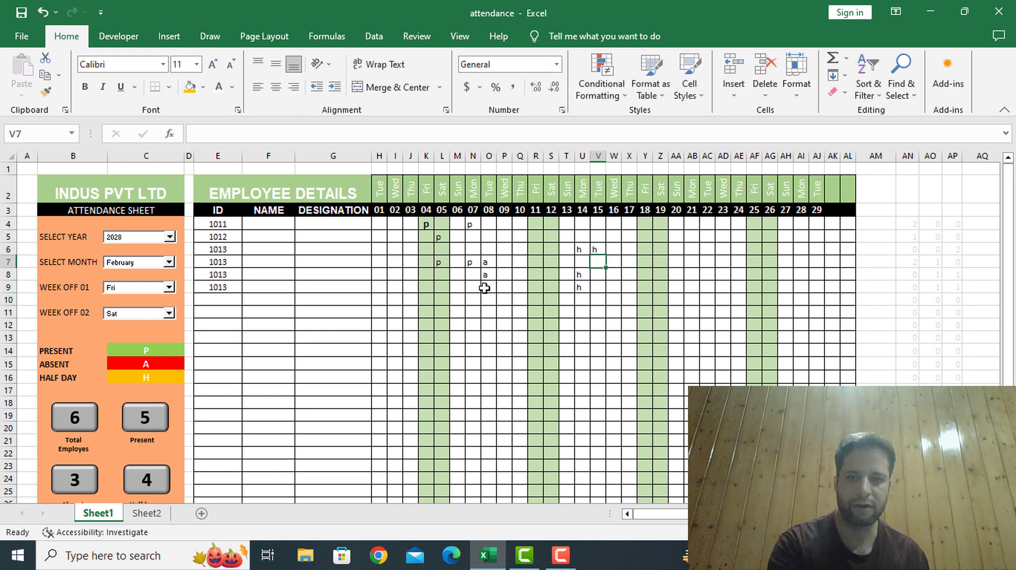
pyautogui.click(598, 273)
pyautogui.write('h')
pyautogui.press('Return')
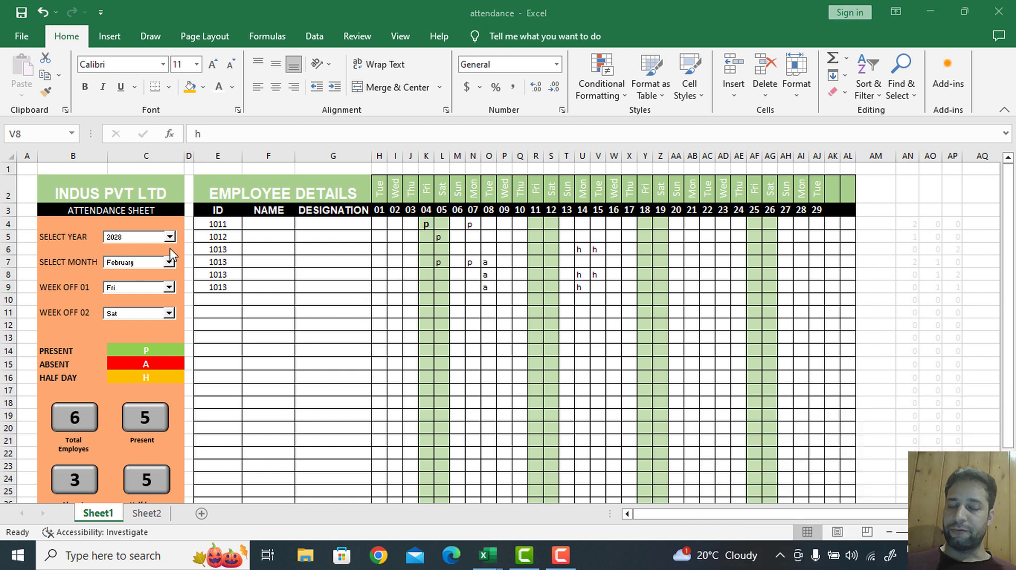
# Switch to the blank Book2 workbook and narrow column A to a slim margin
pyautogui.moveTo(486, 555)
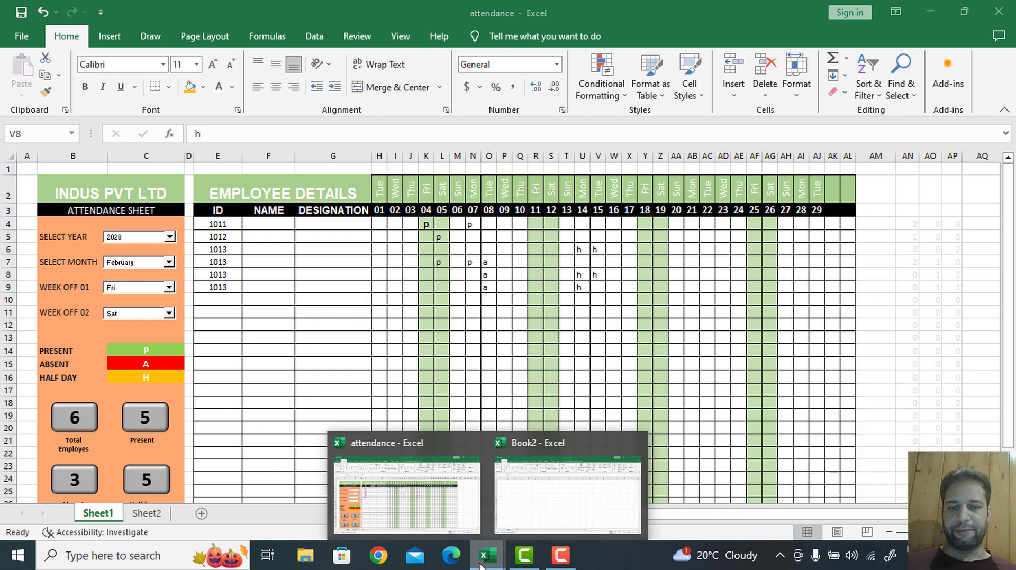
pyautogui.click(556, 508)
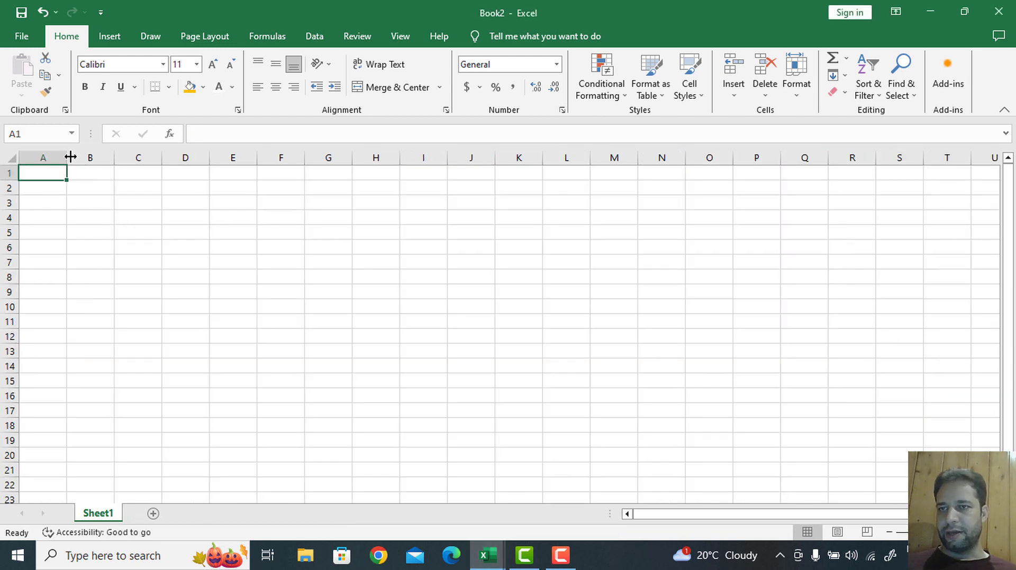
pyautogui.moveTo(66, 157); pyautogui.dragTo(30, 158)
pyautogui.click(49, 187)
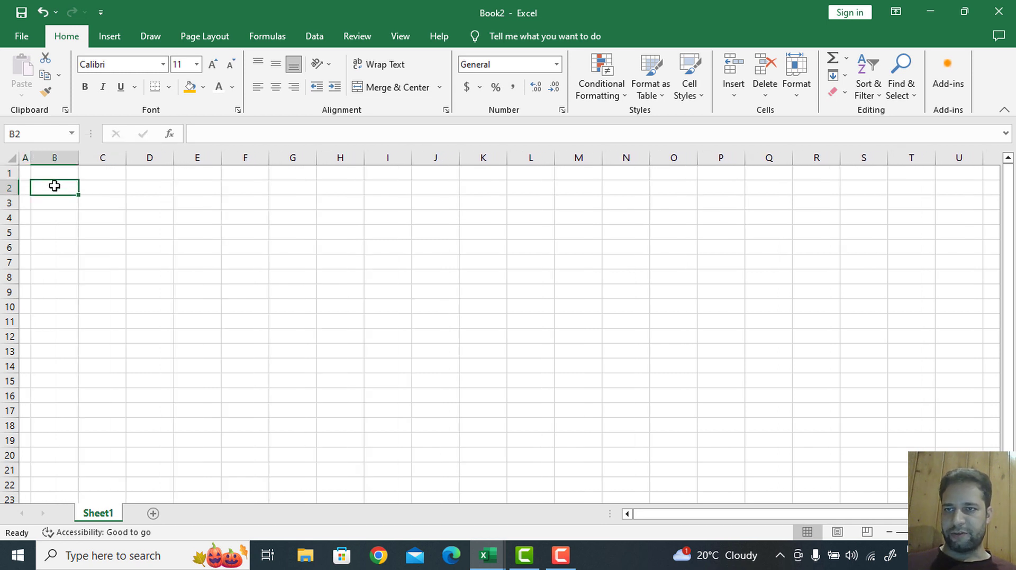
# Widen columns B and C together to about twice their default width
pyautogui.click(62, 158)
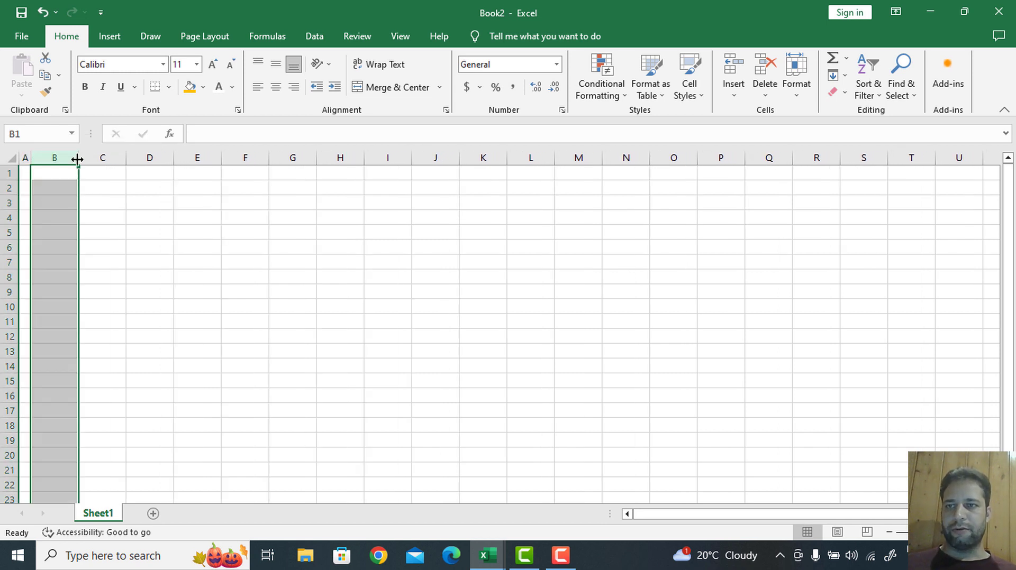
pyautogui.keyDown('ctrl'); pyautogui.click(107, 156); pyautogui.keyUp('ctrl')
pyautogui.moveTo(78, 159); pyautogui.dragTo(126, 159)
pyautogui.click(110, 184)
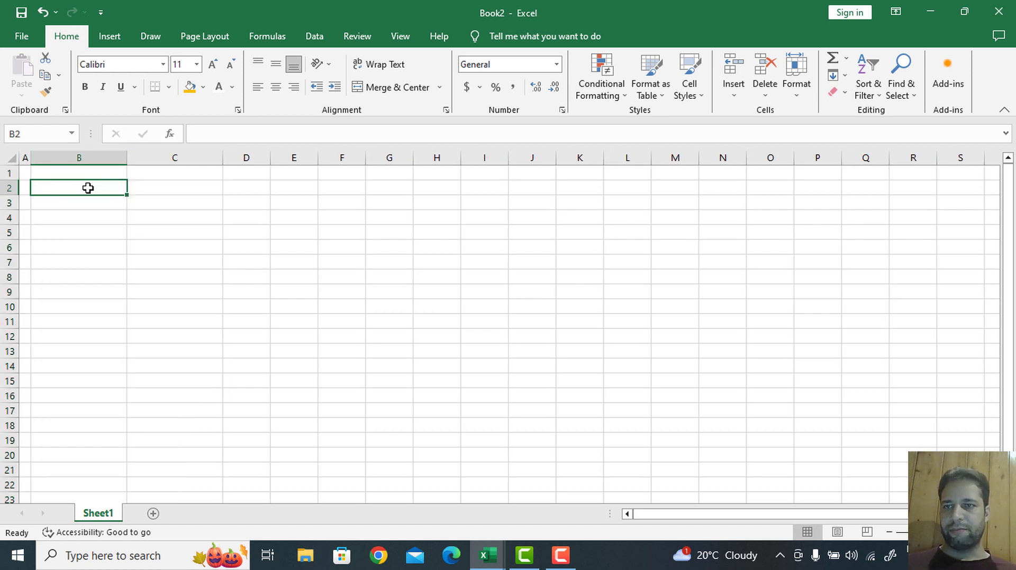
# Merge and center cells B2:C2 and enter the title INDUS PVT LTD
pyautogui.moveTo(88, 188); pyautogui.dragTo(177, 190)
pyautogui.click(415, 89)
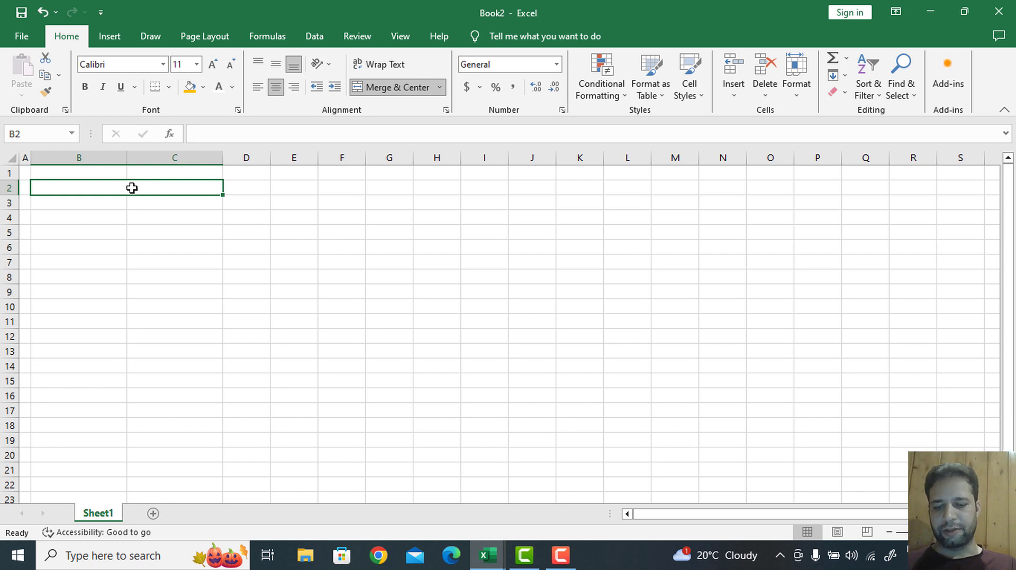
pyautogui.write('INDUS PVT LTD')
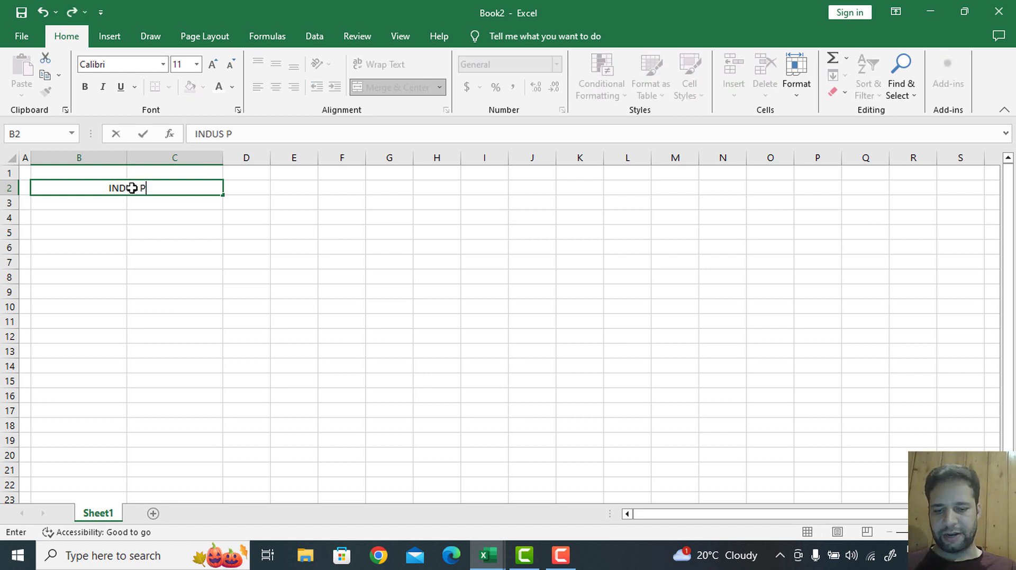
pyautogui.press('Return')
# Merge and center cells B3:C3 and enter the subtitle ATTENDANCE SHEET
pyautogui.moveTo(115, 204); pyautogui.dragTo(173, 204)
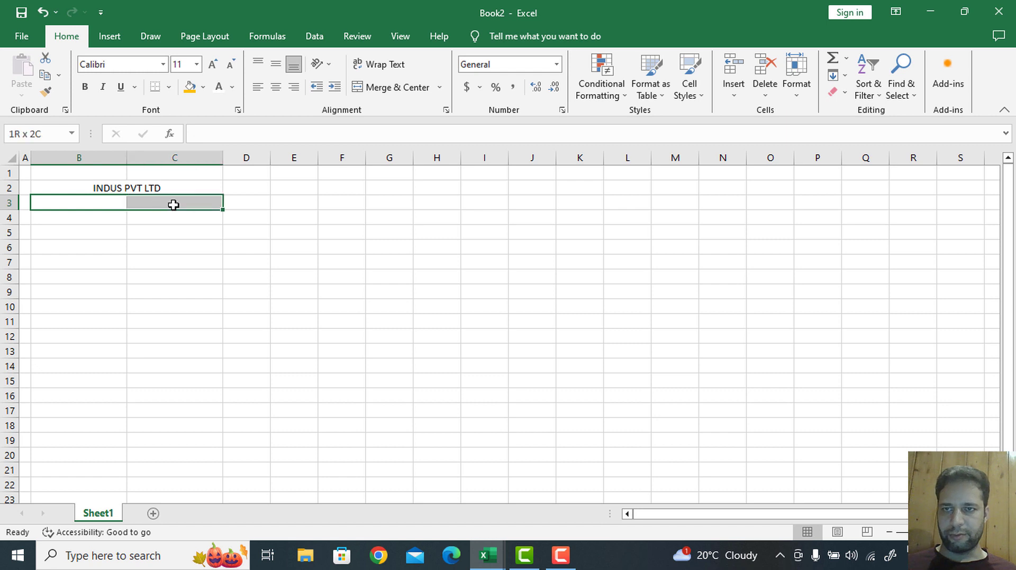
pyautogui.click(388, 88)
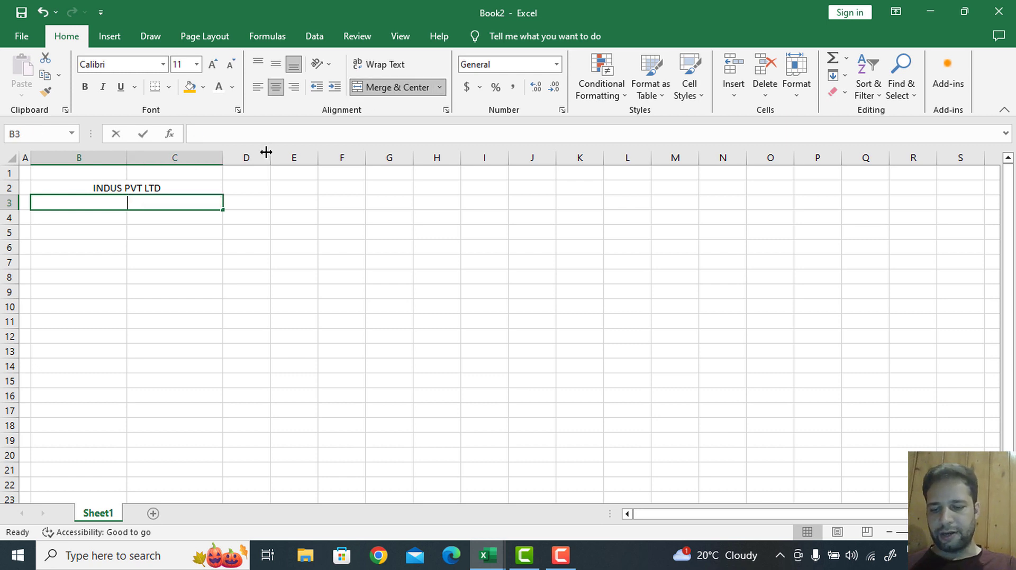
pyautogui.write('ATTENDANCE SHEET')
pyautogui.press('Return')
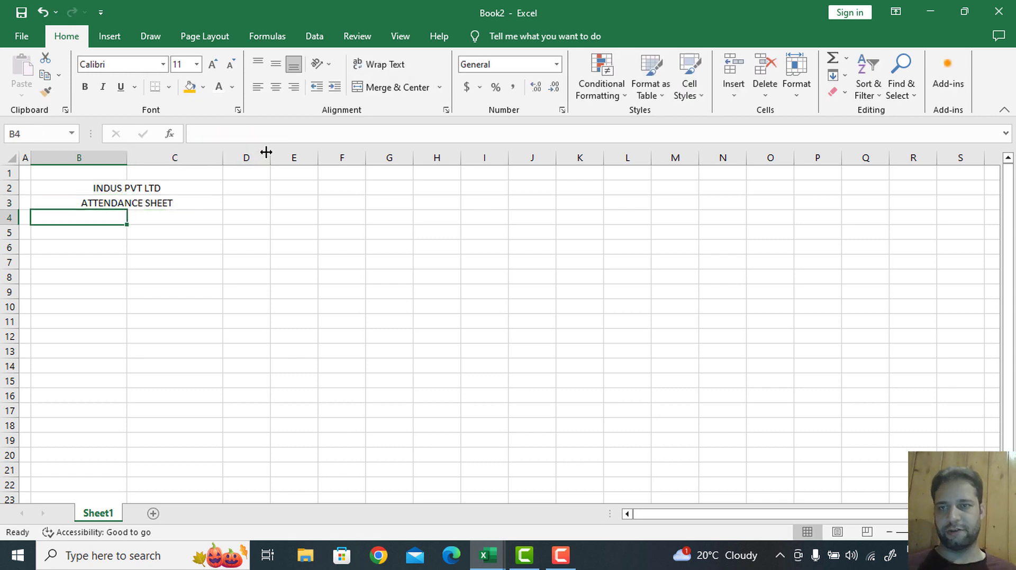
# Make the INDUS PVT LTD title bold and set its font size to 18
pyautogui.click(174, 186)
pyautogui.click(212, 64)
pyautogui.click(212, 64)
pyautogui.click(213, 64)
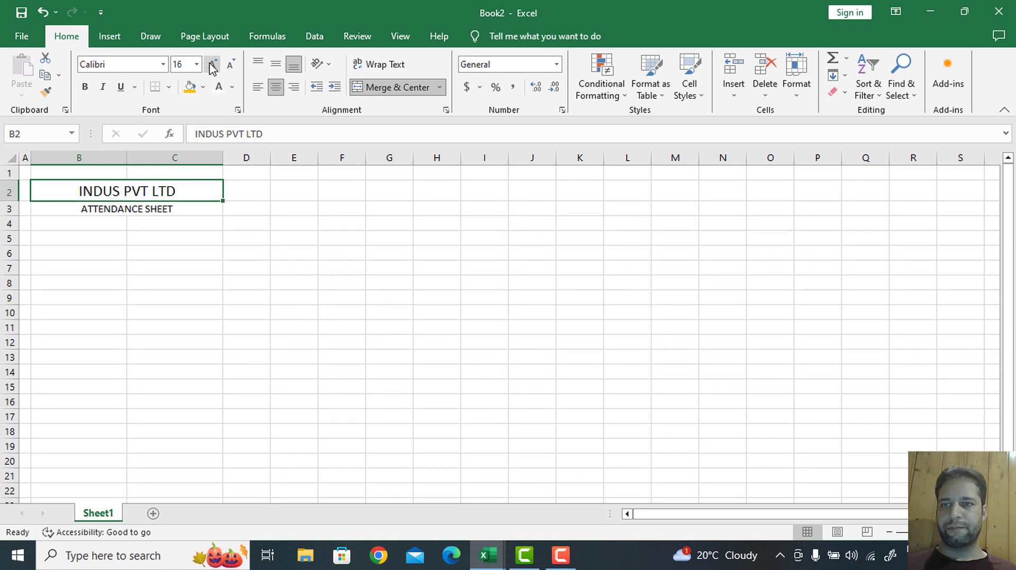
pyautogui.click(212, 64)
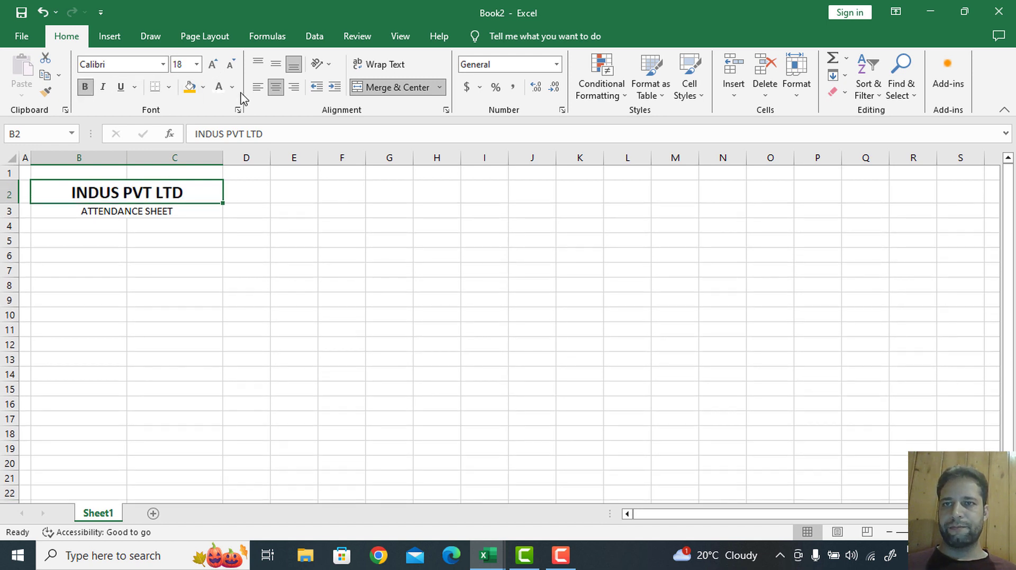
# Give the INDUS PVT LTD title a dark orange fill and white text
pyautogui.click(202, 89)
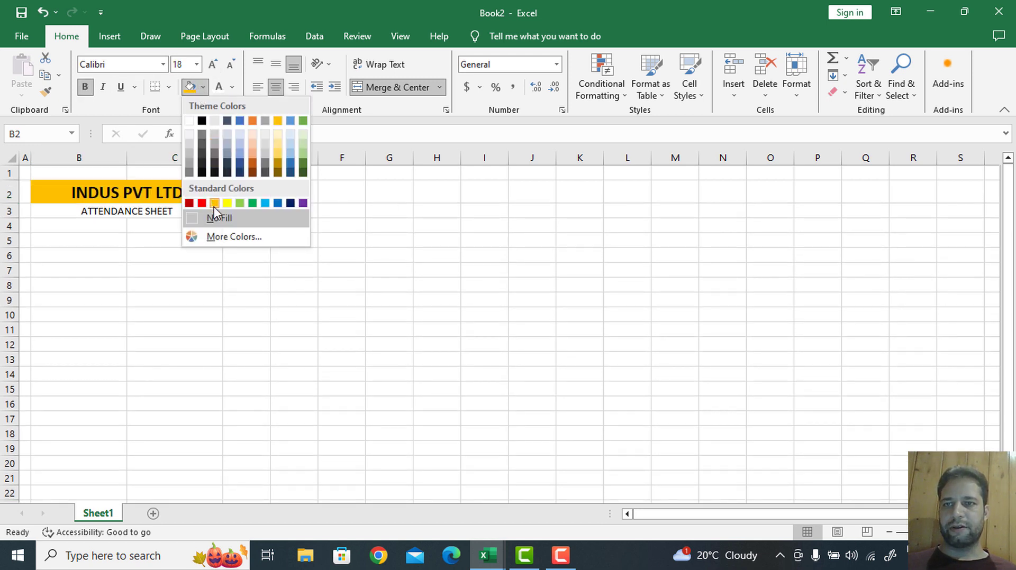
pyautogui.click(252, 164)
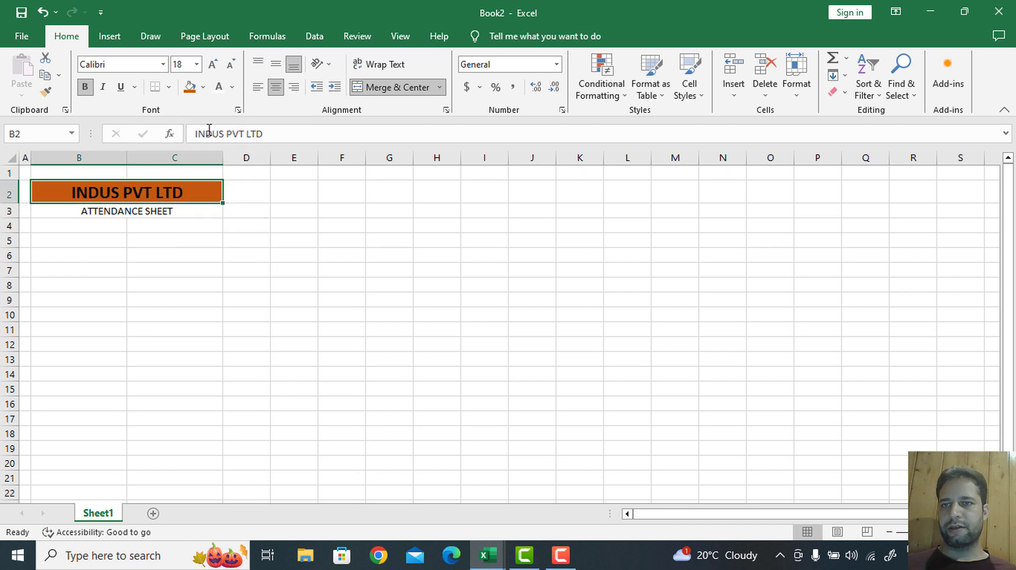
pyautogui.click(218, 88)
# Give the ATTENDANCE SHEET subtitle a black fill and white text
pyautogui.click(120, 209)
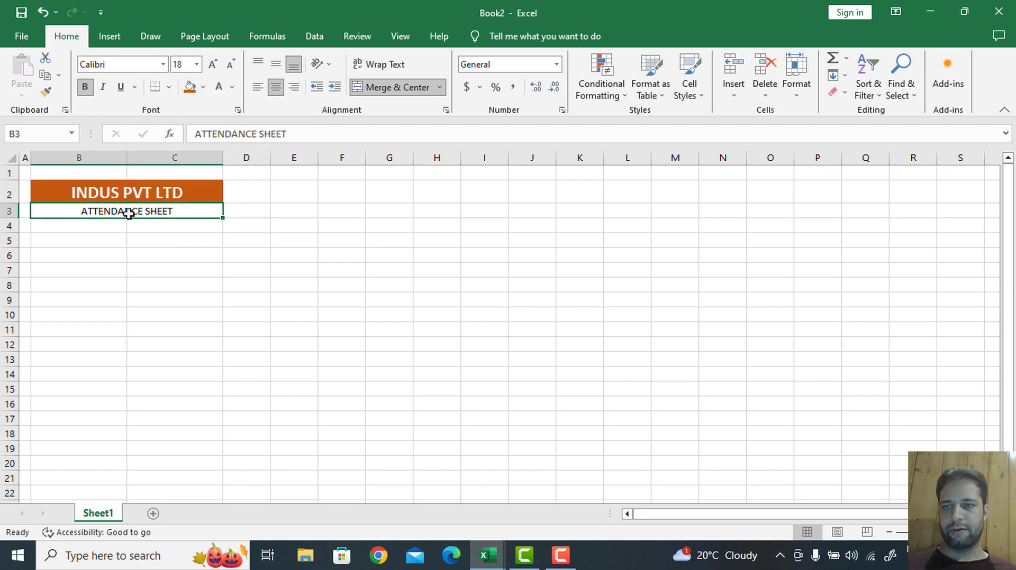
pyautogui.click(203, 86)
pyautogui.click(203, 121)
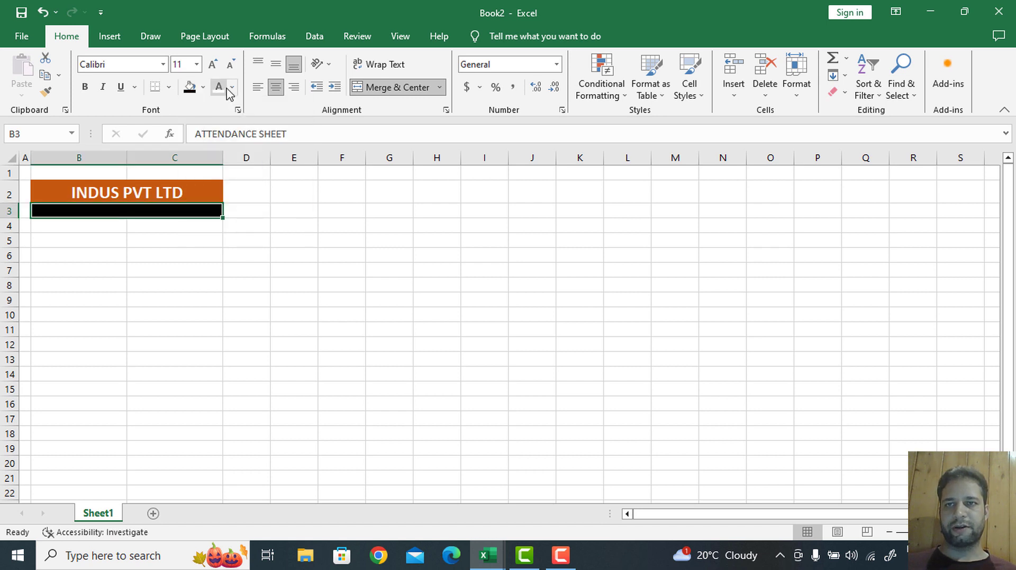
pyautogui.click(218, 88)
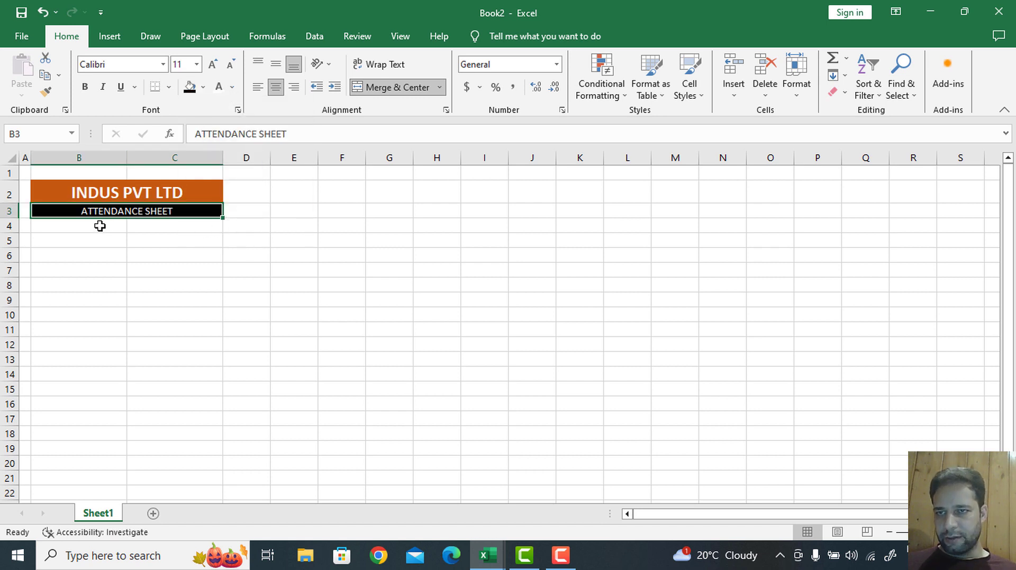
# Fill the range B4:C30 below the subtitle with light green
pyautogui.moveTo(99, 226); pyautogui.dragTo(125, 407)
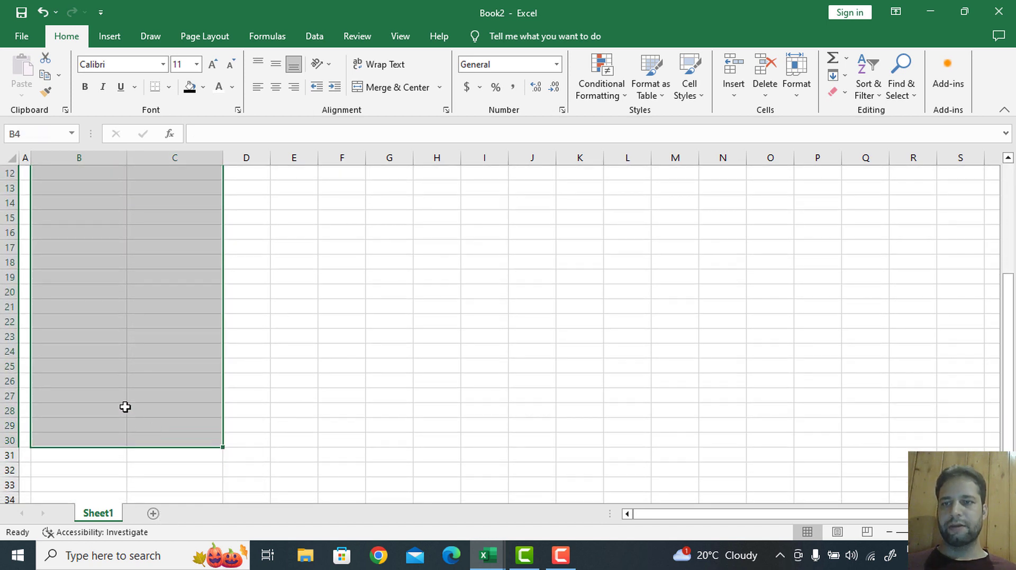
pyautogui.scroll(4, 119, 381)
pyautogui.click(205, 88)
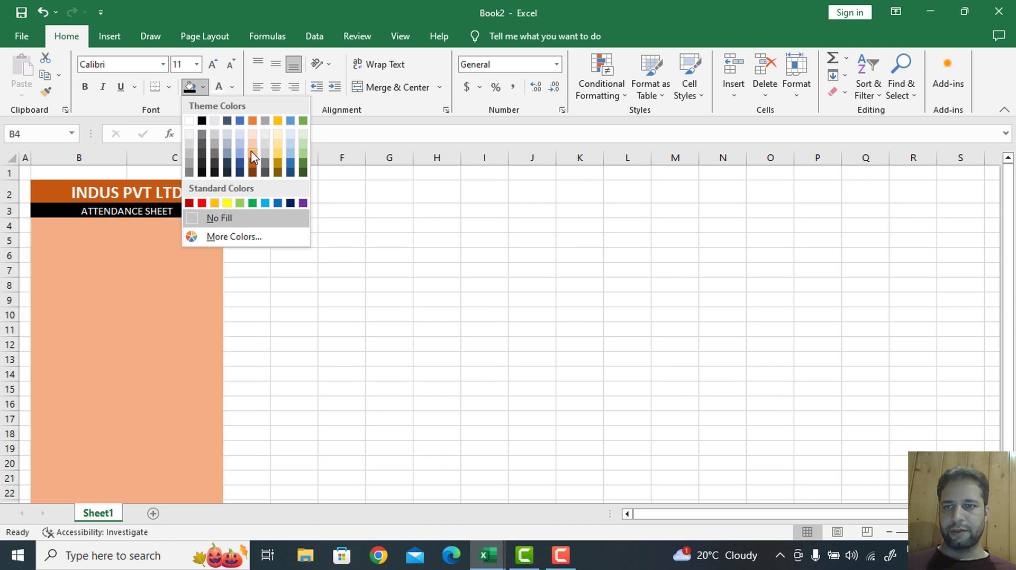
pyautogui.click(303, 152)
# Enter the labels YEAR in cell B5 and MONTH in cell B7
pyautogui.click(112, 245)
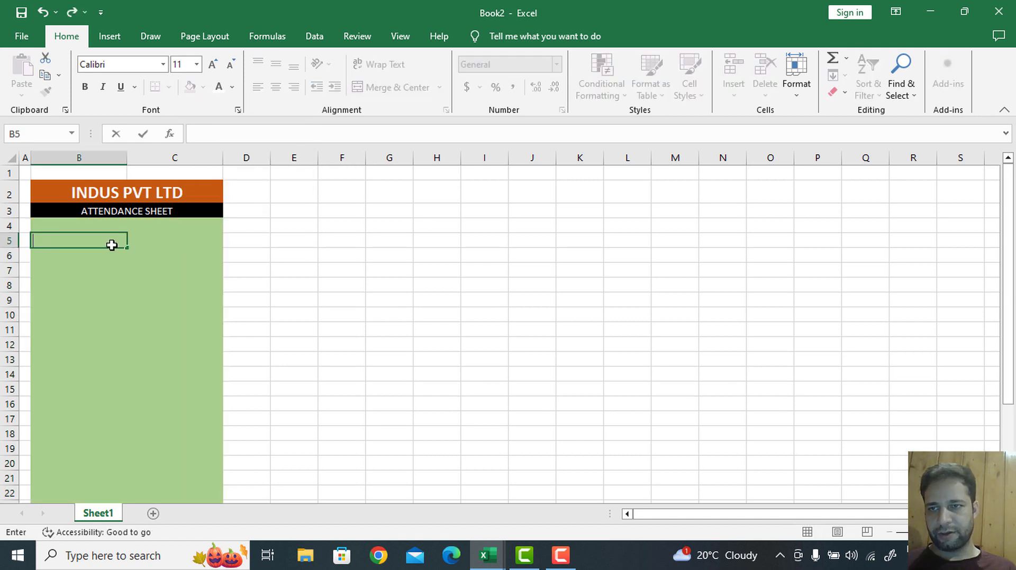
pyautogui.press('Return')
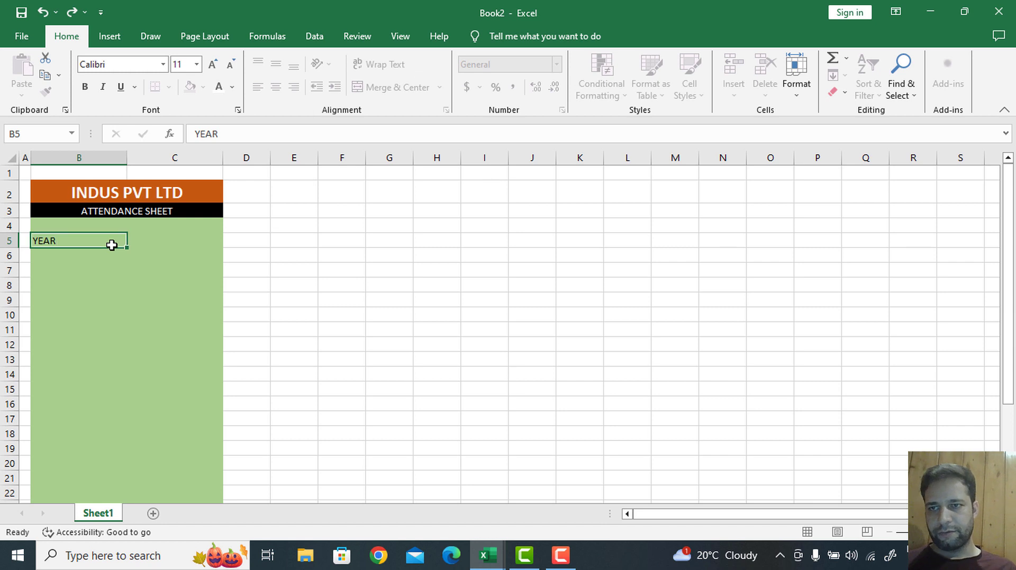
pyautogui.press('Return')
pyautogui.write('MON')
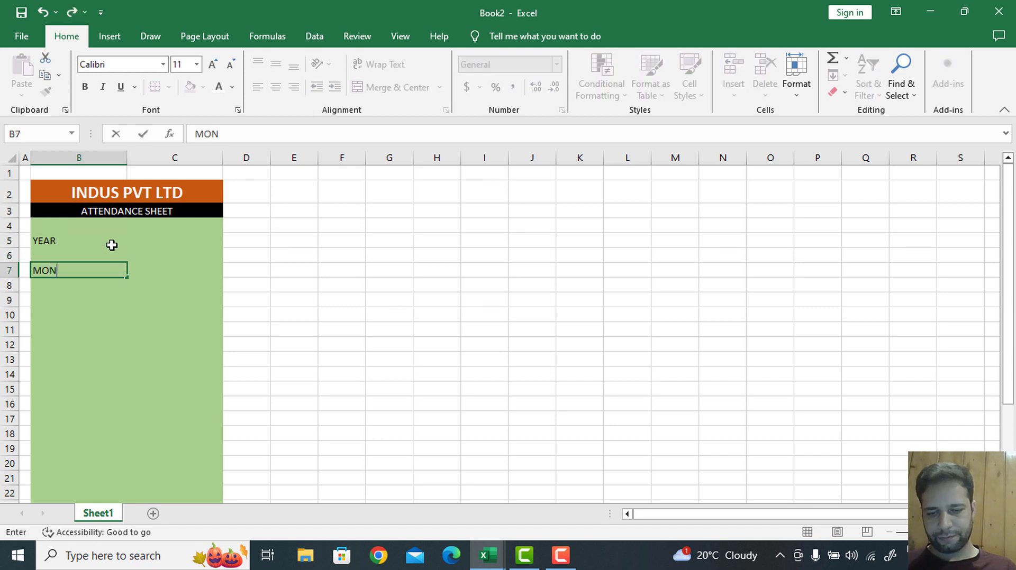
pyautogui.write('TH')
pyautogui.press('Return')
pyautogui.press('Return')
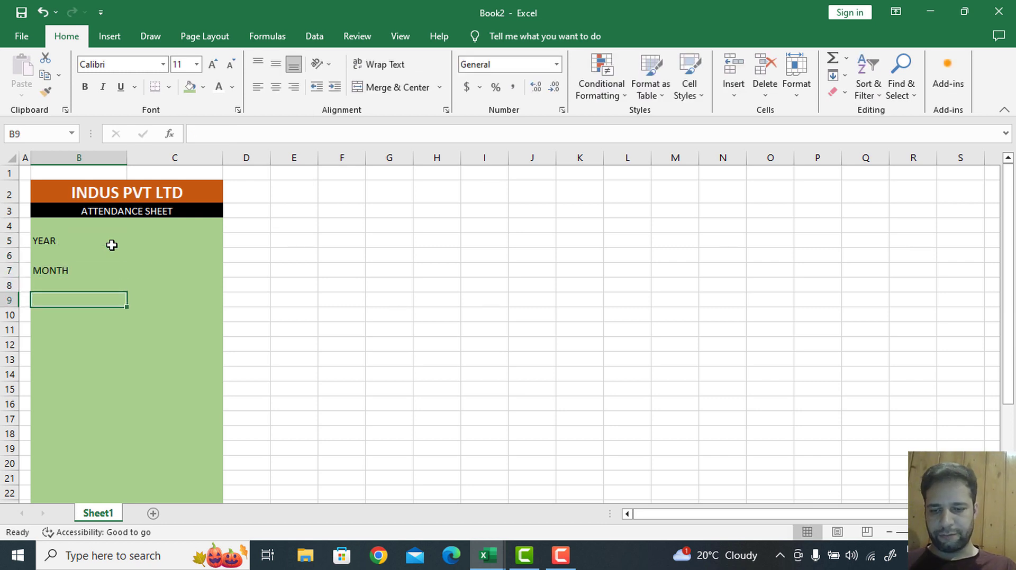
# Enter the labels WEEKDAY1 in cell B9 and WEEKDAY2 in cell B11
pyautogui.write('WEEK')
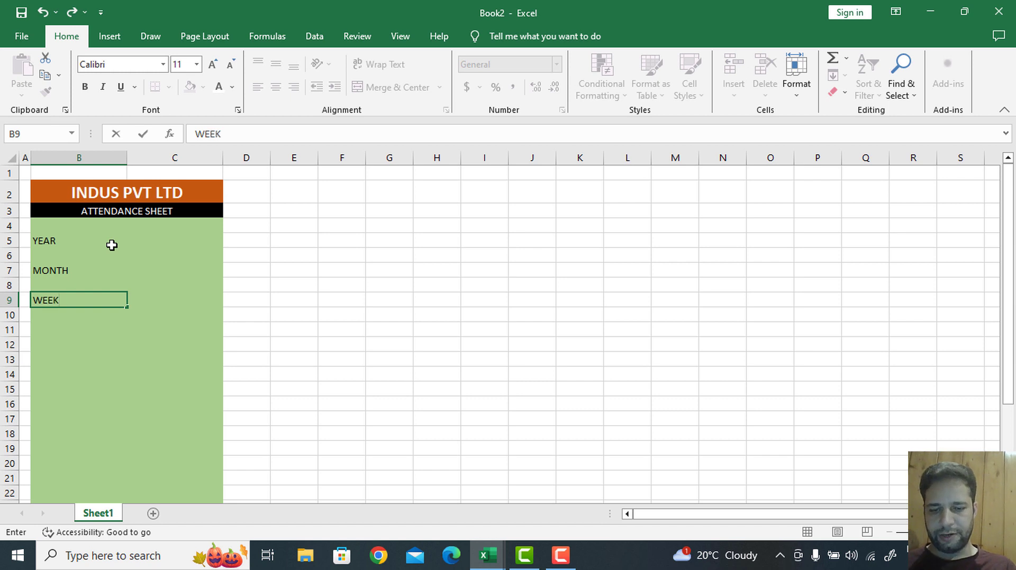
pyautogui.write('DAY1')
pyautogui.press('Return')
pyautogui.press('Return')
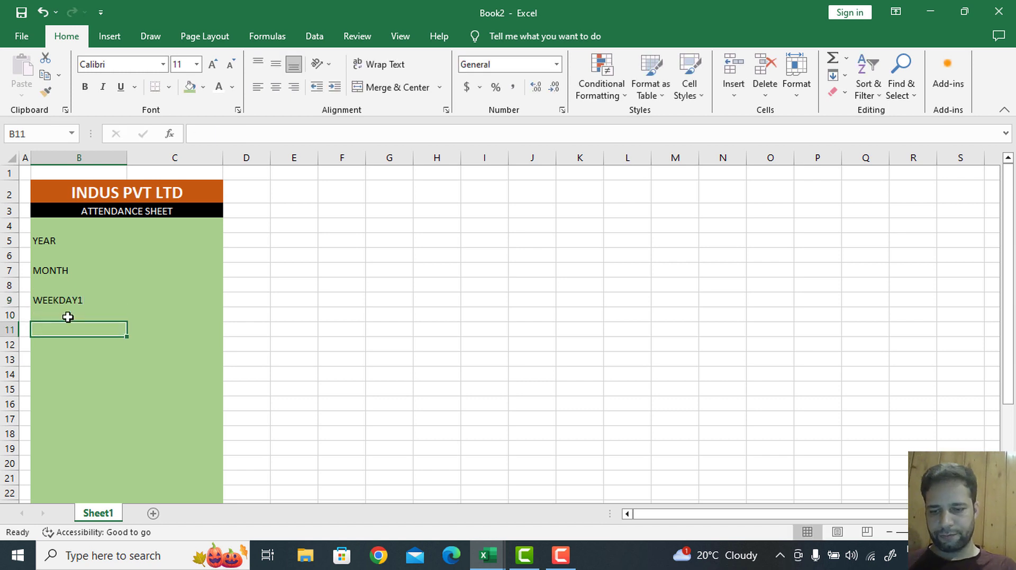
pyautogui.write('WEEKDAY2')
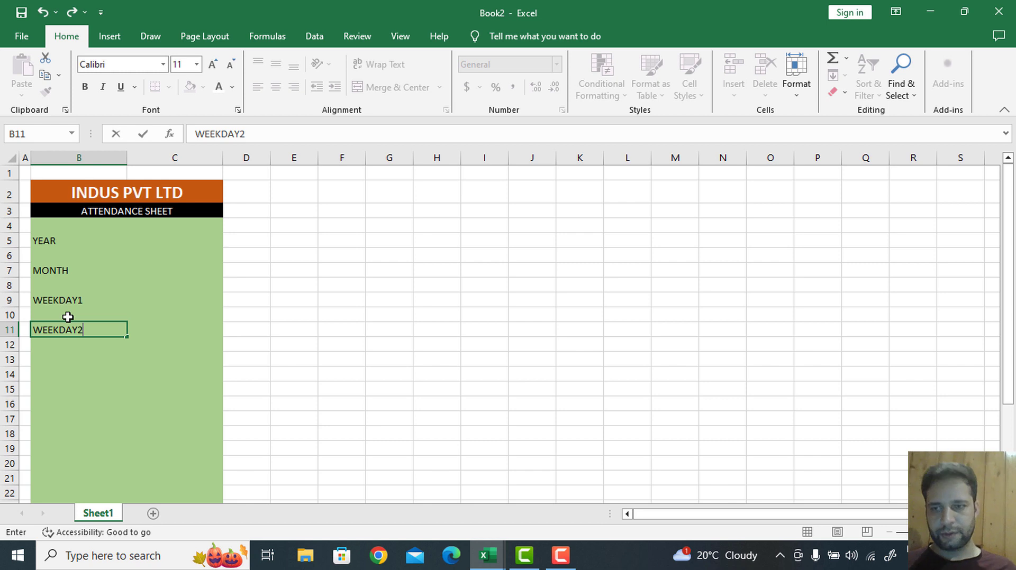
pyautogui.press('Return')
pyautogui.scroll(-1, 76, 316)
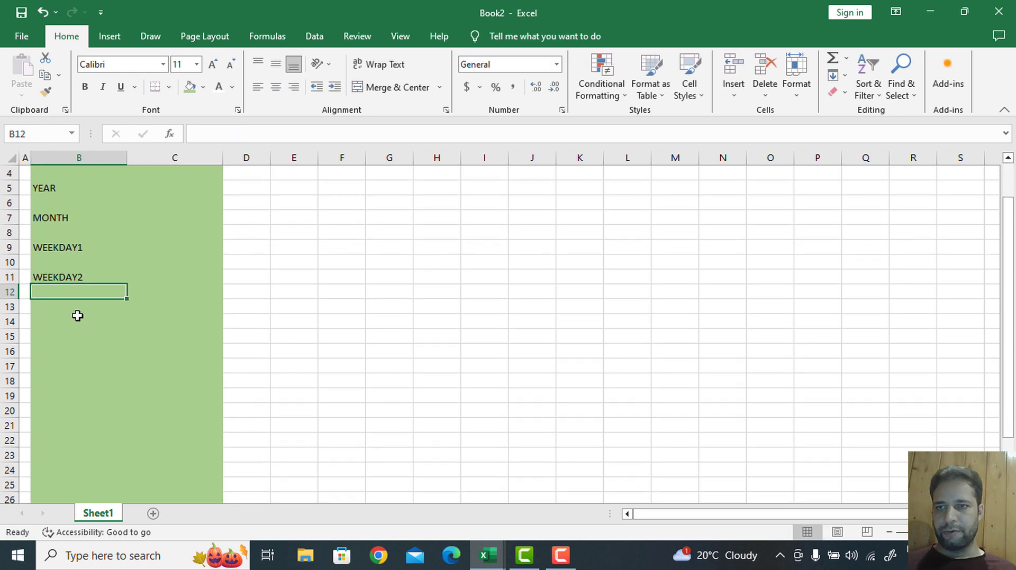
# Enter the labels PRESENT, ABSENT and HALF DAY in cells B13 to B15
pyautogui.scroll(1, 54, 360)
pyautogui.click(53, 365)
pyautogui.write('PRESENT')
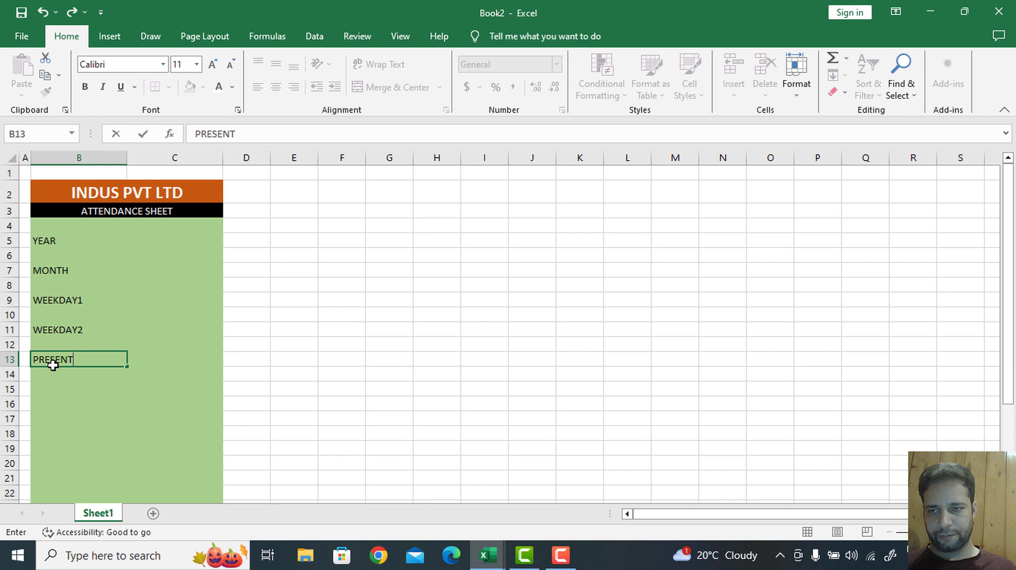
pyautogui.press('Return')
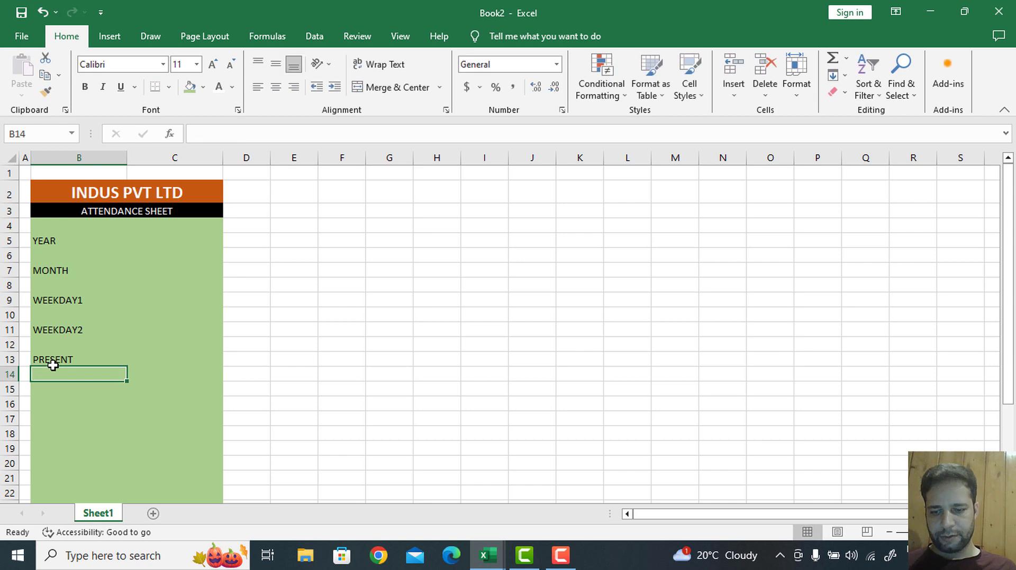
pyautogui.write('ABSENT')
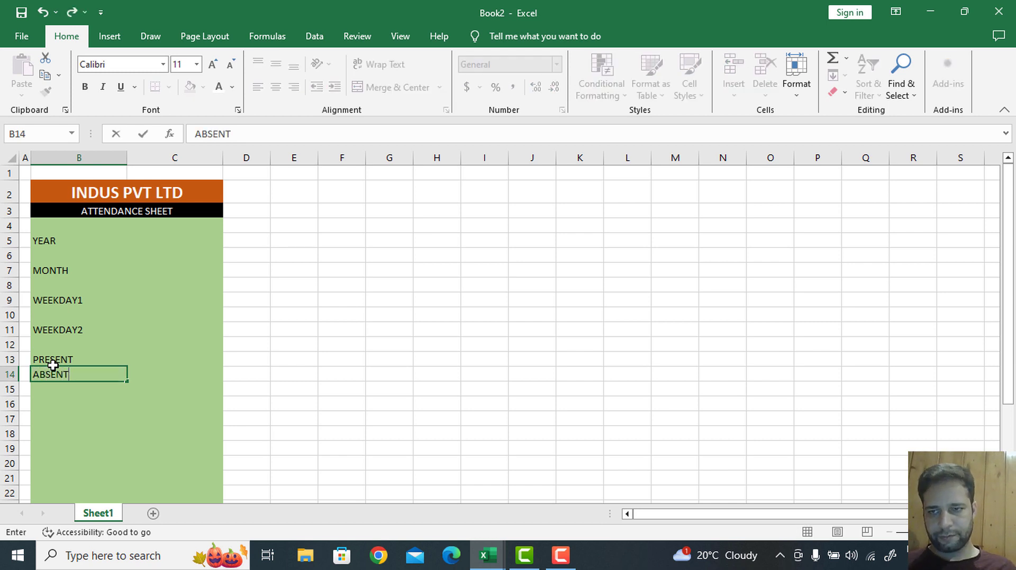
pyautogui.press('Return')
pyautogui.write('HAL ')
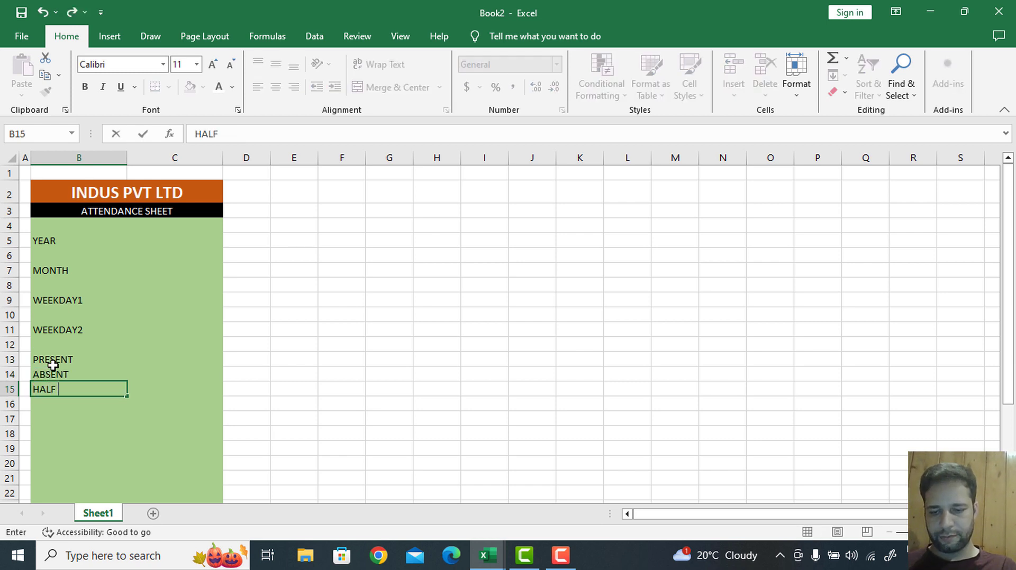
pyautogui.write(' DAY')
pyautogui.press('Return')
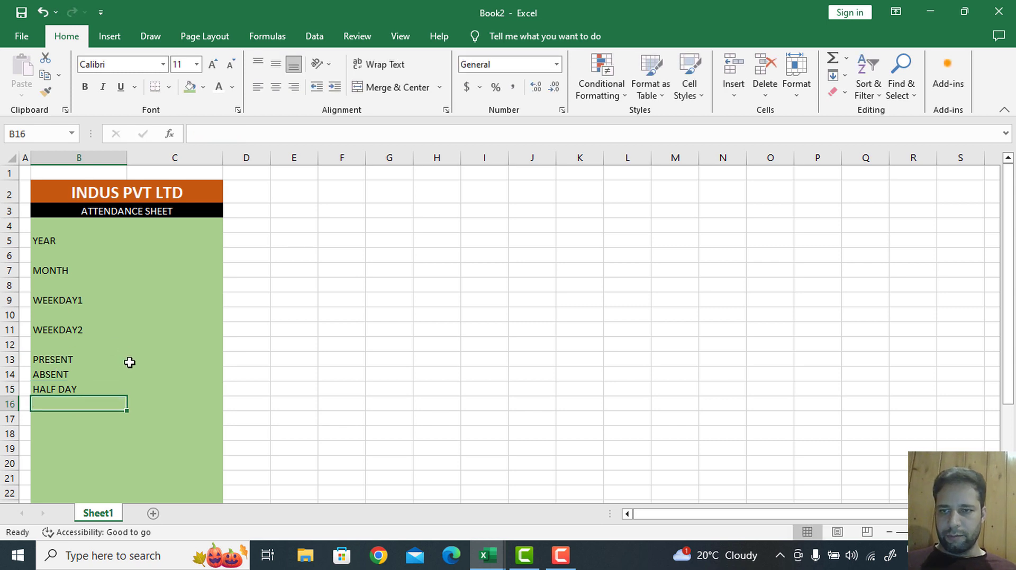
# Enter the attendance codes P, A and H in cells C13 to C15 beside their labels
pyautogui.click(166, 361)
pyautogui.write('P')
pyautogui.press('Return')
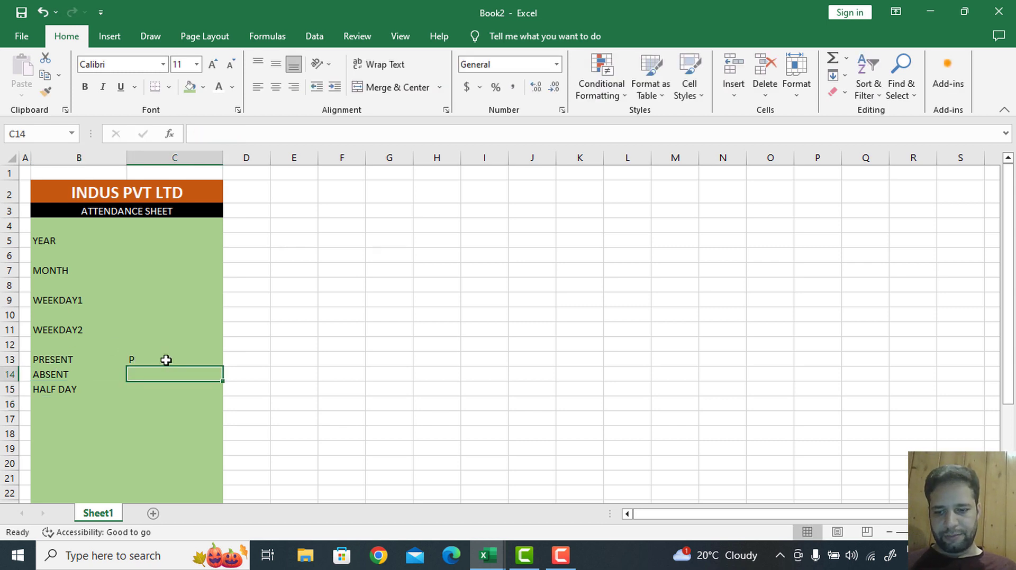
pyautogui.write('A')
pyautogui.press('Return')
pyautogui.write('H')
pyautogui.press('Return')
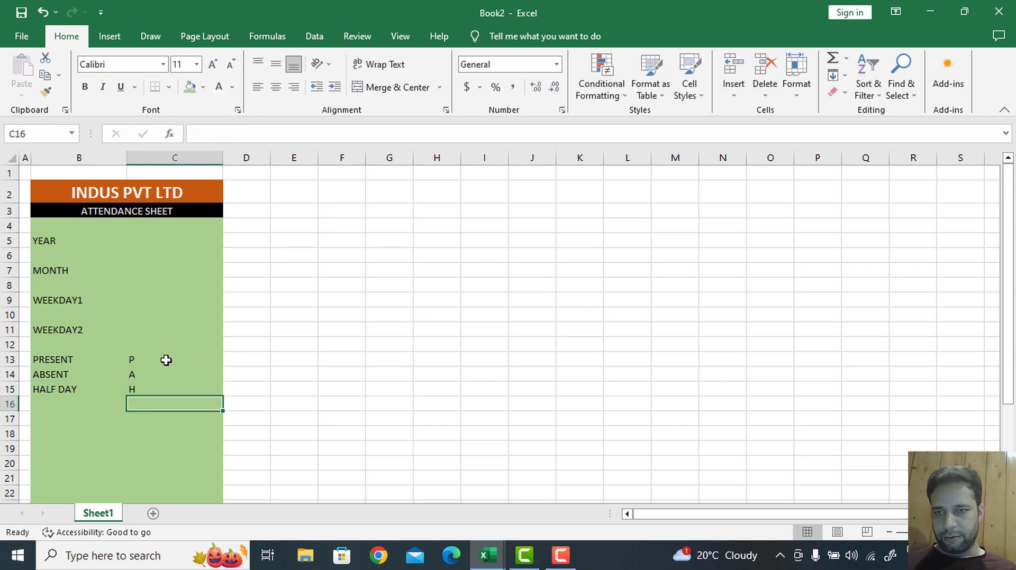
pyautogui.click(166, 360)
pyautogui.click(204, 88)
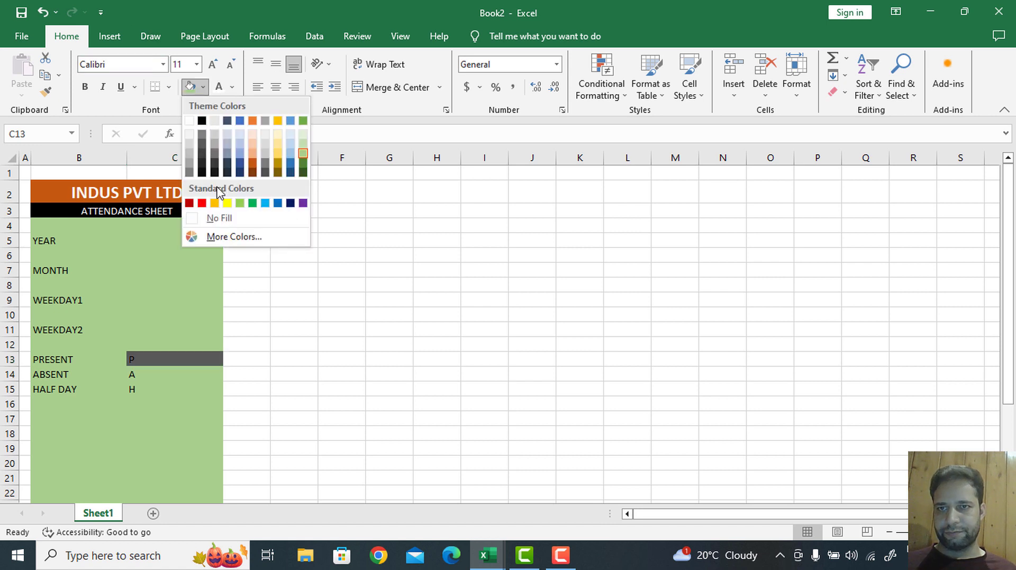
pyautogui.click(206, 207)
# Colour-code the attendance code cells with a red fill for C14, green for C13 and orange for C15
pyautogui.click(141, 375)
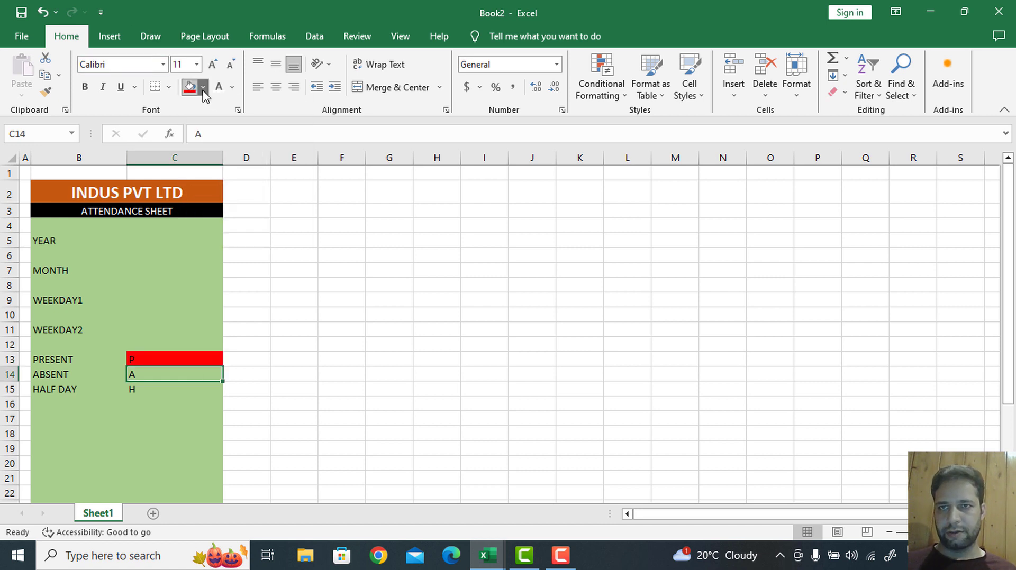
pyautogui.click(203, 88)
pyautogui.click(203, 204)
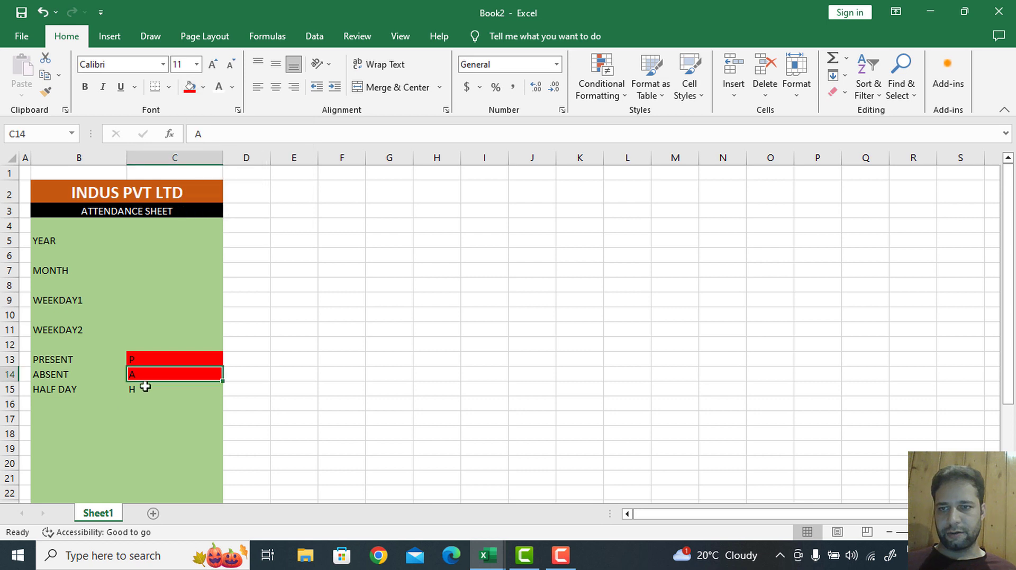
pyautogui.click(142, 358)
pyautogui.click(203, 88)
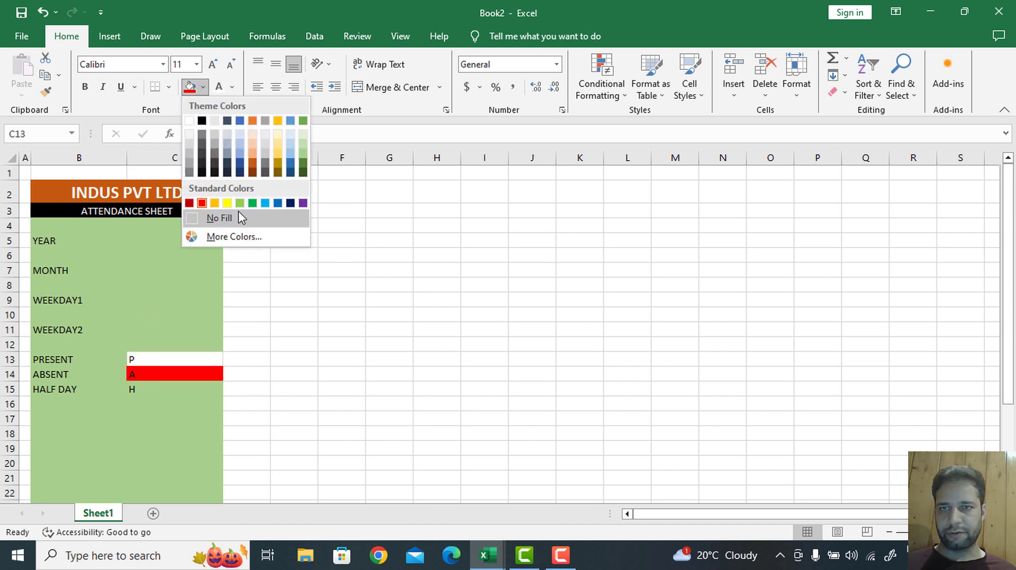
pyautogui.click(252, 204)
pyautogui.click(152, 389)
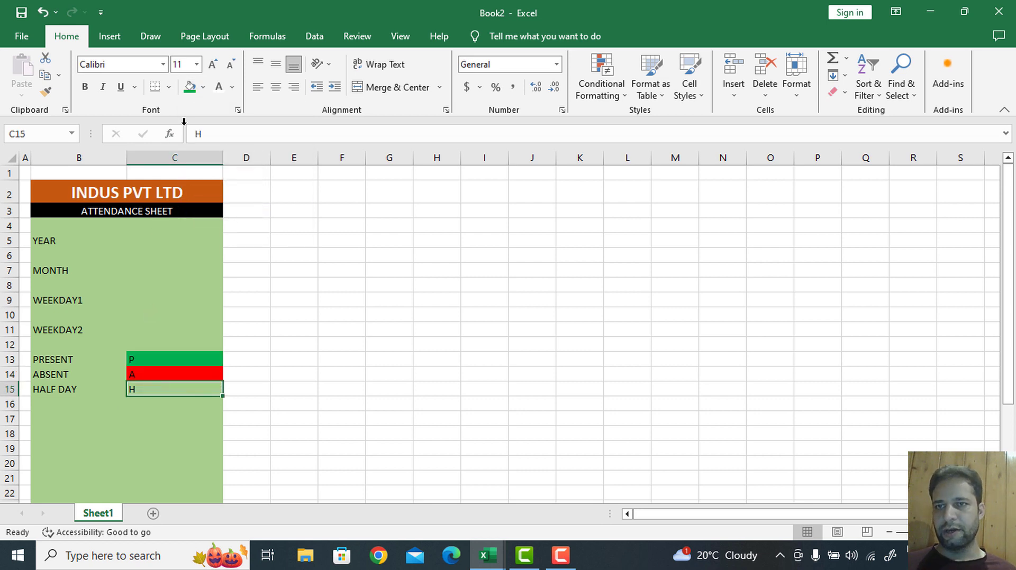
pyautogui.click(203, 88)
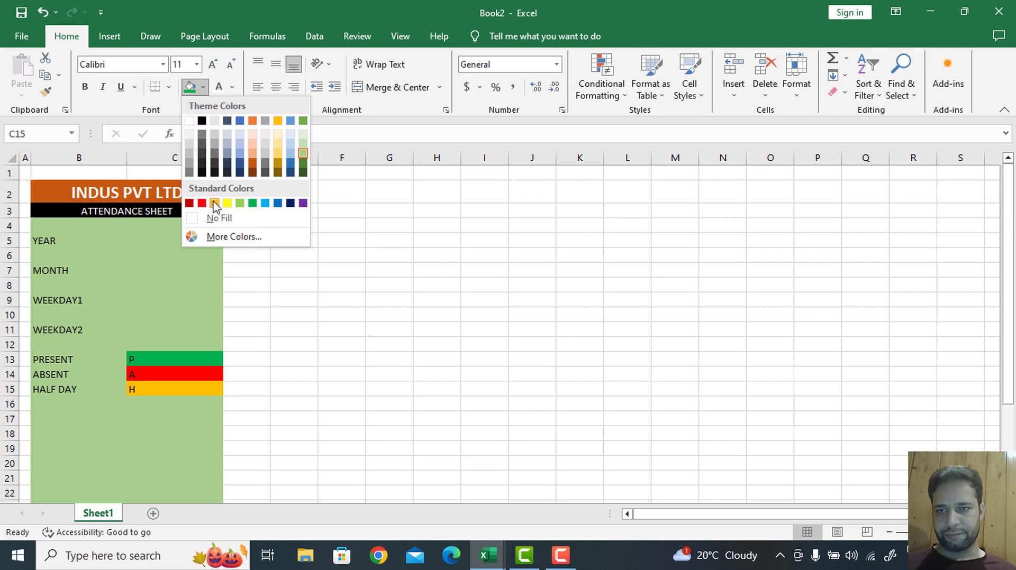
pyautogui.click(214, 203)
# Set the font colour of the codes in C13:C15 to white
pyautogui.moveTo(141, 358); pyautogui.dragTo(145, 385)
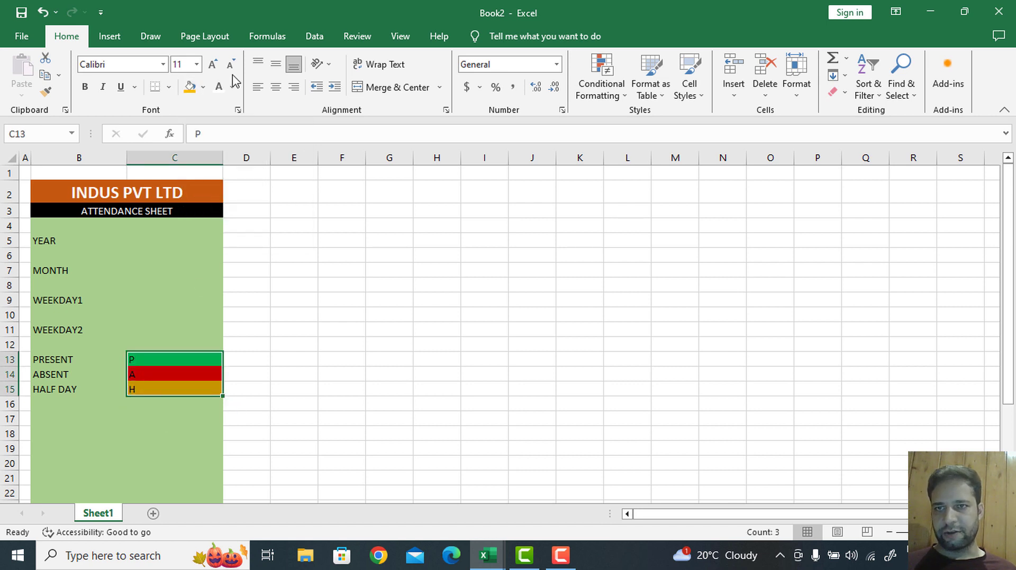
pyautogui.click(273, 343)
pyautogui.scroll(-1, 90, 425)
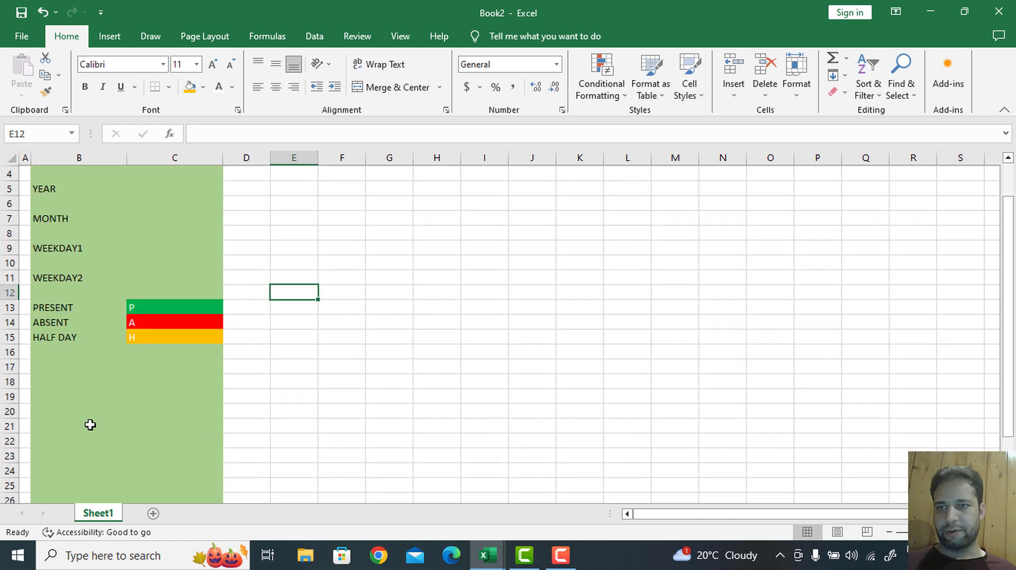
pyautogui.scroll(1, 87, 423)
pyautogui.click(87, 431)
# Customize the ribbon in the Excel options by adding the Developer tab from the main tabs
pyautogui.click(133, 240)
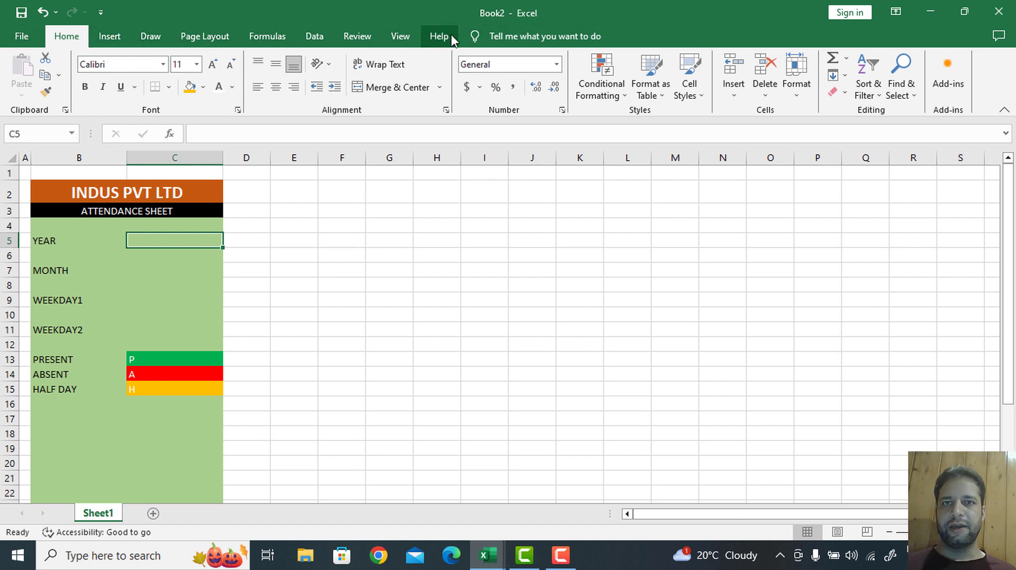
pyautogui.click(24, 38)
pyautogui.click(48, 486)
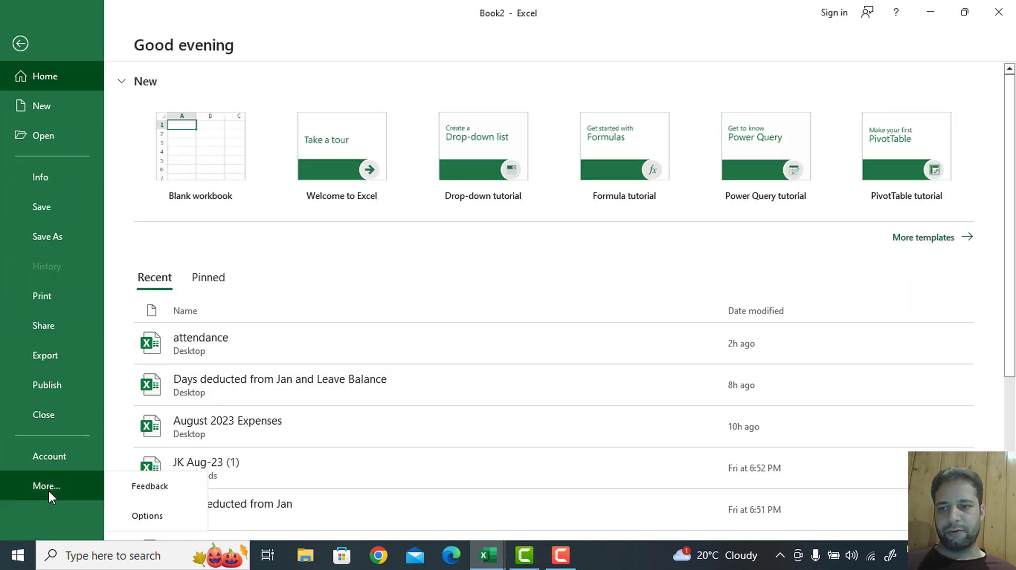
pyautogui.click(120, 516)
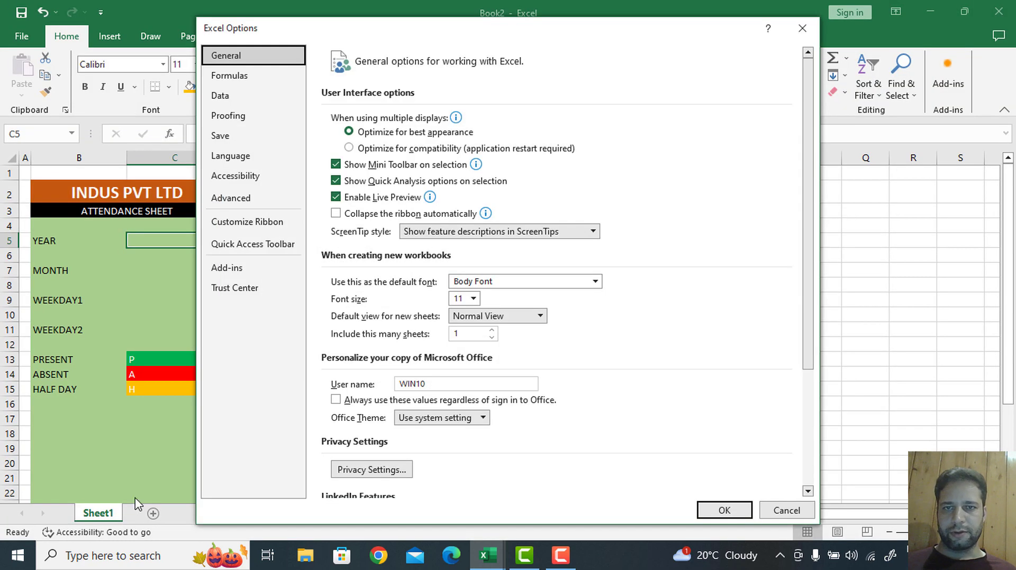
pyautogui.click(241, 225)
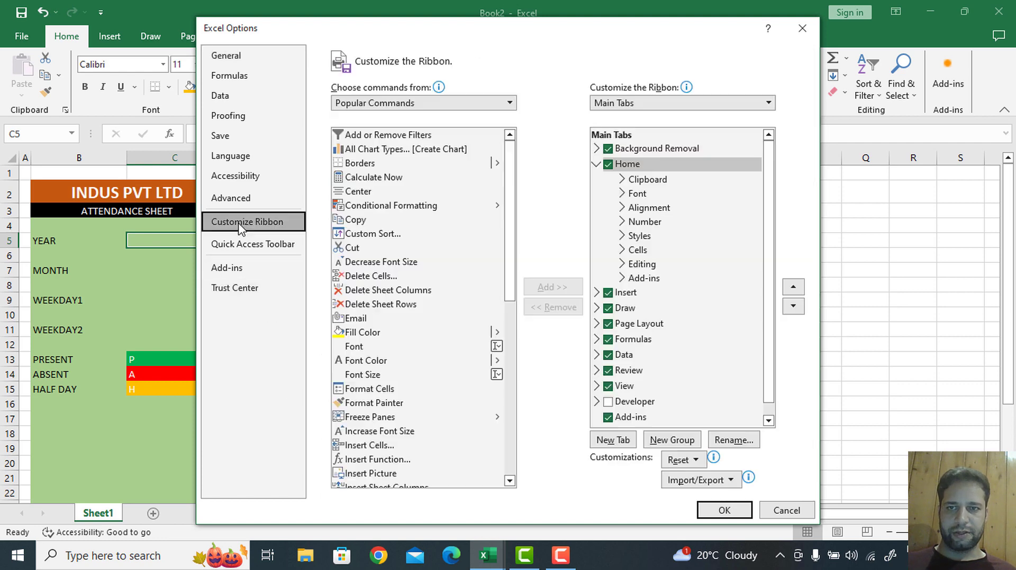
pyautogui.click(472, 103)
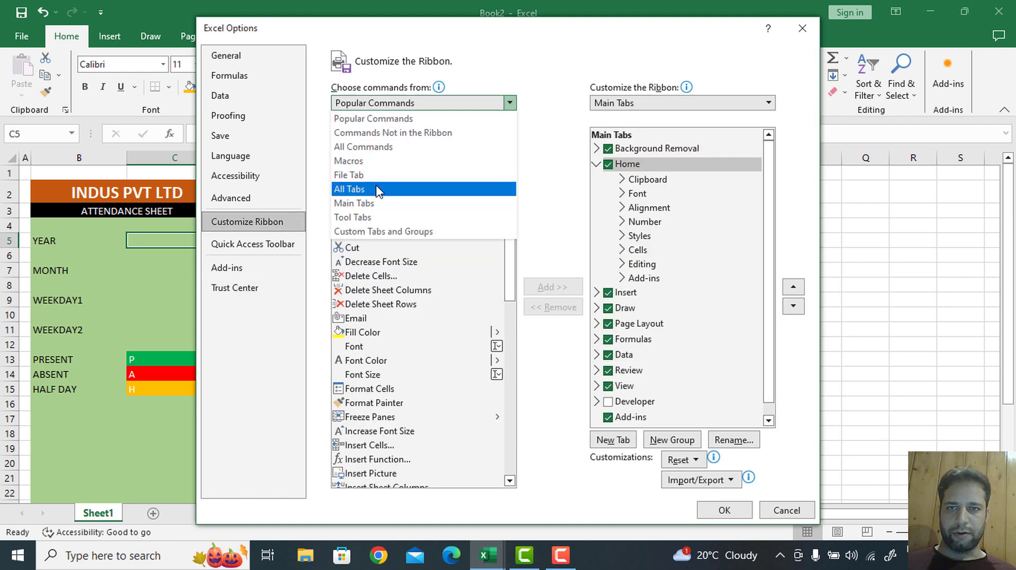
pyautogui.click(392, 209)
pyautogui.click(359, 276)
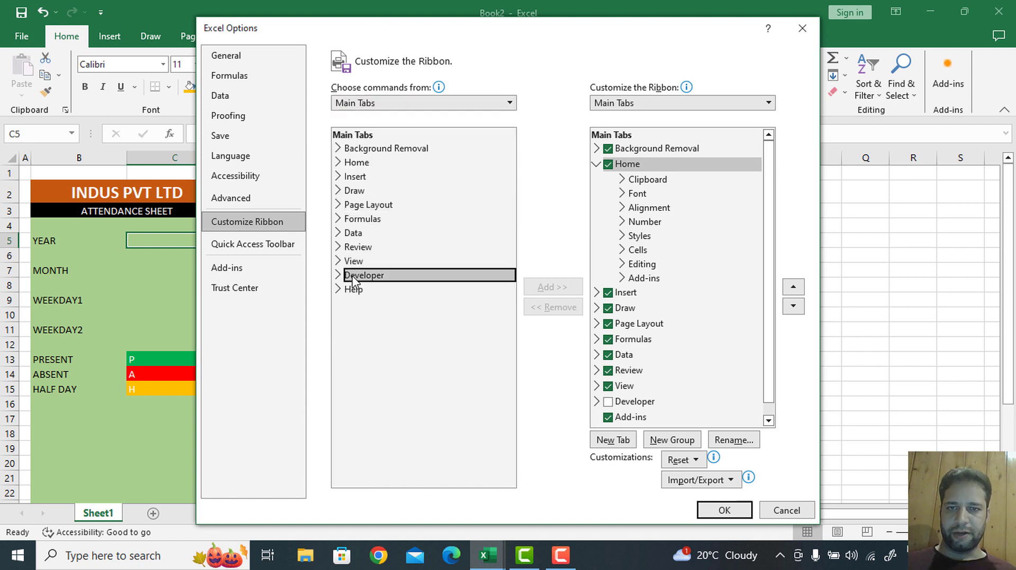
pyautogui.click(552, 286)
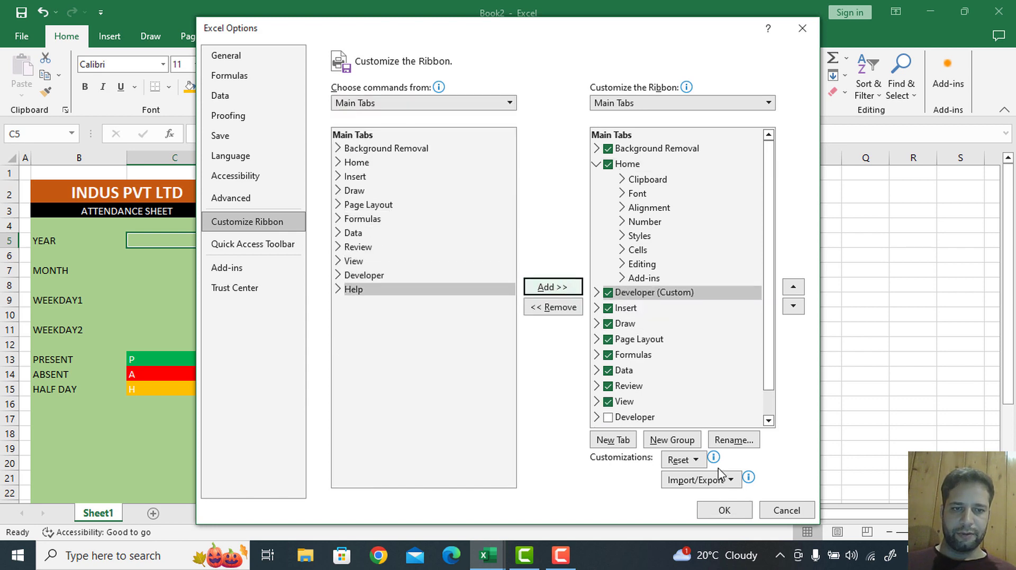
pyautogui.click(724, 510)
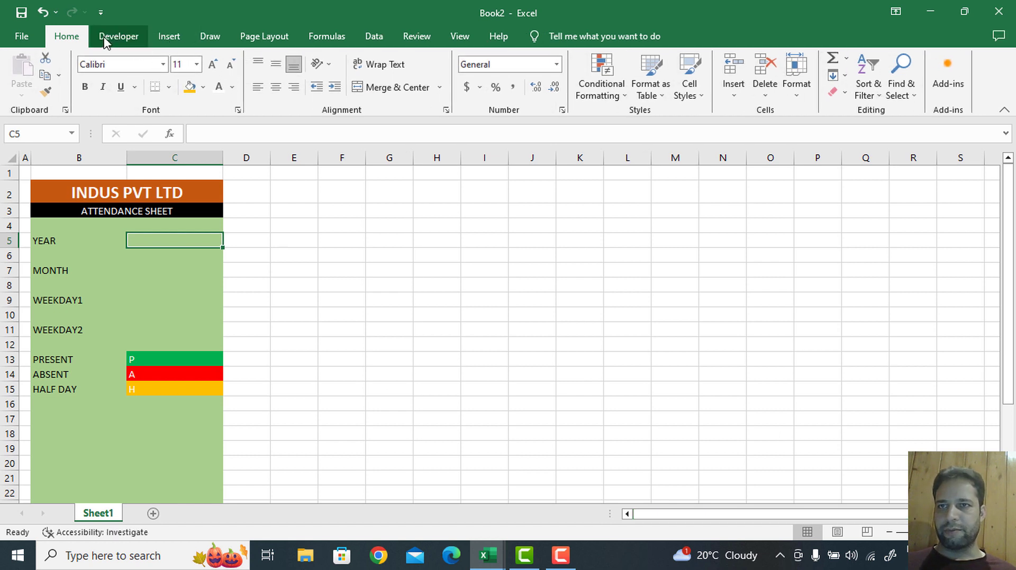
# Insert a drop-down form control over cell C5 beside the YEAR label, nearly as wide as the column
pyautogui.click(122, 34)
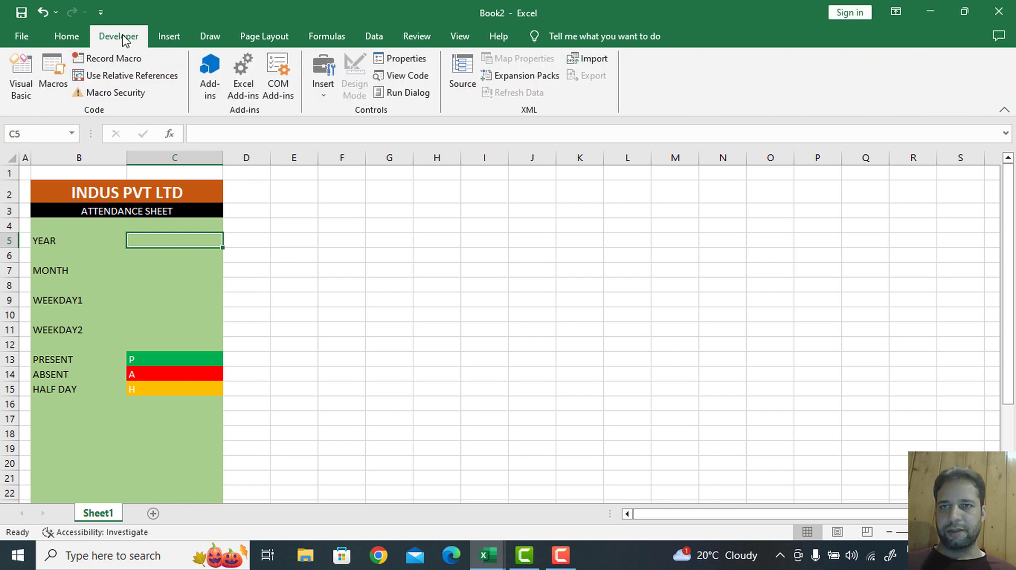
pyautogui.click(320, 88)
pyautogui.click(338, 126)
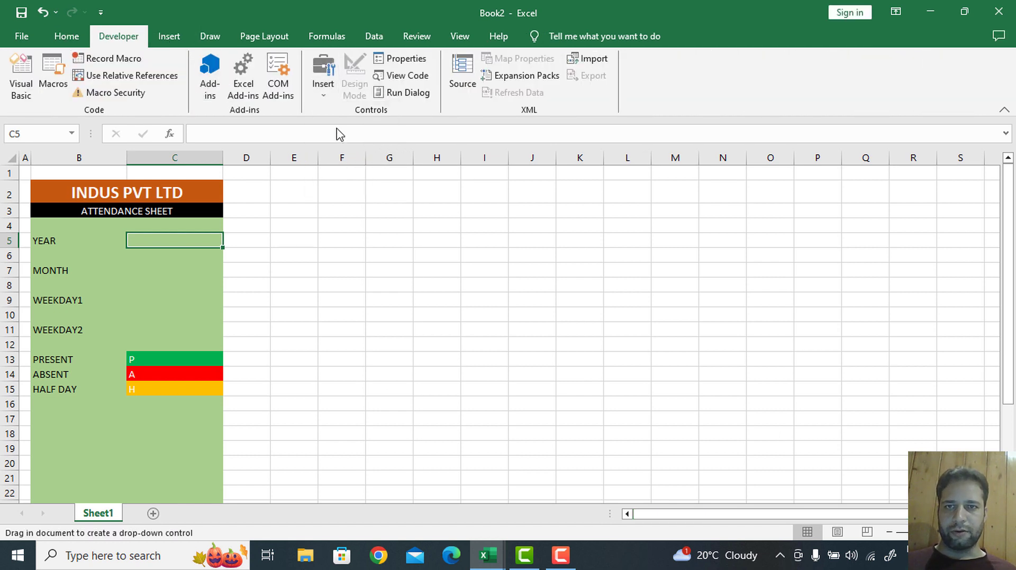
pyautogui.moveTo(127, 235); pyautogui.dragTo(215, 246)
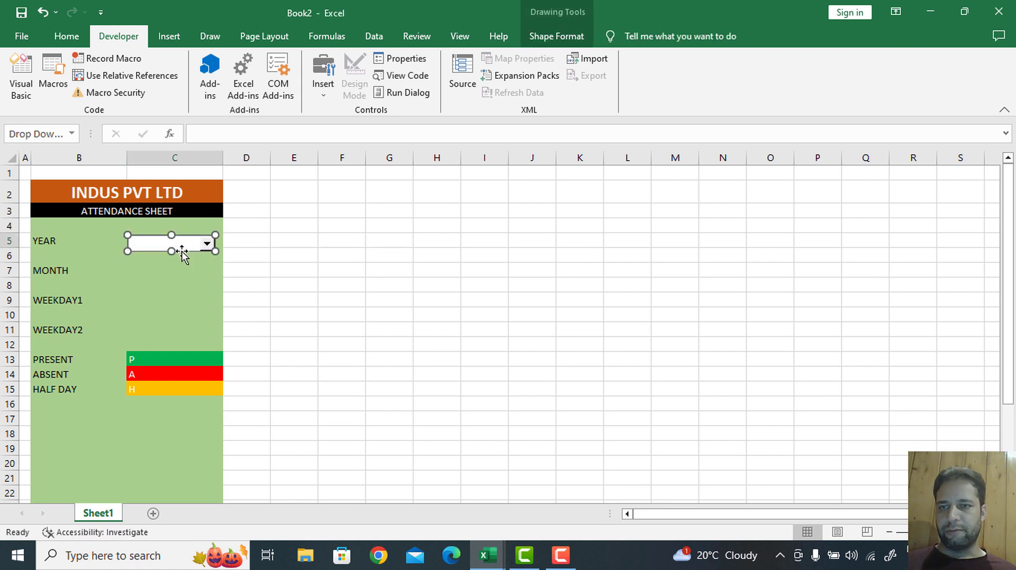
# Duplicate the YEAR drop-down control three times and place the copies beside MONTH, WEEKDAY1 and WEEKDAY2
pyautogui.hotkey('ctrl', 'd')
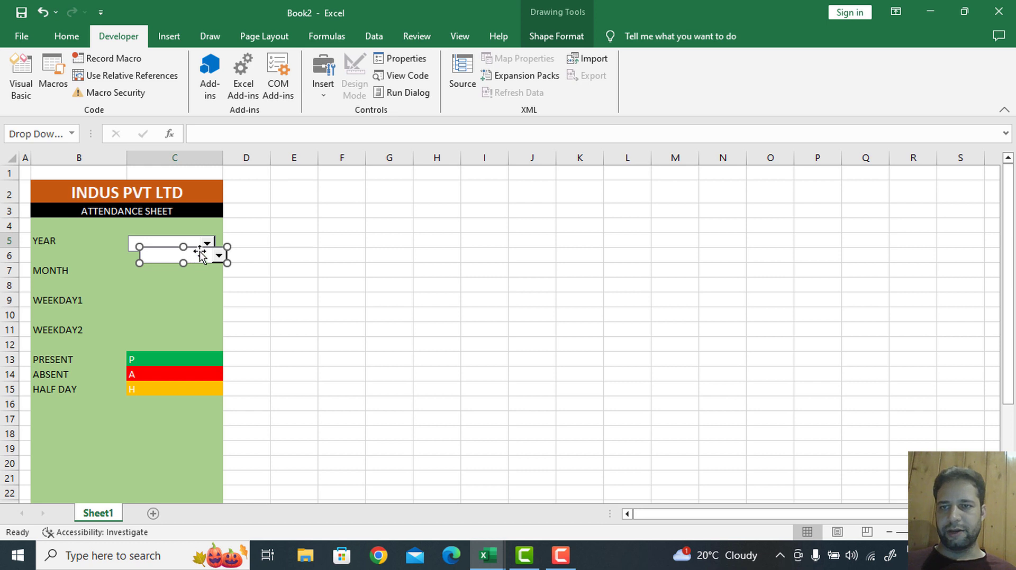
pyautogui.moveTo(200, 253); pyautogui.dragTo(185, 322)
pyautogui.hotkey('ctrl', 'd')
pyautogui.hotkey('ctrl', 'd')
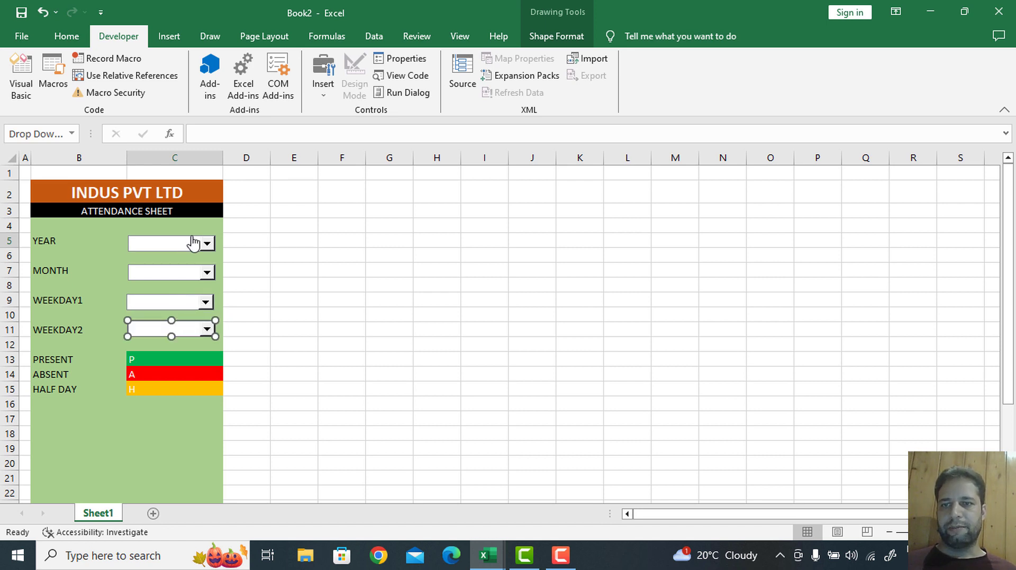
# Align the four drop-down controls along their left edges and distribute them vertically
pyautogui.rightClick(194, 243)
pyautogui.press('Escape')
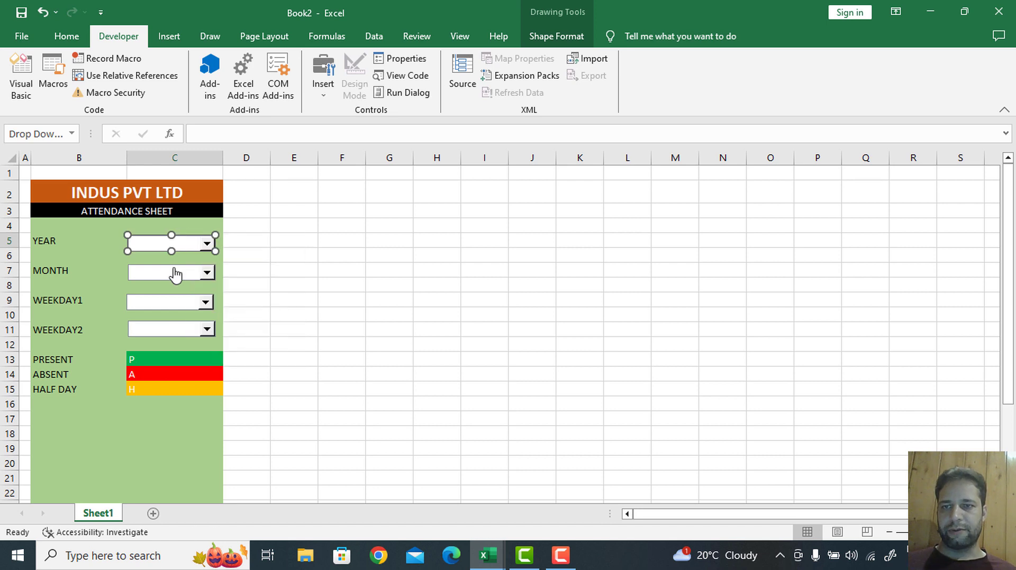
pyautogui.keyDown('ctrl'); pyautogui.click(176, 274); pyautogui.keyUp('ctrl')
pyautogui.rightClick(175, 269)
pyautogui.keyDown('ctrl'); pyautogui.click(163, 303); pyautogui.keyUp('ctrl')
pyautogui.rightClick(161, 304)
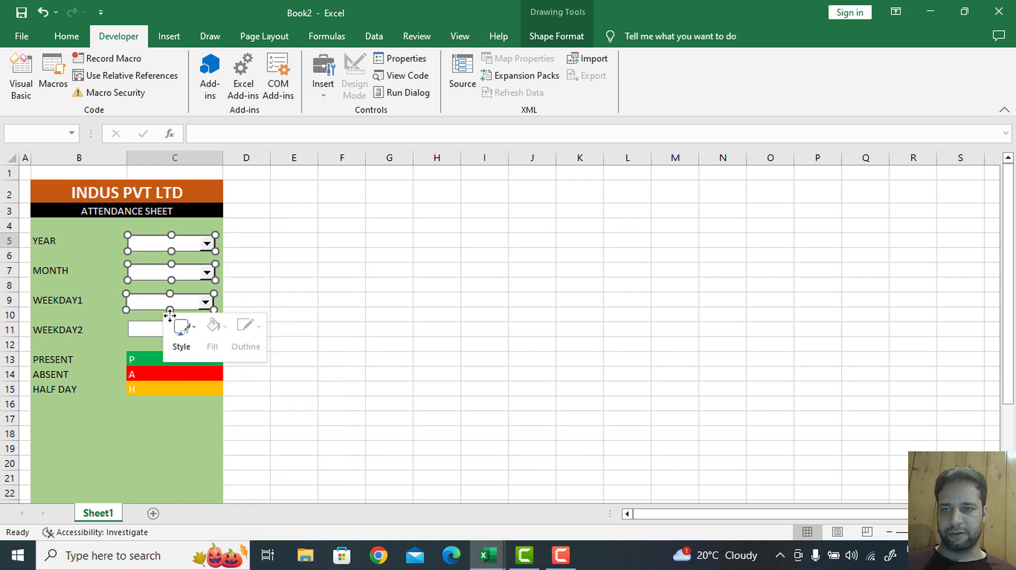
pyautogui.keyDown('ctrl'); pyautogui.click(156, 329); pyautogui.keyUp('ctrl')
pyautogui.rightClick(155, 328)
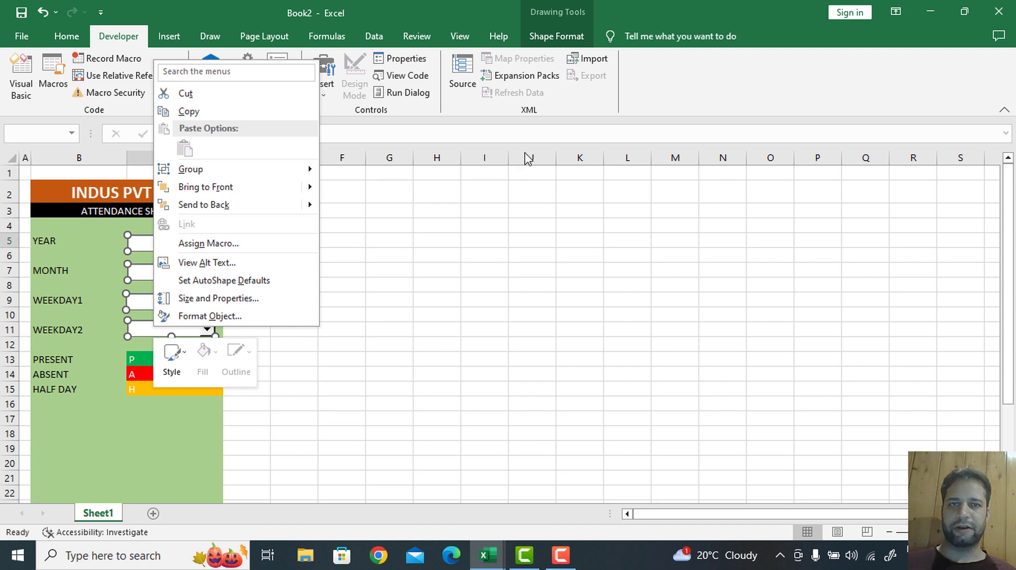
pyautogui.click(570, 35)
pyautogui.click(570, 35)
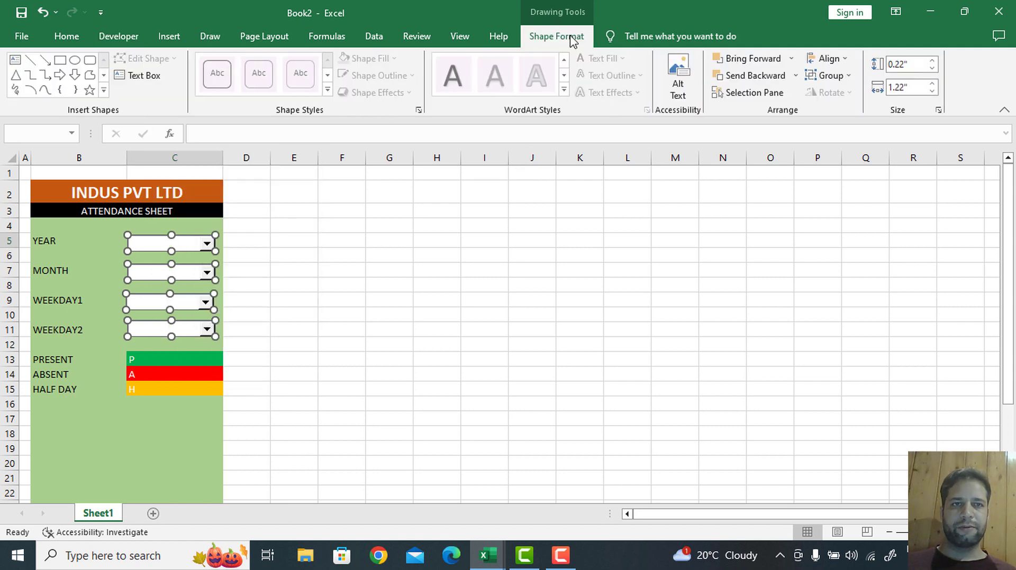
pyautogui.click(839, 62)
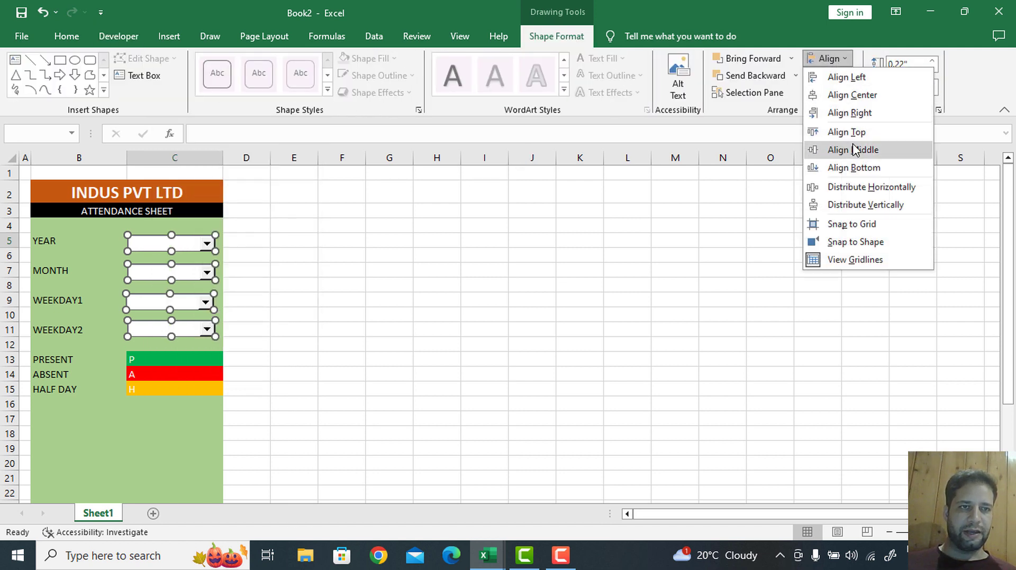
pyautogui.click(863, 80)
pyautogui.click(828, 59)
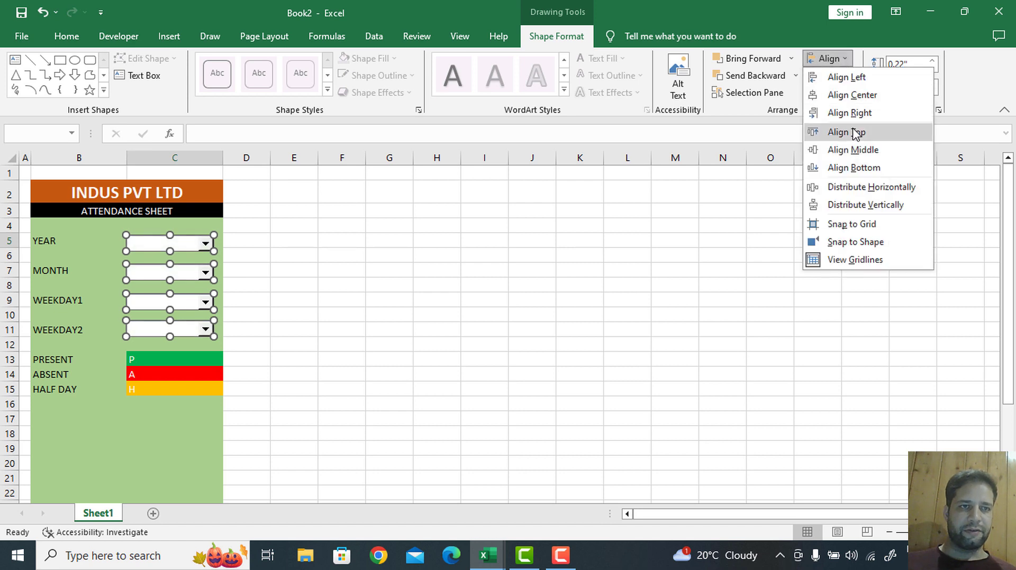
pyautogui.click(861, 208)
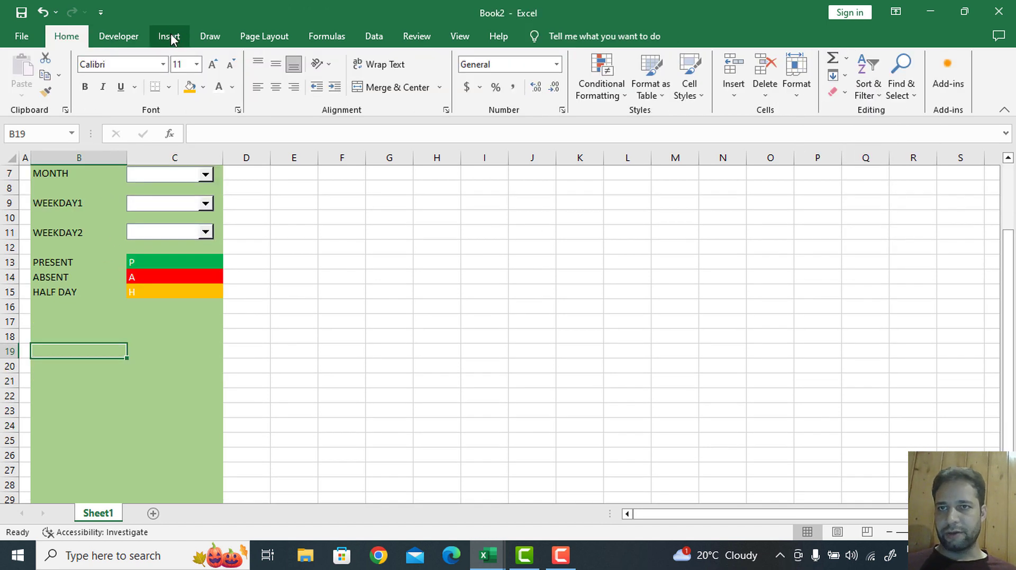
# Draw a rounded rectangle about 0.49" high and 0.89" wide over B19:B21, below the attendance codes
pyautogui.click(171, 39)
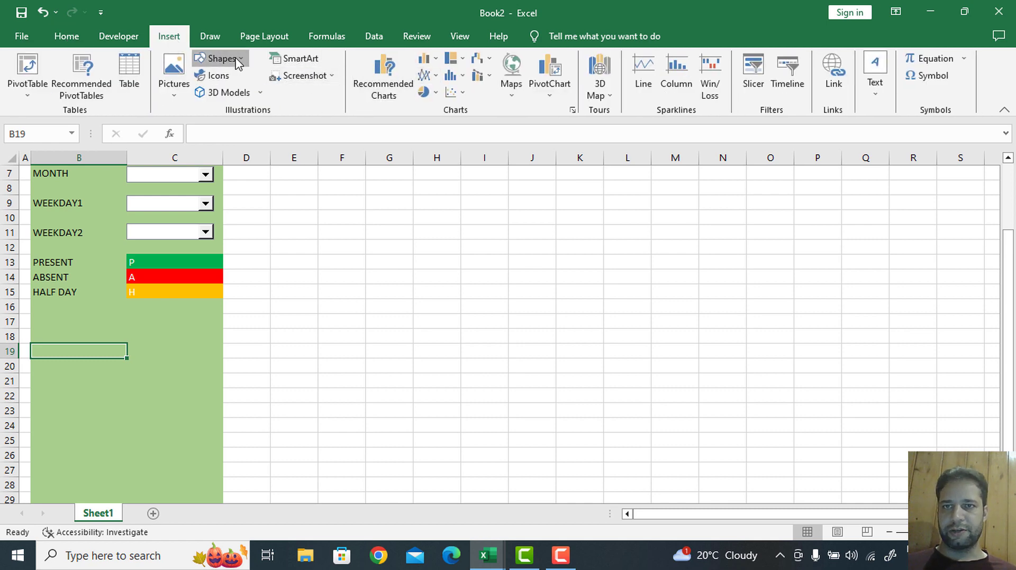
pyautogui.click(218, 59)
pyautogui.click(275, 92)
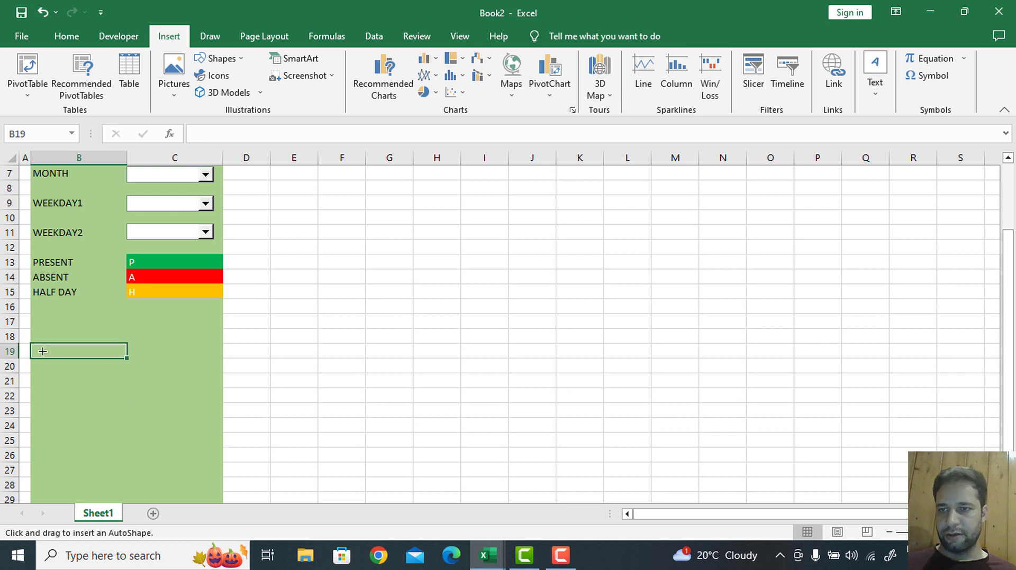
pyautogui.moveTo(44, 353); pyautogui.dragTo(101, 380)
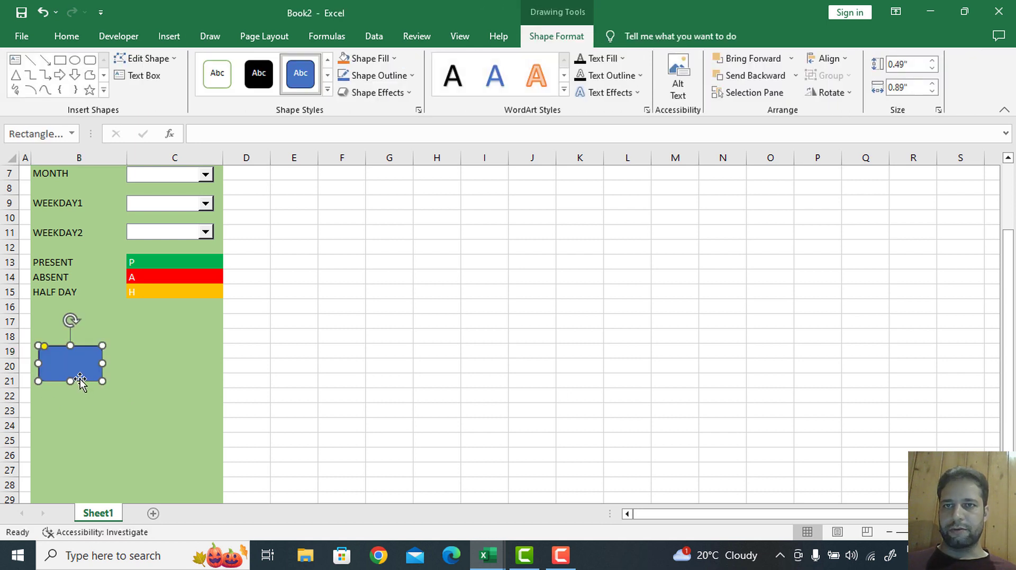
# Fill the rounded rectangle with dark grey and apply the first bevel preset to it
pyautogui.click(396, 60)
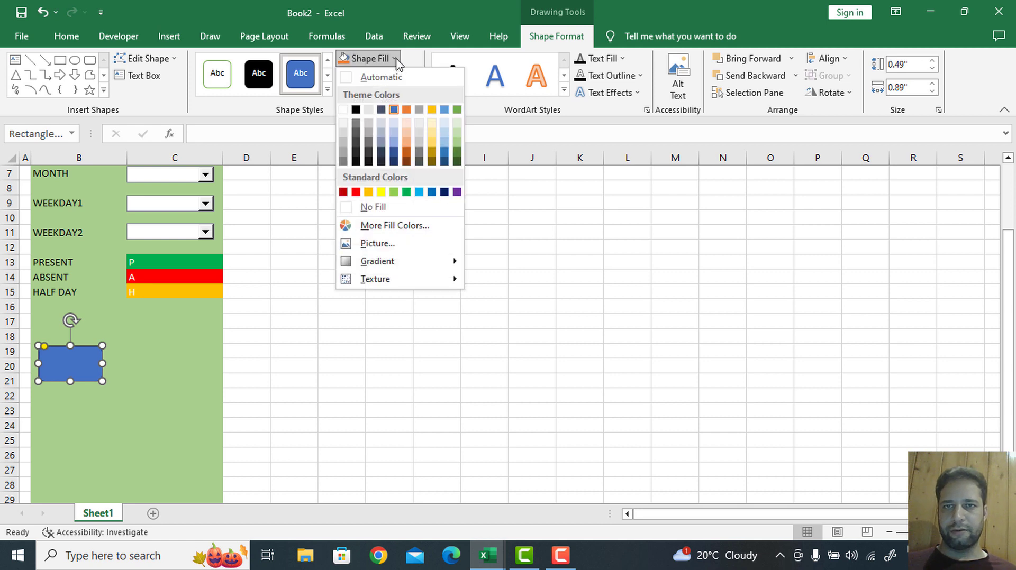
pyautogui.click(343, 162)
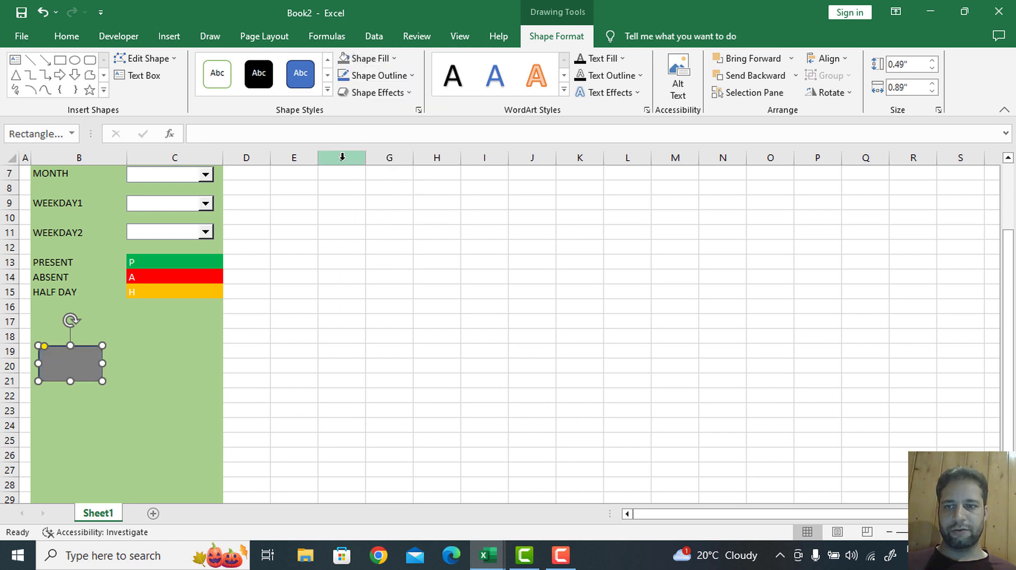
pyautogui.click(406, 94)
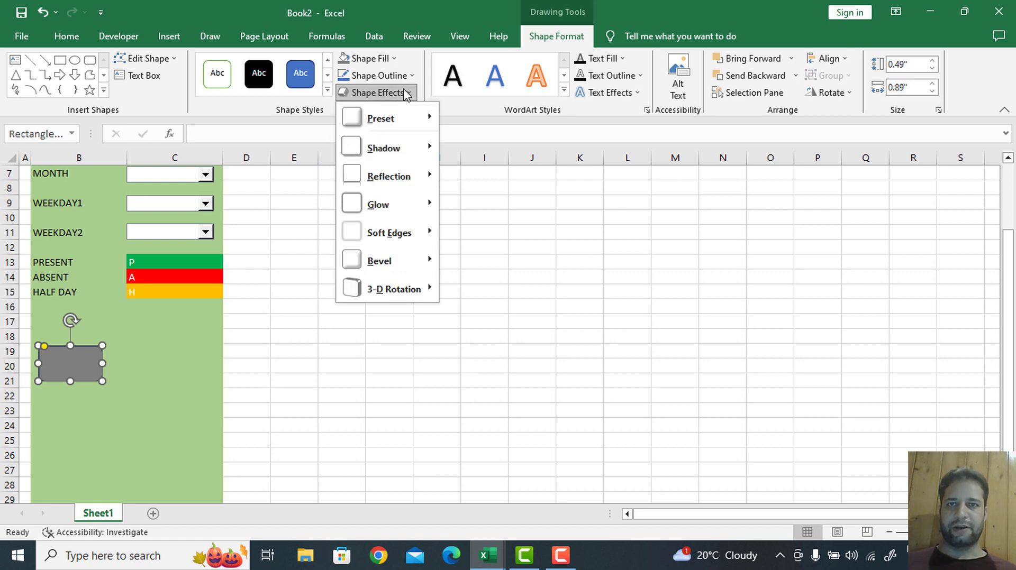
pyautogui.moveTo(382, 267)
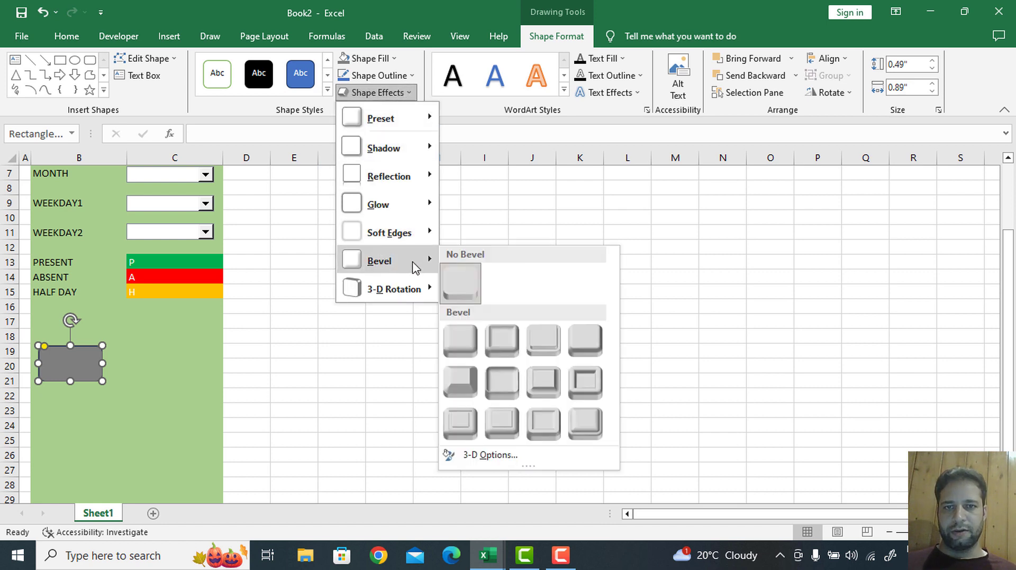
pyautogui.click(468, 354)
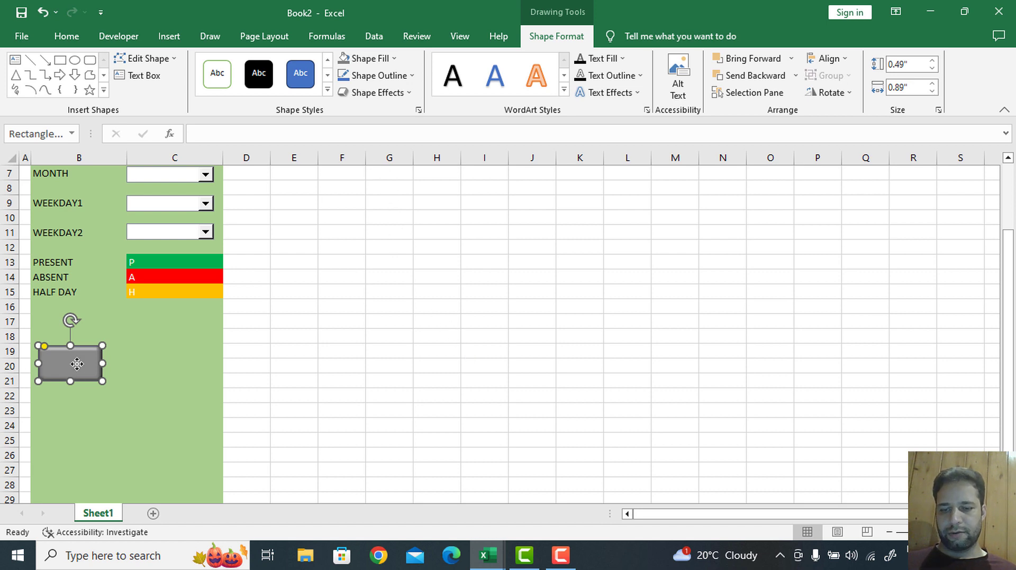
# Duplicate the grey bevelled rectangle three times and arrange the four in a two-by-two grid over rows 19 to 27 of columns B and C
pyautogui.moveTo(77, 364); pyautogui.dragTo(164, 372)
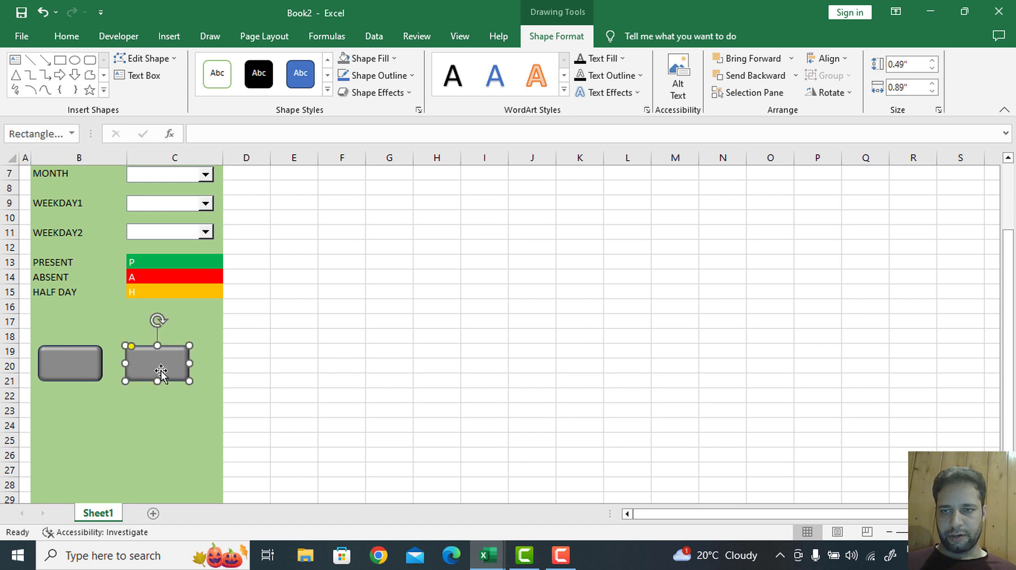
pyautogui.hotkey('ctrl', 'd')
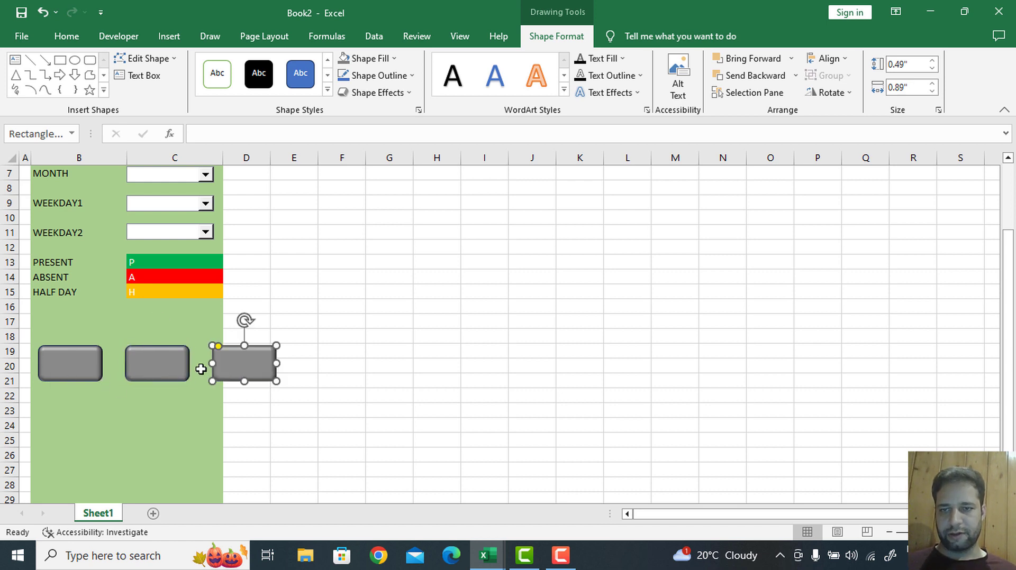
pyautogui.moveTo(240, 364); pyautogui.dragTo(162, 451)
pyautogui.hotkey('ctrl', 'd')
pyautogui.scroll(2, 213, 349)
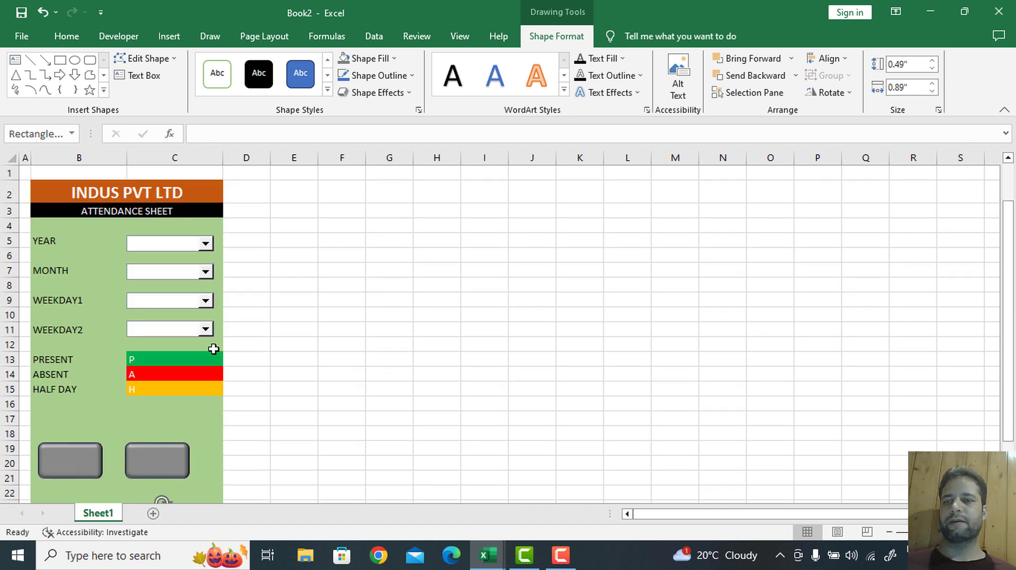
pyautogui.scroll(-4, 213, 350)
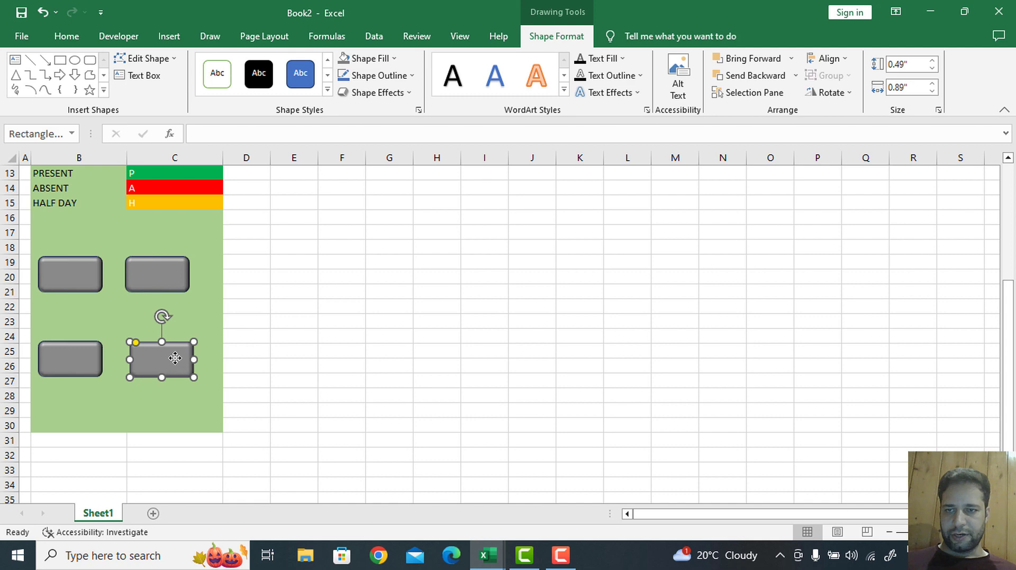
pyautogui.moveTo(175, 359); pyautogui.dragTo(175, 357)
# Insert a text box below the grey rectangle at B19:B21 and enter TOTAL EMPLOYEES on two lines
pyautogui.click(158, 37)
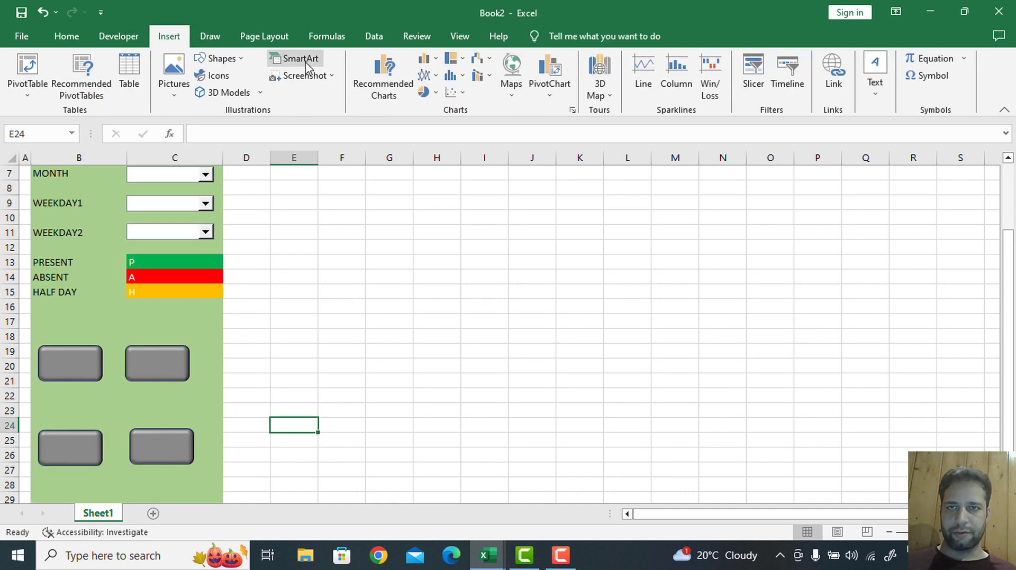
pyautogui.click(223, 58)
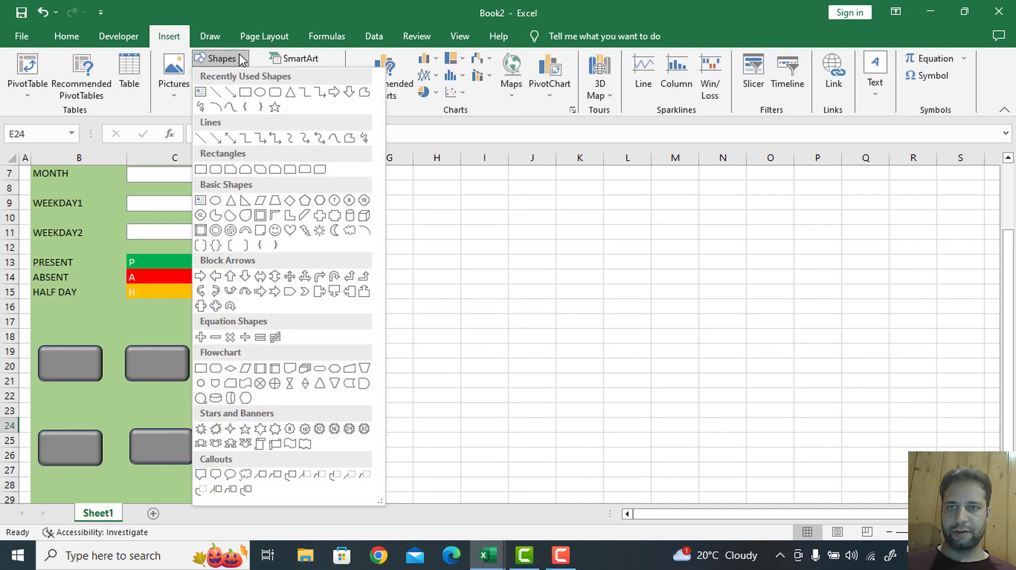
pyautogui.click(201, 93)
pyautogui.moveTo(45, 394); pyautogui.dragTo(96, 423)
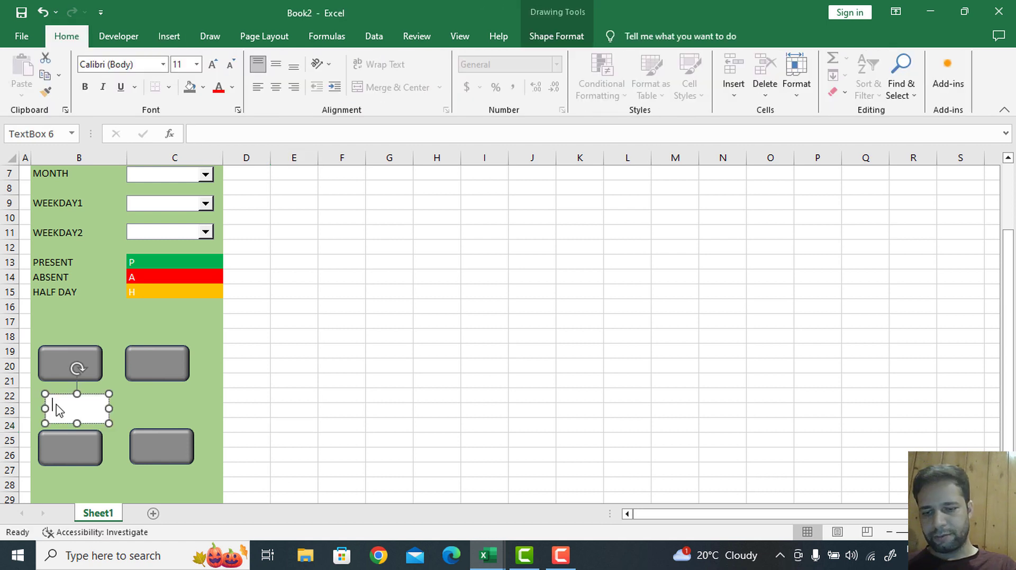
pyautogui.write('EMPLOYEES')
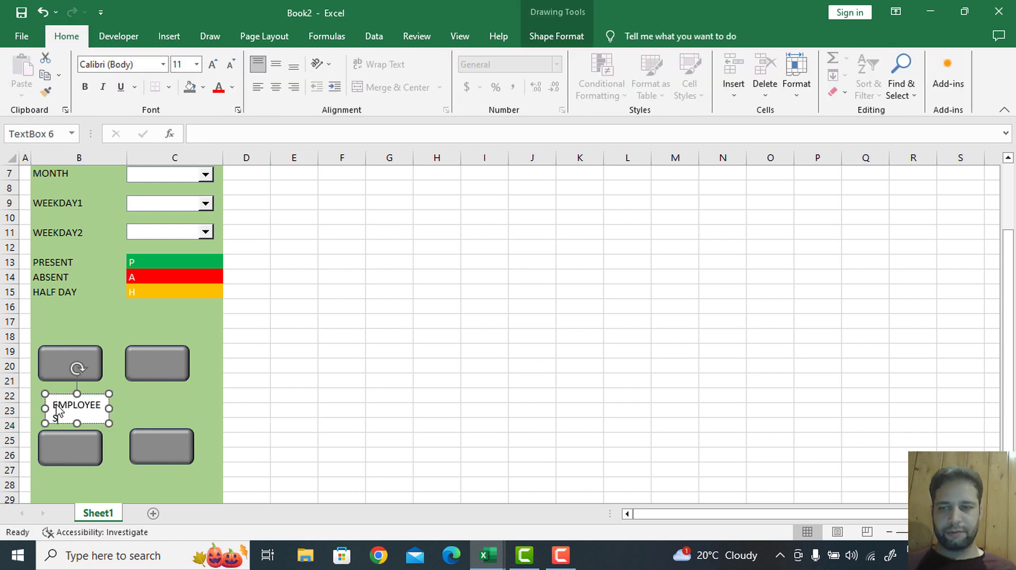
pyautogui.moveTo(109, 409); pyautogui.dragTo(80, 385)
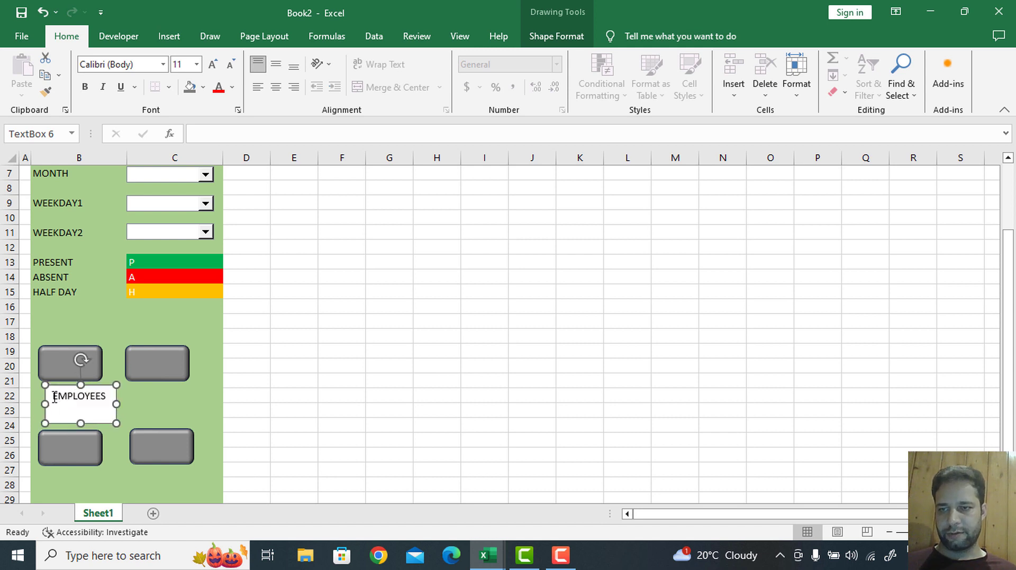
pyautogui.press('Return')
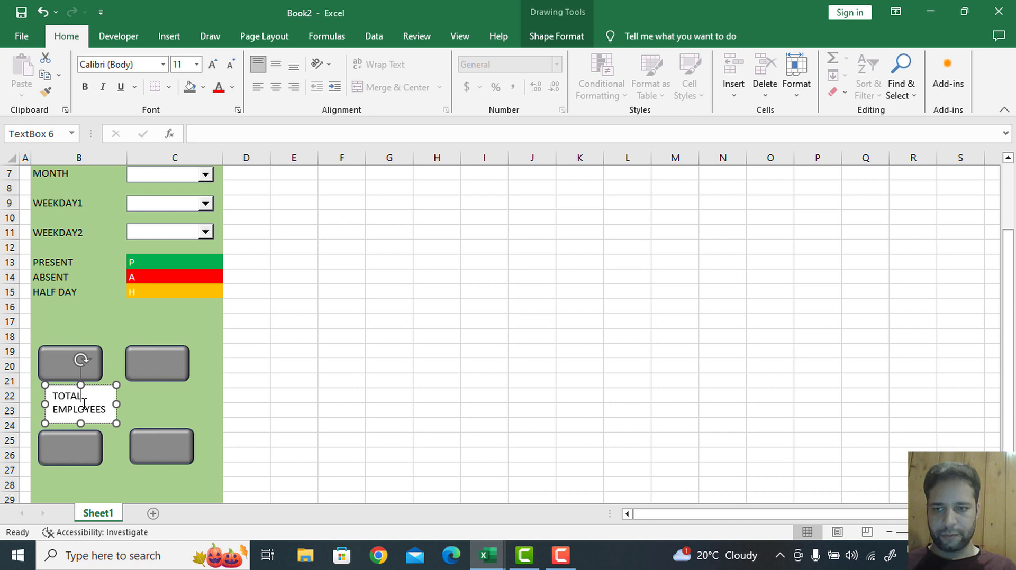
# Centre the TOTAL EMPLOYEES text horizontally and vertically in its text box
pyautogui.moveTo(53, 398); pyautogui.dragTo(105, 413)
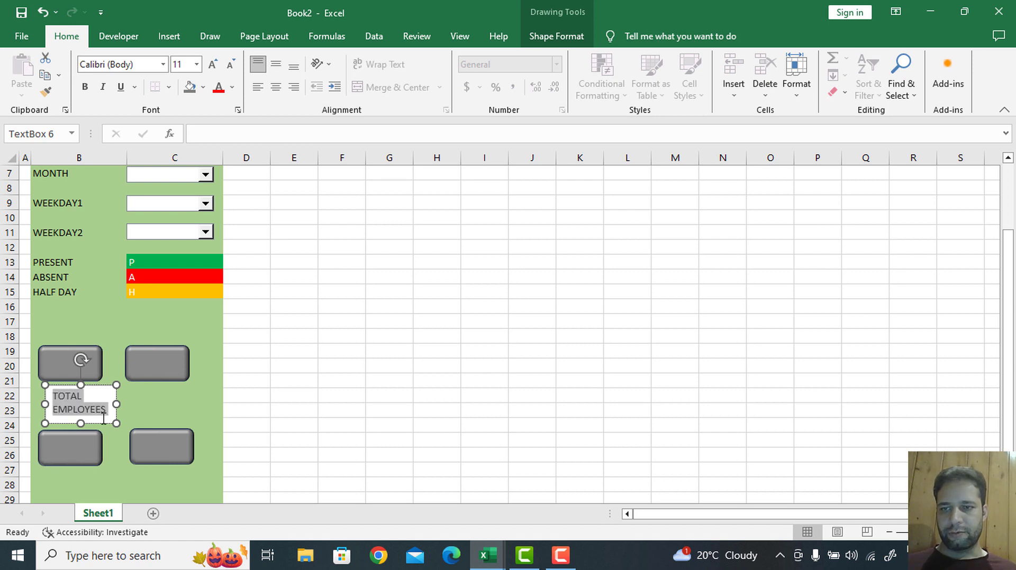
pyautogui.click(276, 64)
pyautogui.click(277, 88)
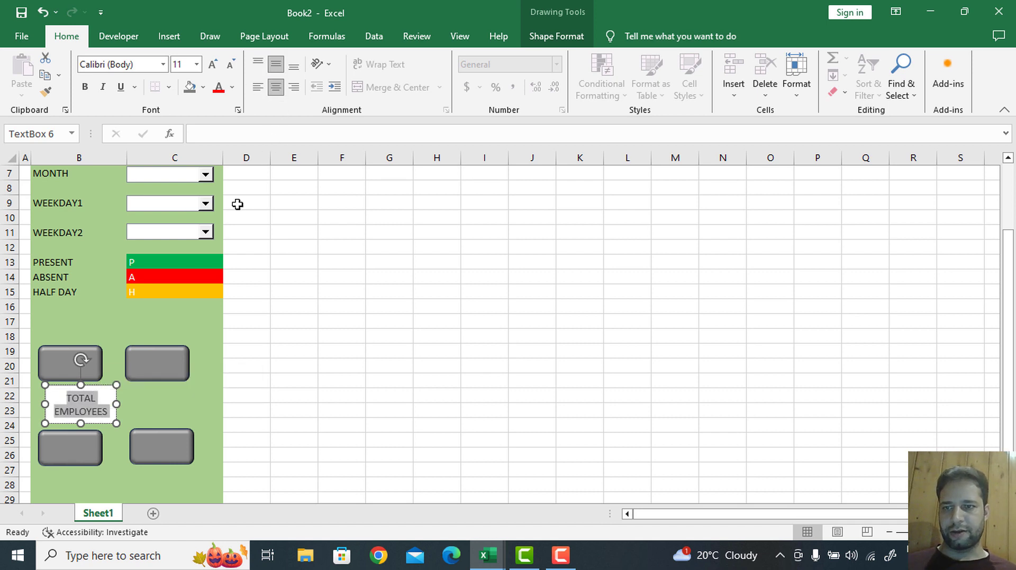
# Make the TOTAL EMPLOYEES text 9-point bold and fit its box, about 0.53" by 0.91", directly beneath the first grey rectangle
pyautogui.moveTo(118, 405); pyautogui.dragTo(100, 416)
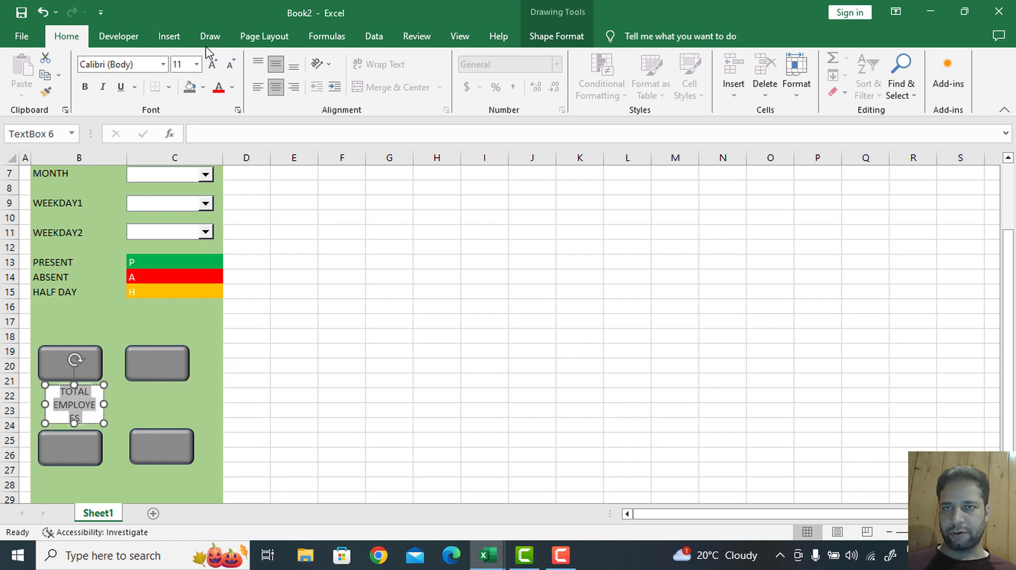
pyautogui.click(228, 64)
pyautogui.click(228, 65)
pyautogui.click(229, 65)
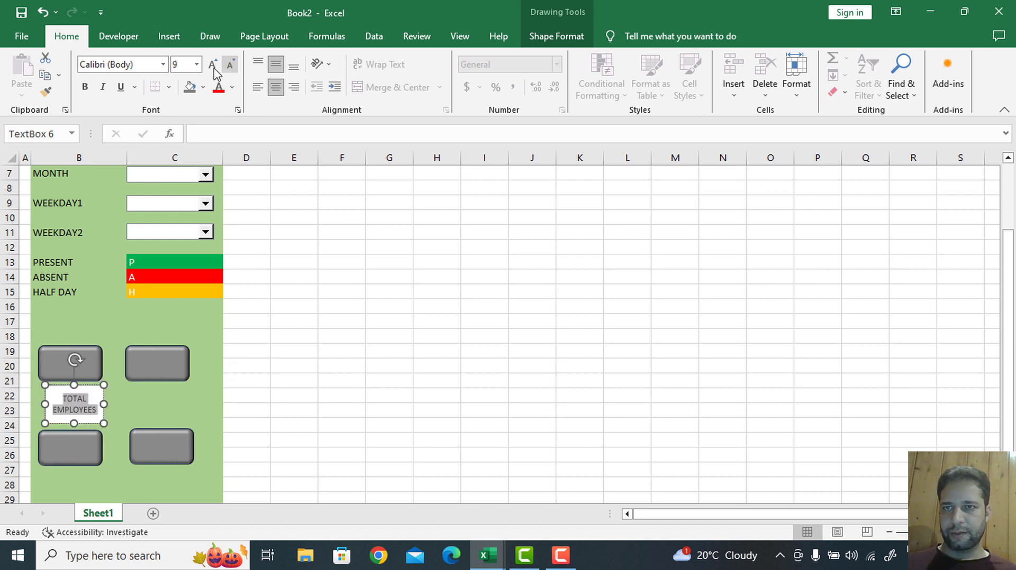
pyautogui.click(85, 86)
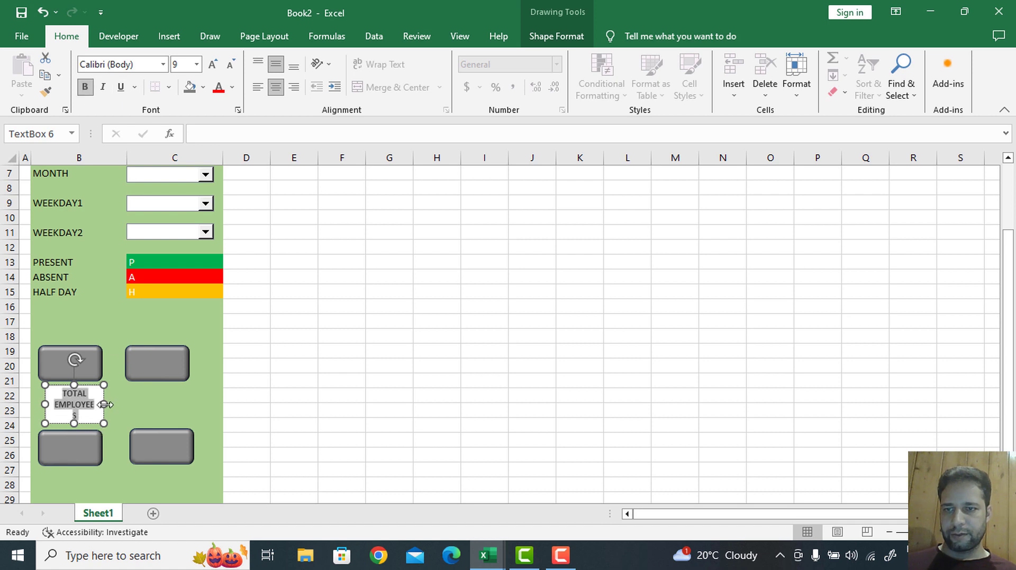
pyautogui.moveTo(104, 404); pyautogui.dragTo(79, 384)
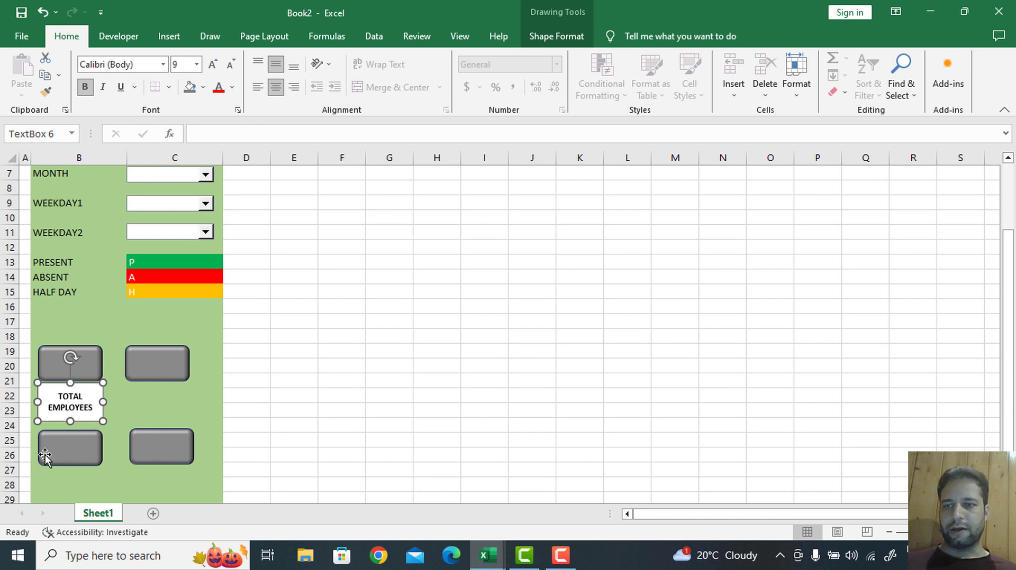
# Remove the fill and the outline from the TOTAL EMPLOYEES text box
pyautogui.click(564, 35)
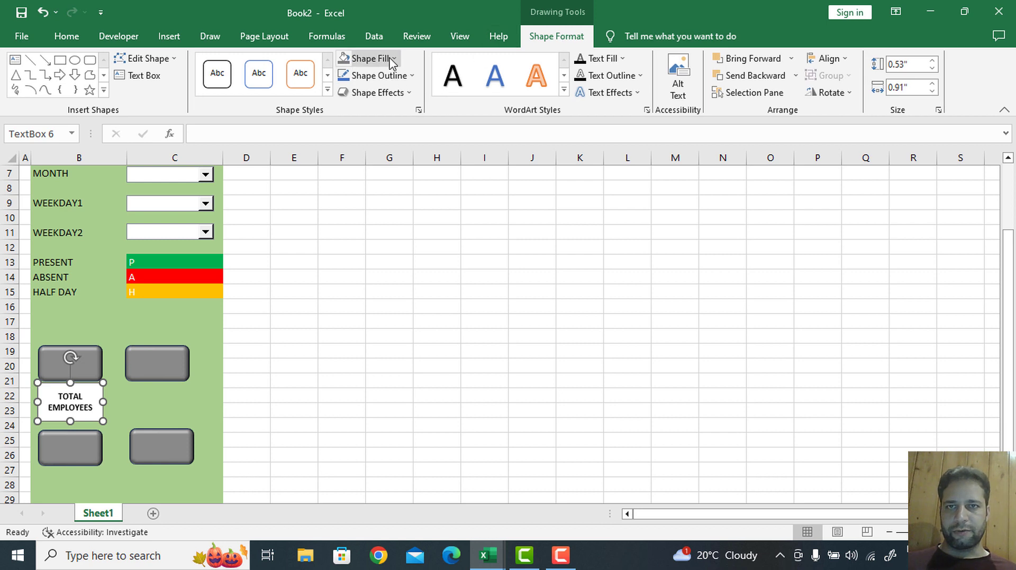
pyautogui.click(371, 58)
pyautogui.click(387, 205)
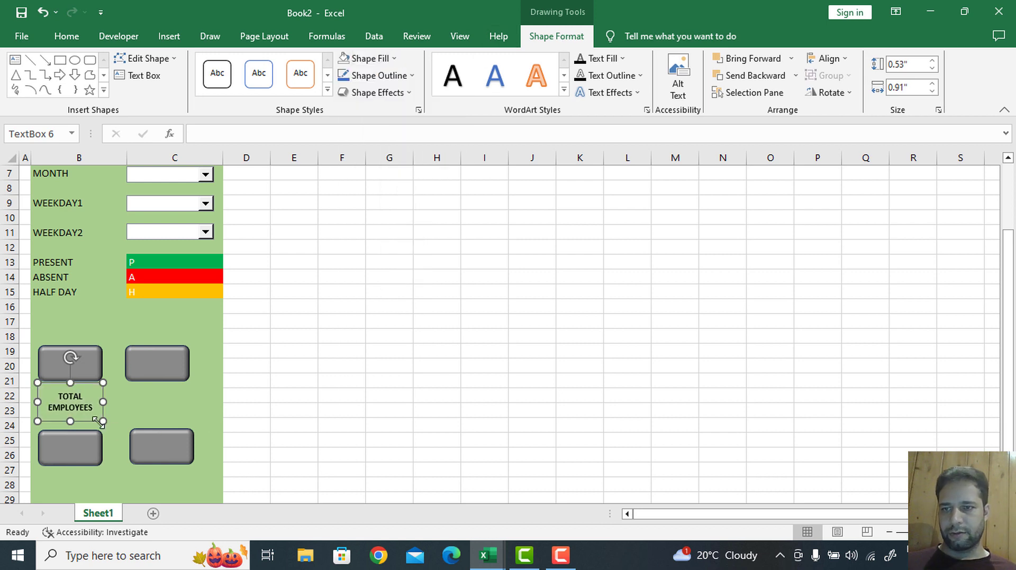
pyautogui.click(405, 79)
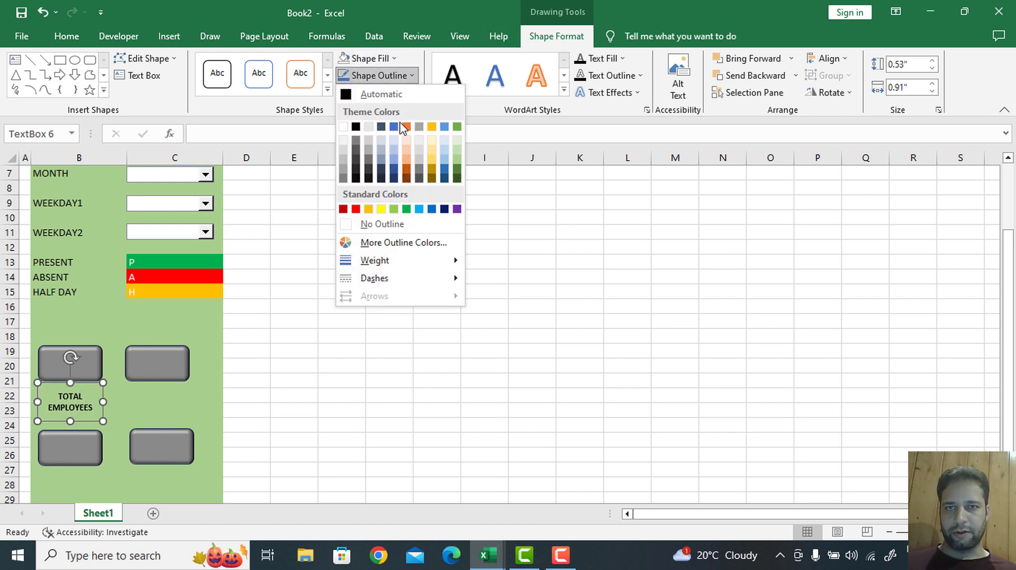
pyautogui.click(388, 229)
pyautogui.click(141, 398)
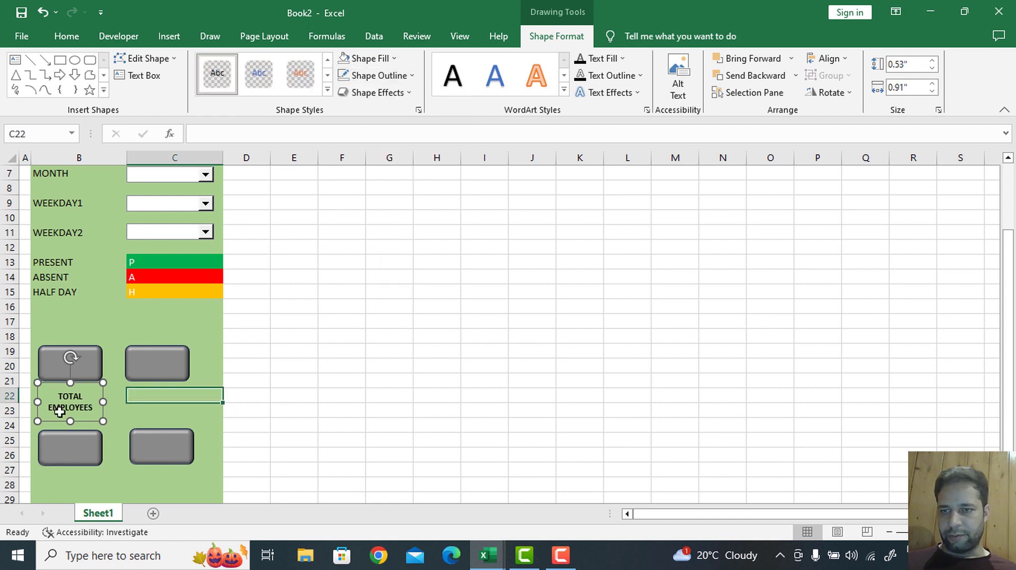
# Duplicate the TOTAL EMPLOYEES label beneath the upper grey rectangle in column C and change its text to PRESENCE
pyautogui.click(75, 408)
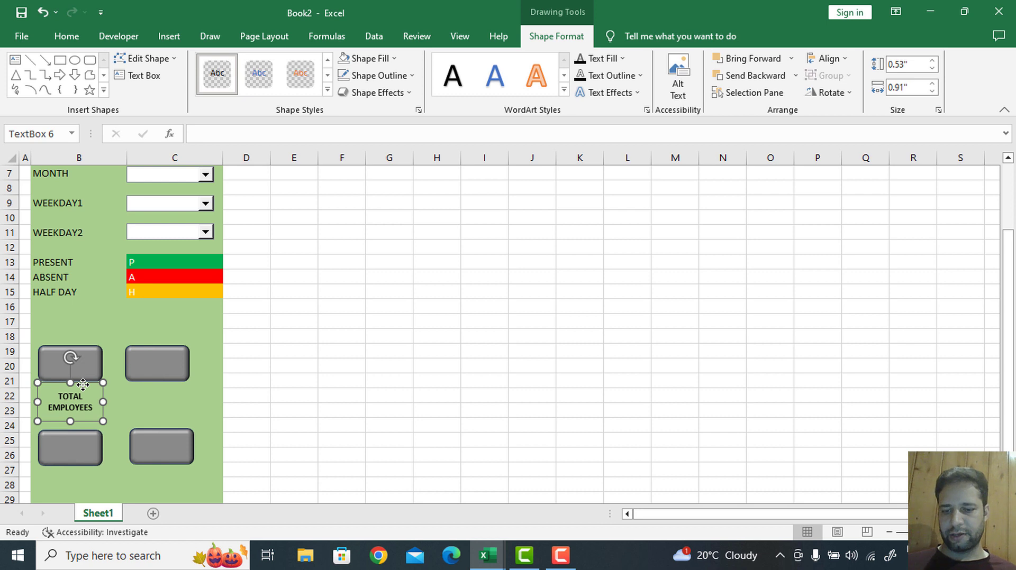
pyautogui.hotkey('ctrl', 'd')
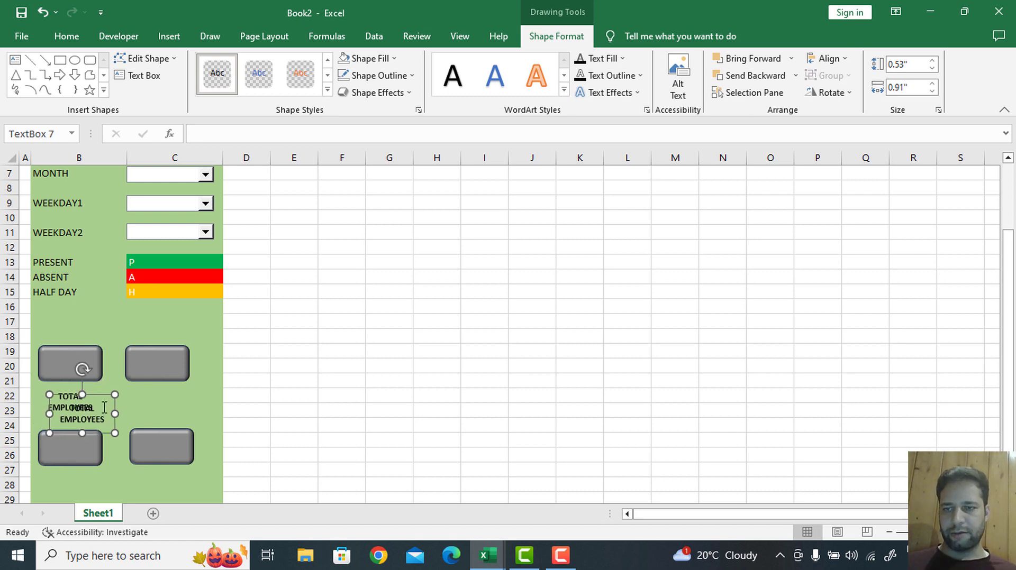
pyautogui.moveTo(95, 397); pyautogui.dragTo(135, 396)
pyautogui.write('PRESENCE')
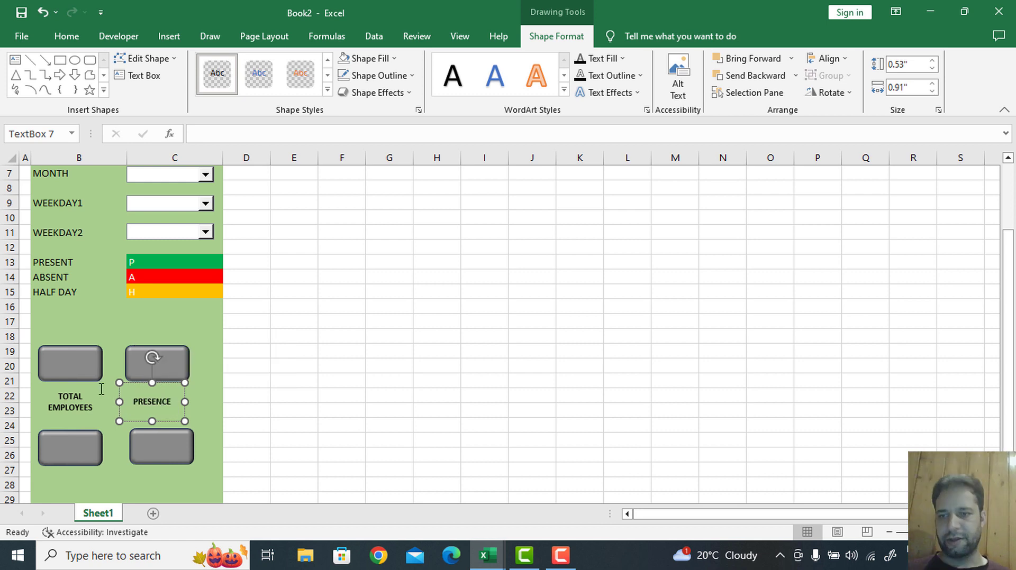
# Centre the PRESENCE label under its rectangle, and place a copy reading ABSENCE beneath the lower grey rectangle in column B
pyautogui.scroll(-2, 152, 407)
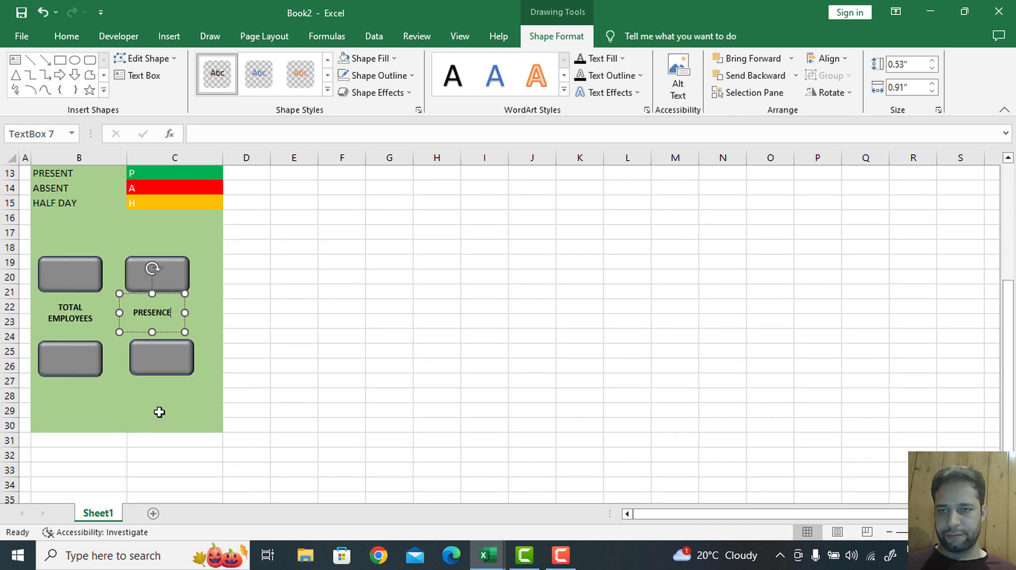
pyautogui.click(159, 412)
pyautogui.click(172, 299)
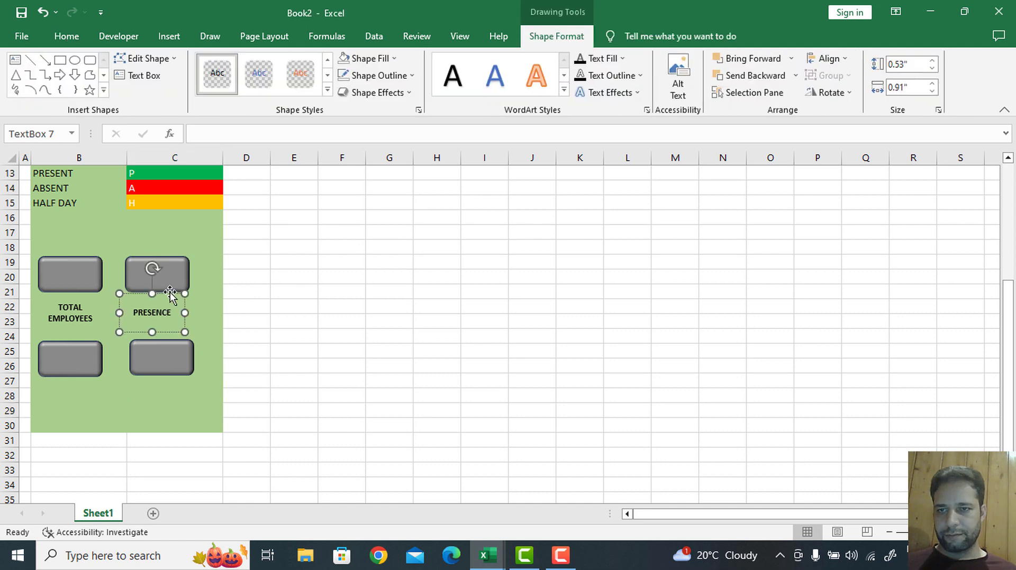
pyautogui.moveTo(169, 294); pyautogui.dragTo(94, 385)
pyautogui.hotkey('ctrl', 'd')
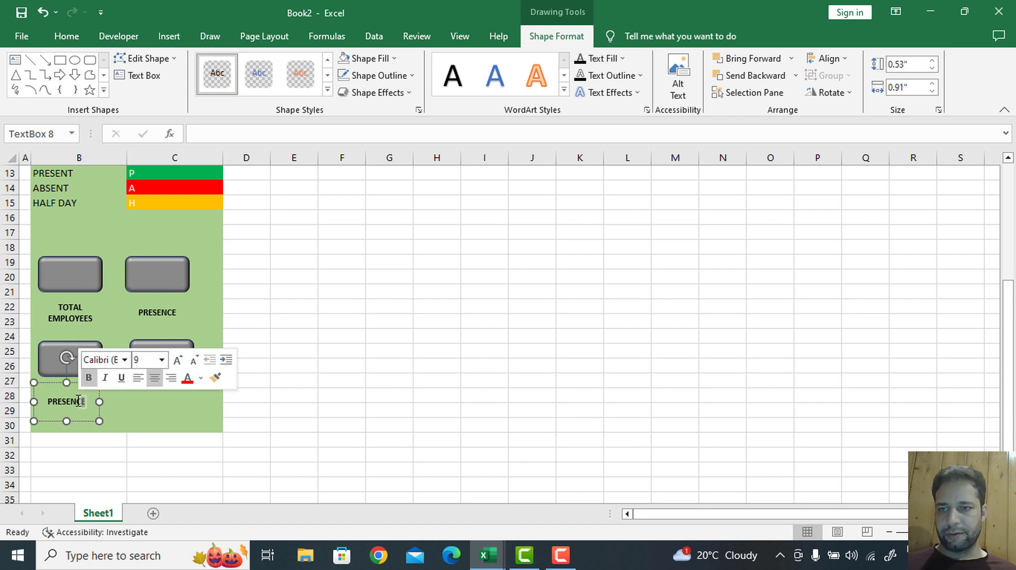
pyautogui.moveTo(89, 402); pyautogui.dragTo(26, 394)
pyautogui.write('ABSENCE')
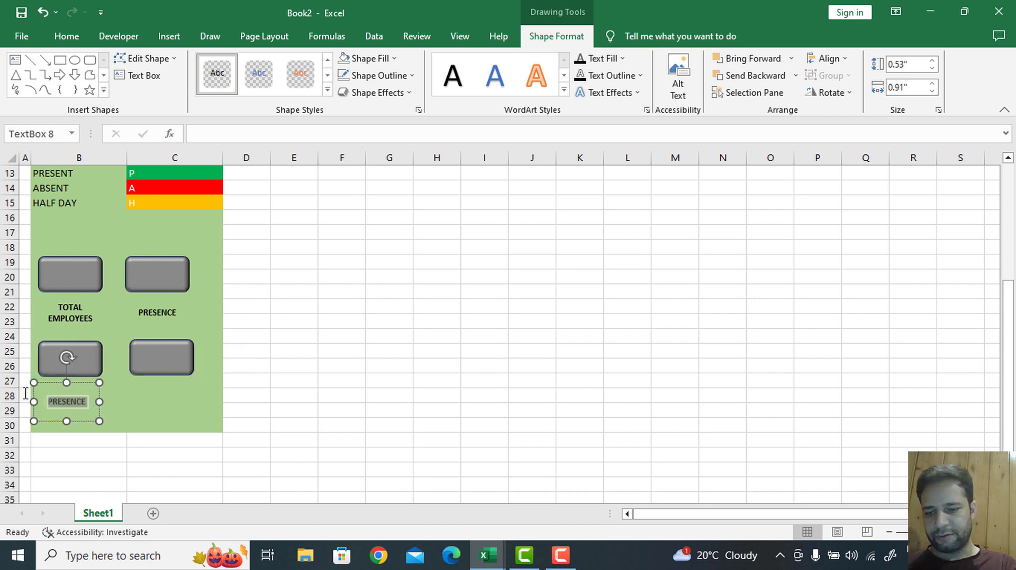
# Duplicate the ABSENCE label beneath the lower grey rectangle in column C and change its text to HALF DAY
pyautogui.click(164, 390)
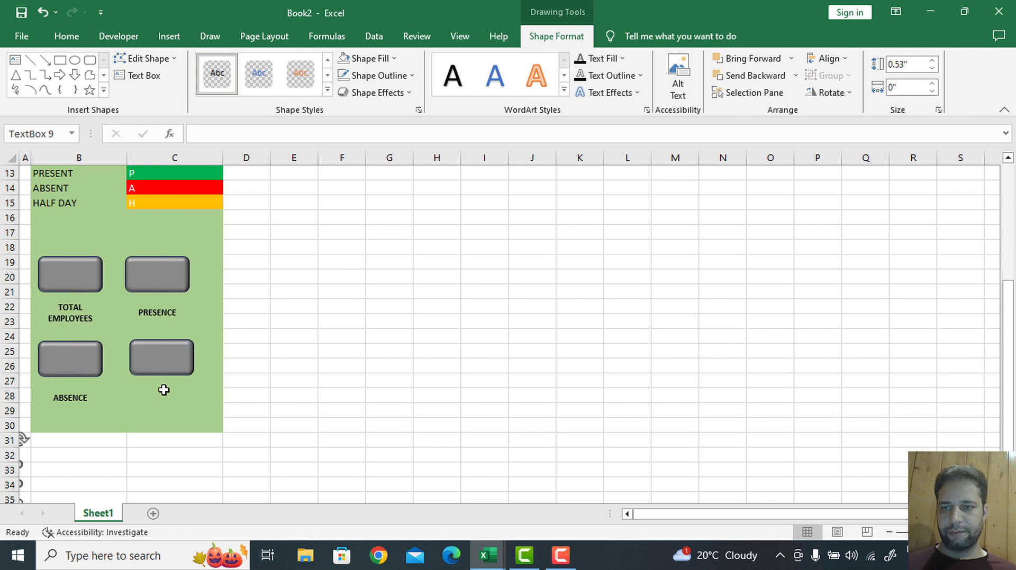
pyautogui.click(72, 421)
pyautogui.hotkey('ctrl', 'd')
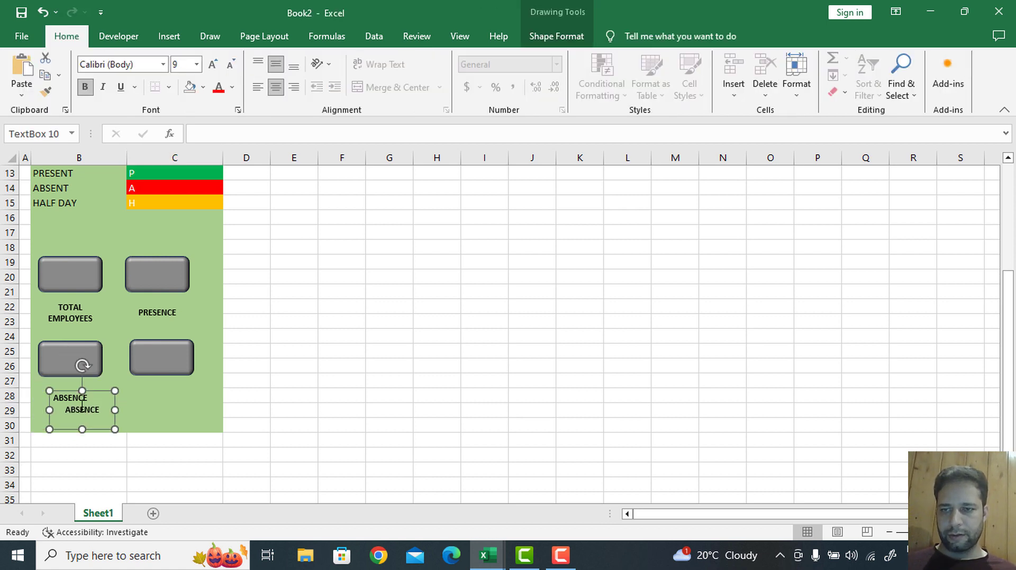
pyautogui.moveTo(93, 397); pyautogui.dragTo(172, 376)
pyautogui.click(177, 389)
pyautogui.doubleClick(177, 392)
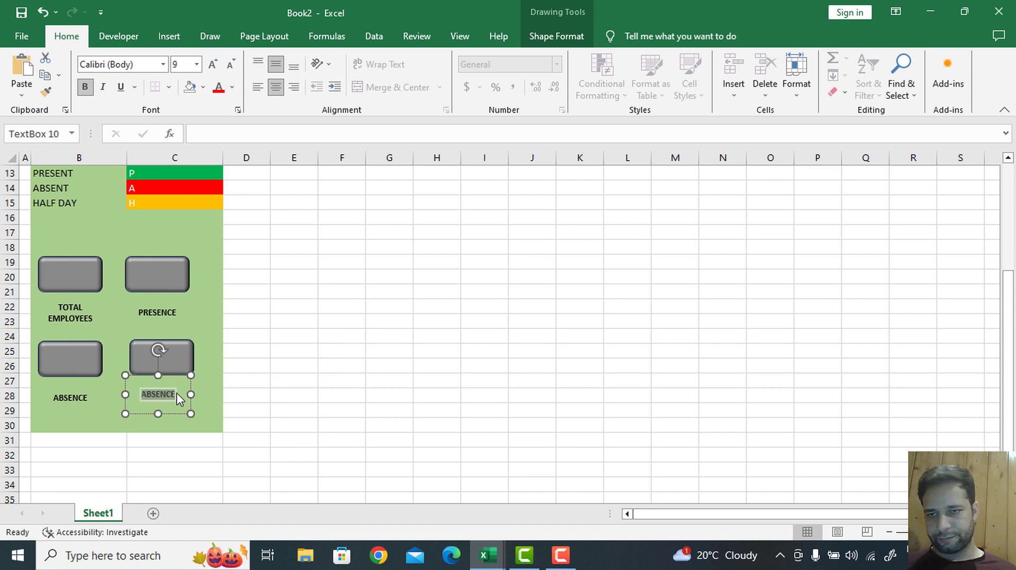
pyautogui.click(178, 393)
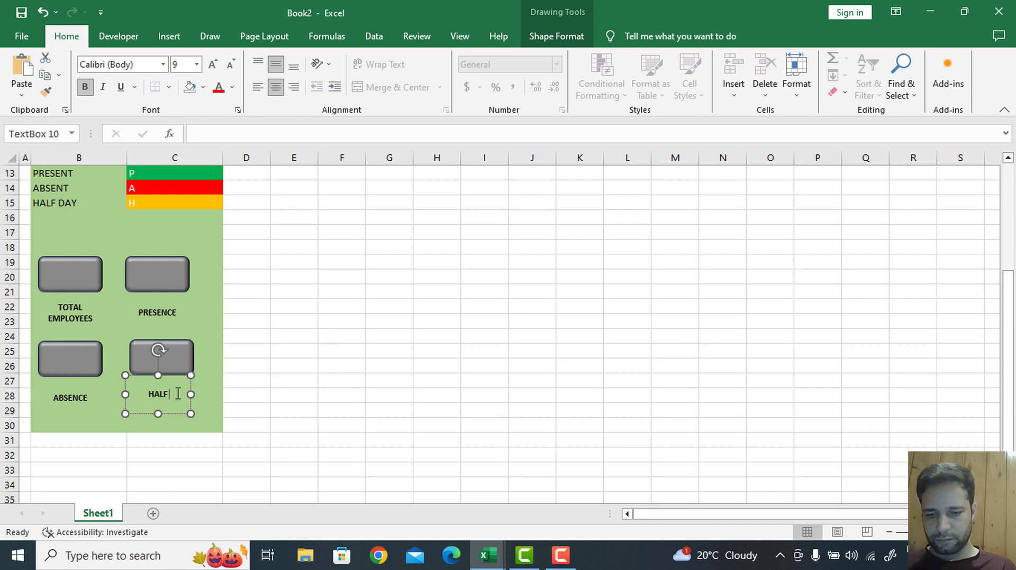
pyautogui.click(229, 392)
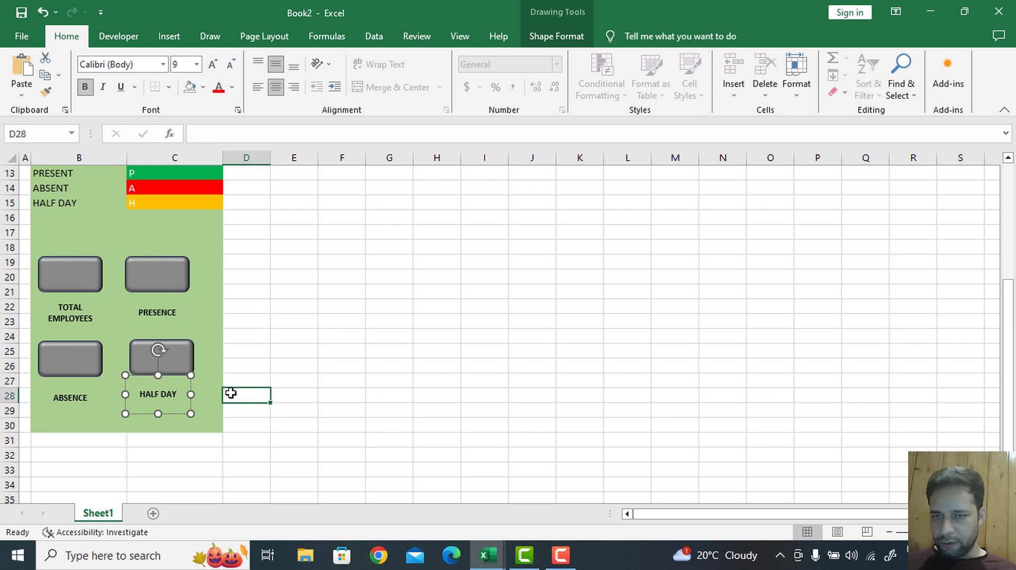
# Align the two upper grey rectangles by their top edges and the two lower ones by their bottom edges
pyautogui.click(89, 267)
pyautogui.keyDown('ctrl'); pyautogui.click(164, 271); pyautogui.keyUp('ctrl')
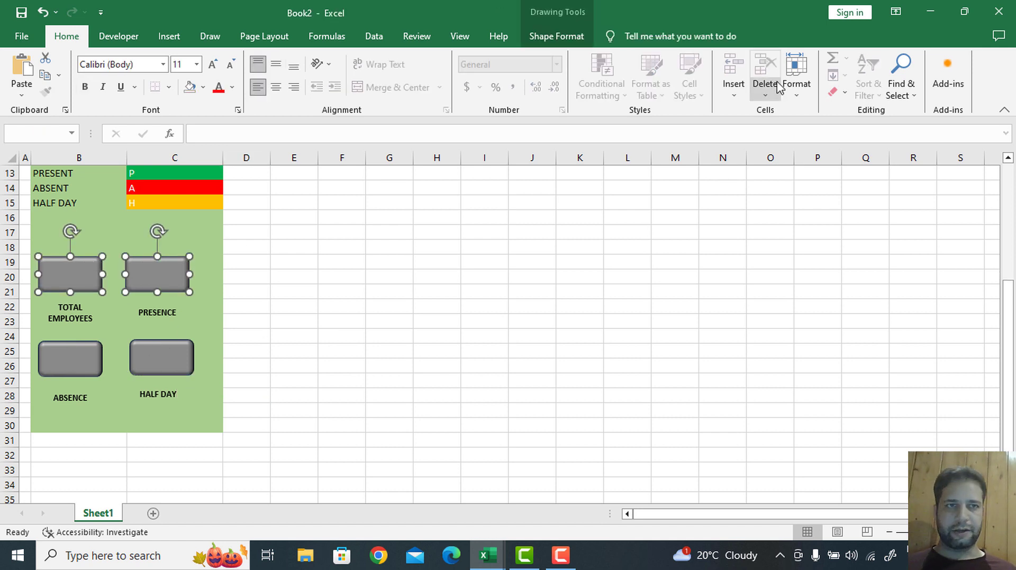
pyautogui.click(542, 39)
pyautogui.click(829, 59)
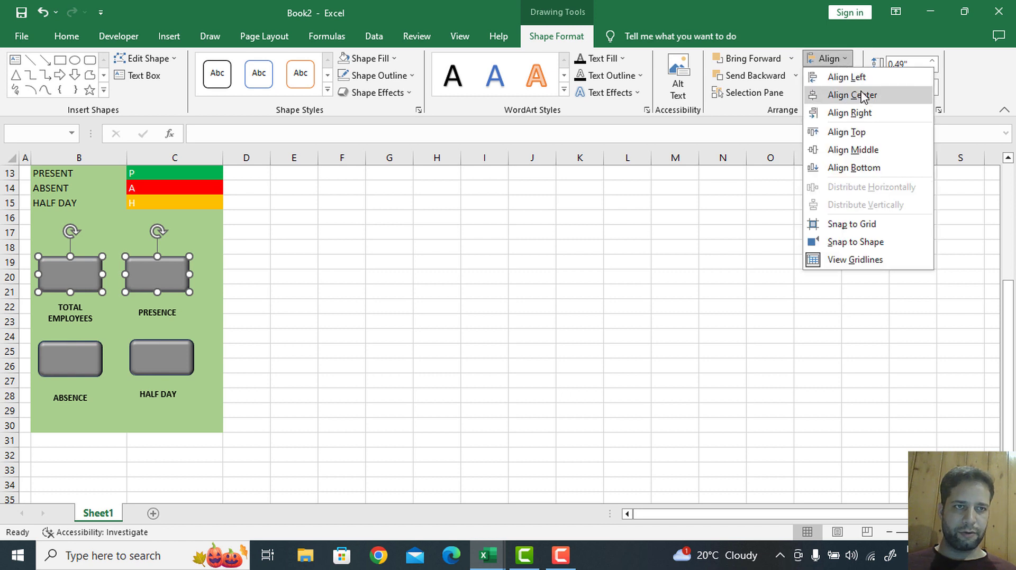
pyautogui.click(833, 132)
pyautogui.click(72, 370)
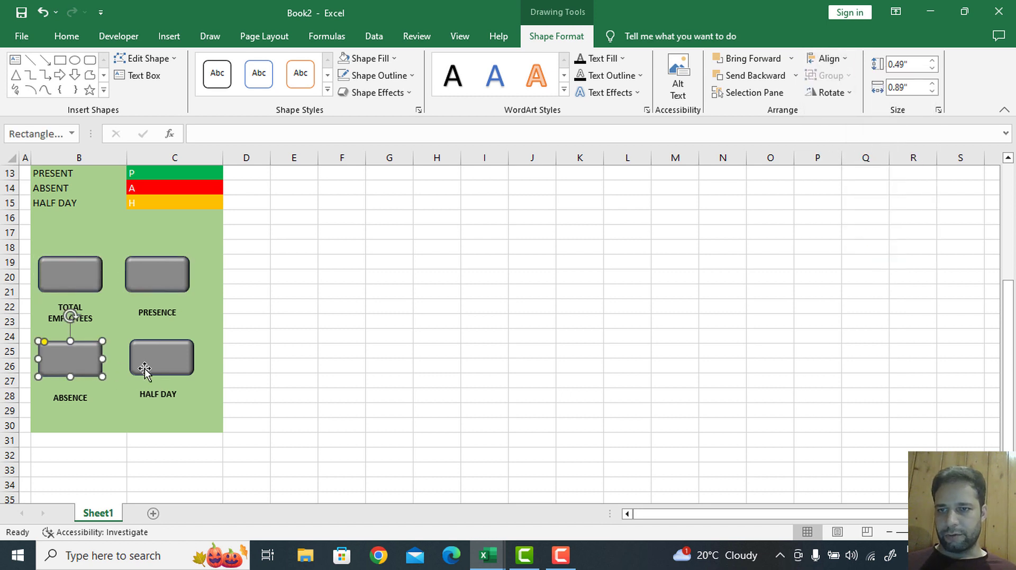
pyautogui.keyDown('shift'); pyautogui.click(159, 371); pyautogui.keyUp('shift')
pyautogui.click(841, 60)
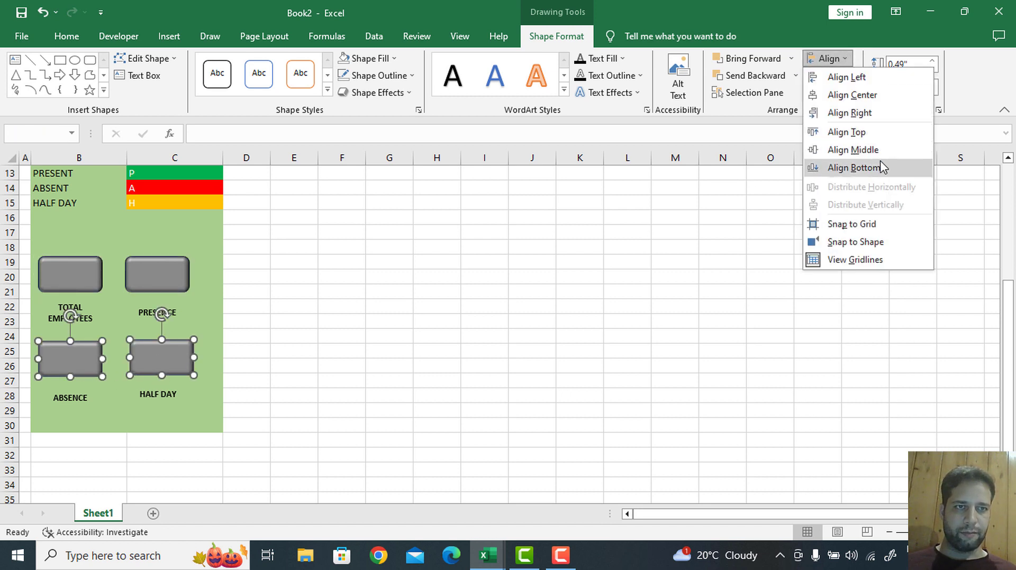
pyautogui.click(828, 167)
# Left-align the two grey rectangles in column B and right-align the two in column C
pyautogui.click(54, 290)
pyautogui.keyDown('shift'); pyautogui.click(82, 351); pyautogui.keyUp('shift')
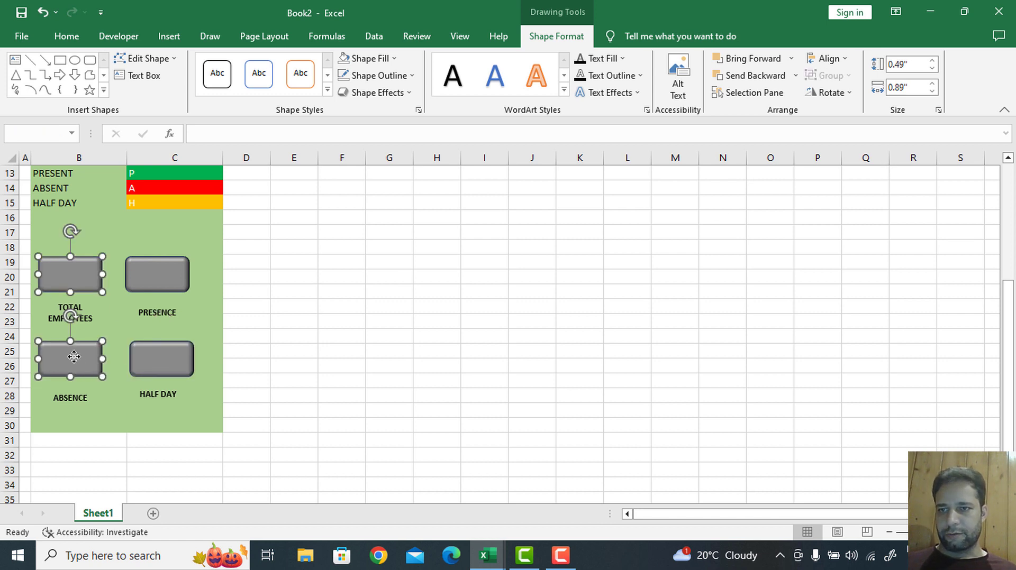
pyautogui.click(829, 59)
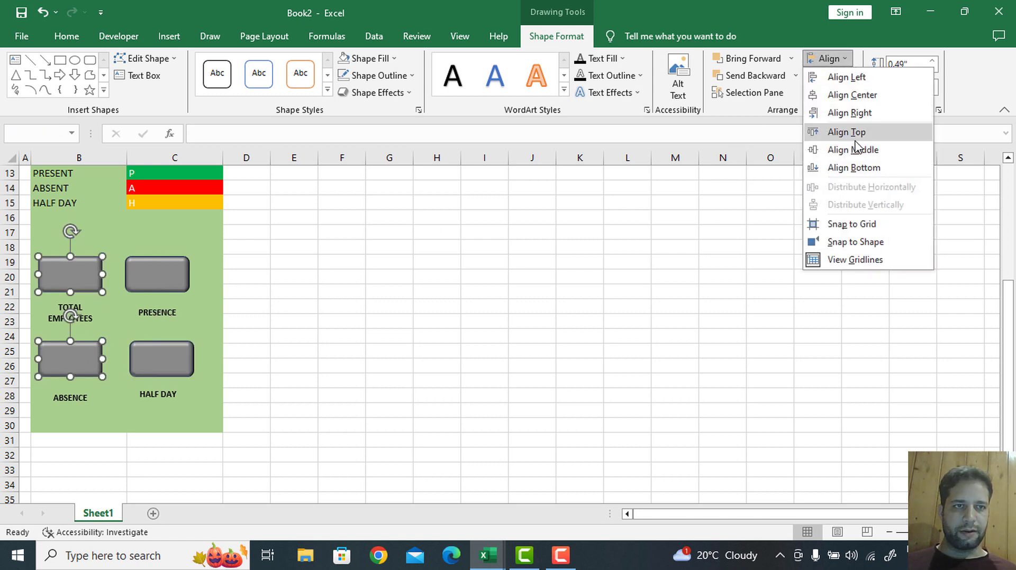
pyautogui.click(846, 78)
pyautogui.click(132, 264)
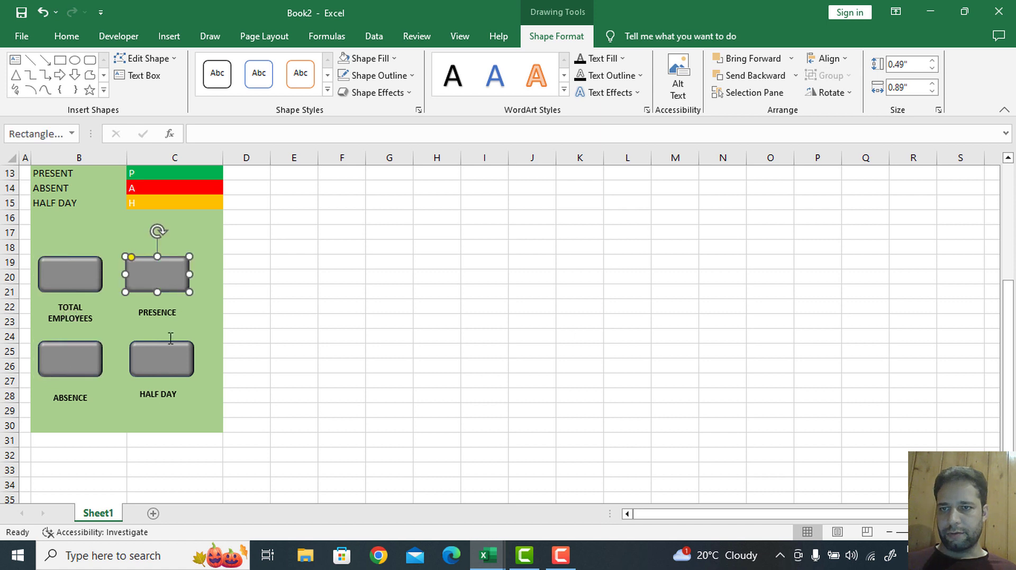
pyautogui.keyDown('shift'); pyautogui.click(175, 365); pyautogui.keyUp('shift')
pyautogui.click(829, 58)
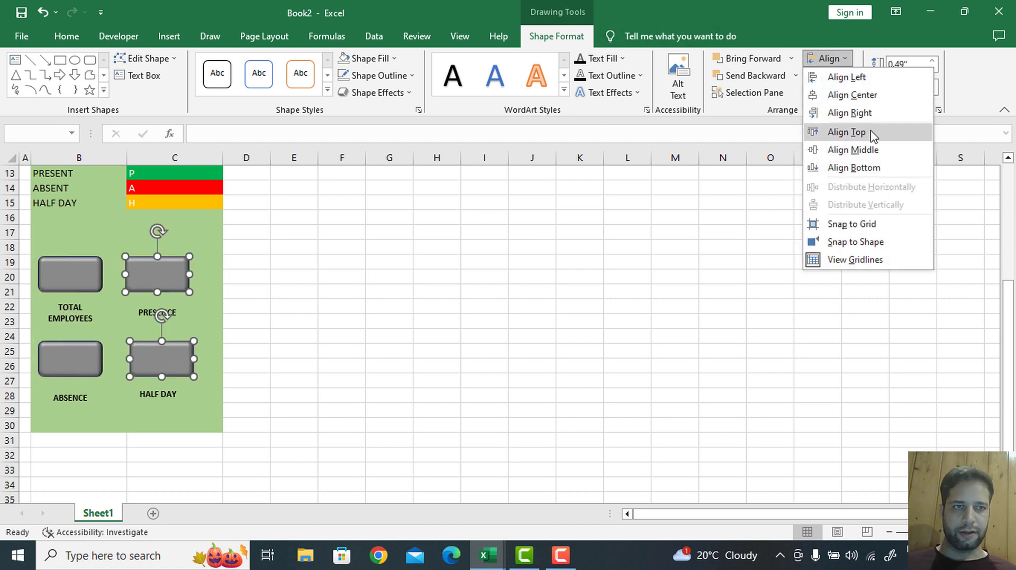
pyautogui.click(885, 117)
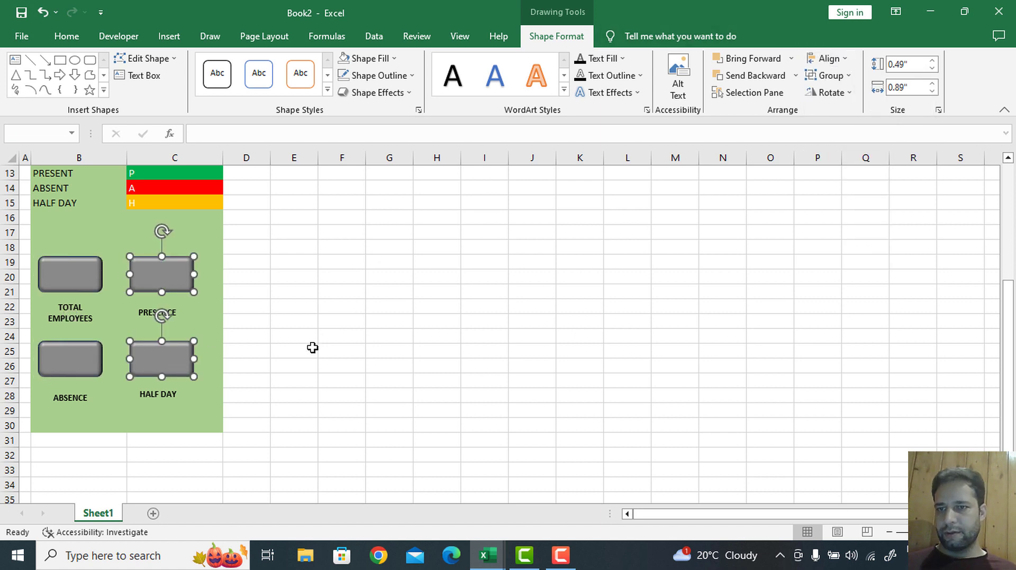
pyautogui.click(388, 338)
pyautogui.click(249, 323)
# Group all four grey rectangles with their TOTAL EMPLOYEES, PRESENCE, ABSENCE and HALF DAY labels
pyautogui.click(85, 314)
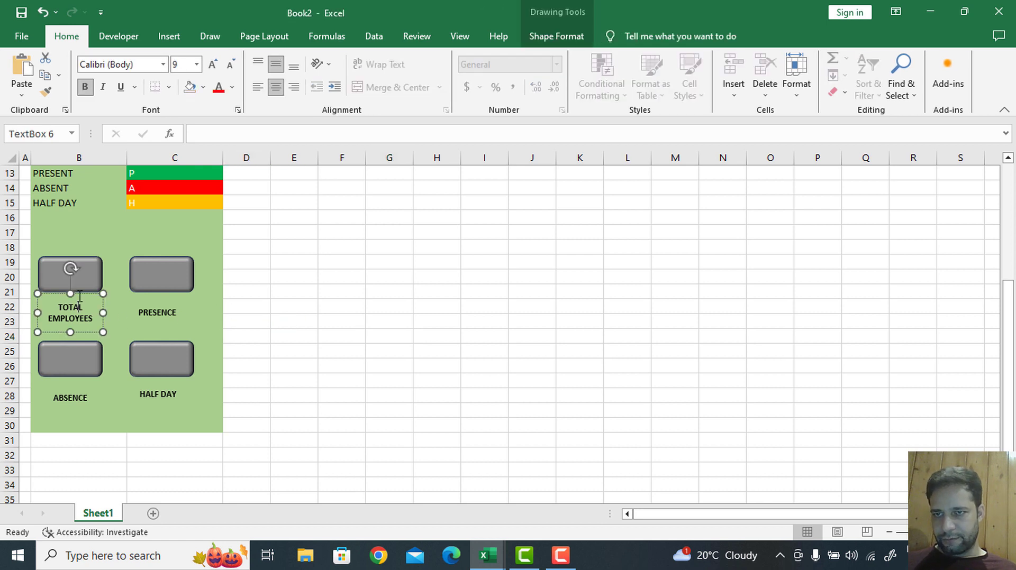
pyautogui.click(83, 271)
pyautogui.keyDown('ctrl'); pyautogui.click(159, 273); pyautogui.keyUp('ctrl')
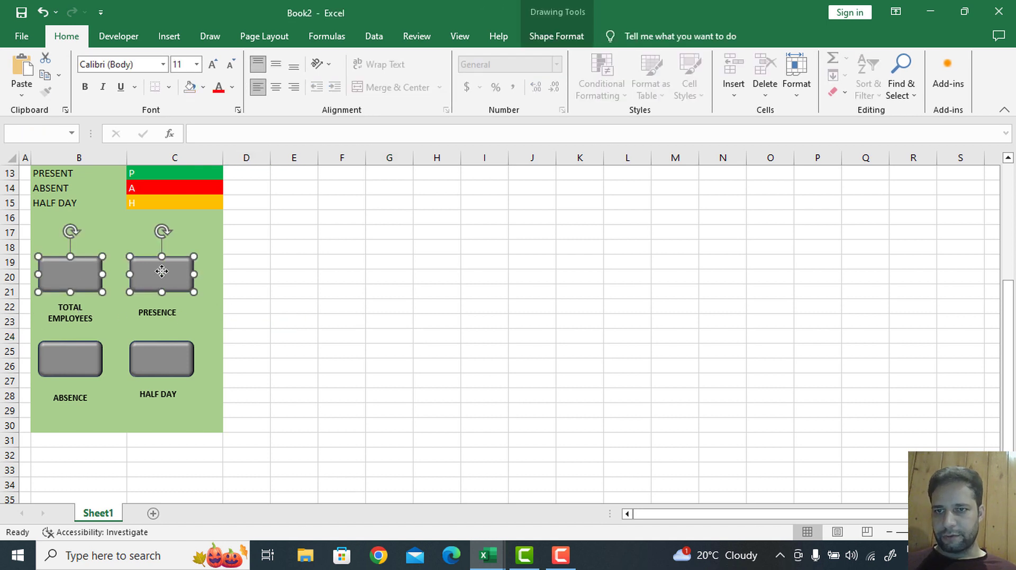
pyautogui.keyDown('ctrl'); pyautogui.click(68, 356); pyautogui.keyUp('ctrl')
pyautogui.keyDown('ctrl'); pyautogui.click(143, 368); pyautogui.keyUp('ctrl')
pyautogui.keyDown('ctrl'); pyautogui.click(87, 320); pyautogui.keyUp('ctrl')
pyautogui.keyDown('ctrl'); pyautogui.click(146, 314); pyautogui.keyUp('ctrl')
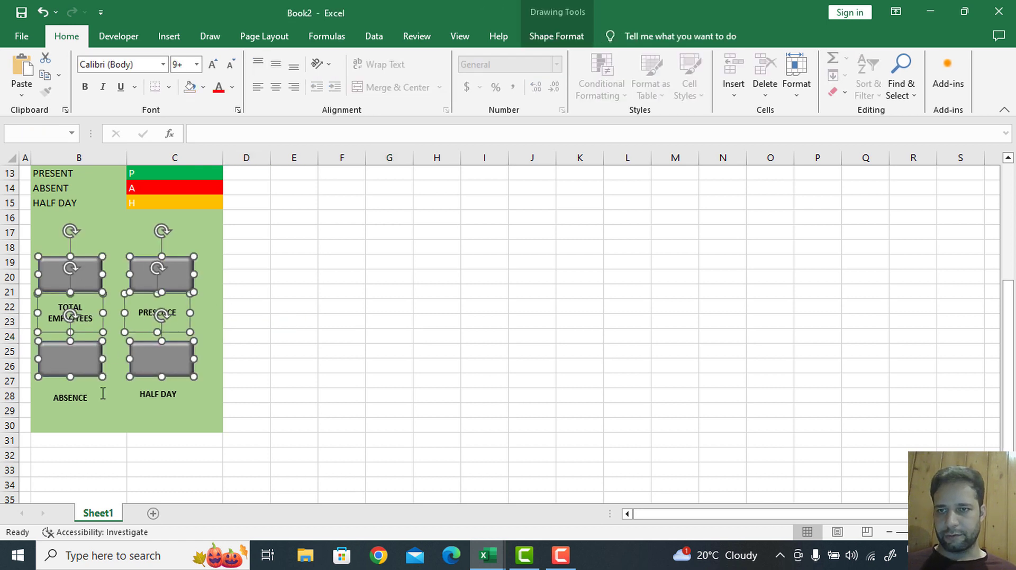
pyautogui.keyDown('ctrl'); pyautogui.click(85, 398); pyautogui.keyUp('ctrl')
pyautogui.keyDown('ctrl'); pyautogui.click(146, 396); pyautogui.keyUp('ctrl')
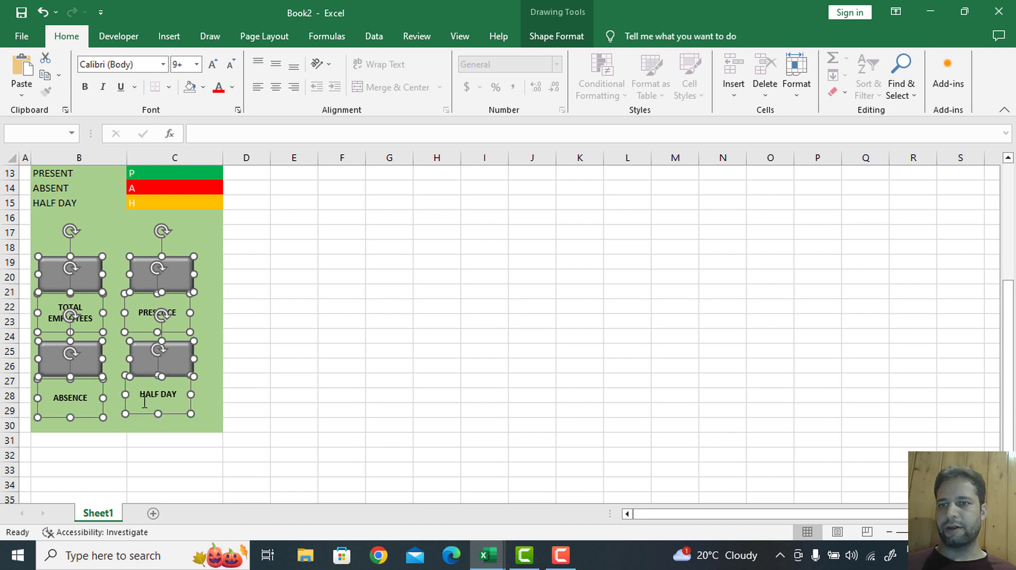
pyautogui.rightClick(137, 353)
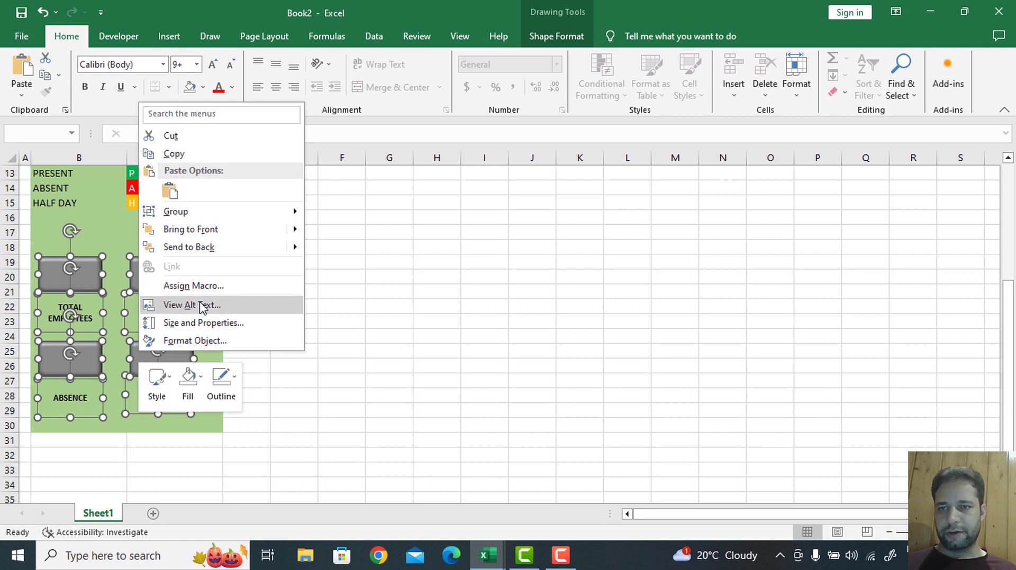
pyautogui.moveTo(217, 220)
pyautogui.click(339, 211)
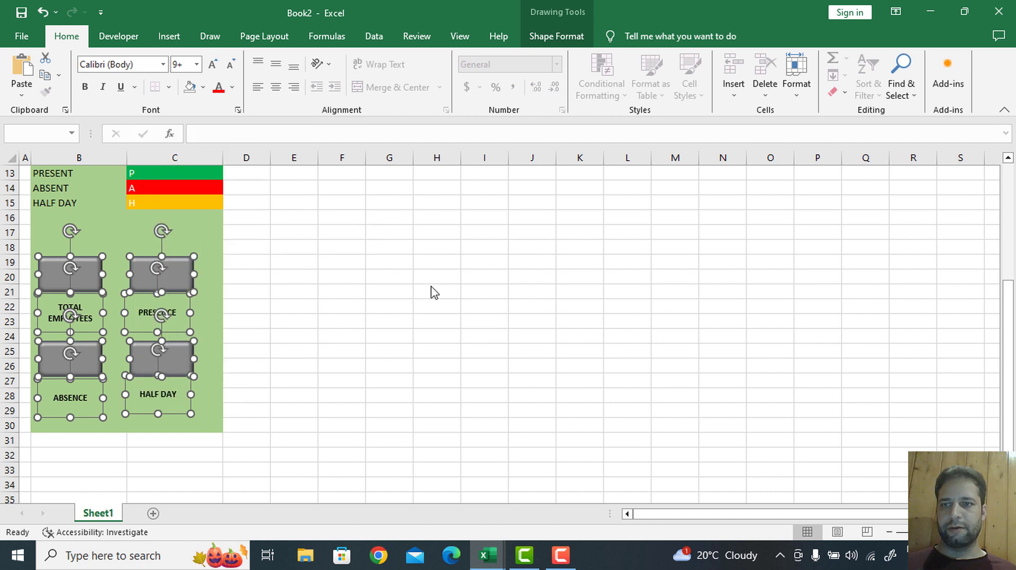
# Centre the grouped summary boxes across columns B and C of the green panel, starting around row 18
pyautogui.moveTo(119, 250); pyautogui.dragTo(148, 232)
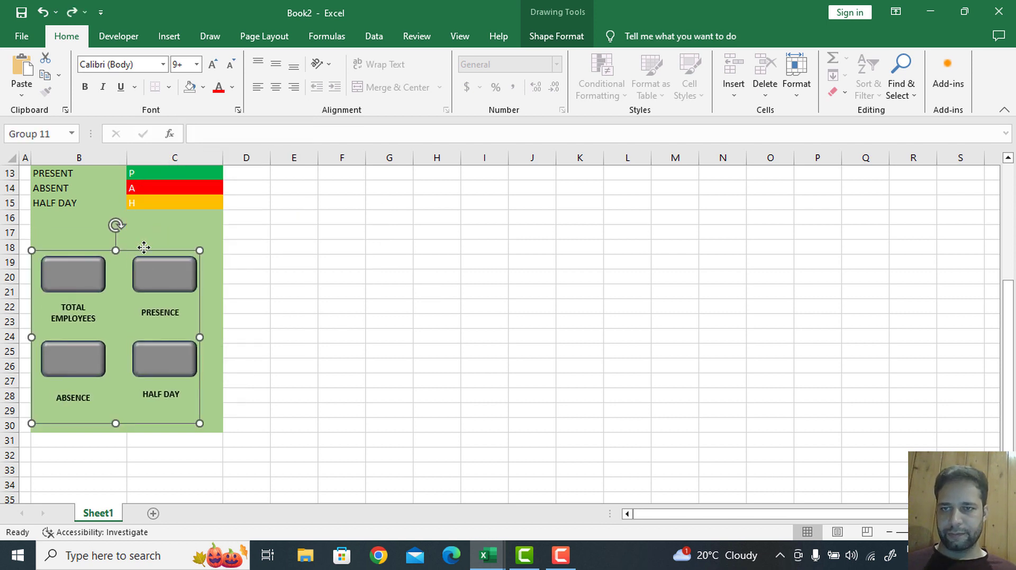
pyautogui.hotkey('ctrl', 'z')
pyautogui.moveTo(139, 243); pyautogui.dragTo(136, 241)
pyautogui.scroll(4, 186, 317)
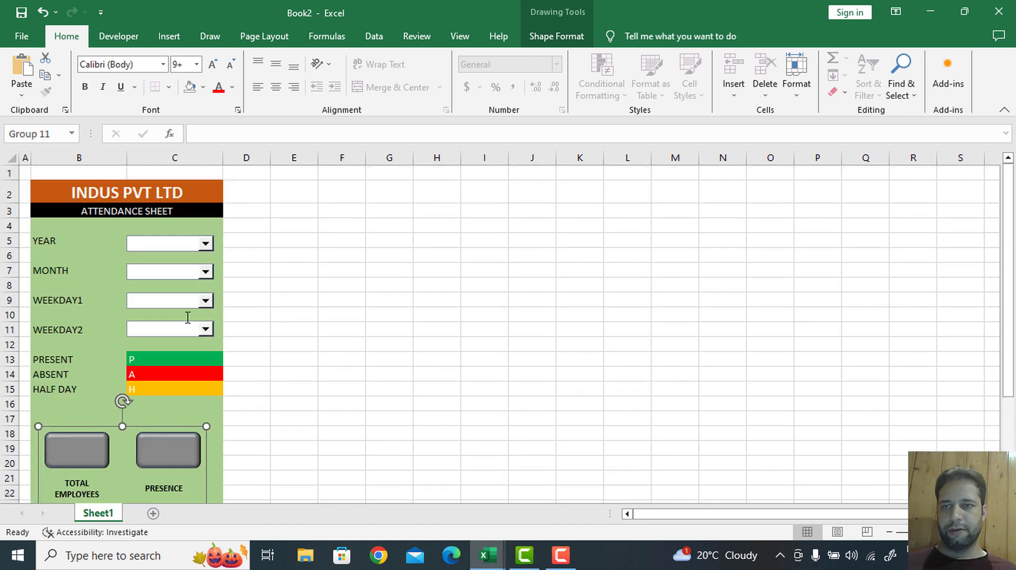
pyautogui.scroll(-5, 186, 318)
pyautogui.scroll(5, 186, 317)
# Add a new worksheet to the workbook
pyautogui.click(256, 270)
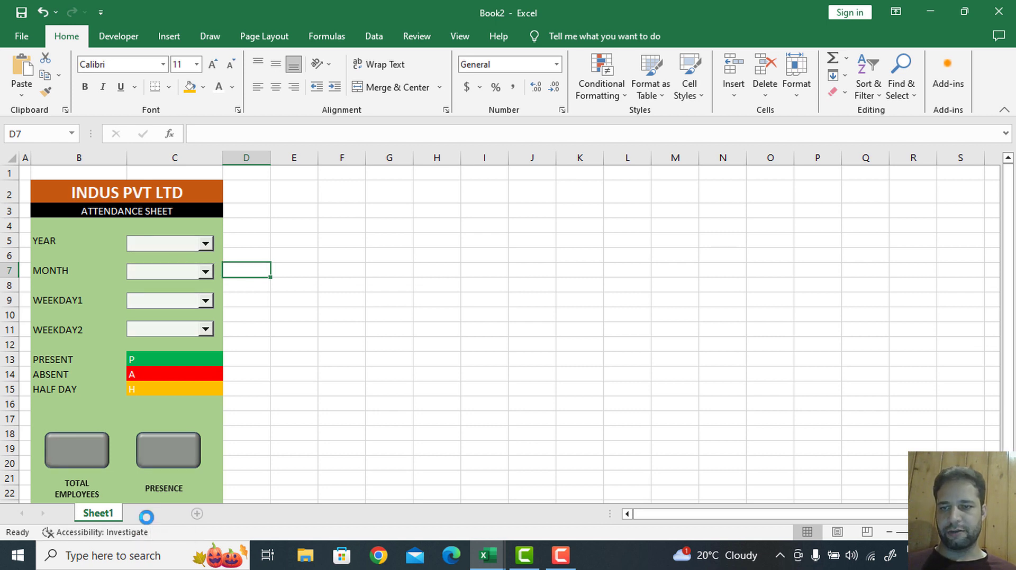
pyautogui.click(152, 515)
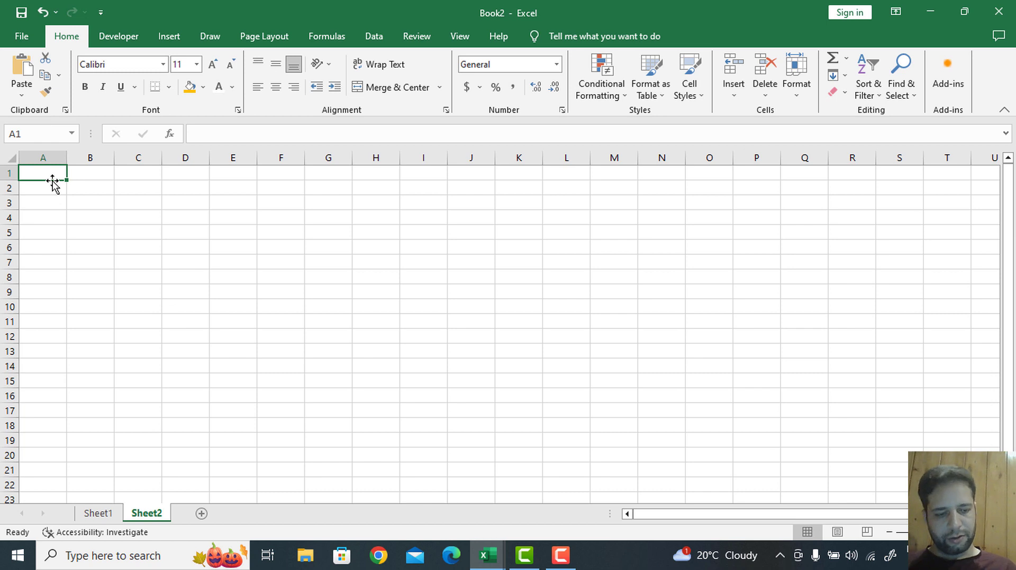
pyautogui.write('2021')
pyautogui.press('Return')
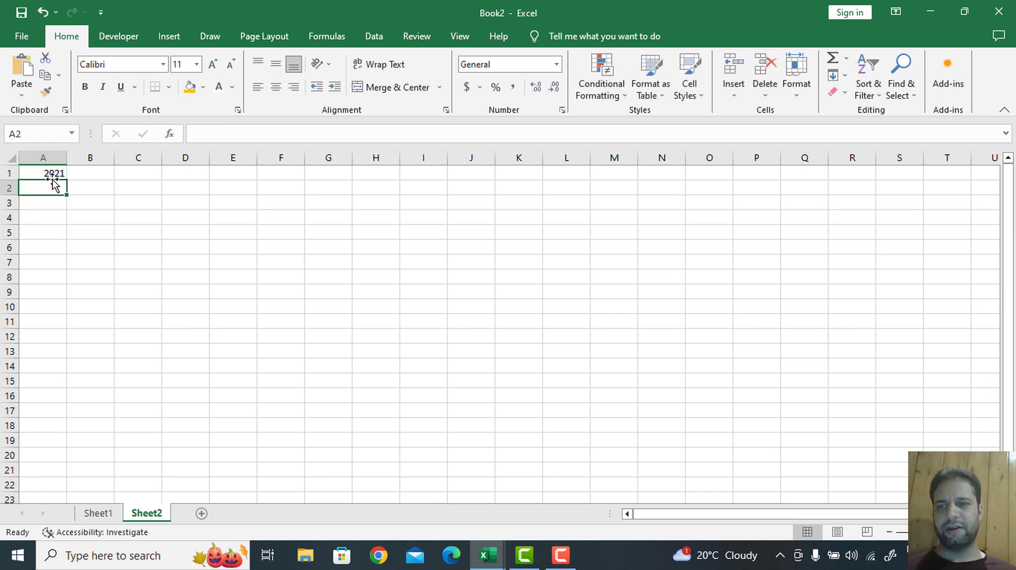
pyautogui.click(51, 175)
pyautogui.moveTo(66, 180)
pyautogui.mouseDown()
pyautogui.moveTo(49, 269)
pyautogui.moveTo(62, 176)
pyautogui.mouseUp()
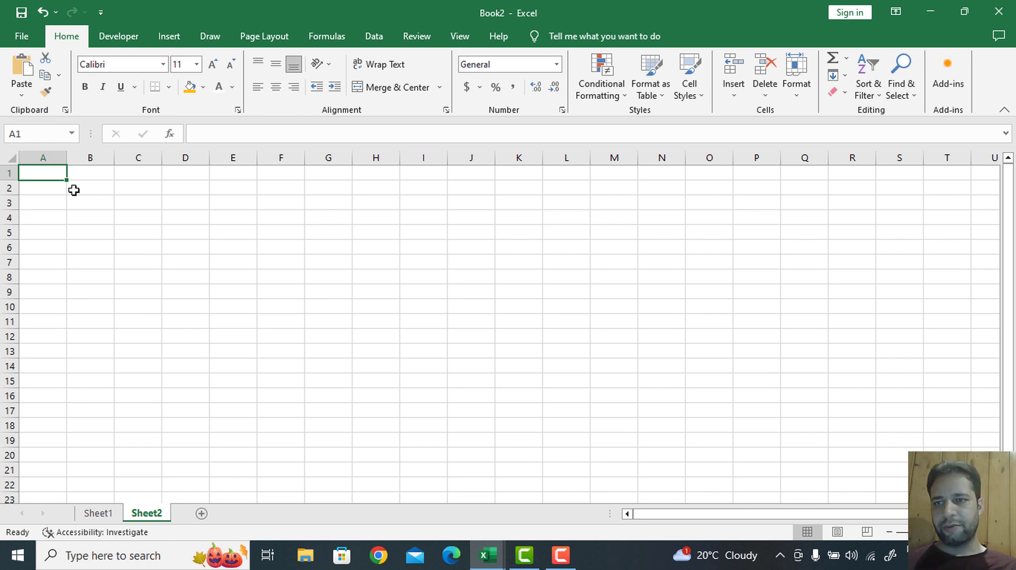
# Enter 2021 in cell A1 and fill consecutive years down to 2042 in A22
pyautogui.write('2021')
pyautogui.press('Return')
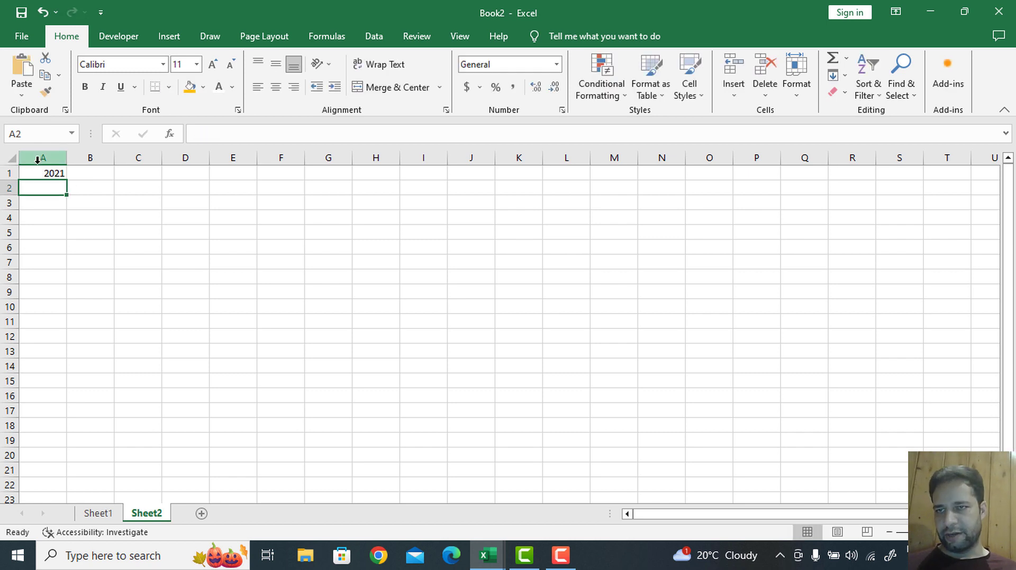
pyautogui.click(53, 173)
pyautogui.moveTo(66, 180); pyautogui.dragTo(60, 488)
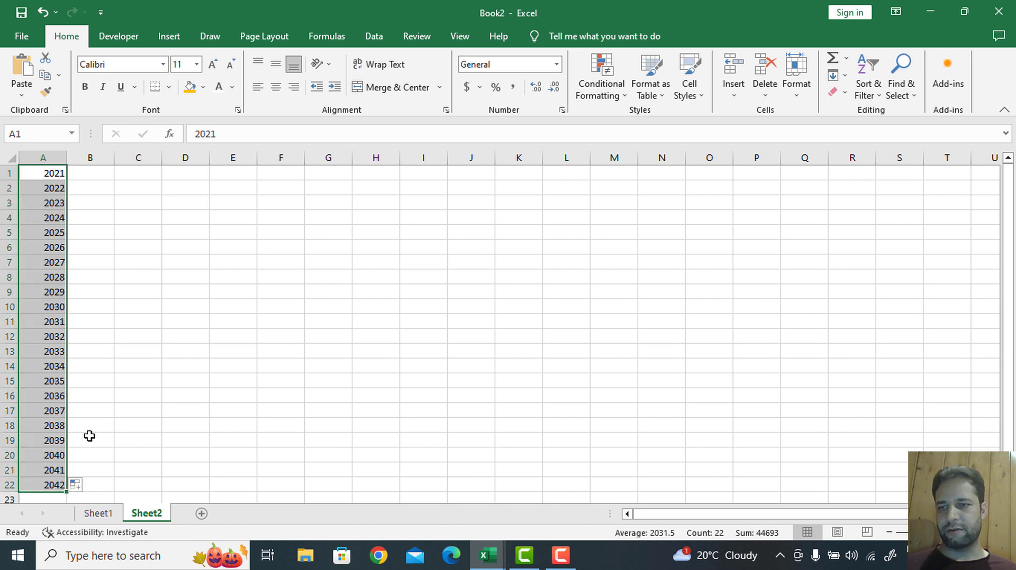
# Fill B1:B12 with the months January to December and autofit the width of column B
pyautogui.click(94, 175)
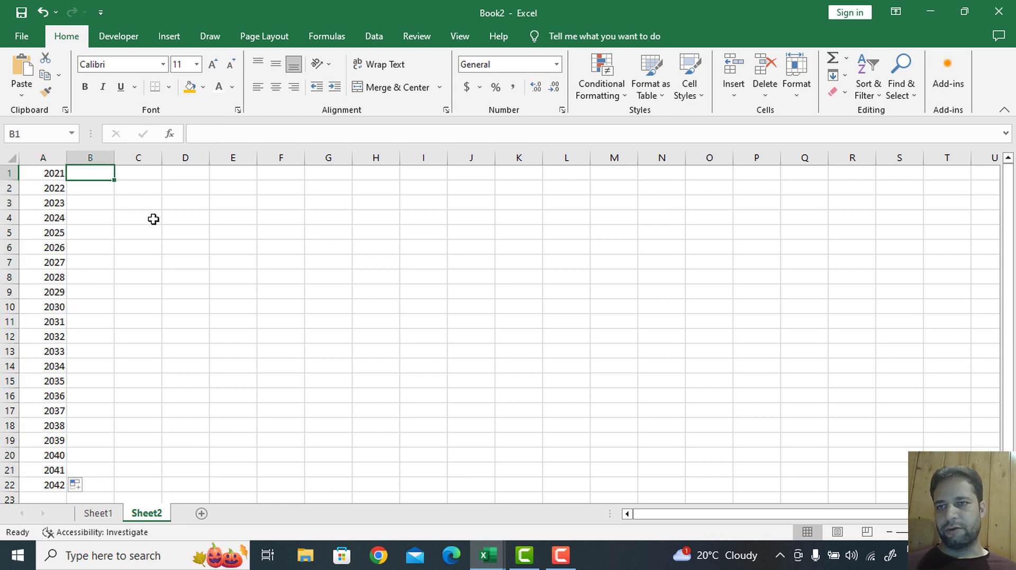
pyautogui.write('jANUARY')
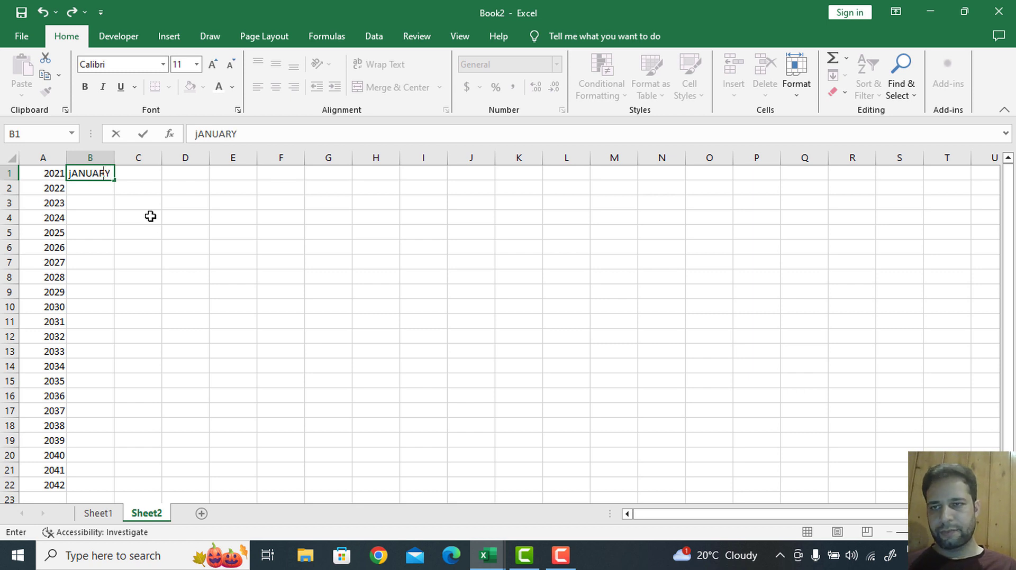
pyautogui.hotkey('ctrl', 'Return')
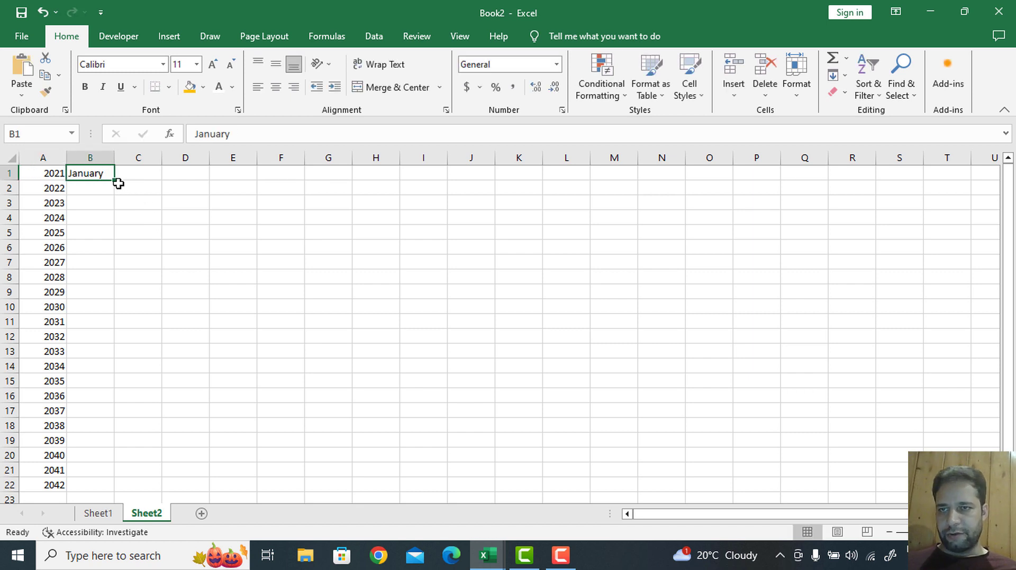
pyautogui.moveTo(118, 184); pyautogui.dragTo(105, 352)
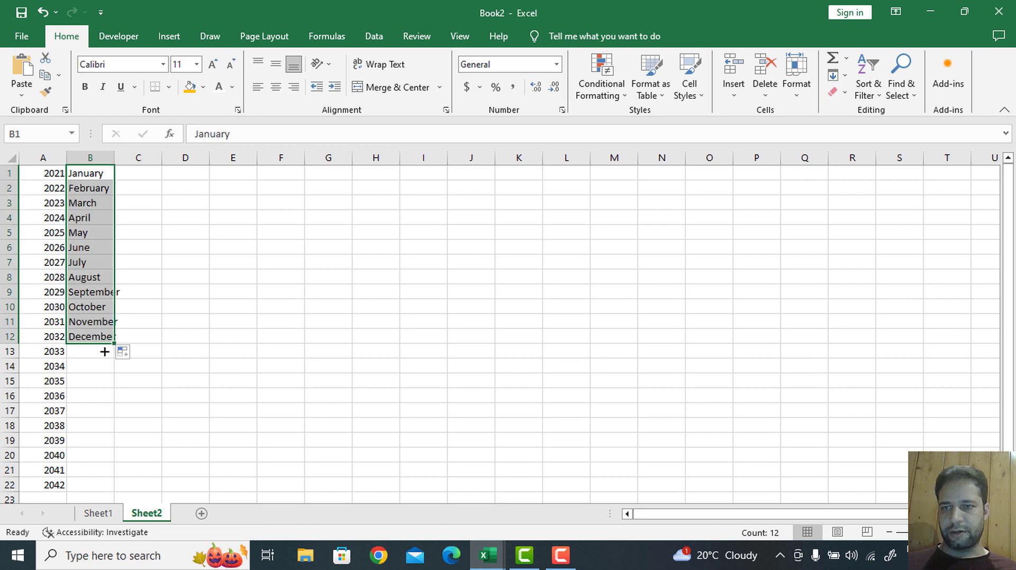
pyautogui.doubleClick(114, 158)
# Fill C1:C7 with the weekdays Sun to Sat and enter None in cell C8
pyautogui.click(148, 172)
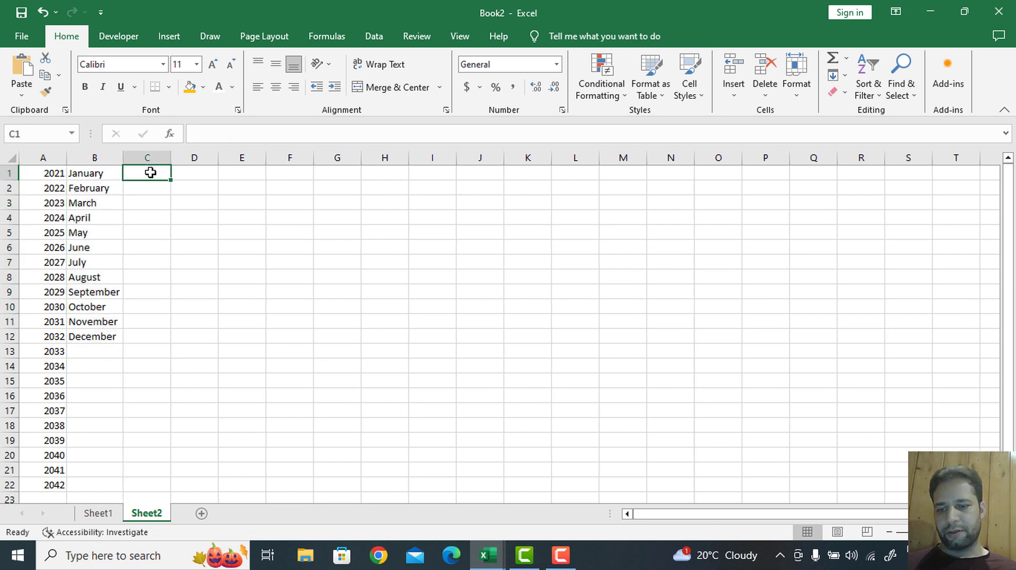
pyautogui.write('Sun')
pyautogui.press('Return')
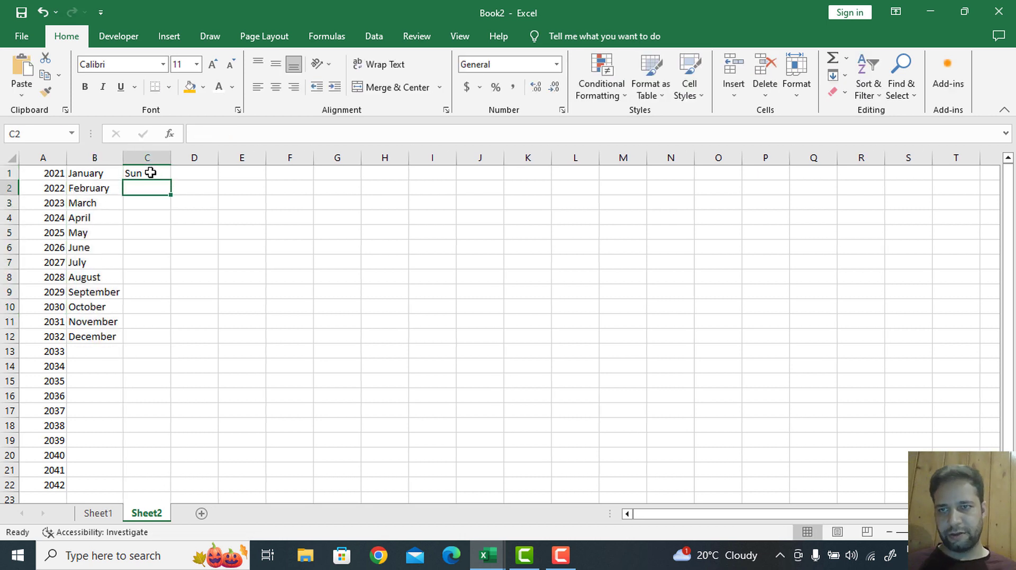
pyautogui.click(150, 172)
pyautogui.moveTo(171, 180); pyautogui.dragTo(172, 276)
pyautogui.click(141, 277)
pyautogui.write('Non')
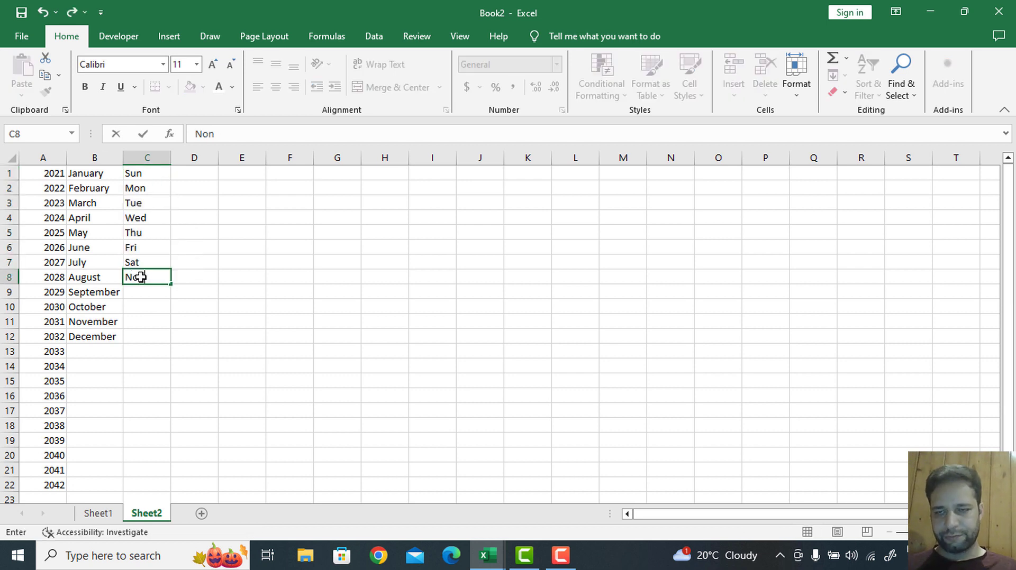
pyautogui.write('e')
pyautogui.press('Return')
# Enter the headers year, month, weekday1 and weekday2 in cells D1 to G1
pyautogui.click(209, 172)
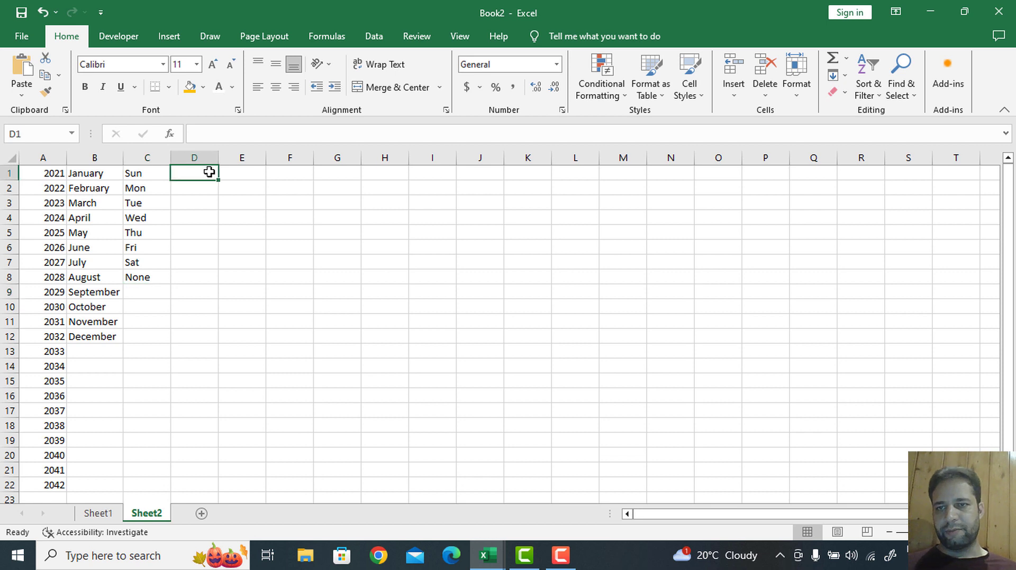
pyautogui.write('year')
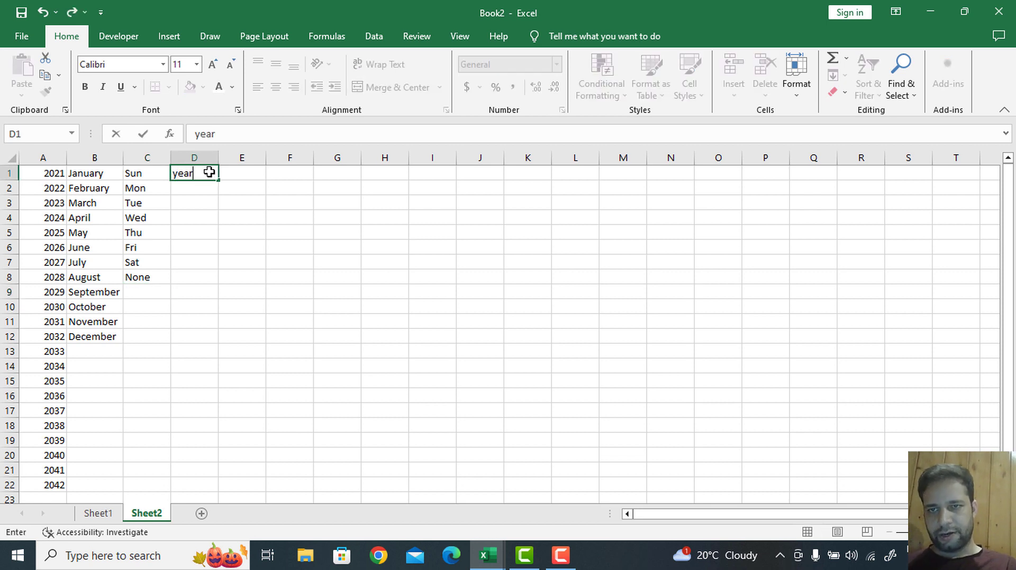
pyautogui.press('Tab')
pyautogui.write('mo')
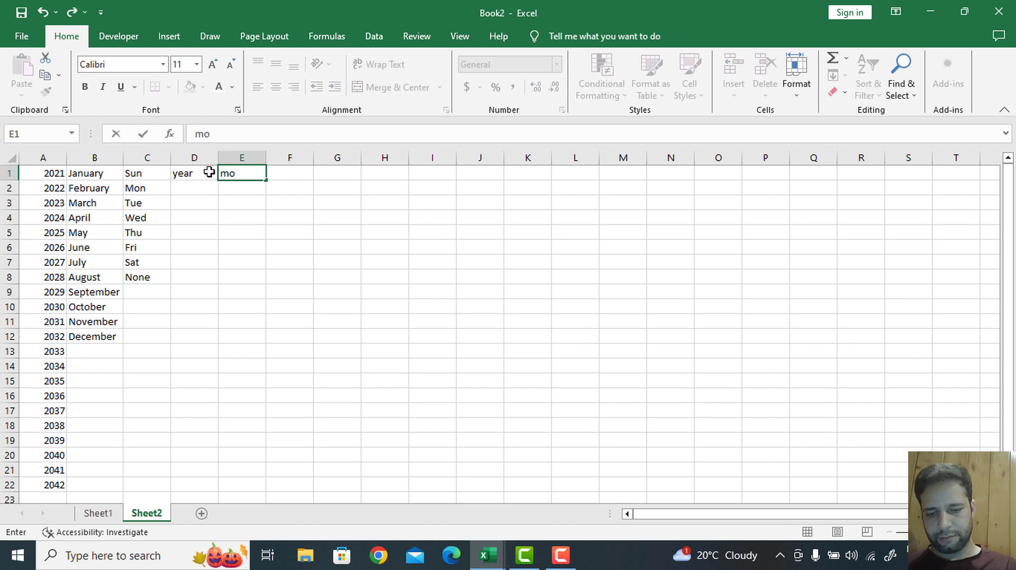
pyautogui.write('nth')
pyautogui.press('Tab')
pyautogui.write('wee')
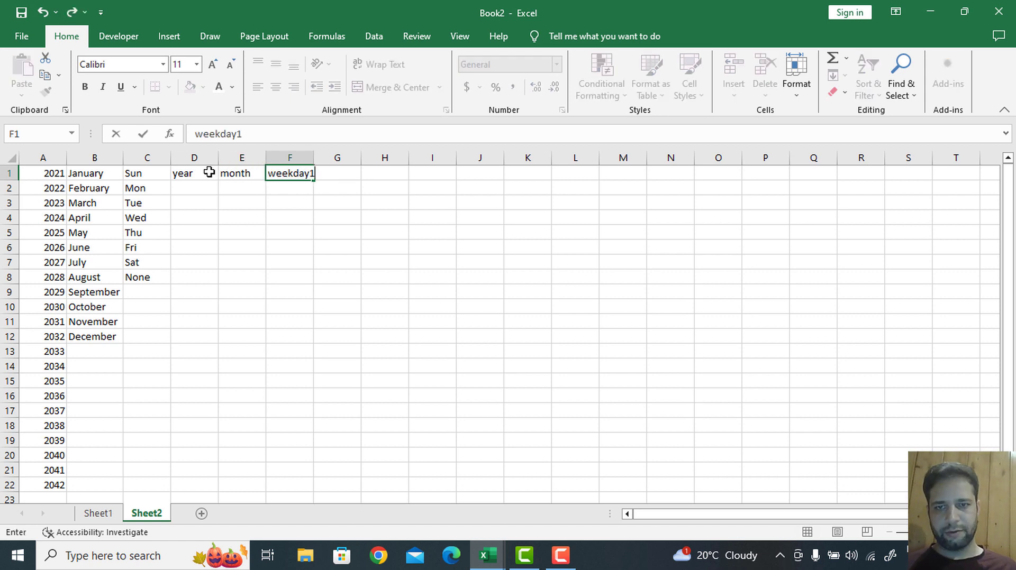
pyautogui.write('kday1')
pyautogui.press('Tab')
pyautogui.write('week')
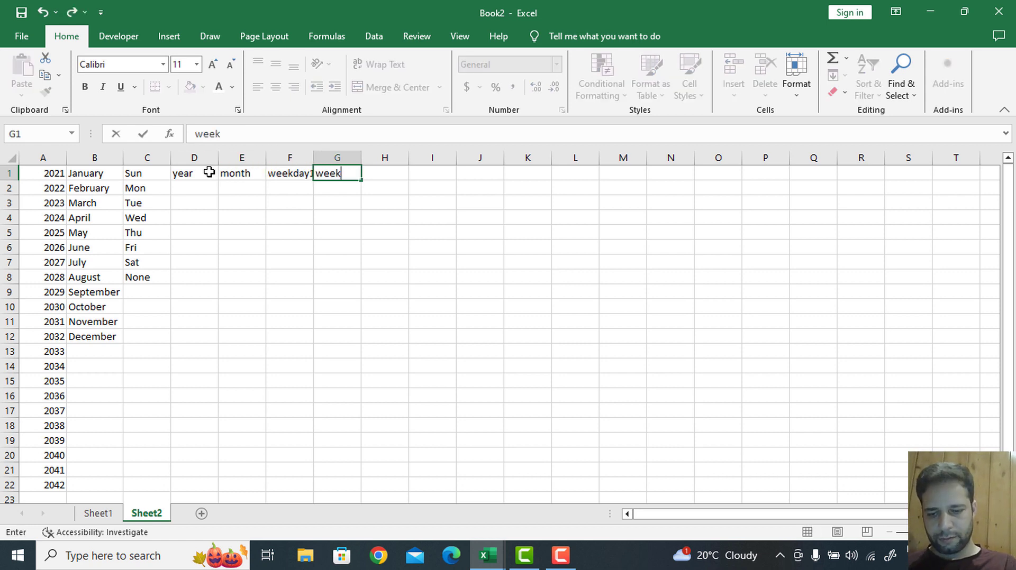
pyautogui.press('Down')
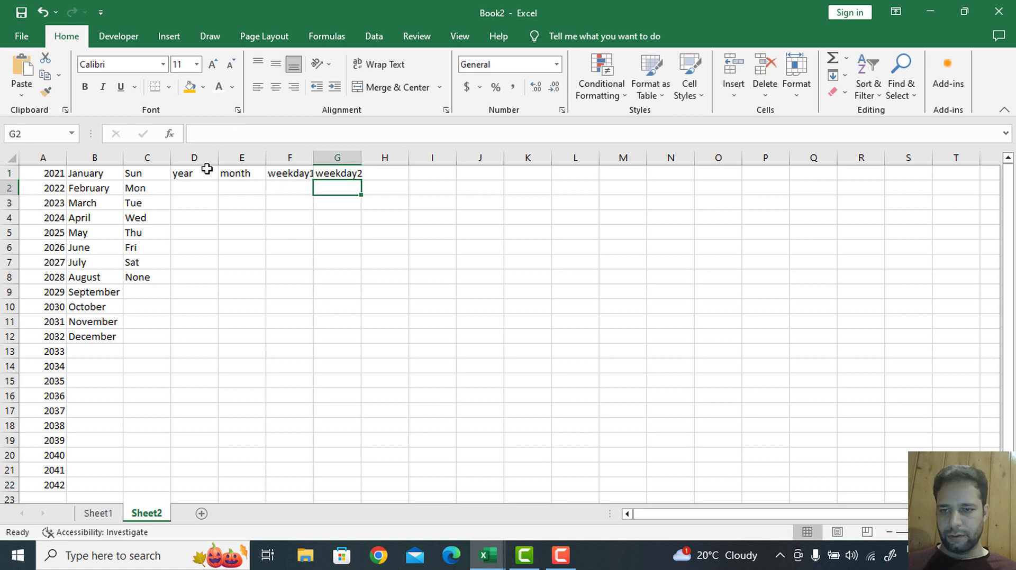
# Configure the YEAR drop-down on Sheet1 with input range Sheet2!$A$1:$A$22, cell link Sheet2!$D$2 and 3-D shading
pyautogui.click(98, 514)
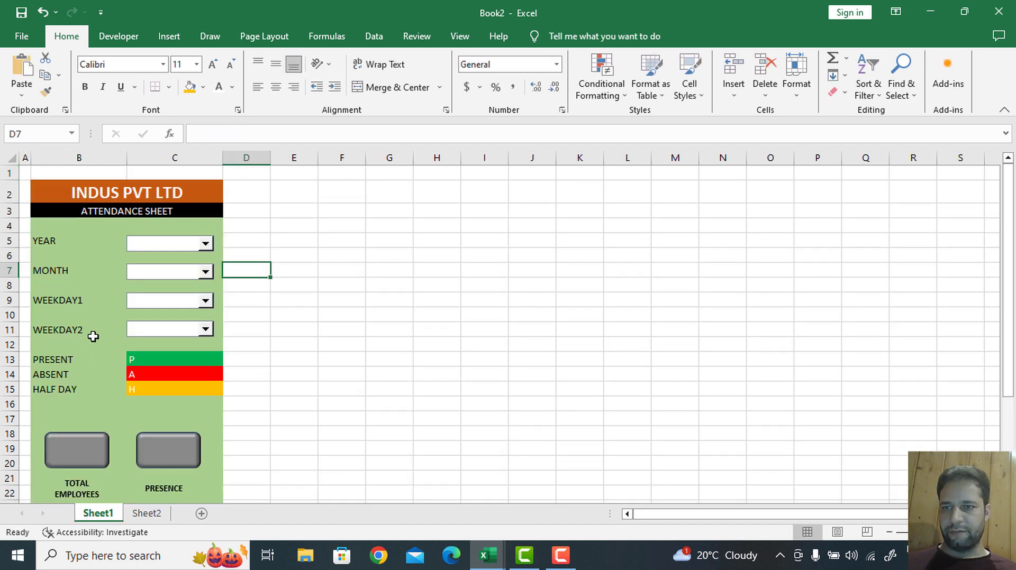
pyautogui.click(172, 241)
pyautogui.click(172, 243)
pyautogui.rightClick(174, 240)
pyautogui.rightClick(176, 245)
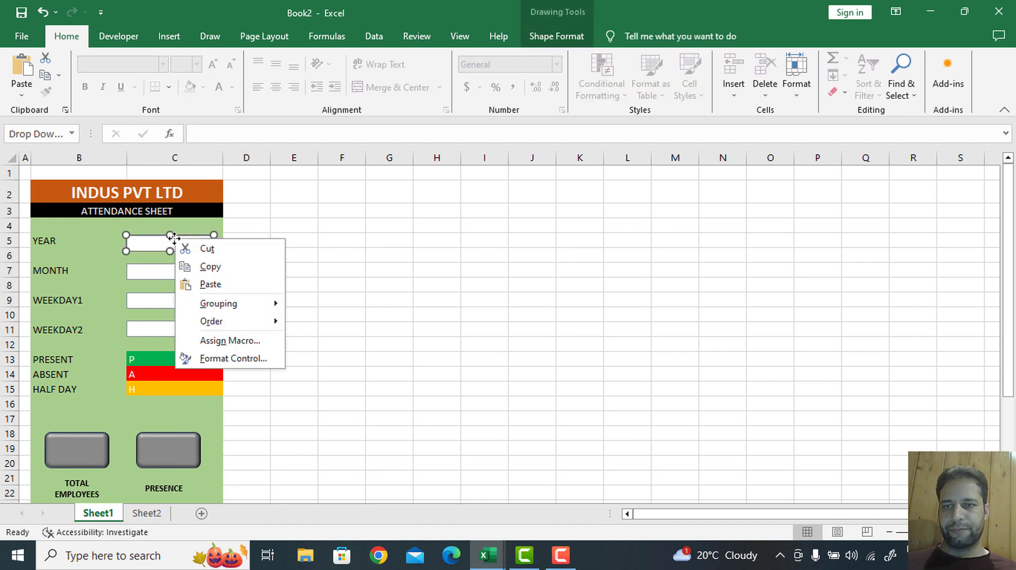
pyautogui.click(238, 359)
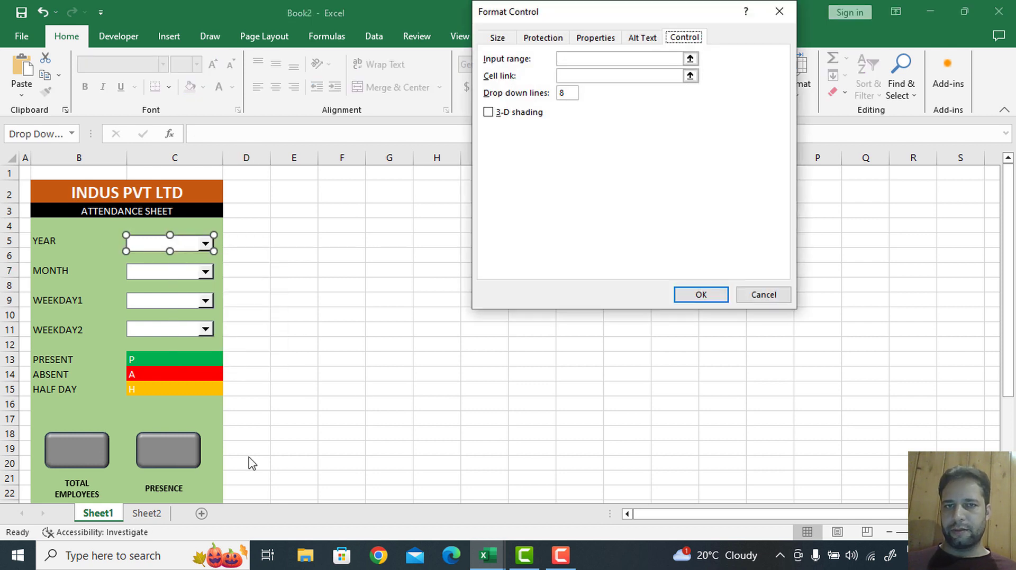
pyautogui.click(132, 516)
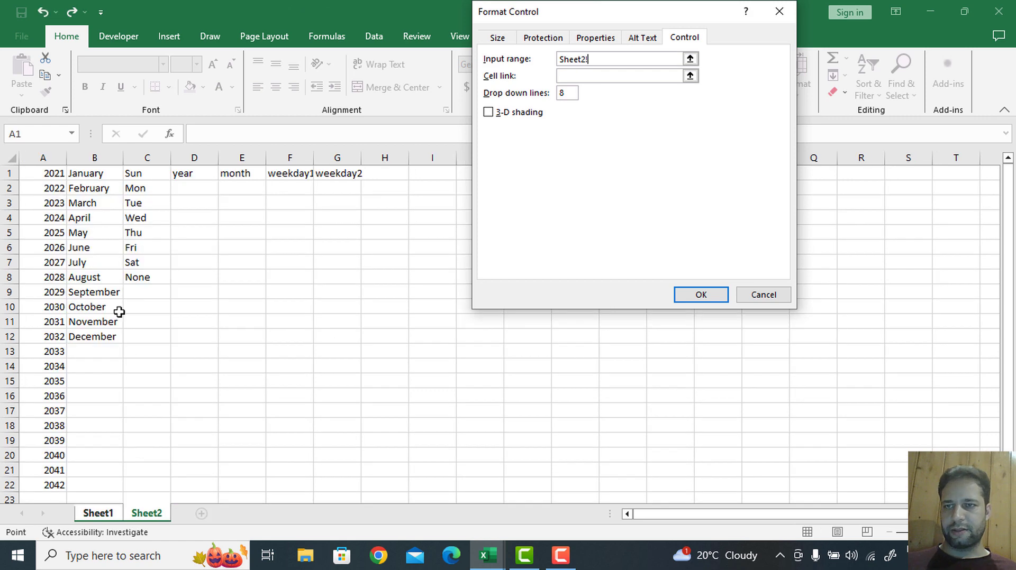
pyautogui.moveTo(50, 174); pyautogui.dragTo(60, 487)
pyautogui.click(600, 75)
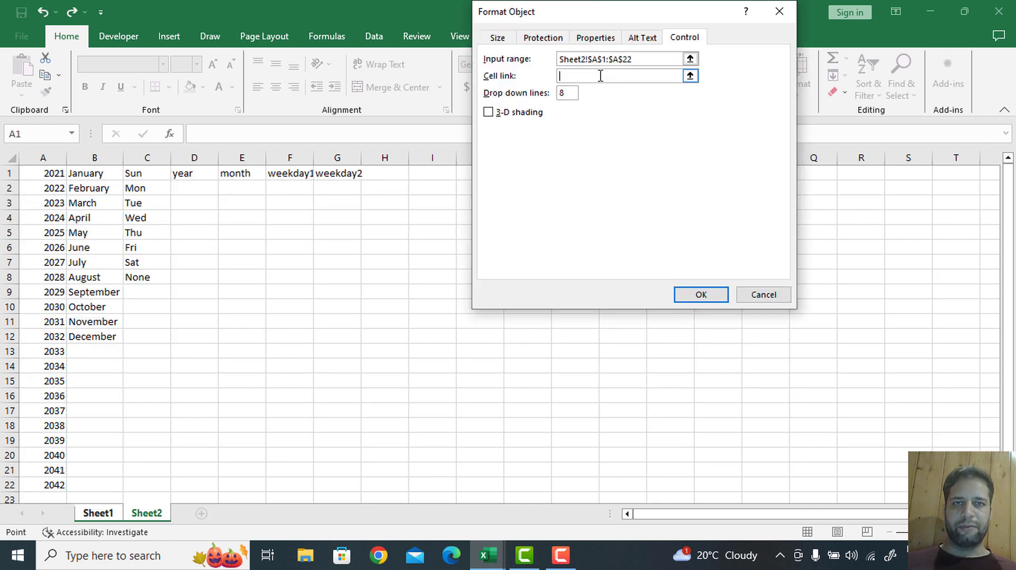
pyautogui.click(146, 514)
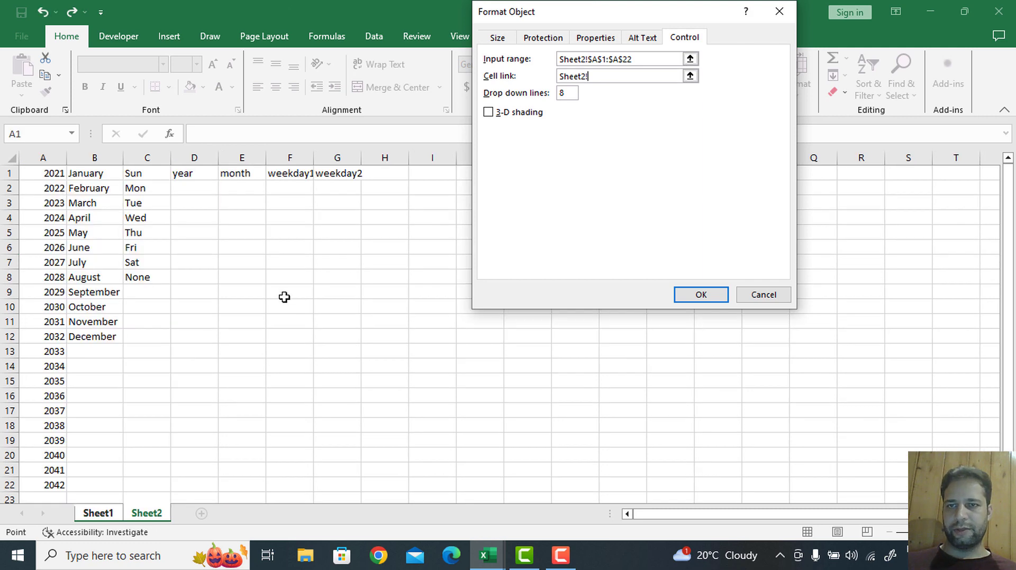
pyautogui.click(184, 192)
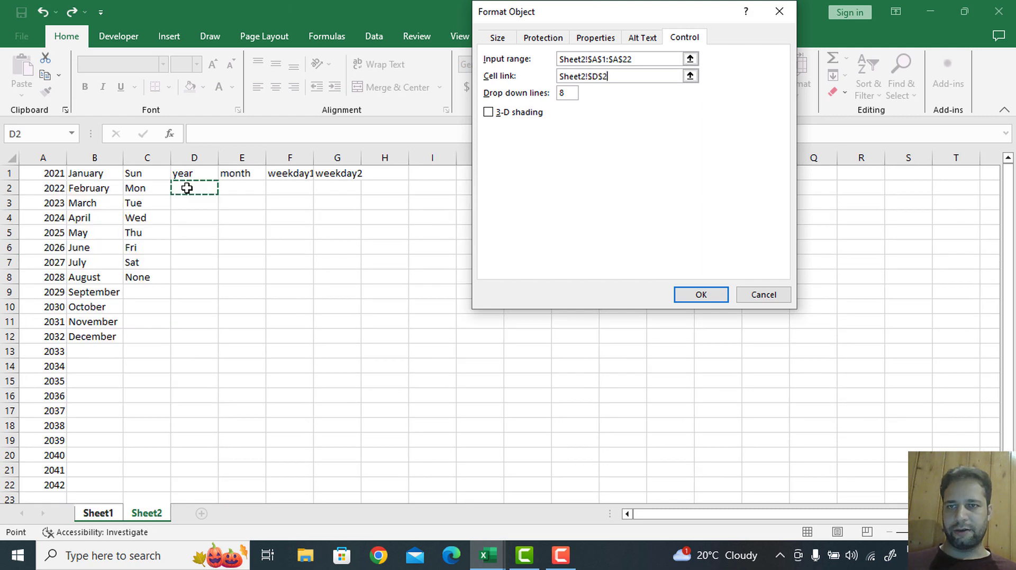
pyautogui.click(488, 112)
pyautogui.click(699, 295)
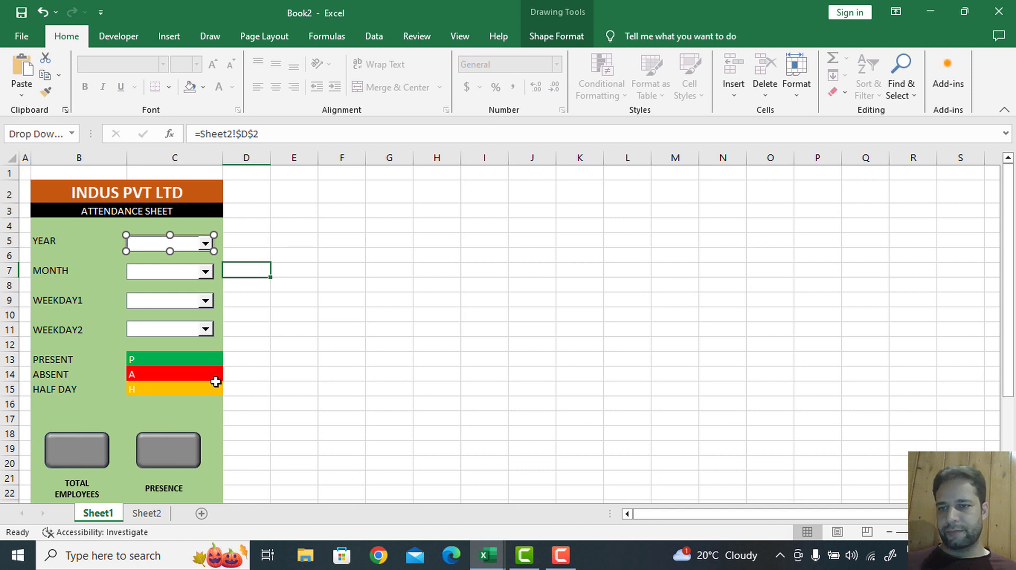
# Configure the MONTH drop-down with input range Sheet2!$B$1:$B$12, cell link Sheet2!$E$2 and 3-D shading
pyautogui.rightClick(167, 270)
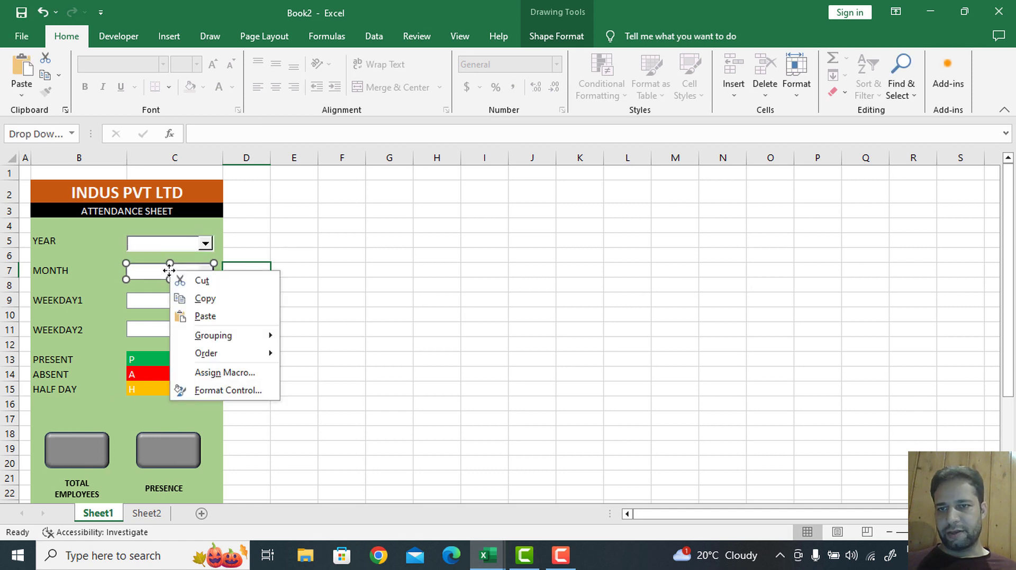
pyautogui.click(228, 400)
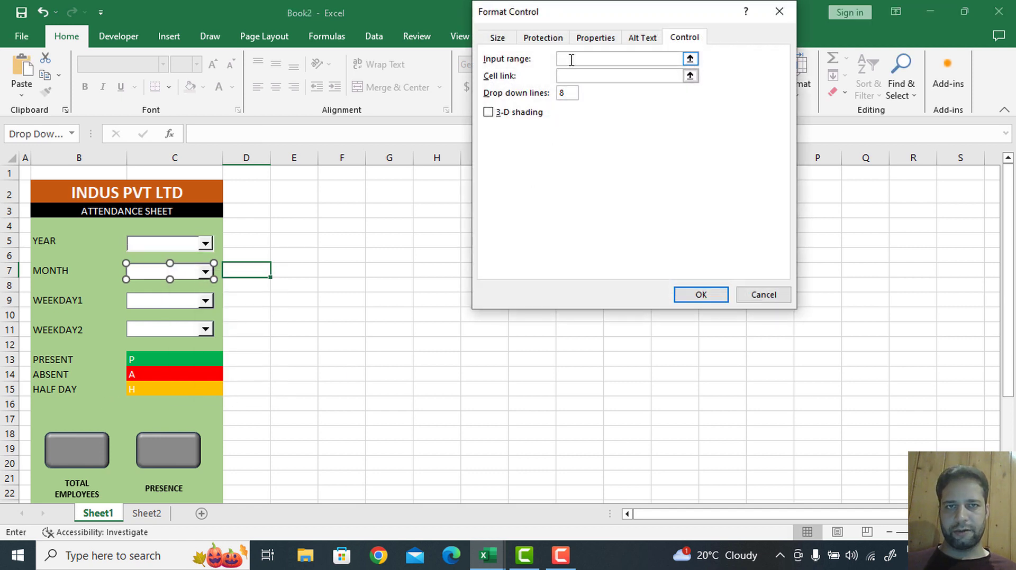
pyautogui.click(147, 513)
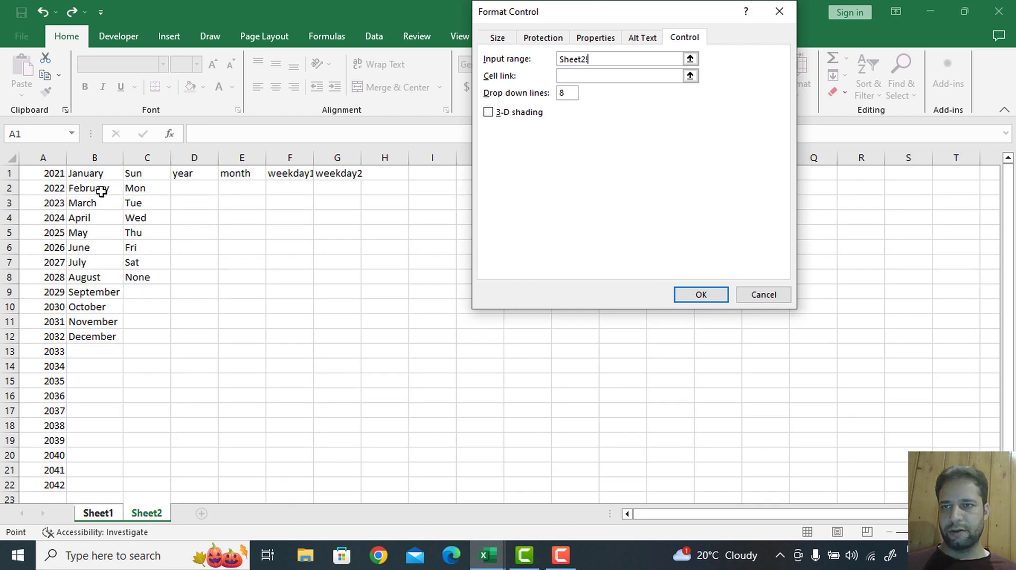
pyautogui.moveTo(92, 171); pyautogui.dragTo(100, 336)
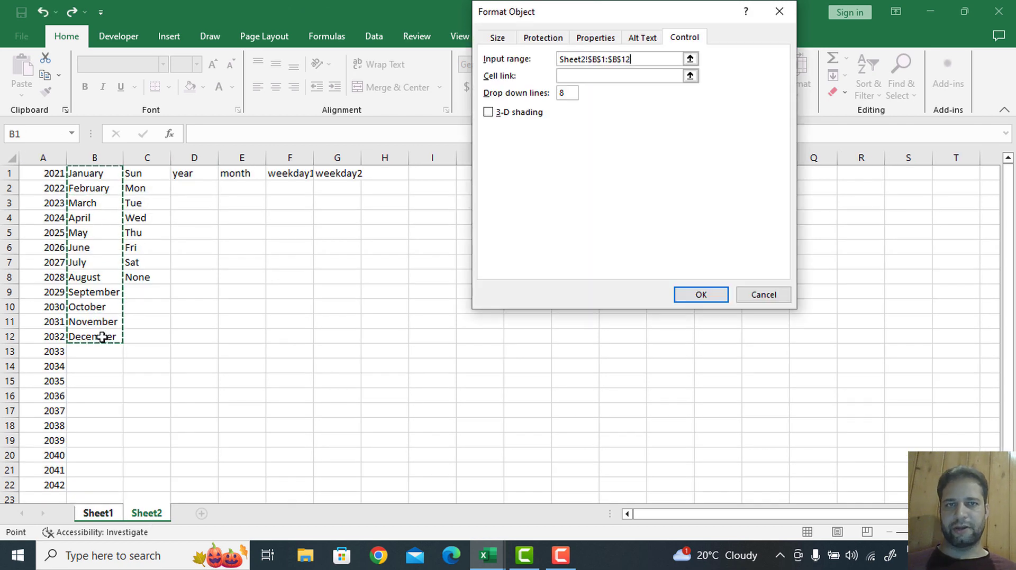
pyautogui.click(591, 75)
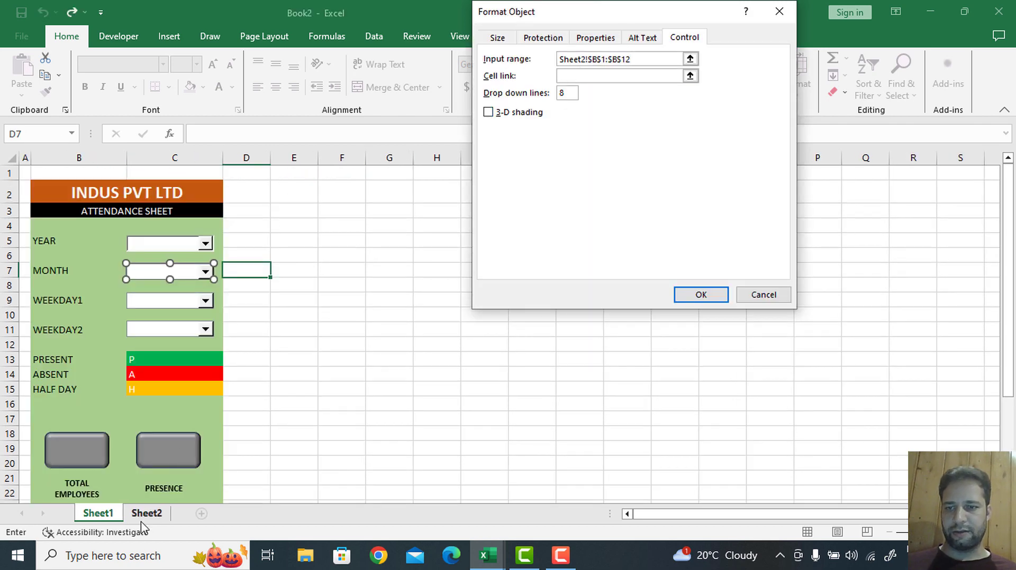
pyautogui.click(145, 514)
pyautogui.click(245, 188)
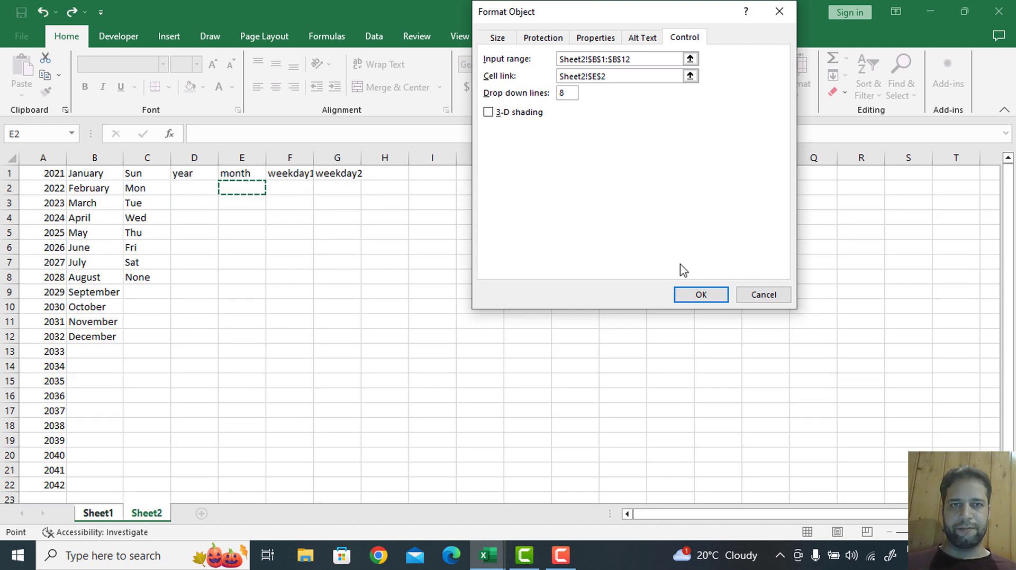
pyautogui.click(488, 112)
pyautogui.click(701, 295)
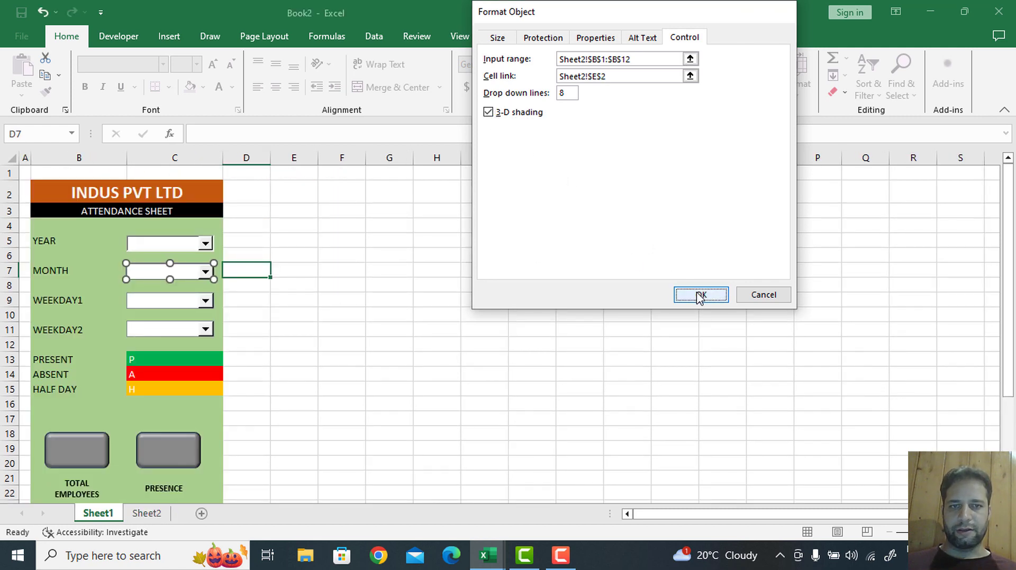
# Configure the WEEKDAY1 drop-down with input range Sheet2!$C$1:$C$8, cell link Sheet2!$F$2 and 3-D shading
pyautogui.rightClick(181, 302)
pyautogui.click(240, 415)
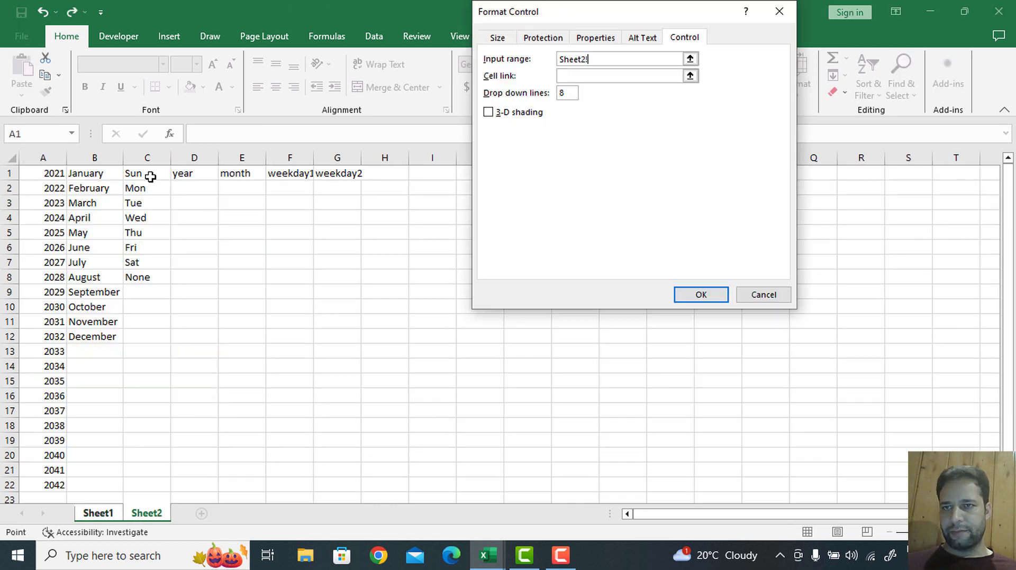
pyautogui.moveTo(151, 176); pyautogui.dragTo(150, 280)
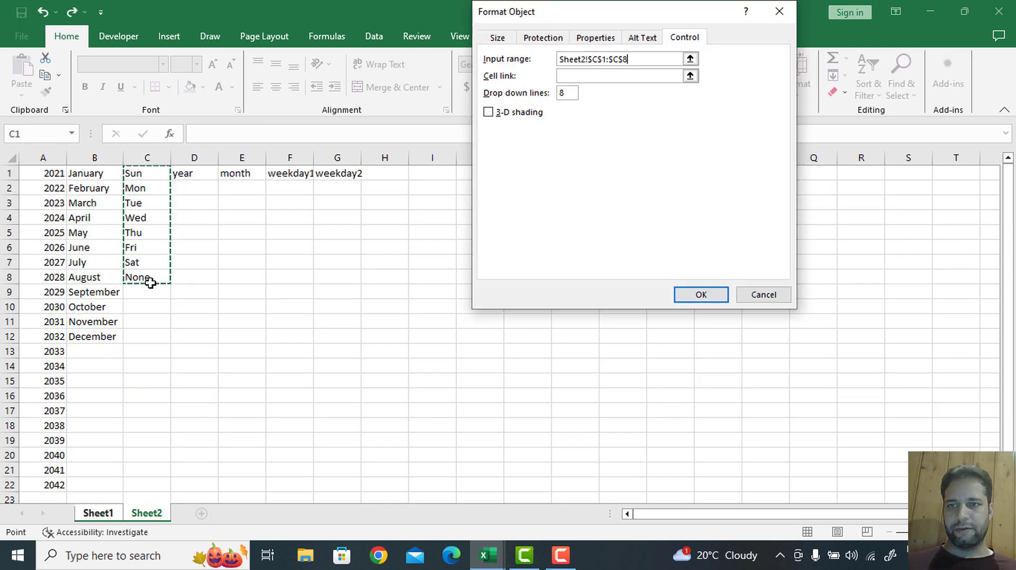
pyautogui.click(580, 77)
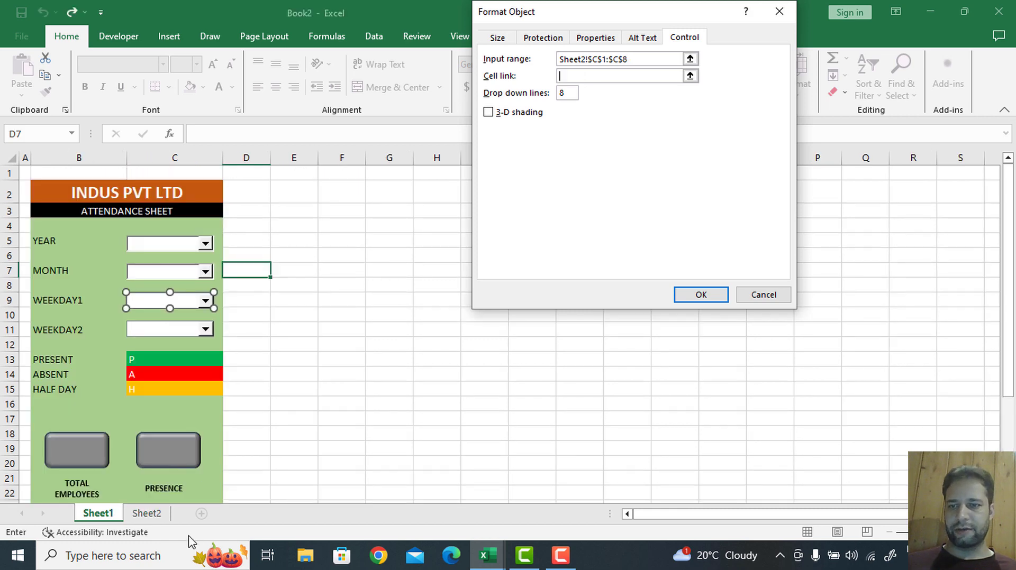
pyautogui.click(148, 512)
pyautogui.click(290, 189)
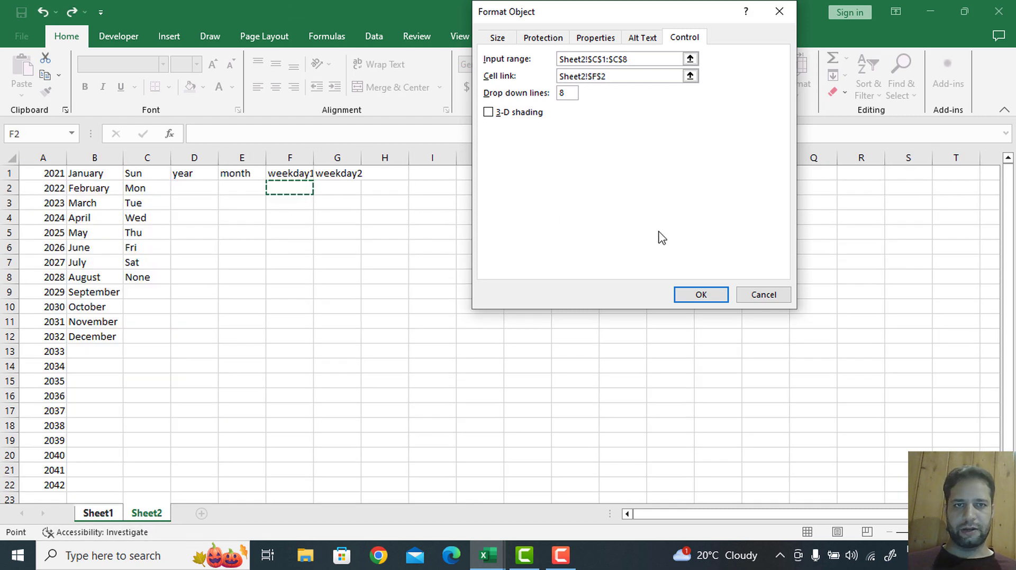
pyautogui.click(490, 115)
pyautogui.click(688, 294)
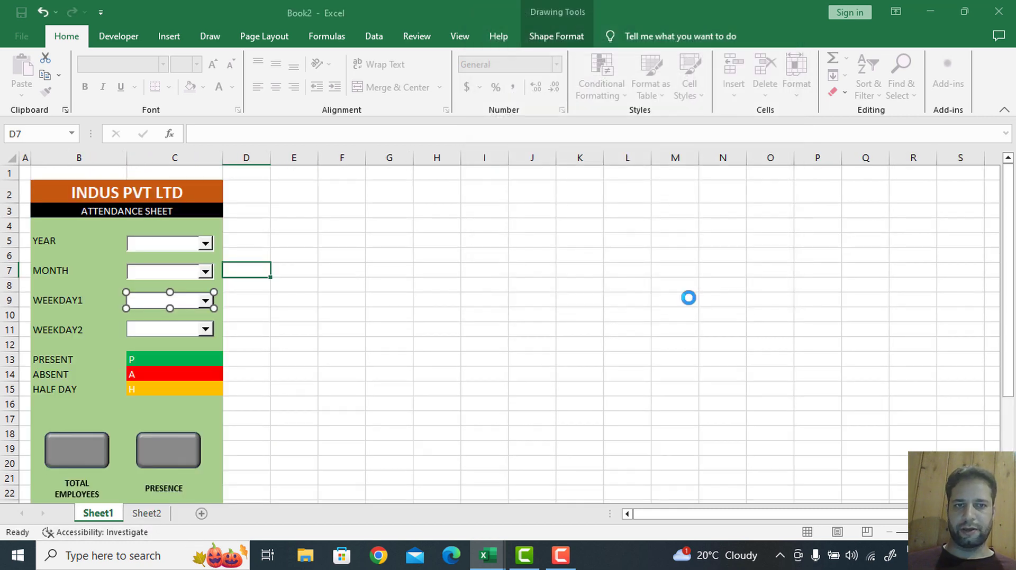
# Configure the WEEKDAY2 drop-down with input range Sheet2!$C$1:$C$8, cell link Sheet2!$G$2 and 3-D shading
pyautogui.rightClick(170, 329)
pyautogui.click(249, 447)
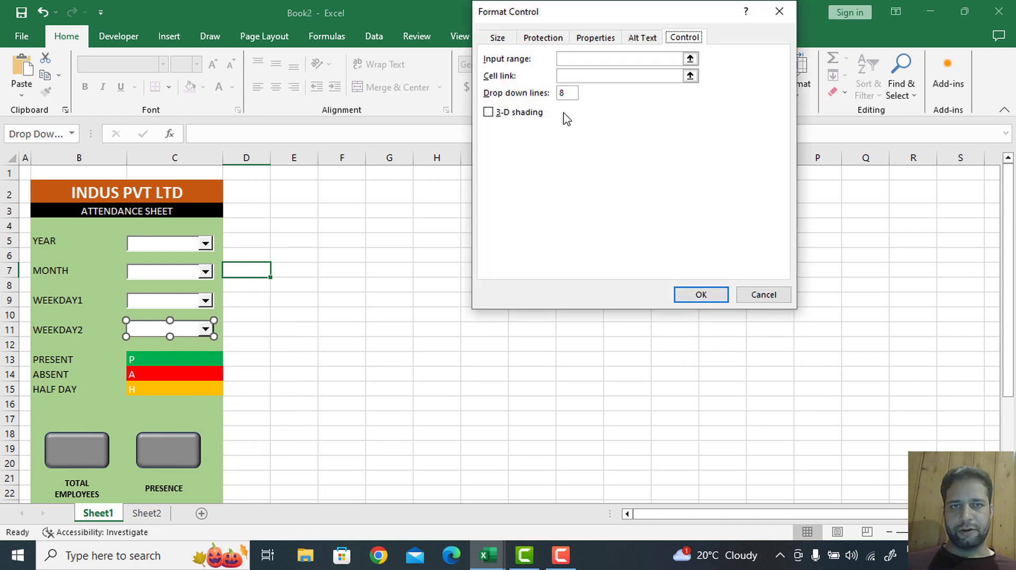
pyautogui.click(565, 56)
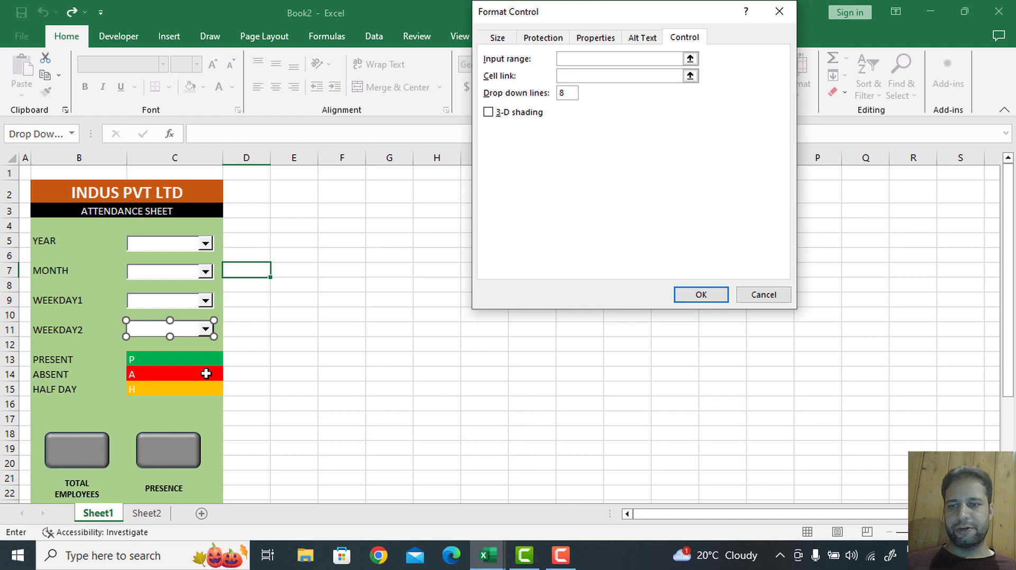
pyautogui.click(147, 513)
pyautogui.moveTo(139, 172); pyautogui.dragTo(153, 275)
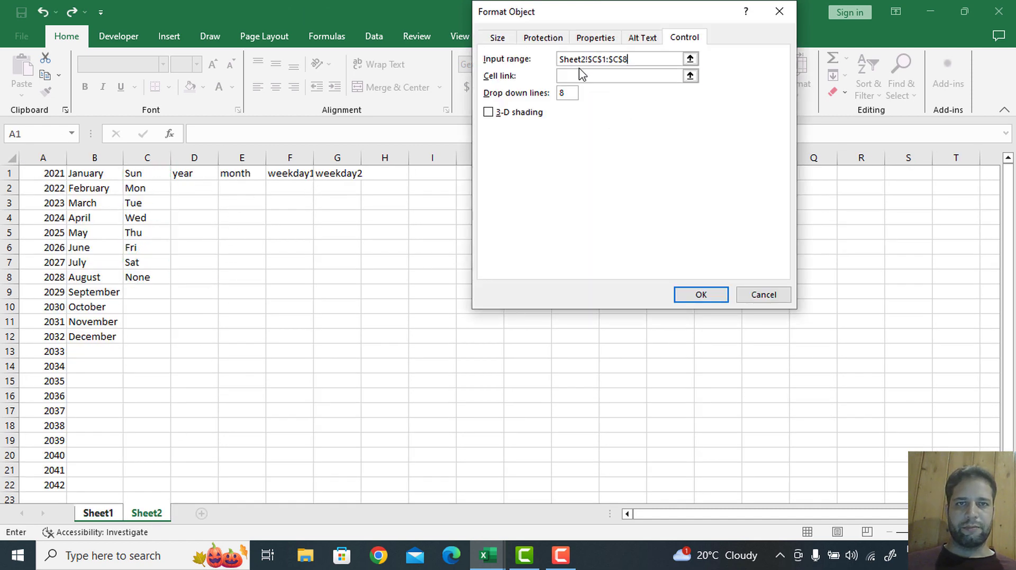
pyautogui.click(147, 513)
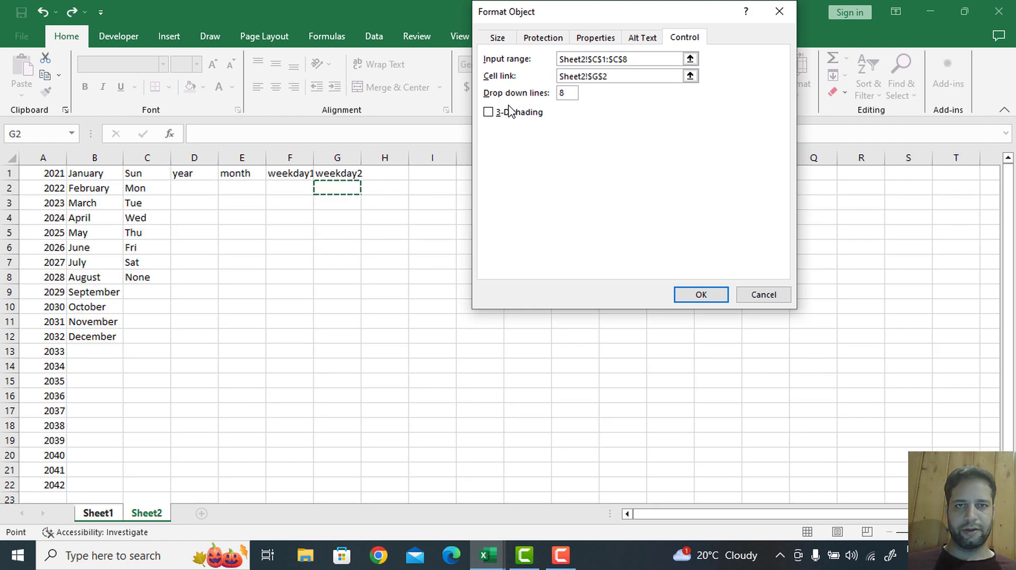
pyautogui.click(487, 112)
pyautogui.click(701, 294)
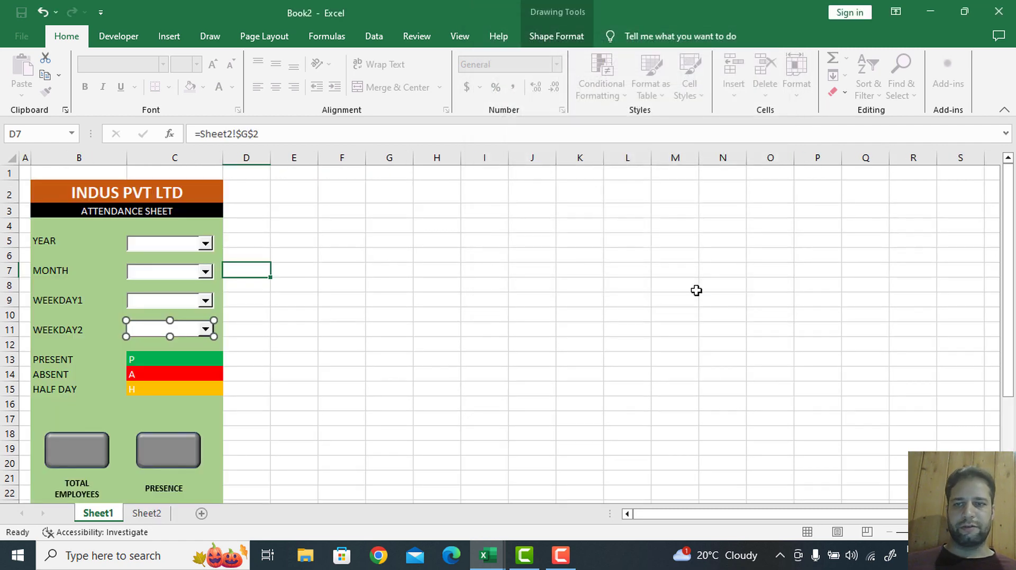
# Open the YEAR, MONTH, WEEKDAY1 and WEEKDAY2 drop-downs on Sheet1 in turn to check their lists
pyautogui.click(294, 314)
pyautogui.click(205, 243)
pyautogui.click(205, 244)
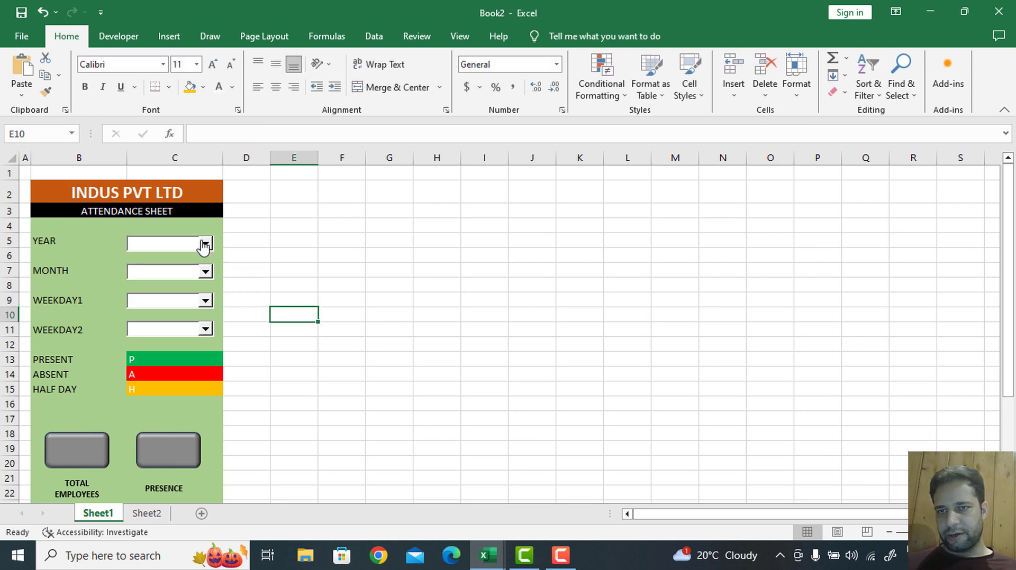
pyautogui.click(205, 272)
pyautogui.click(205, 271)
pyautogui.click(205, 301)
pyautogui.click(205, 301)
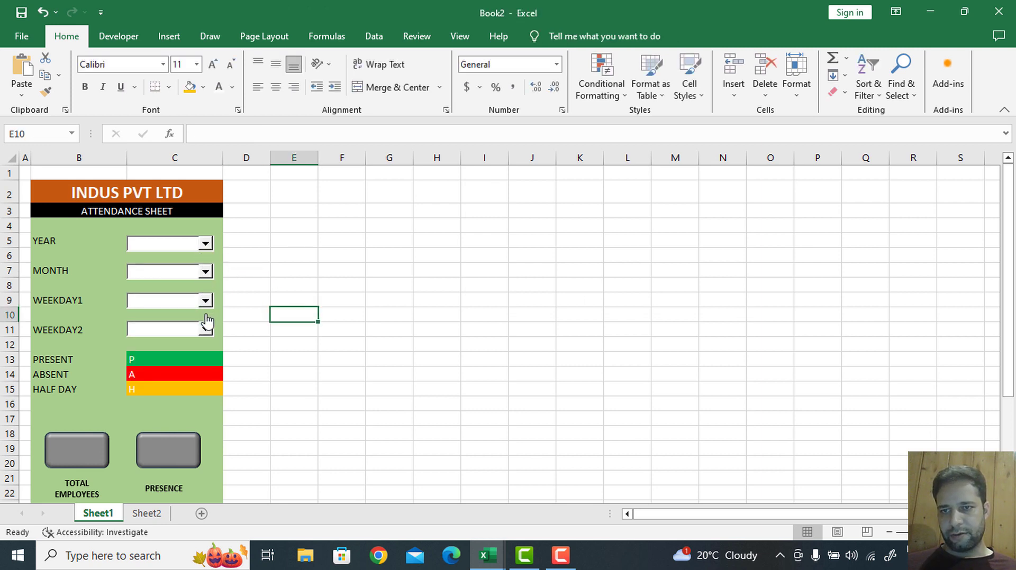
pyautogui.click(205, 317)
pyautogui.click(205, 329)
pyautogui.click(205, 329)
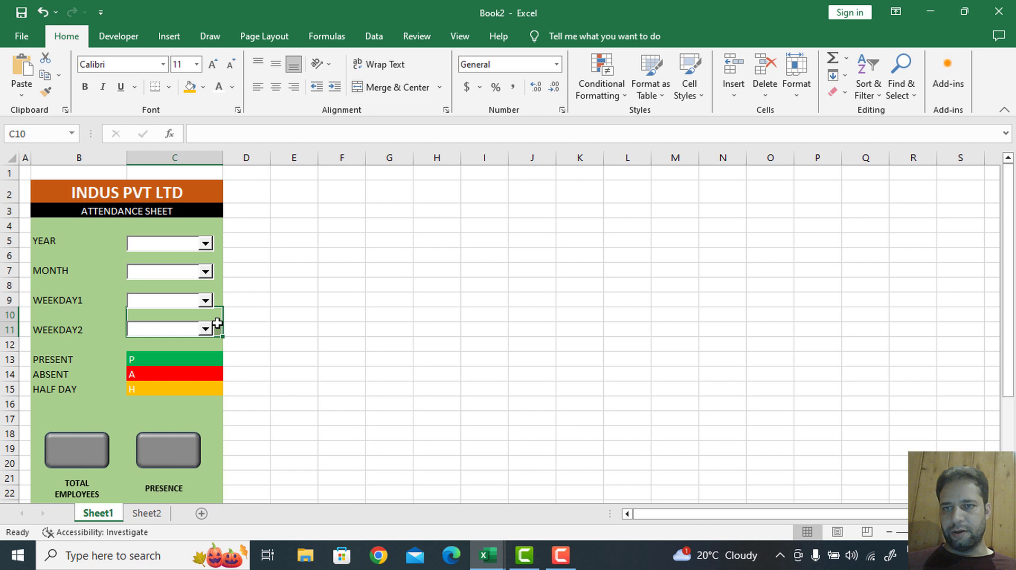
# Choose 2023 for YEAR, March for MONTH, Tue for WEEKDAY1 and Mon for WEEKDAY2
pyautogui.click(204, 244)
pyautogui.click(168, 276)
pyautogui.click(205, 272)
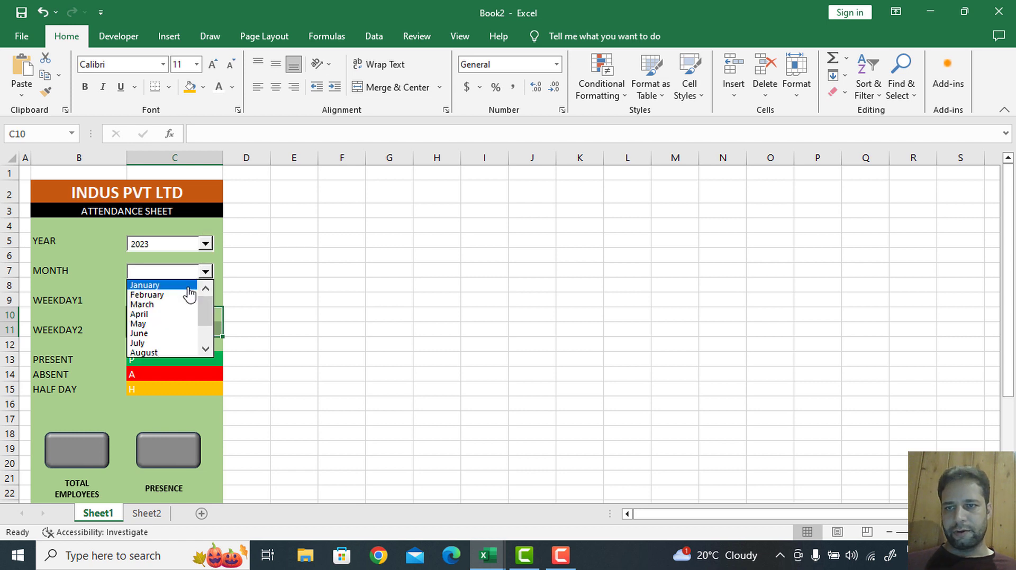
pyautogui.click(177, 302)
pyautogui.click(205, 301)
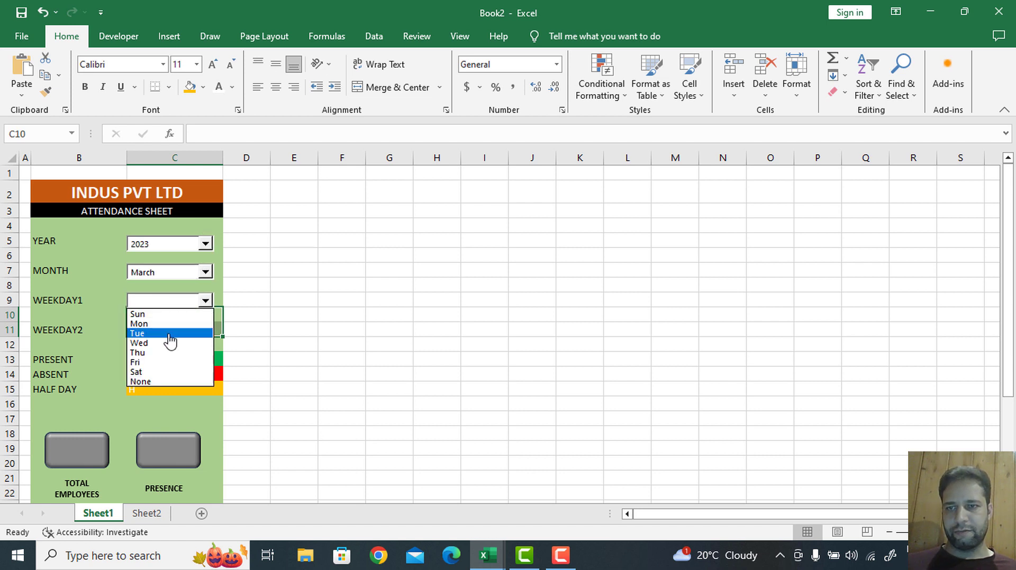
pyautogui.click(159, 333)
pyautogui.click(205, 329)
pyautogui.click(175, 352)
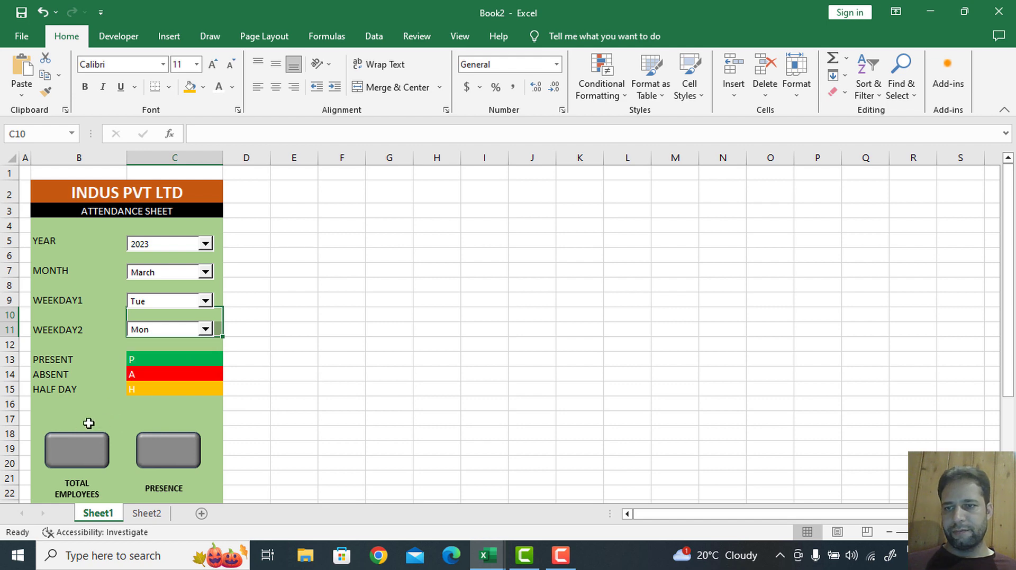
# Check the linked year, month and weekday cells D2:G2 on Sheet2
pyautogui.scroll(-2, 113, 391)
pyautogui.scroll(2, 114, 417)
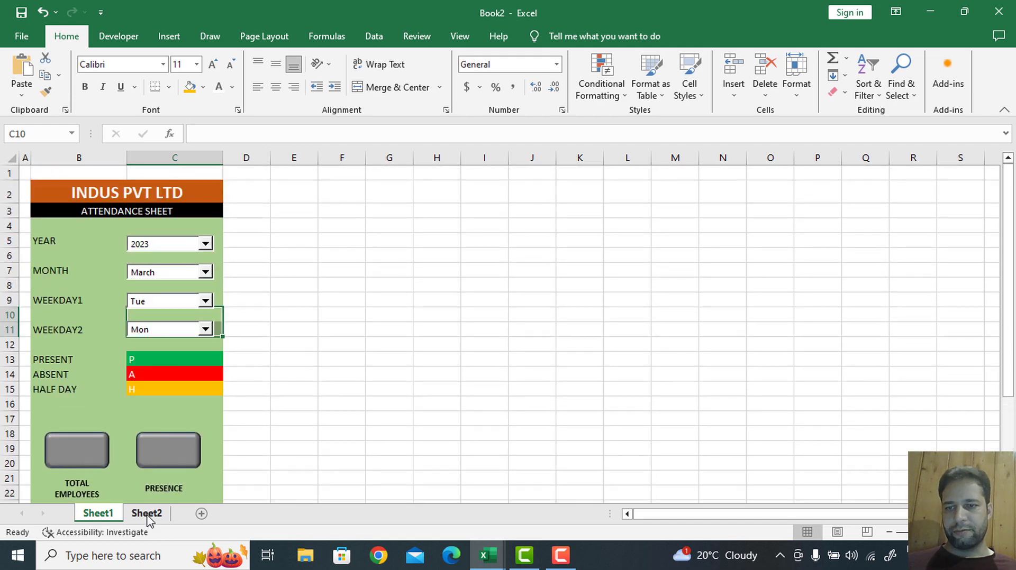
pyautogui.click(147, 514)
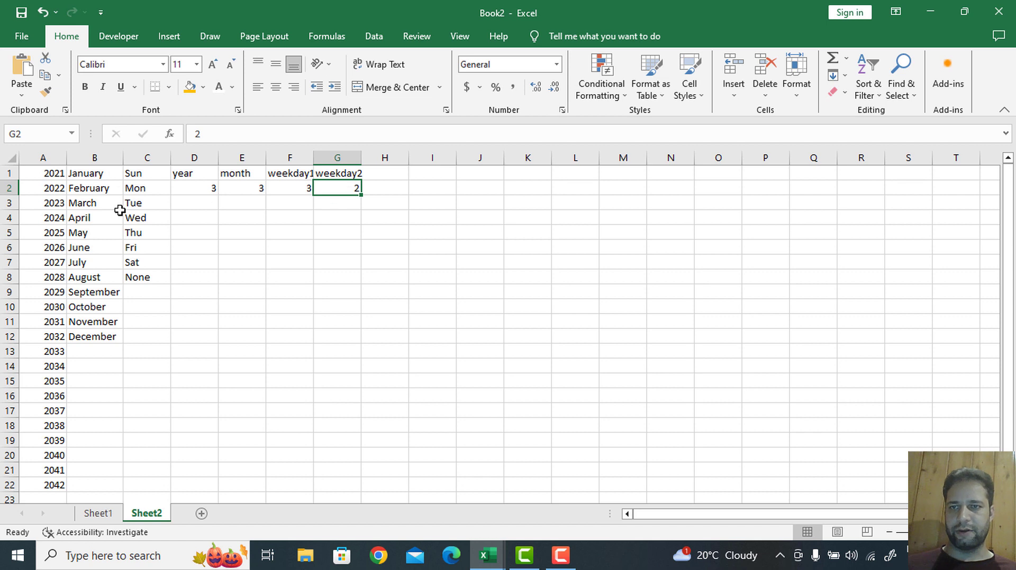
# Narrow column D on Sheet1 to a thin spacer beside the green panel
pyautogui.click(98, 513)
pyautogui.hotkey('ctrl', 'z')
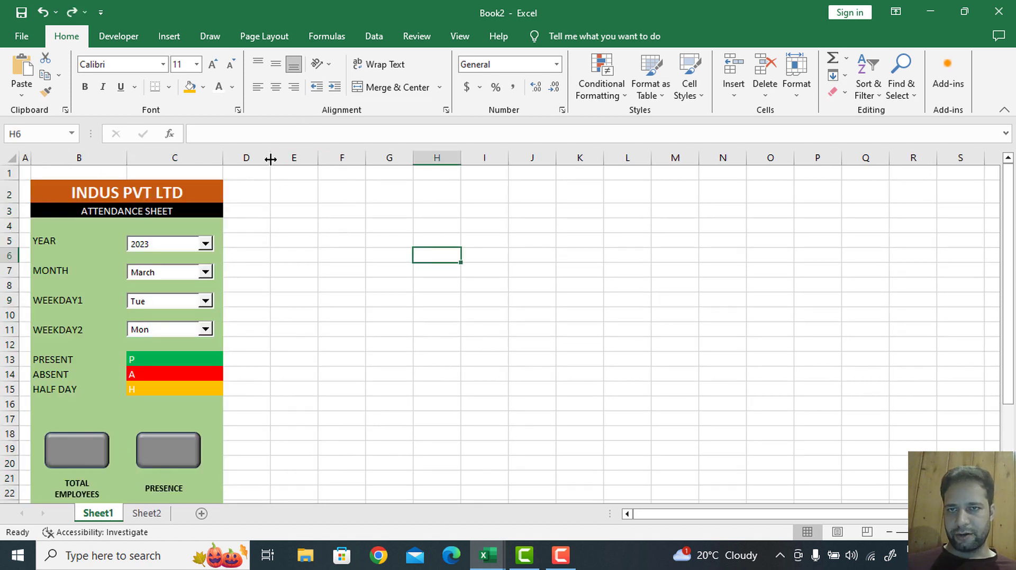
pyautogui.moveTo(270, 157); pyautogui.dragTo(365, 195)
pyautogui.press('Return')
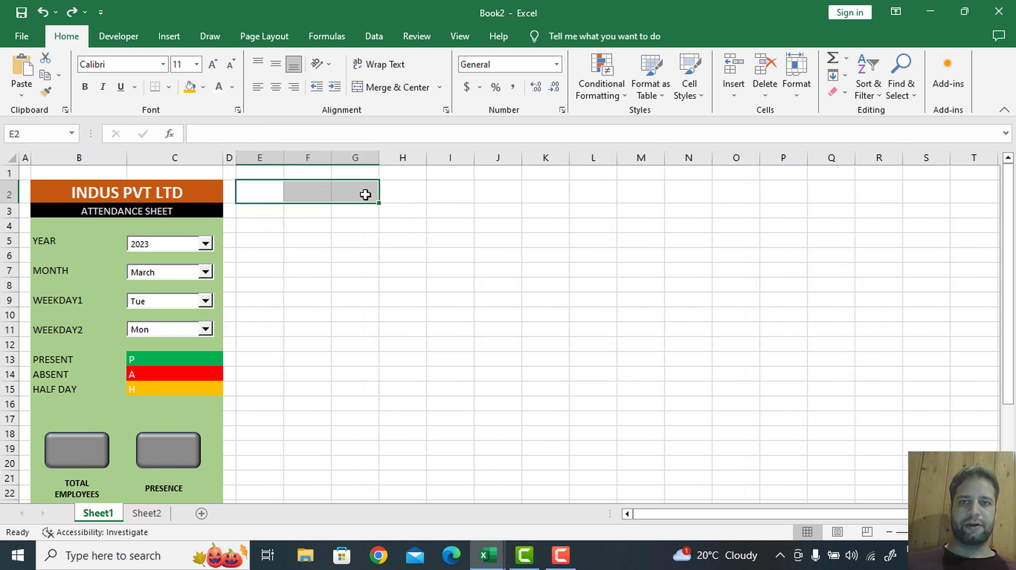
# Merge and center cells E2:G2 and enter the heading EMPLOYEE DETAILS
pyautogui.click(407, 88)
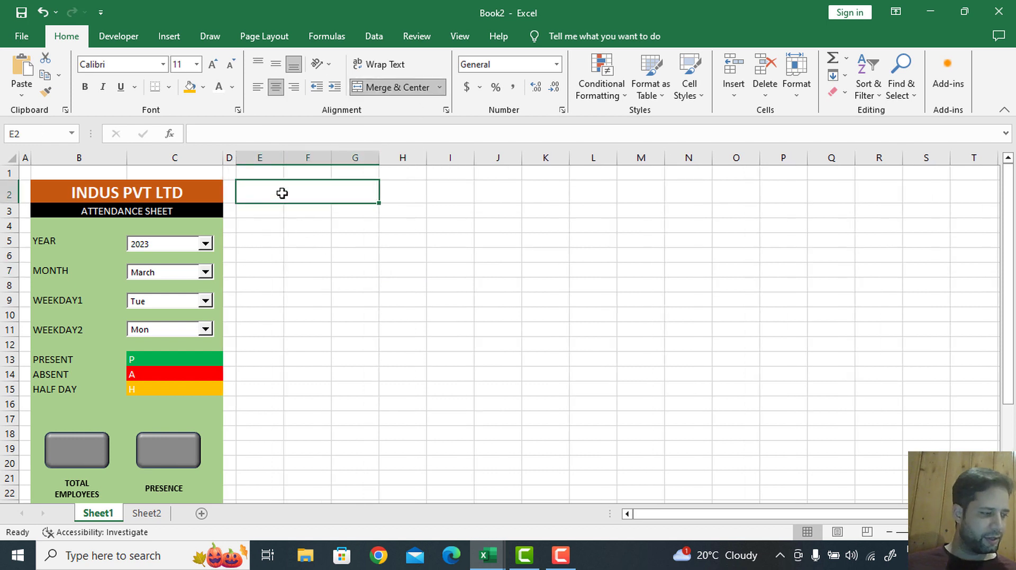
pyautogui.write('EMPLOYEE')
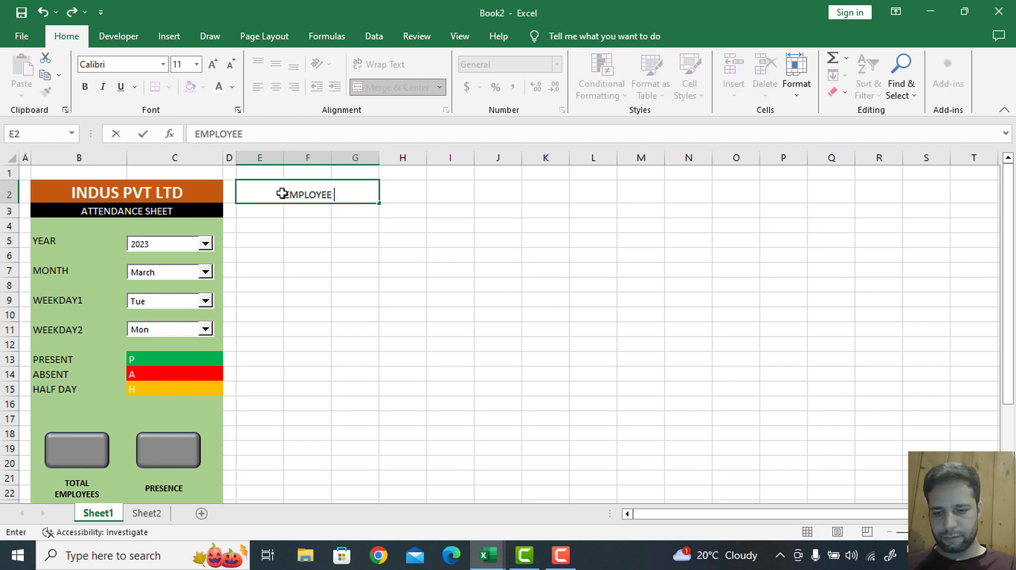
pyautogui.write(' DETAILS')
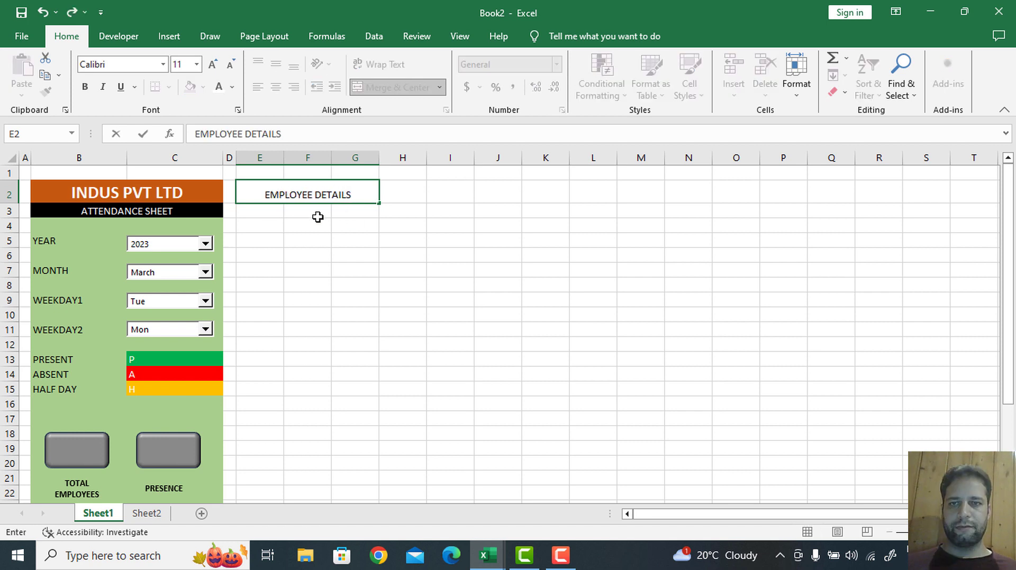
pyautogui.press('Return')
# Enter the column headers ID, NAME and DESIGNATION in cells E3:G3
pyautogui.write('ID')
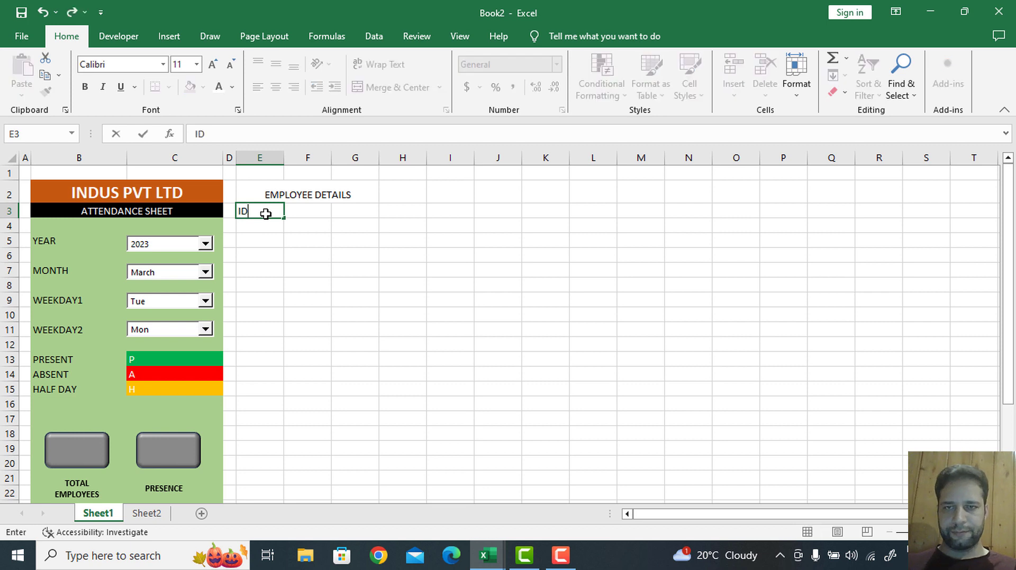
pyautogui.press('Tab')
pyautogui.write('NAME')
pyautogui.press('Tab')
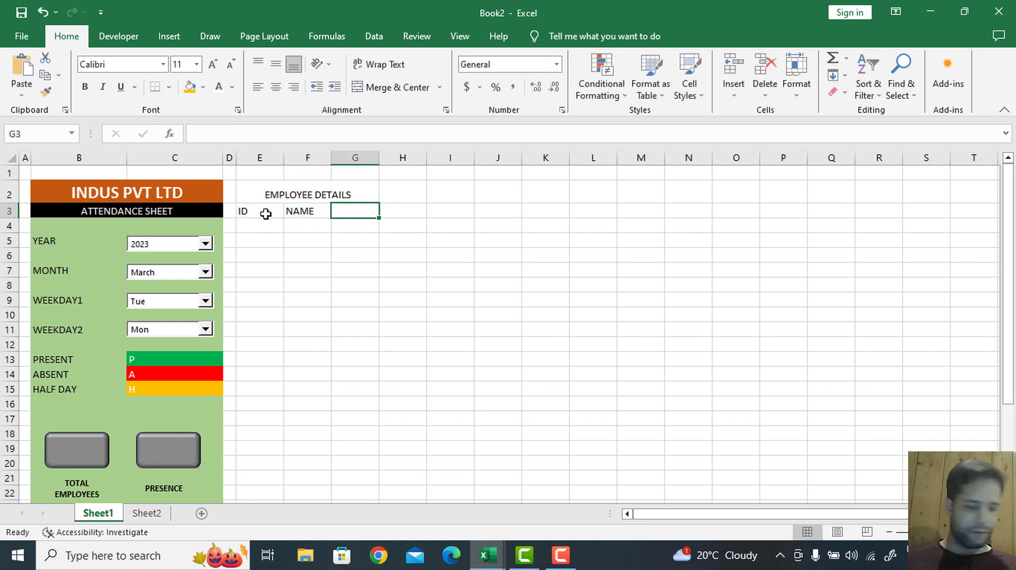
pyautogui.write('DESIGNATION')
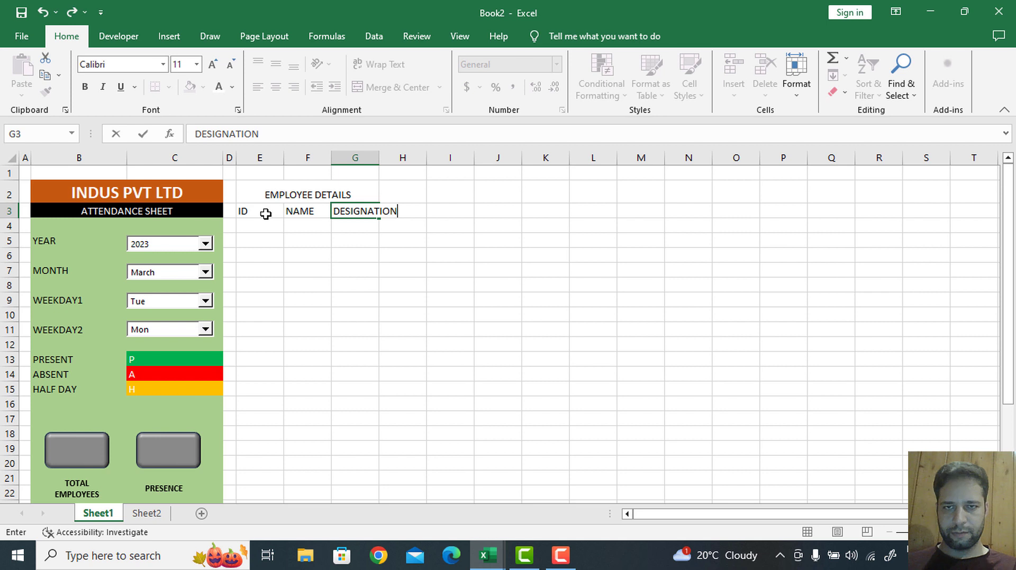
pyautogui.press('Return')
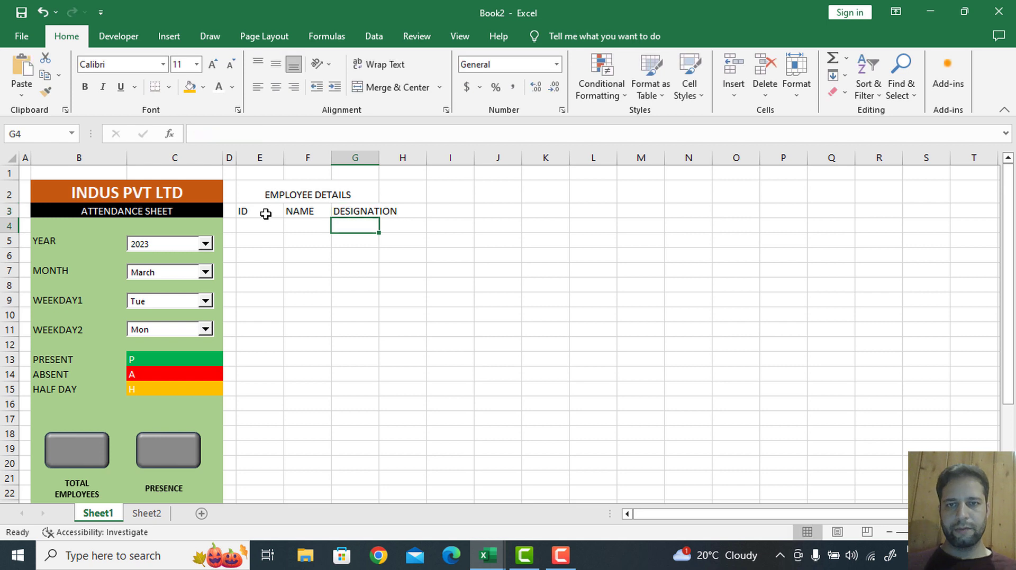
# Autofit column G to the DESIGNATION header and narrow the ID column
pyautogui.doubleClick(377, 157)
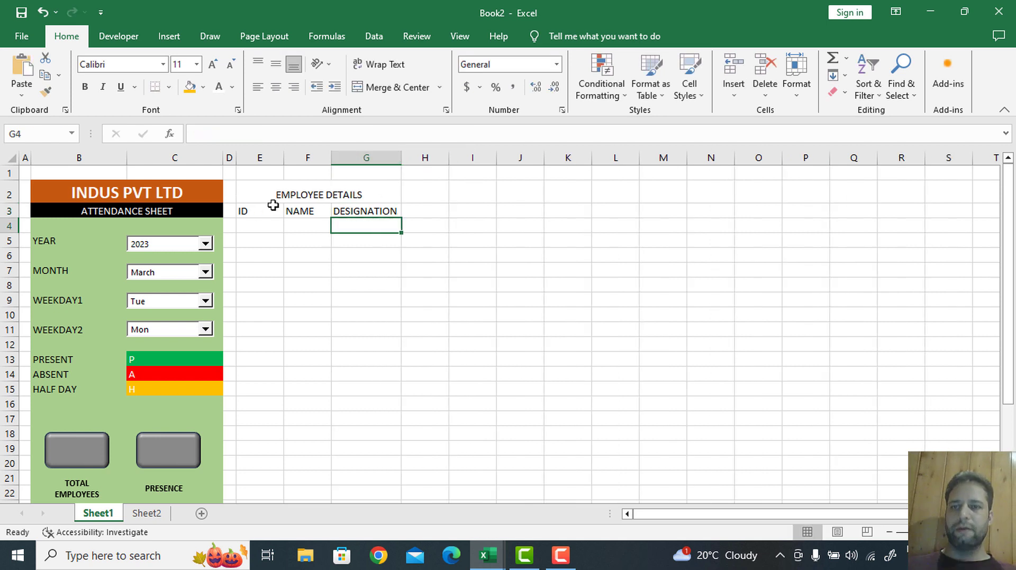
pyautogui.moveTo(284, 162); pyautogui.dragTo(352, 195)
pyautogui.click(373, 88)
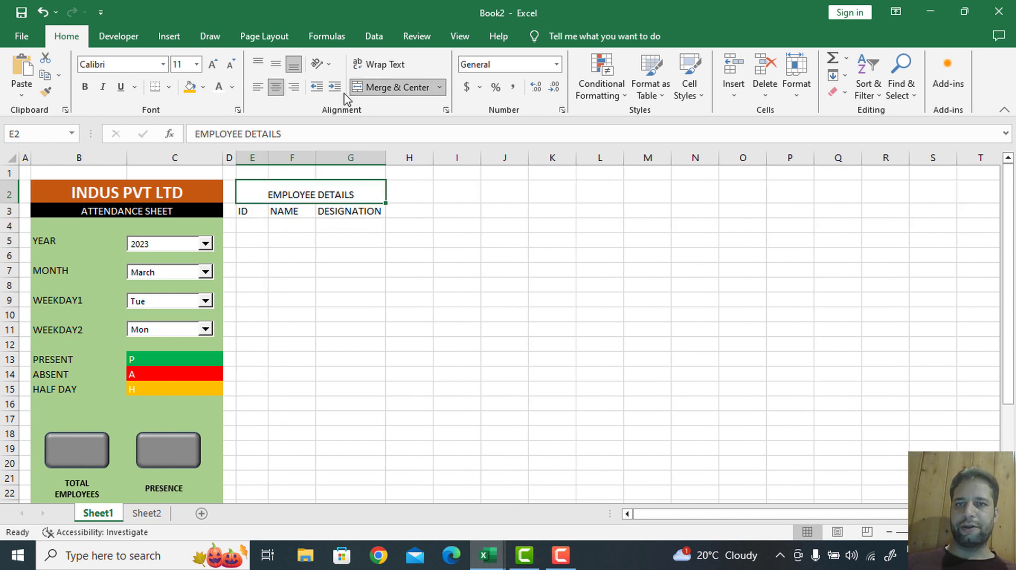
# Make the EMPLOYEE DETAILS heading bold with font size 16
pyautogui.click(86, 88)
pyautogui.click(214, 65)
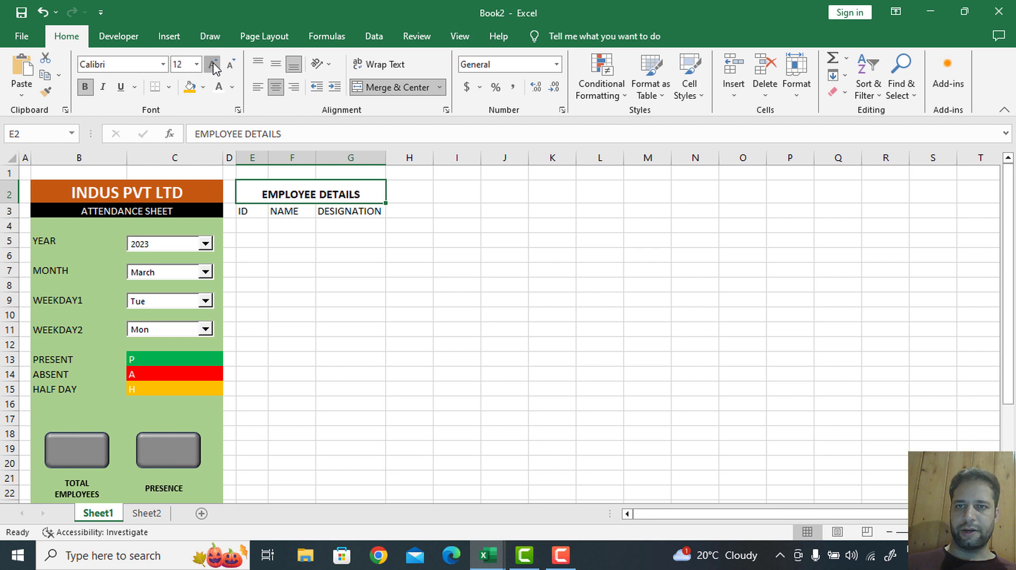
pyautogui.click(213, 65)
pyautogui.click(214, 65)
# Format the header cells E3:G3 with bold white text on a black fill
pyautogui.click(251, 207)
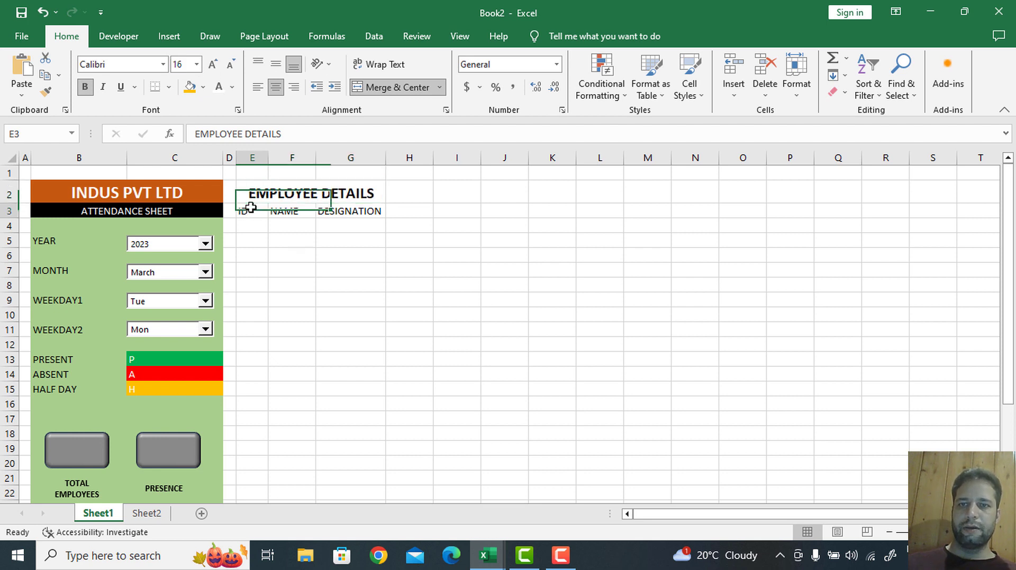
pyautogui.moveTo(250, 207); pyautogui.dragTo(354, 209)
pyautogui.click(85, 88)
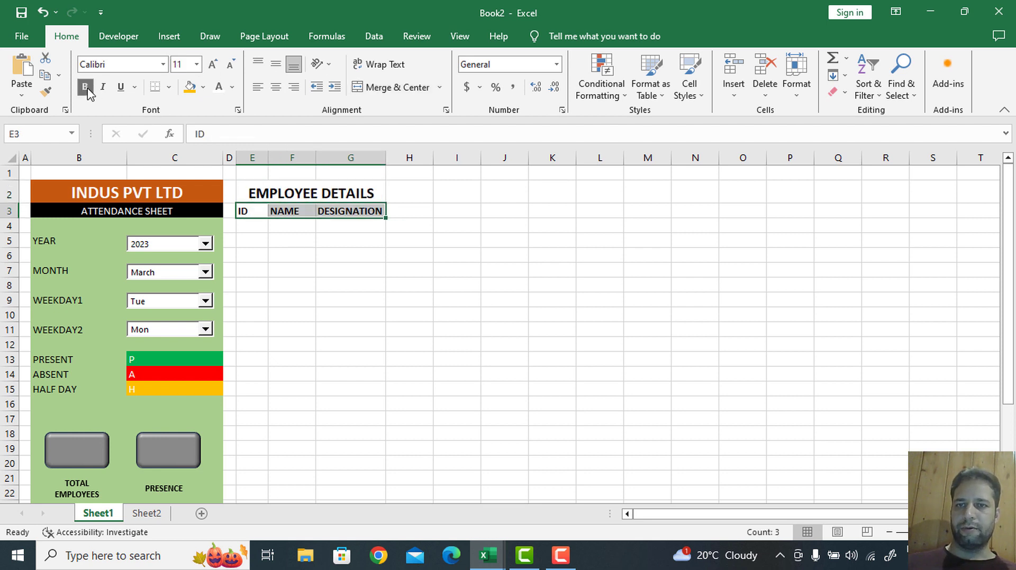
pyautogui.click(219, 87)
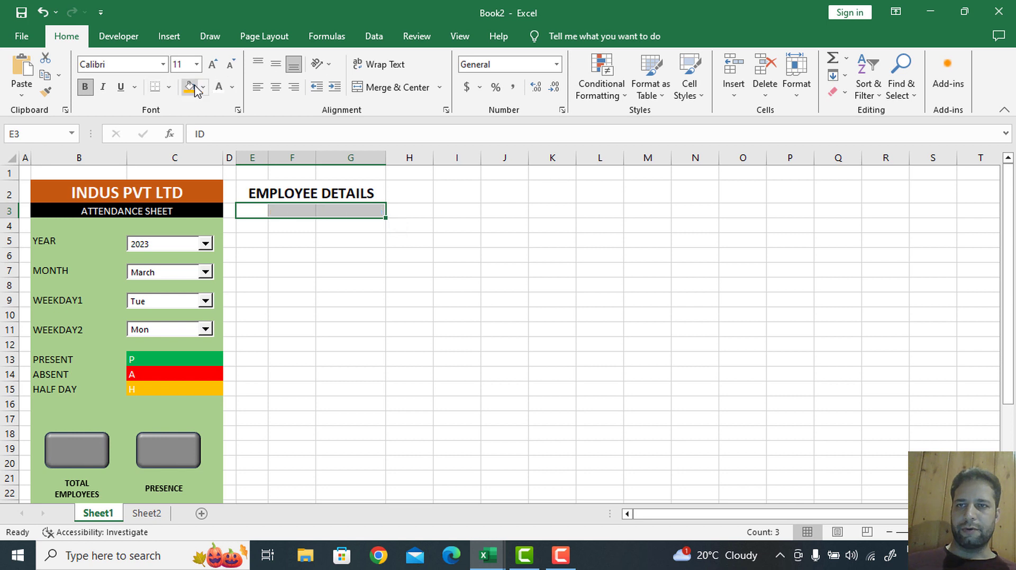
pyautogui.click(203, 88)
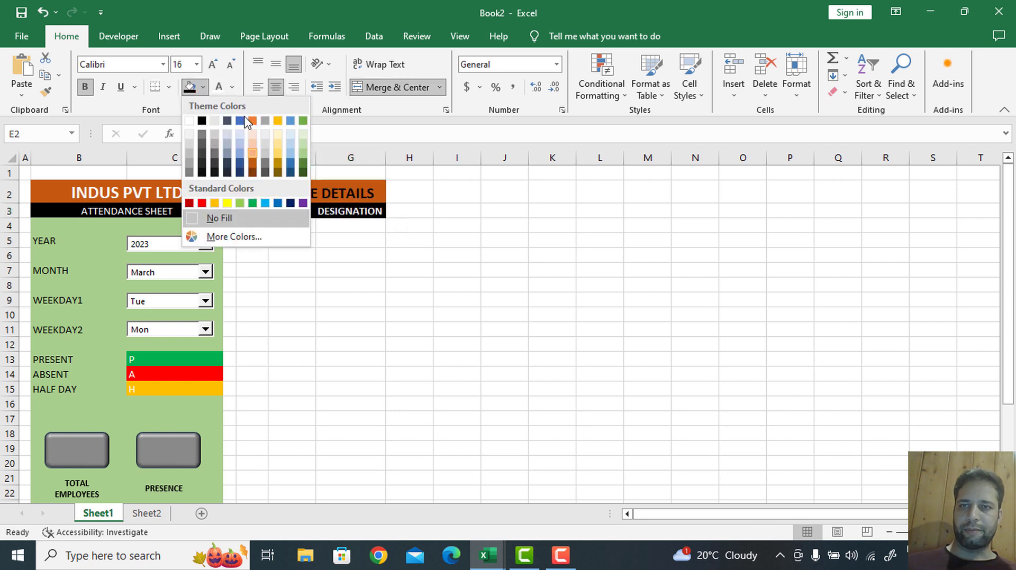
# Give the EMPLOYEE DETAILS heading a dark orange fill and white text
pyautogui.click(250, 165)
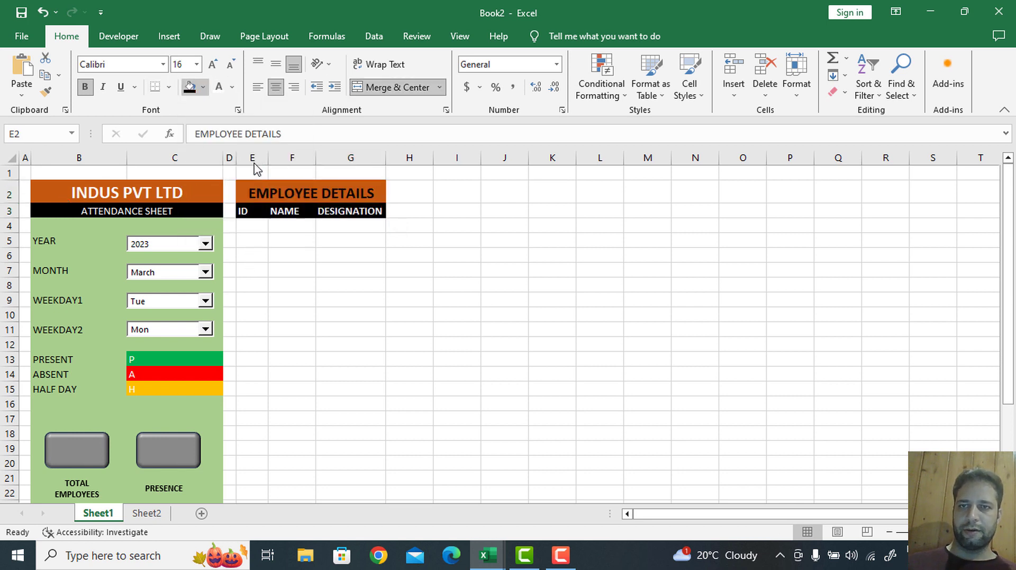
pyautogui.click(218, 89)
pyautogui.click(361, 315)
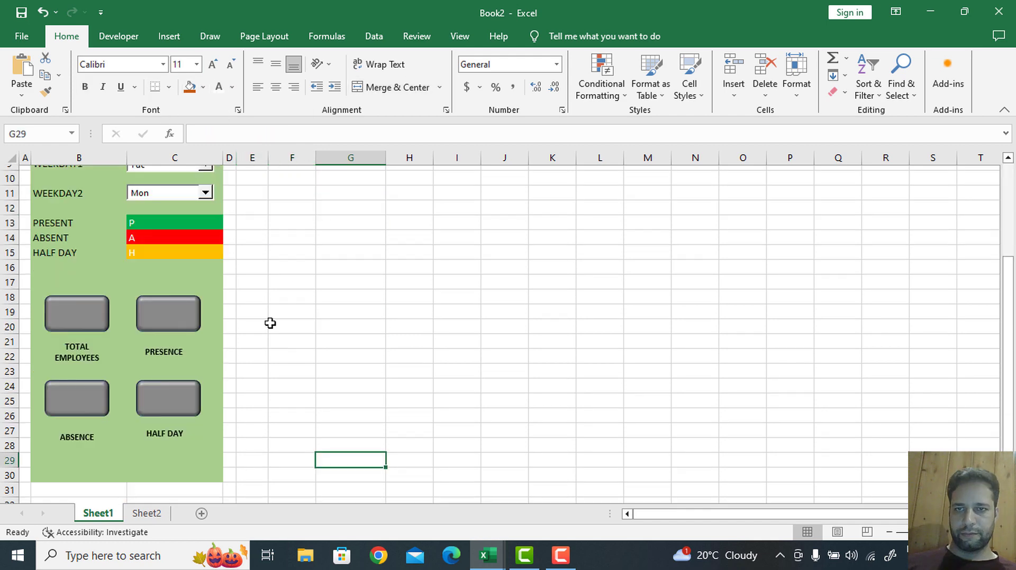
# Apply all borders to the employee table cells E4:G30
pyautogui.scroll(3, 270, 324)
pyautogui.moveTo(256, 225); pyautogui.dragTo(345, 470)
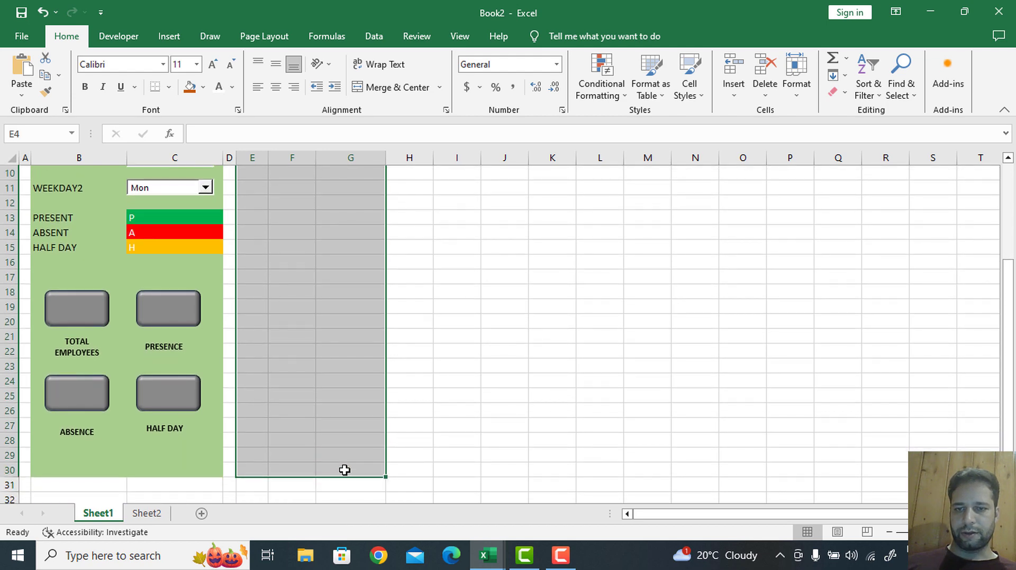
pyautogui.click(168, 87)
pyautogui.click(172, 215)
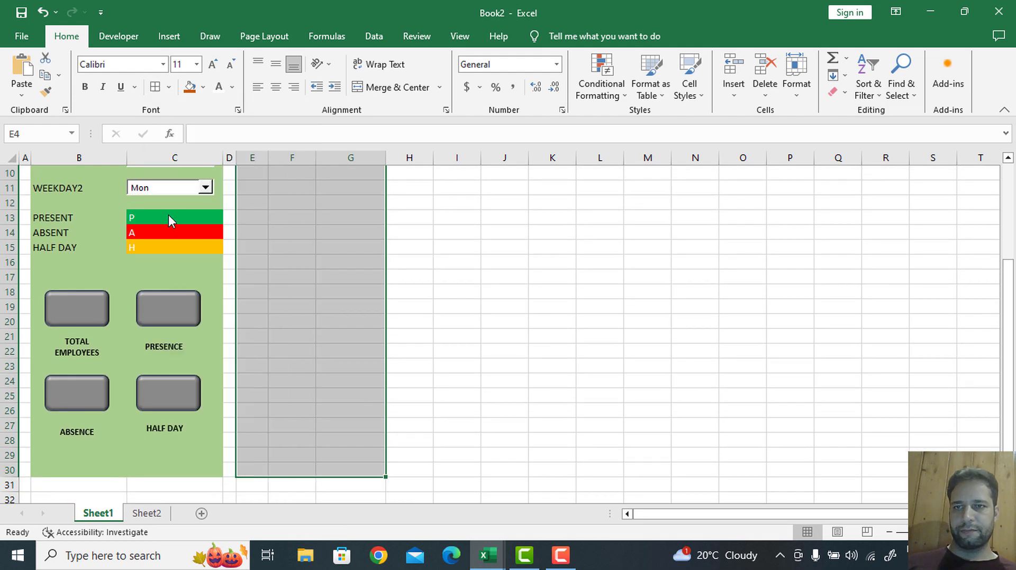
pyautogui.scroll(3, 354, 285)
pyautogui.click(458, 254)
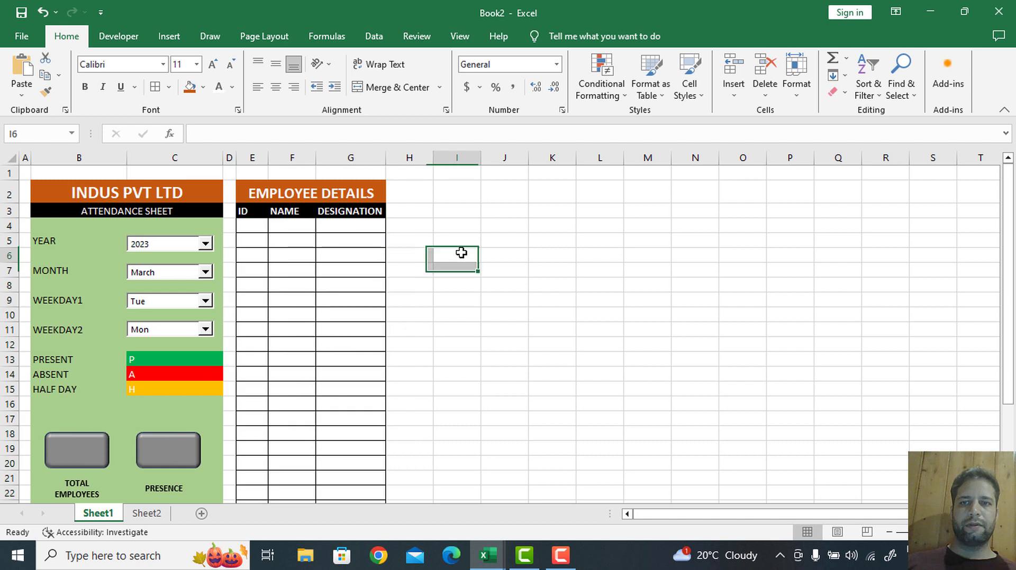
# Enter the first employee ID in E4 and fill consecutive IDs down to E9
pyautogui.click(251, 228)
pyautogui.press('End')
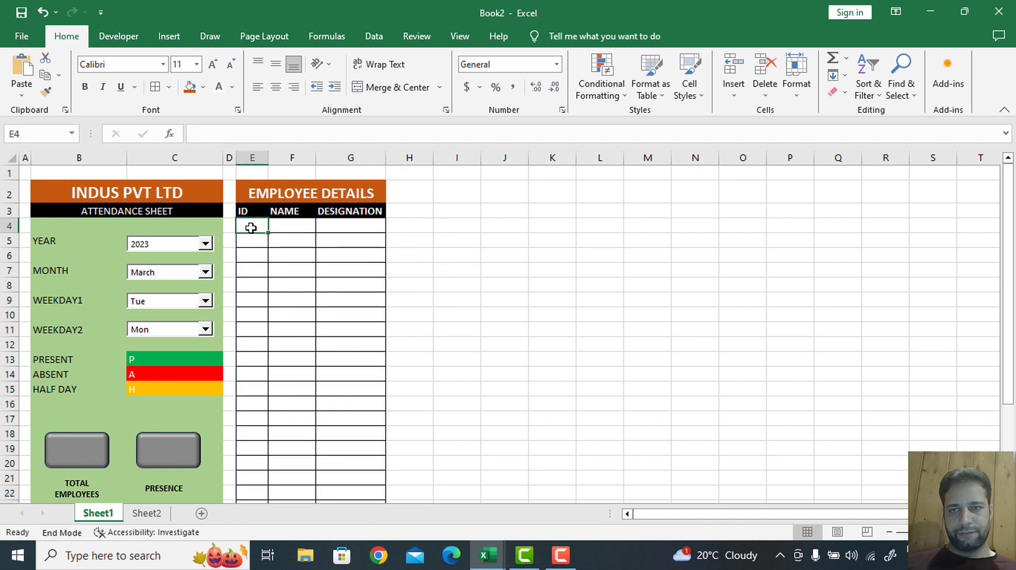
pyautogui.write('10112')
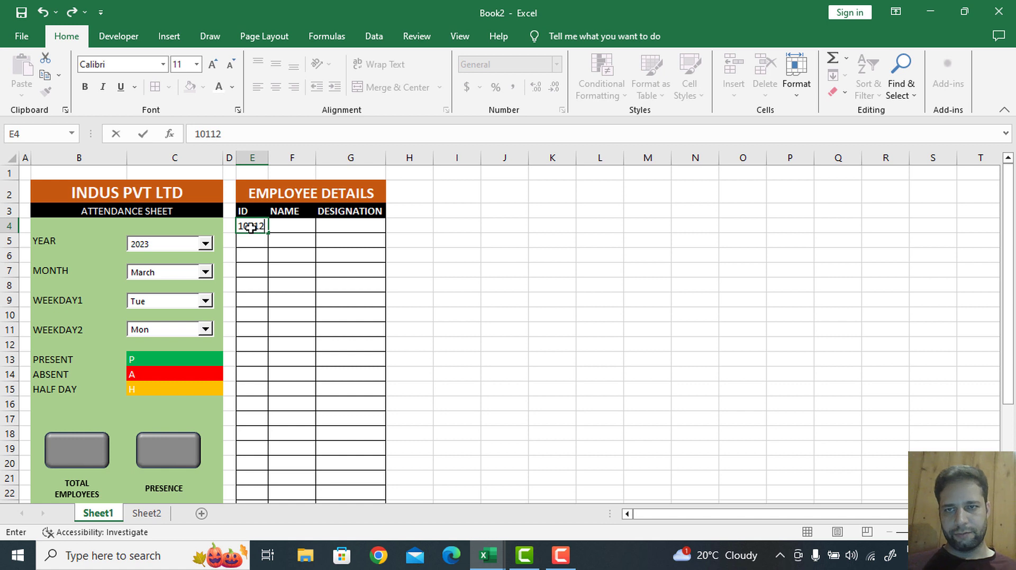
pyautogui.press('Return')
pyautogui.click(262, 225)
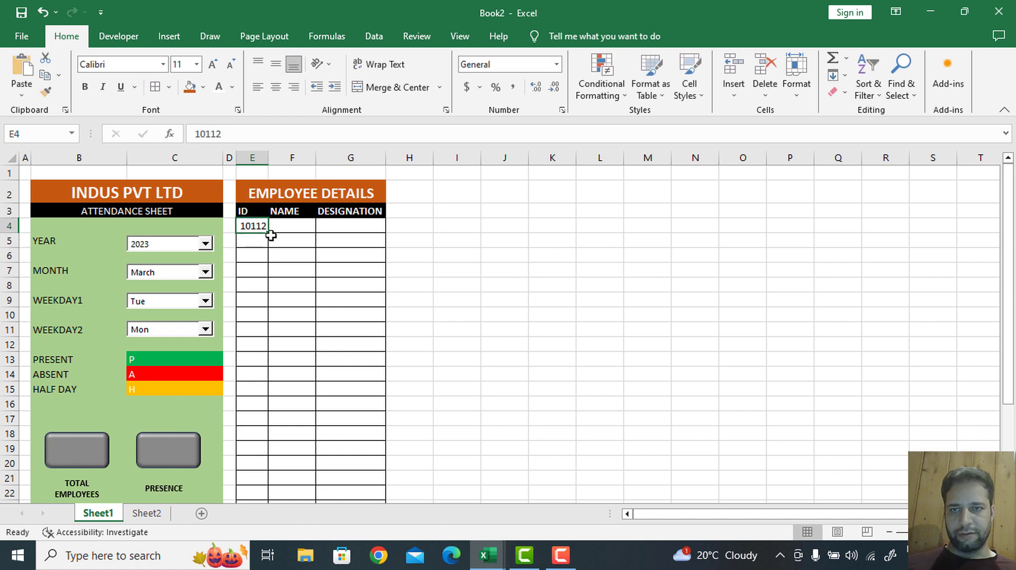
pyautogui.moveTo(268, 232); pyautogui.dragTo(268, 302)
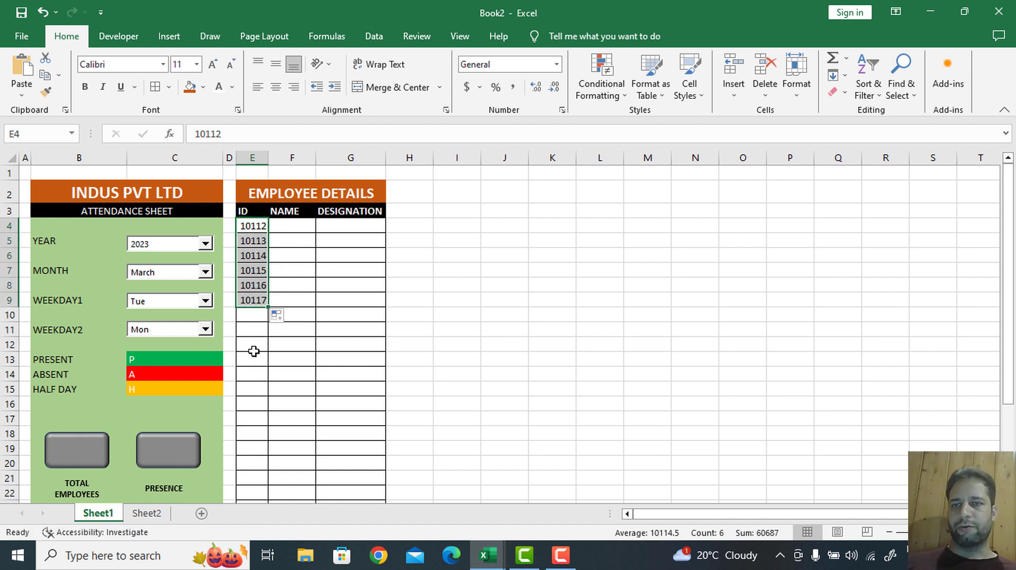
pyautogui.click(415, 198)
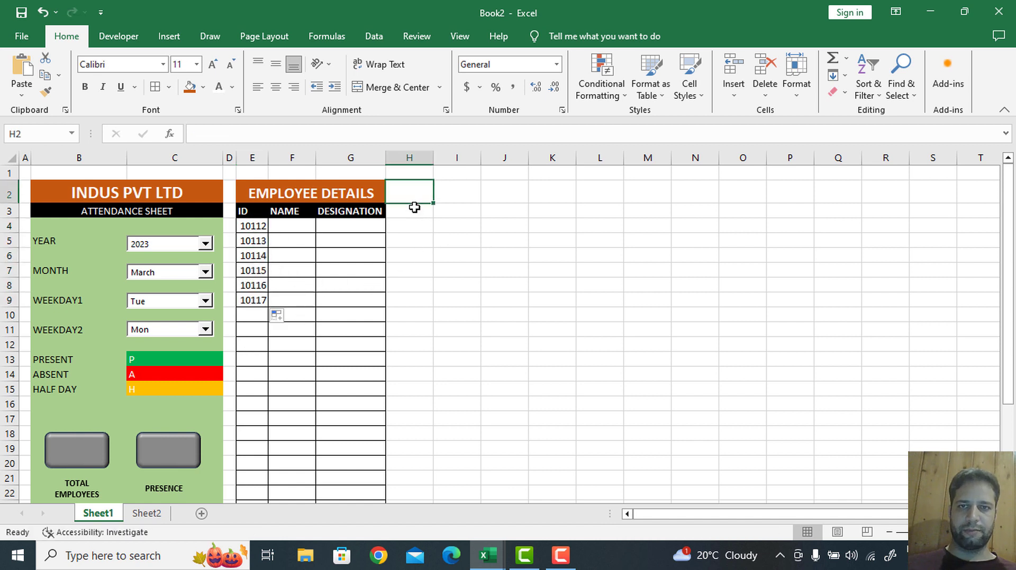
pyautogui.scroll(-9, 249, 238)
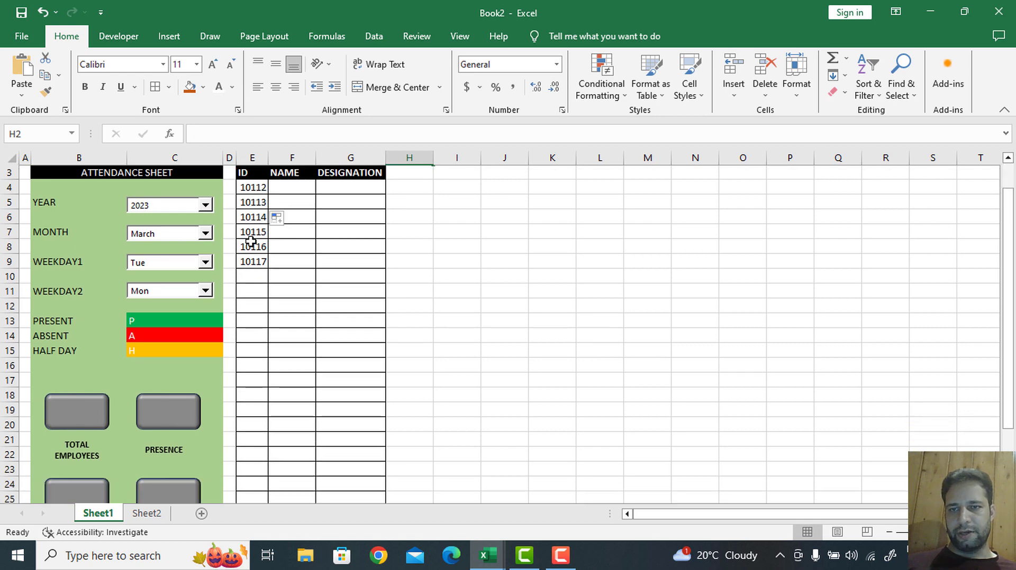
# Enter =COUNT(E4:E30) in cell E31 below the ID column to count the employees
pyautogui.scroll(3, 253, 378)
pyautogui.click(250, 350)
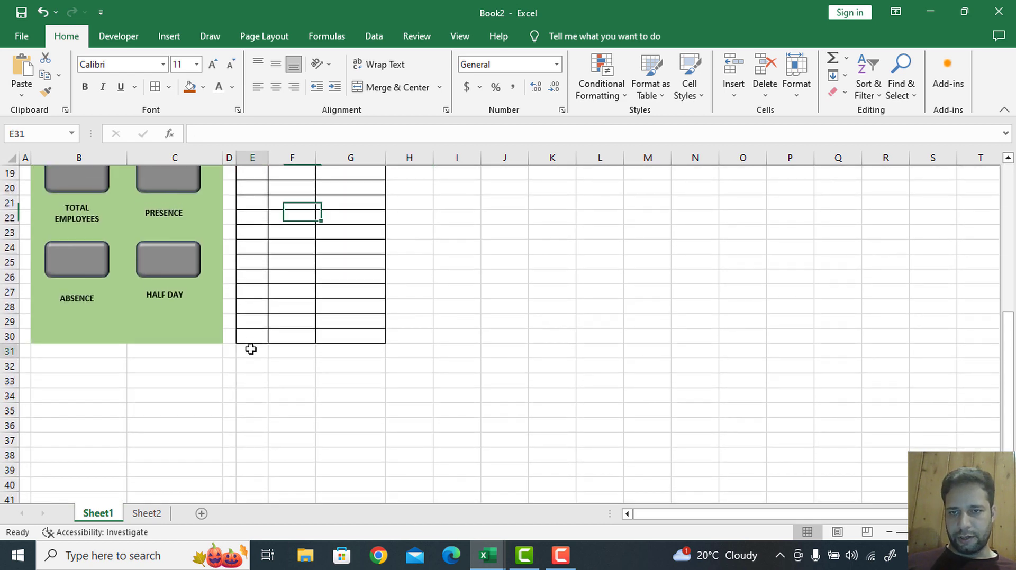
pyautogui.write('=COUNT')
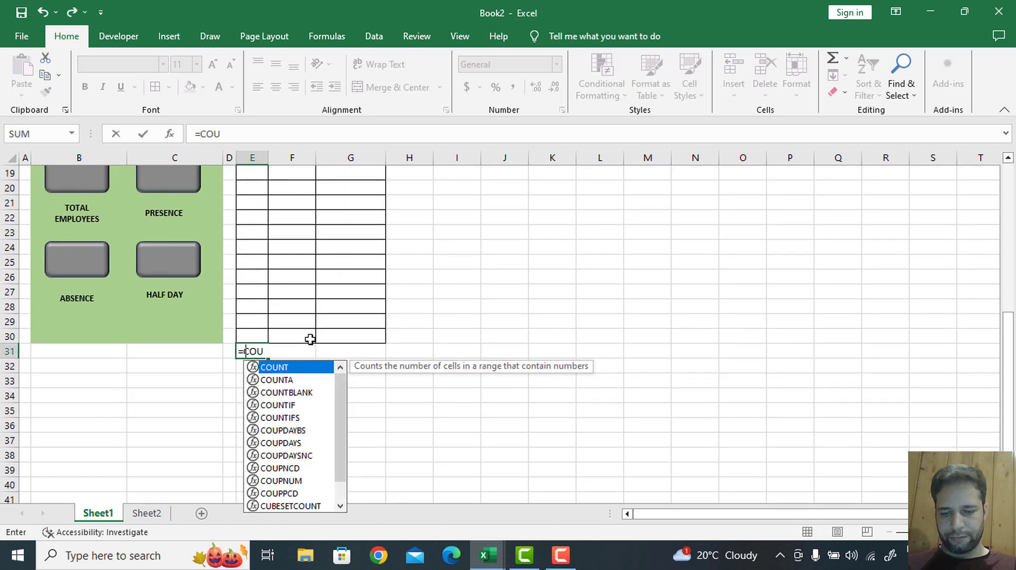
pyautogui.doubleClick(286, 367)
pyautogui.scroll(6, 267, 267)
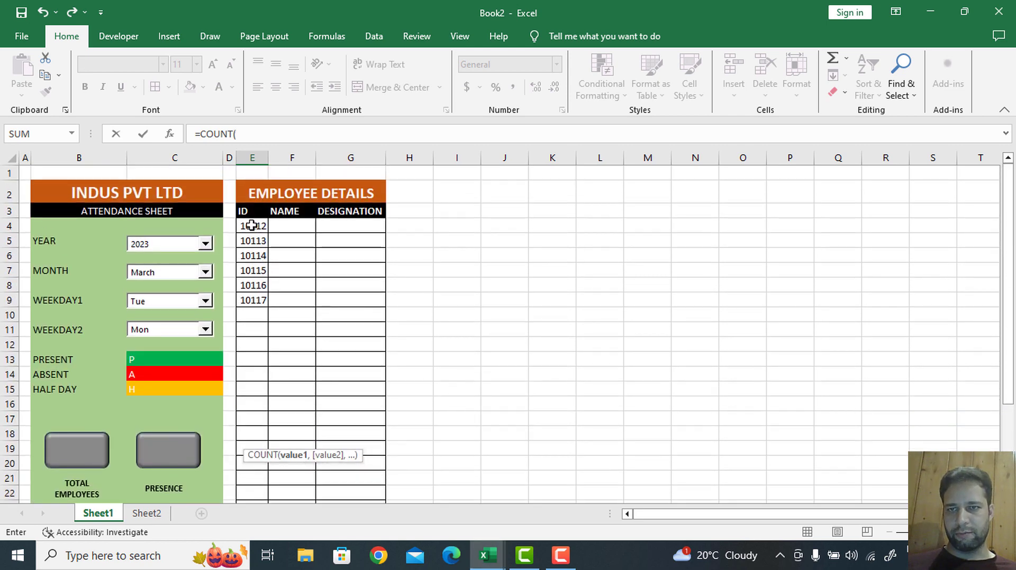
pyautogui.moveTo(251, 226); pyautogui.dragTo(256, 443)
pyautogui.scroll(4, 256, 443)
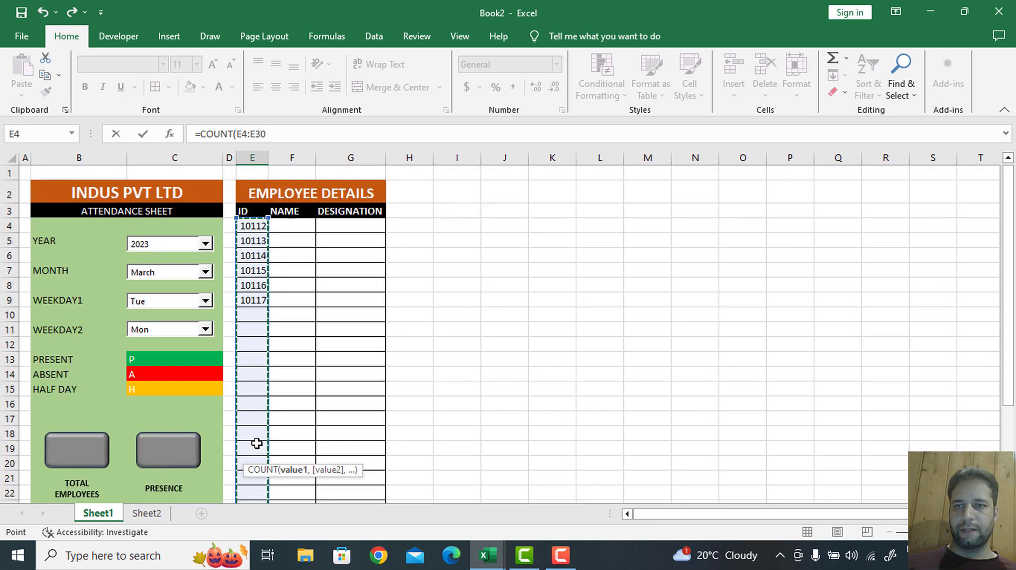
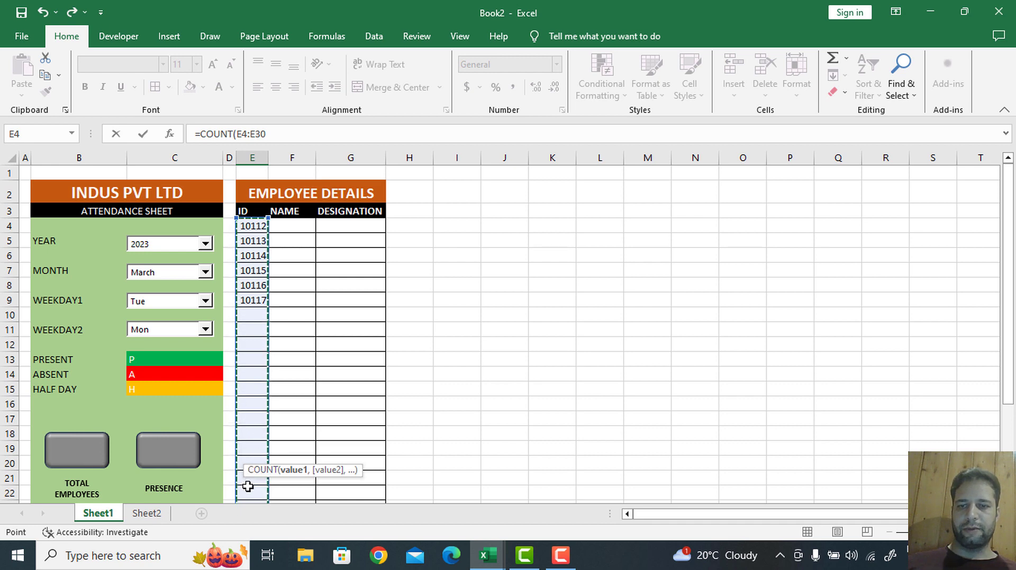
pyautogui.scroll(-4, 248, 486)
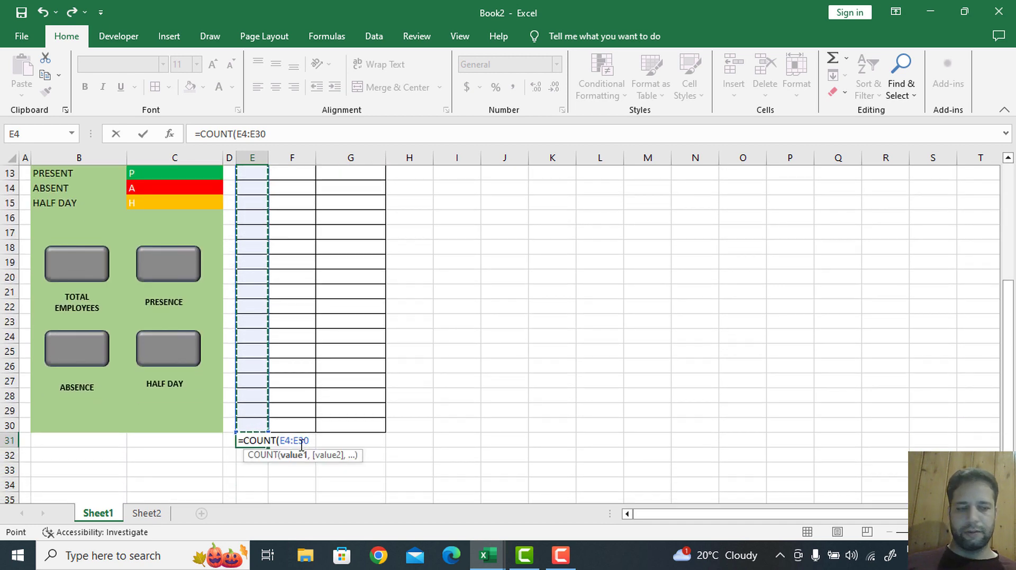
pyautogui.press('Return')
pyautogui.scroll(4, 257, 443)
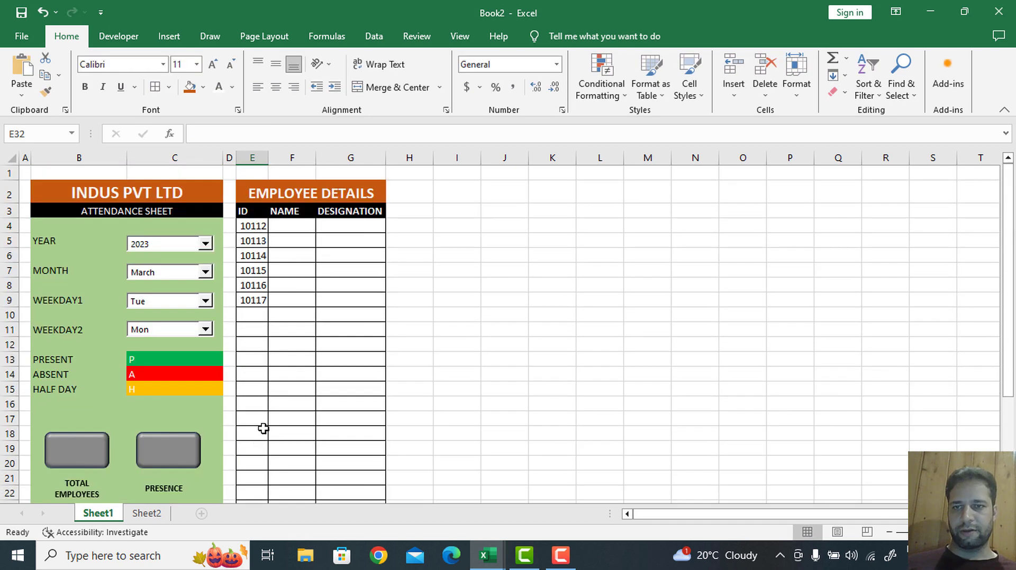
pyautogui.scroll(-6, 256, 313)
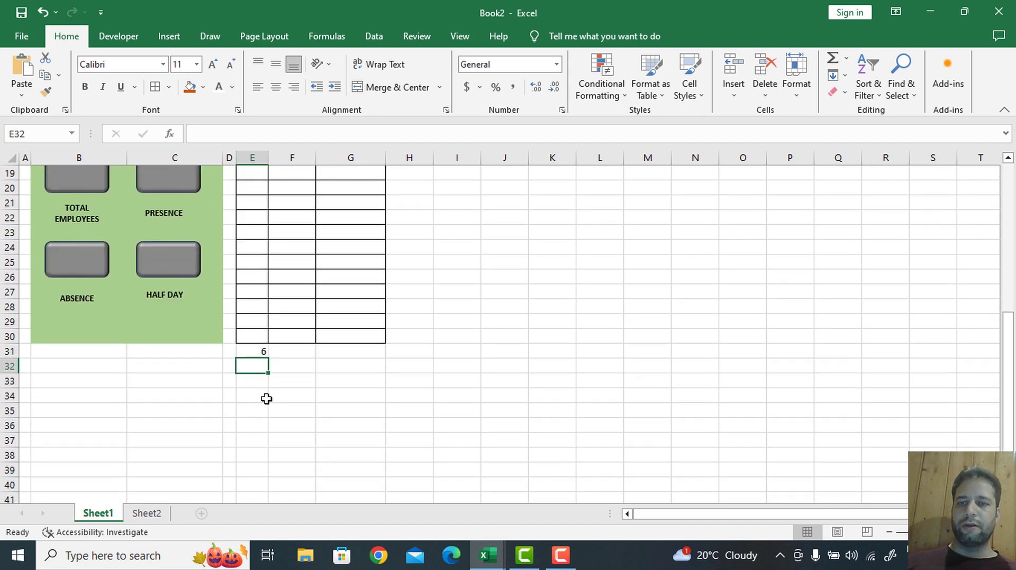
# Change the font colour of the count in E31 to light grey
pyautogui.click(260, 353)
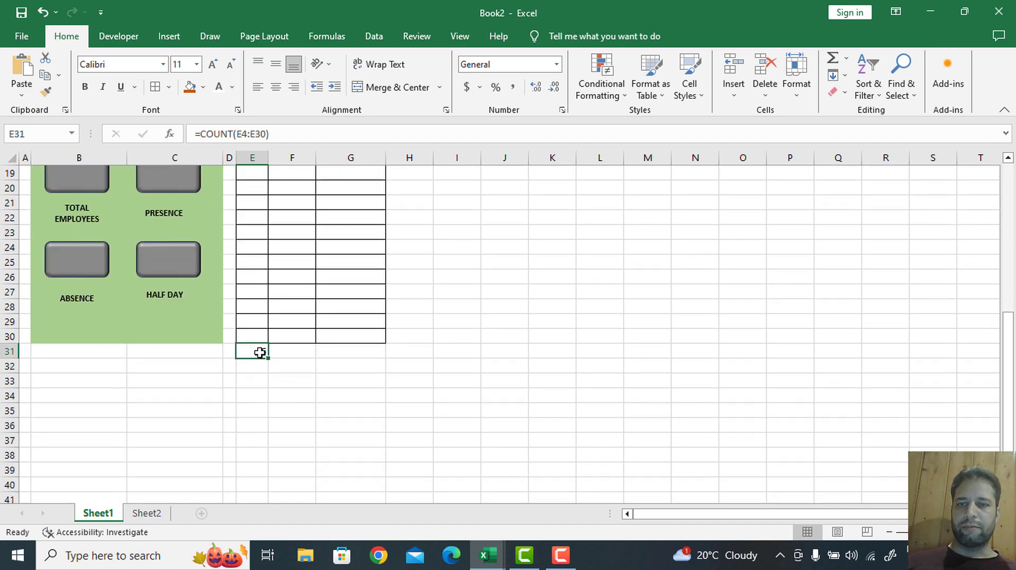
pyautogui.click(233, 88)
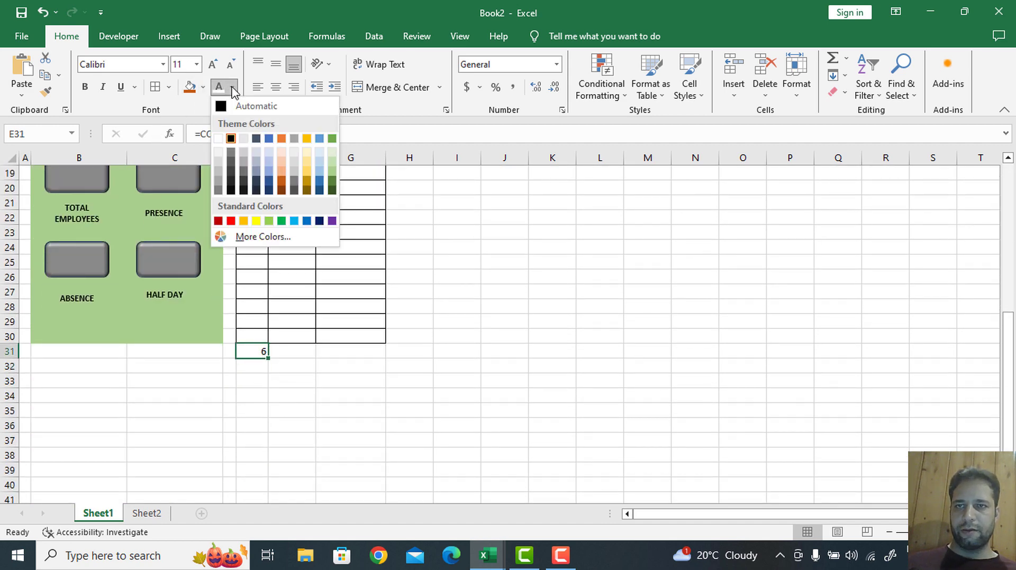
pyautogui.click(216, 171)
pyautogui.scroll(6, 303, 312)
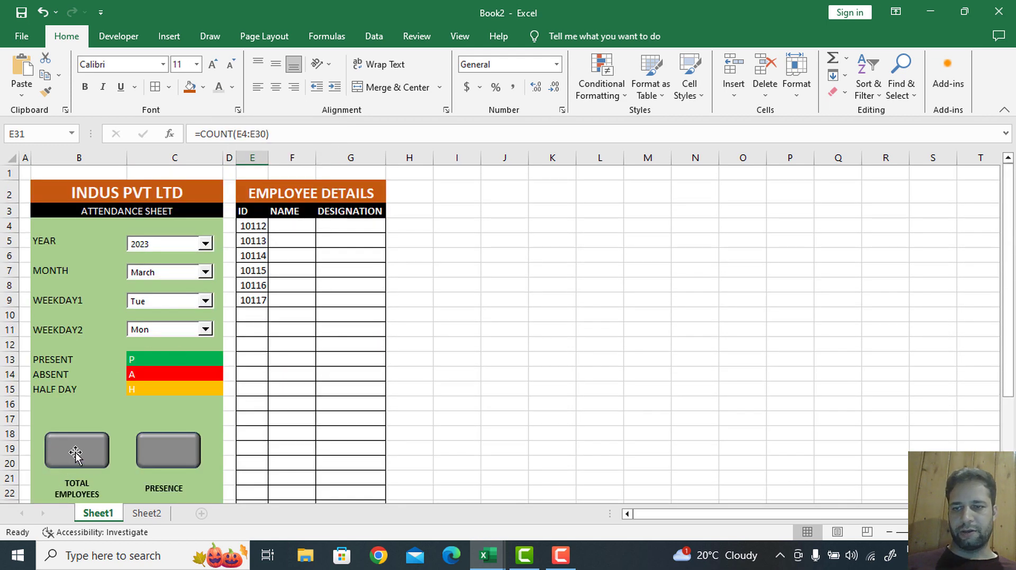
# Link the box above the TOTAL EMPLOYEES label to cell E31 with the formula =$E$31
pyautogui.scroll(-2, 74, 455)
pyautogui.click(83, 353)
pyautogui.click(74, 354)
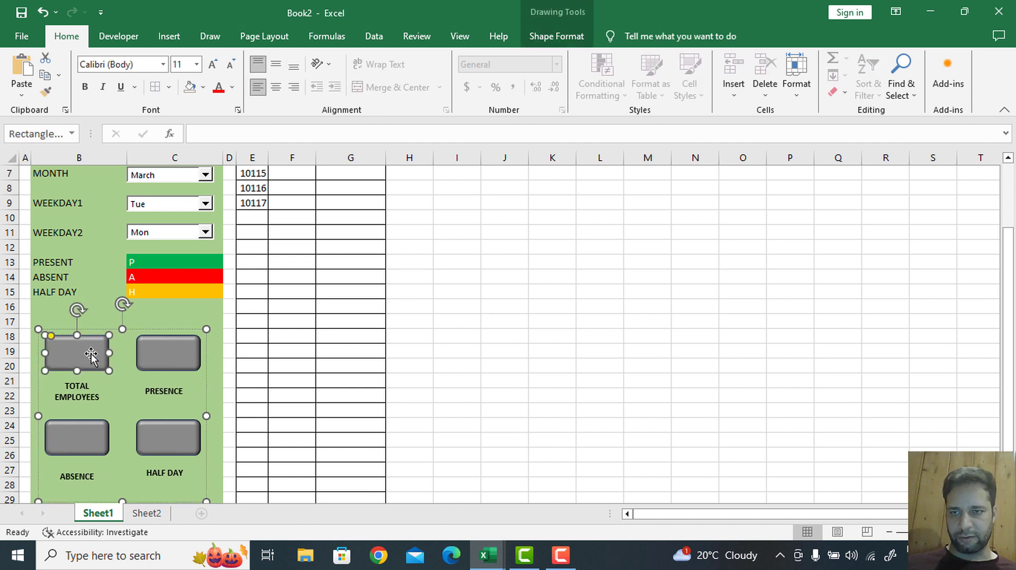
pyautogui.click(214, 138)
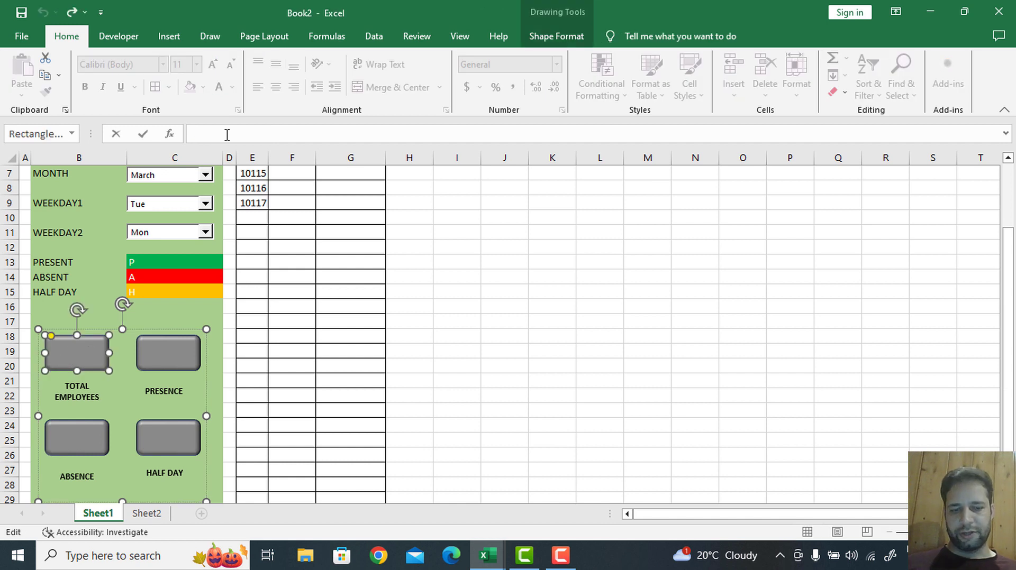
pyautogui.write('=')
pyautogui.scroll(-5, 263, 378)
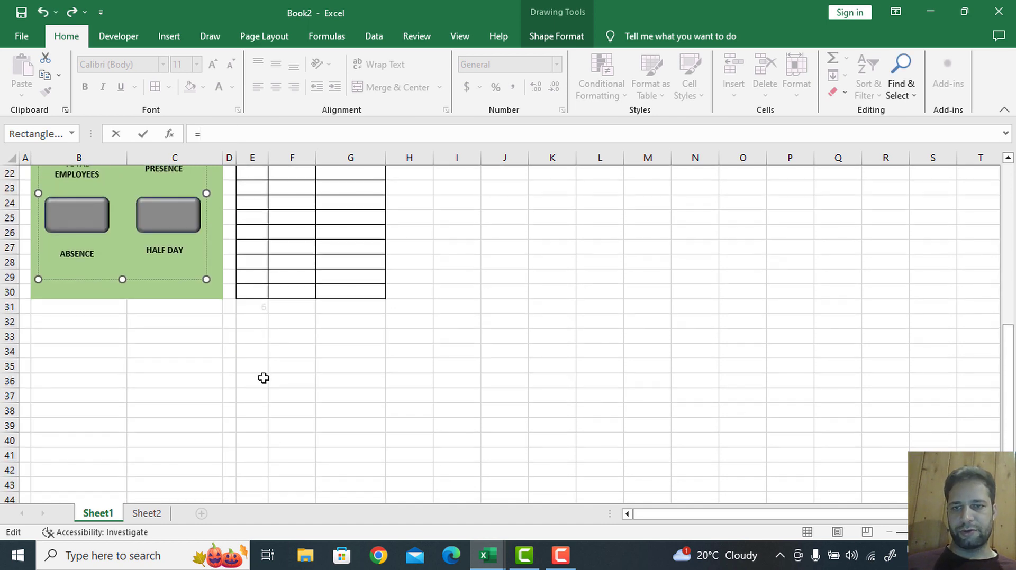
pyautogui.click(256, 307)
pyautogui.press('Return')
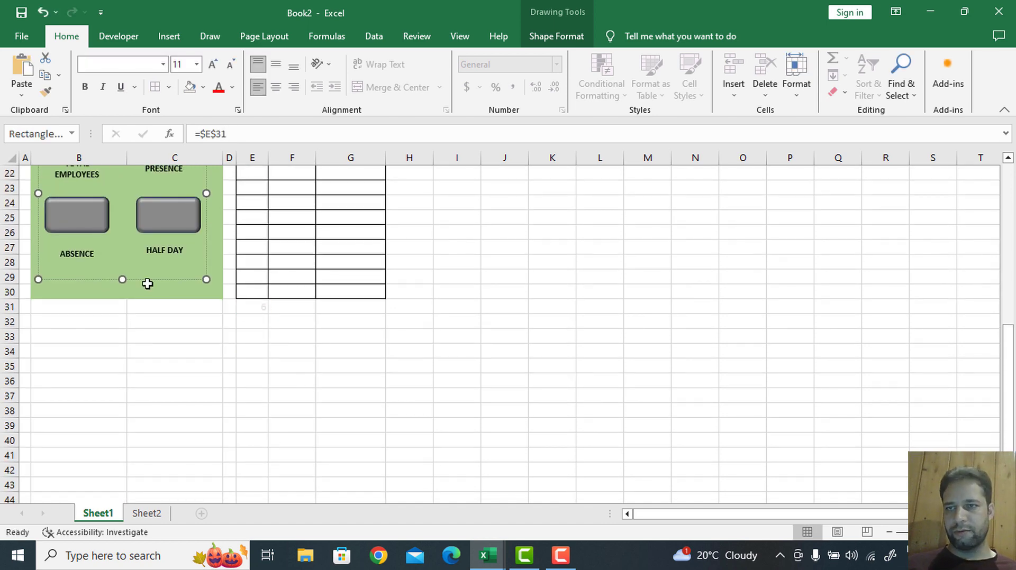
pyautogui.scroll(3, 127, 275)
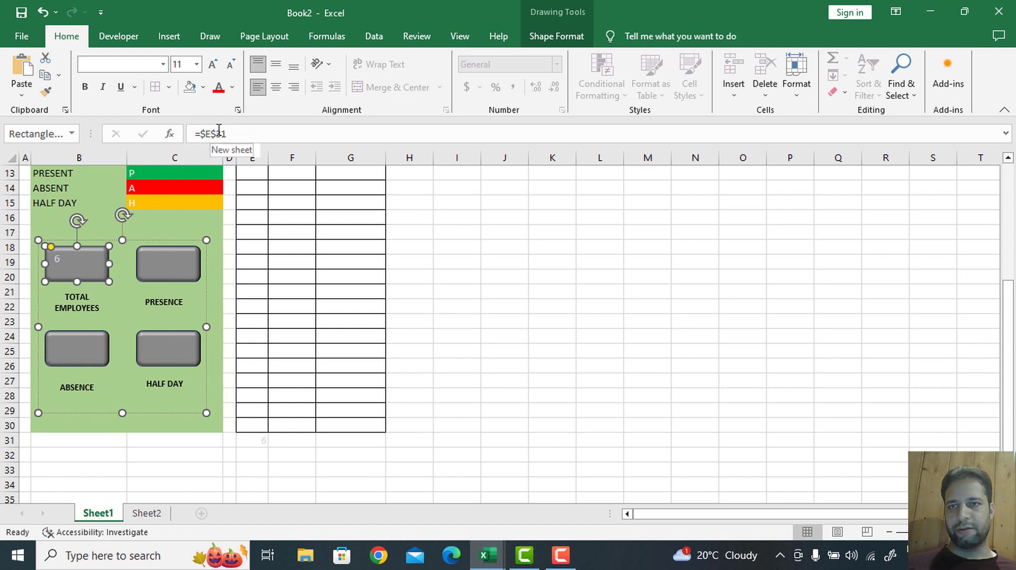
pyautogui.moveTo(227, 134); pyautogui.dragTo(188, 134)
pyautogui.scroll(3, 138, 216)
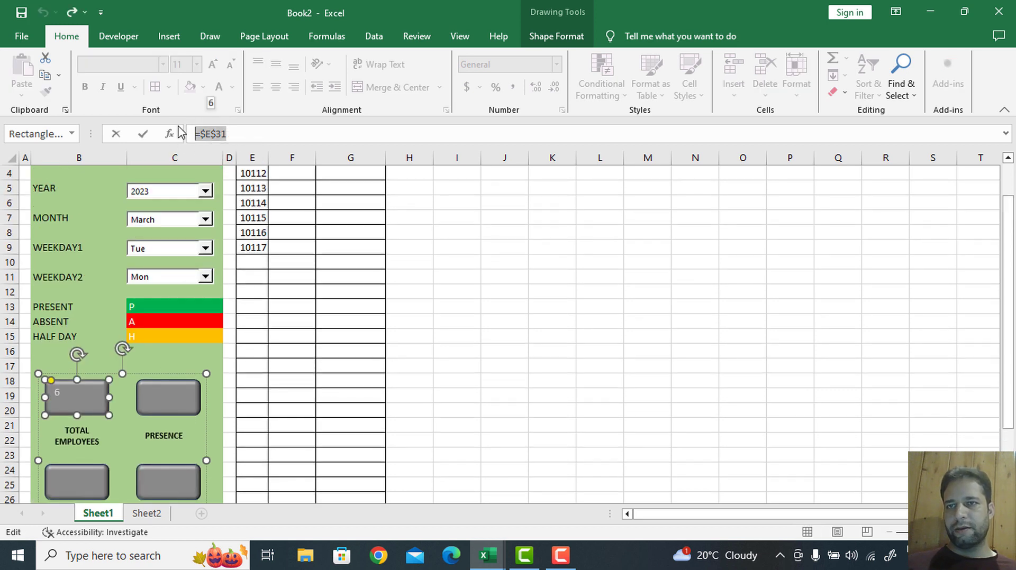
pyautogui.press('Escape')
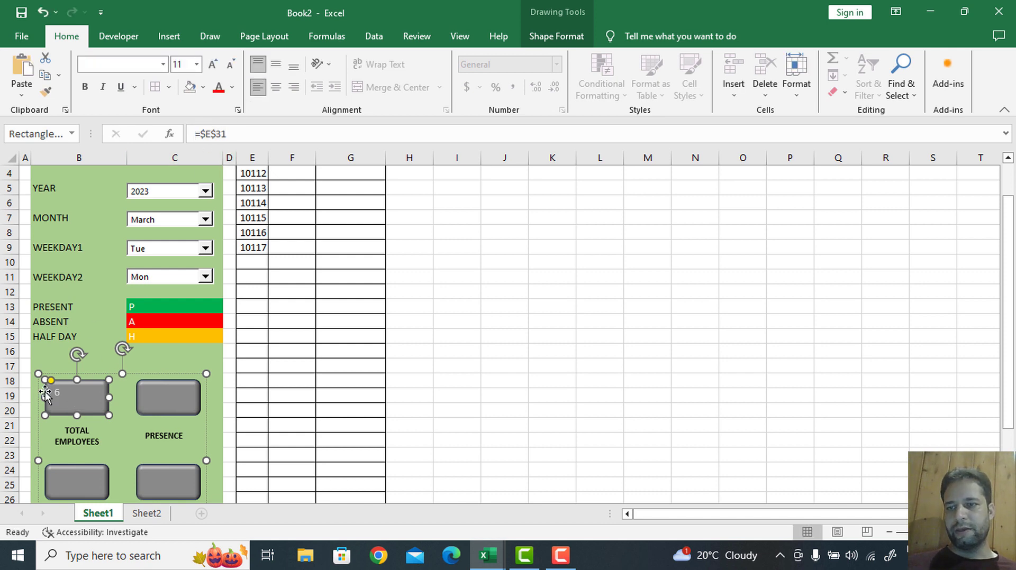
# Format the TOTAL EMPLOYEES box's number as 20 pt bold, centred horizontally and vertically
pyautogui.click(212, 66)
pyautogui.click(212, 66)
pyautogui.click(212, 66)
pyautogui.click(85, 88)
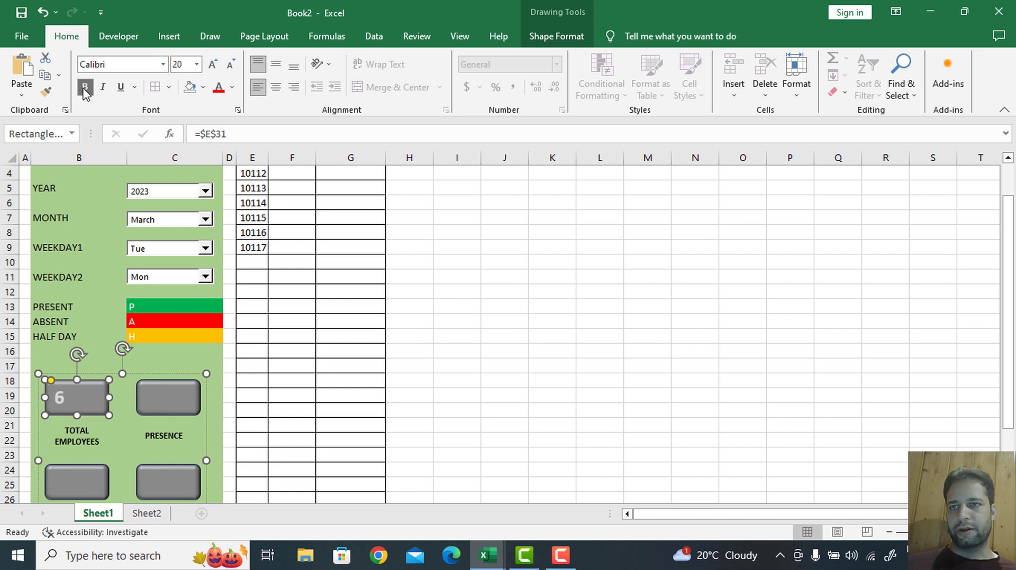
pyautogui.click(276, 64)
pyautogui.click(276, 86)
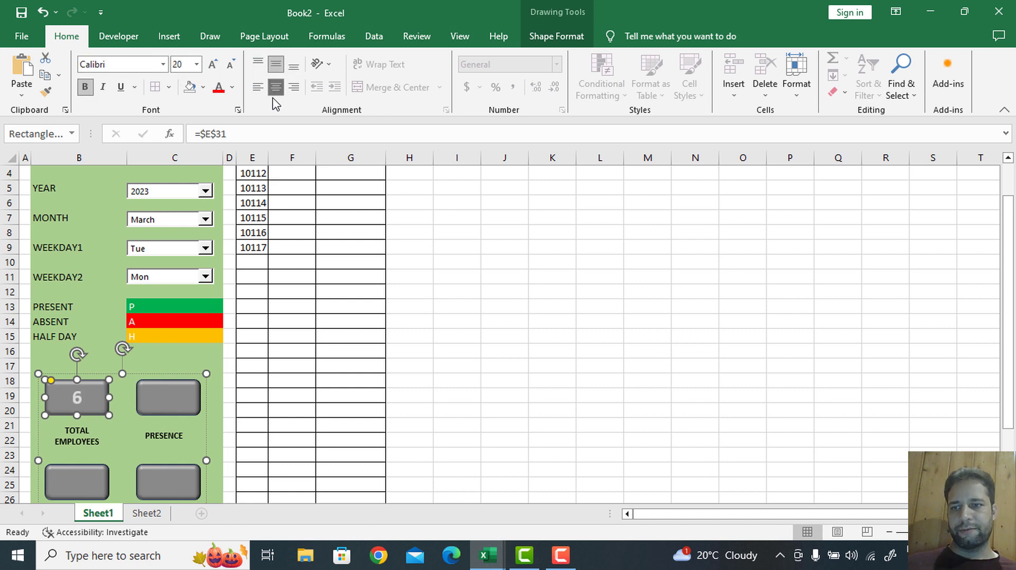
pyautogui.click(202, 89)
pyautogui.click(202, 138)
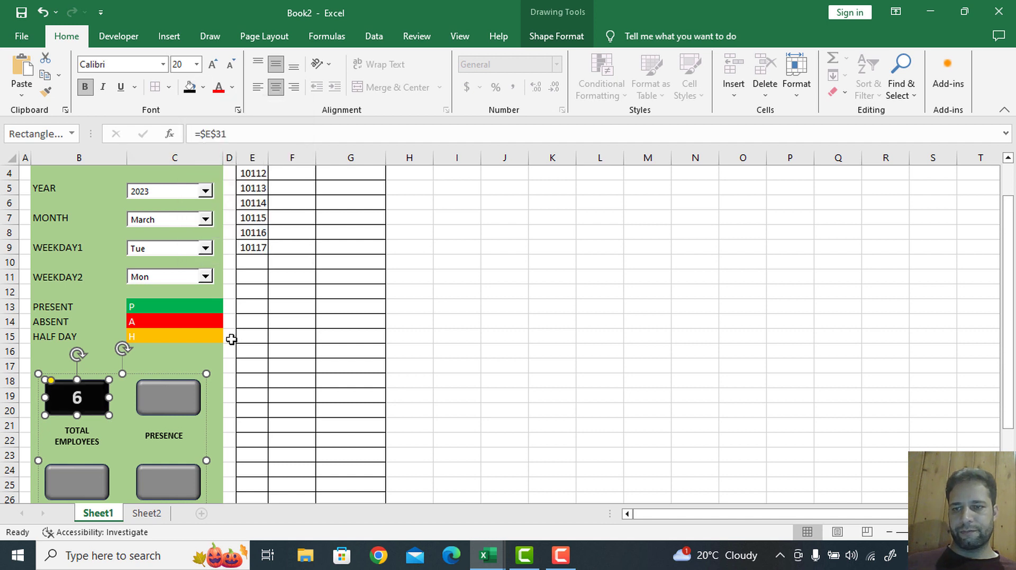
pyautogui.hotkey('ctrl', 'z')
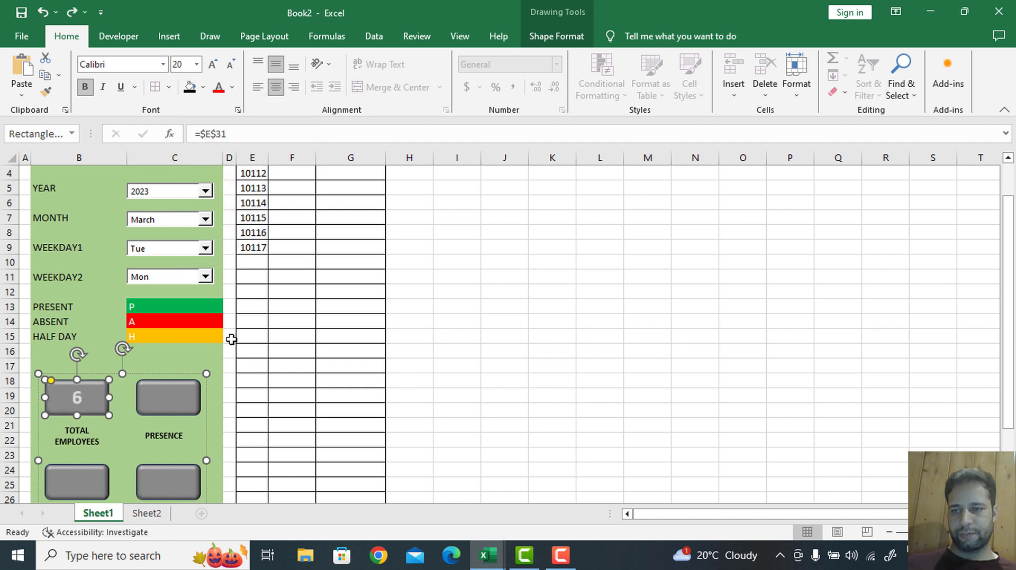
# Set the font colour of the TOTAL EMPLOYEES box's number to black
pyautogui.click(232, 87)
pyautogui.click(230, 139)
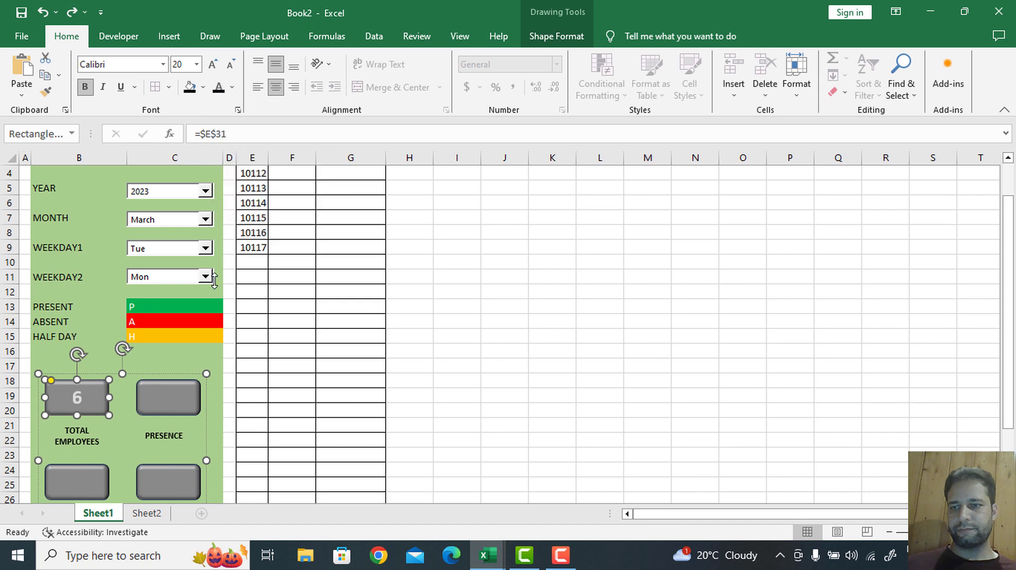
pyautogui.click(277, 289)
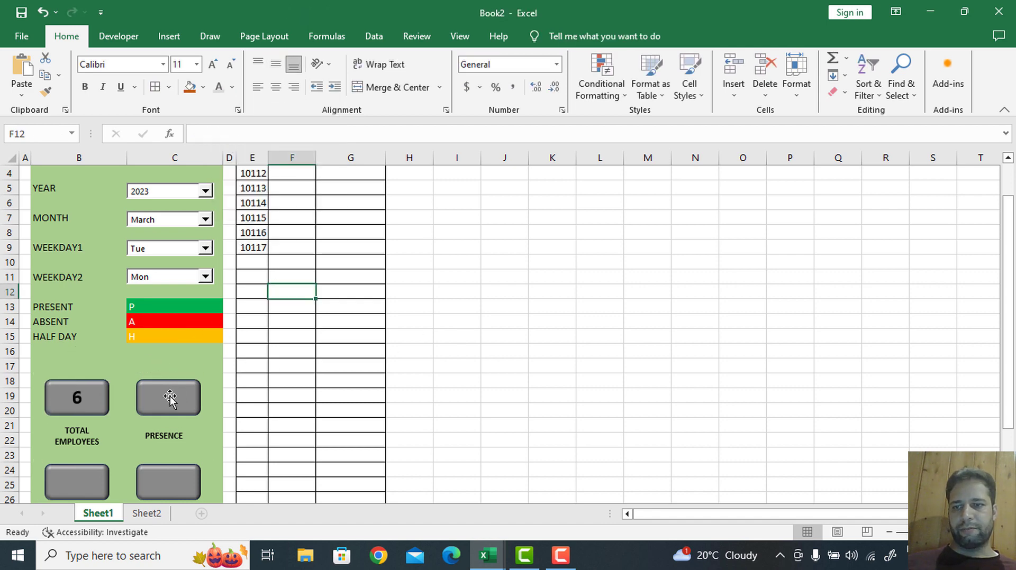
# Review the summary boxes and the year and month drop-down lists on the attendance sheet
pyautogui.scroll(1, 169, 363)
pyautogui.scroll(-2, 166, 363)
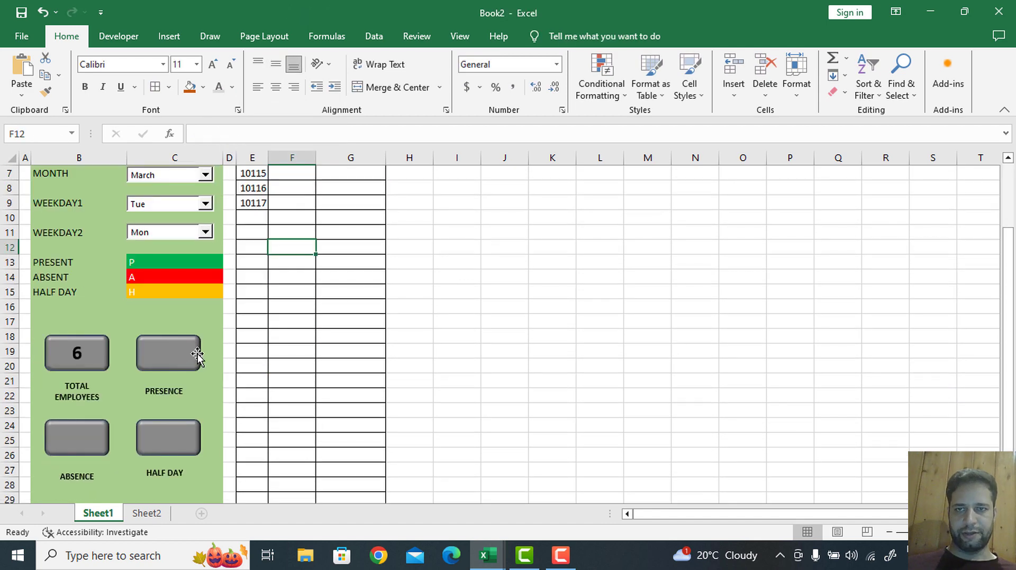
pyautogui.scroll(2, 197, 358)
pyautogui.scroll(-2, 354, 252)
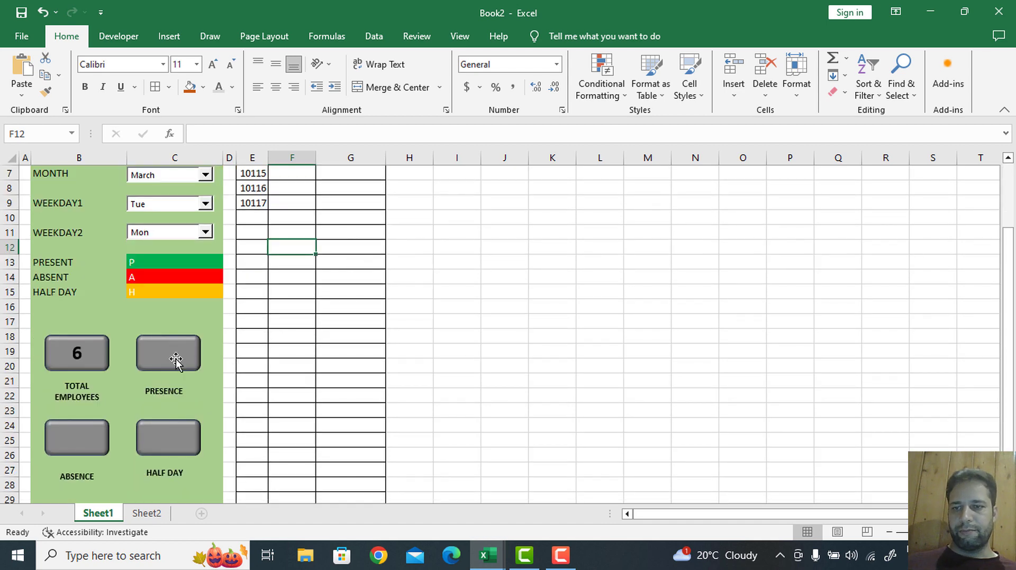
pyautogui.scroll(2, 377, 393)
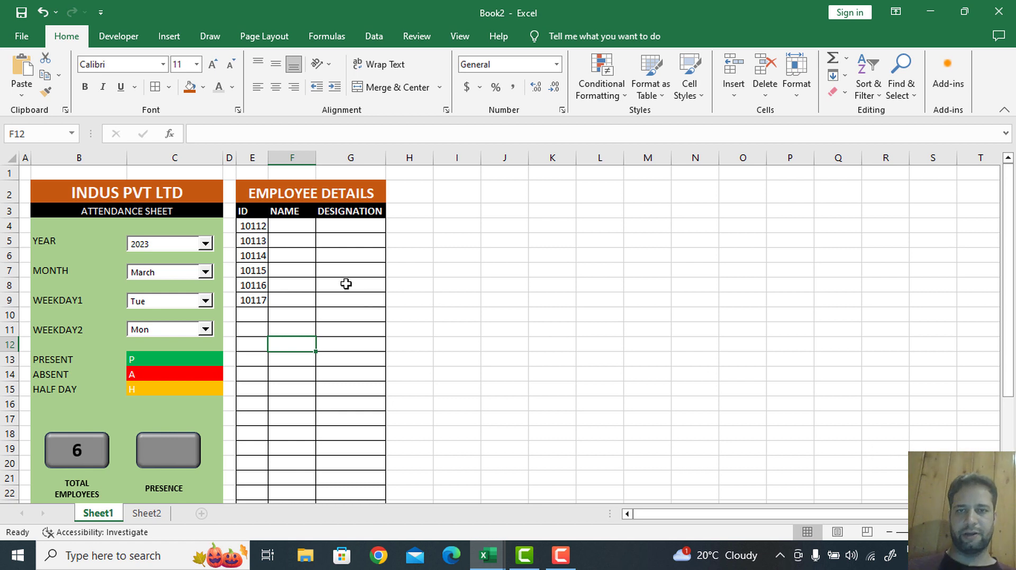
pyautogui.click(409, 212)
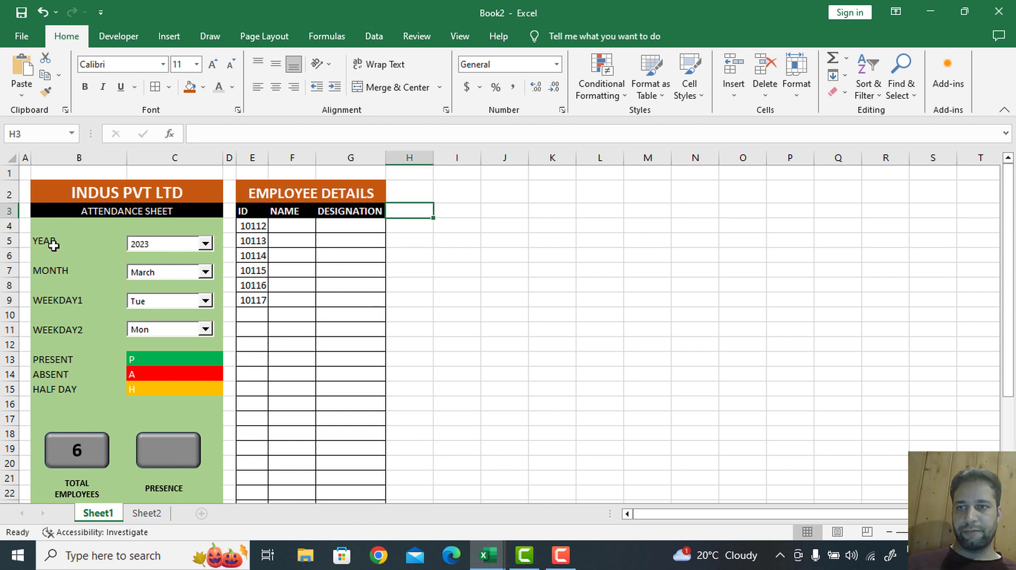
pyautogui.click(205, 244)
pyautogui.click(204, 245)
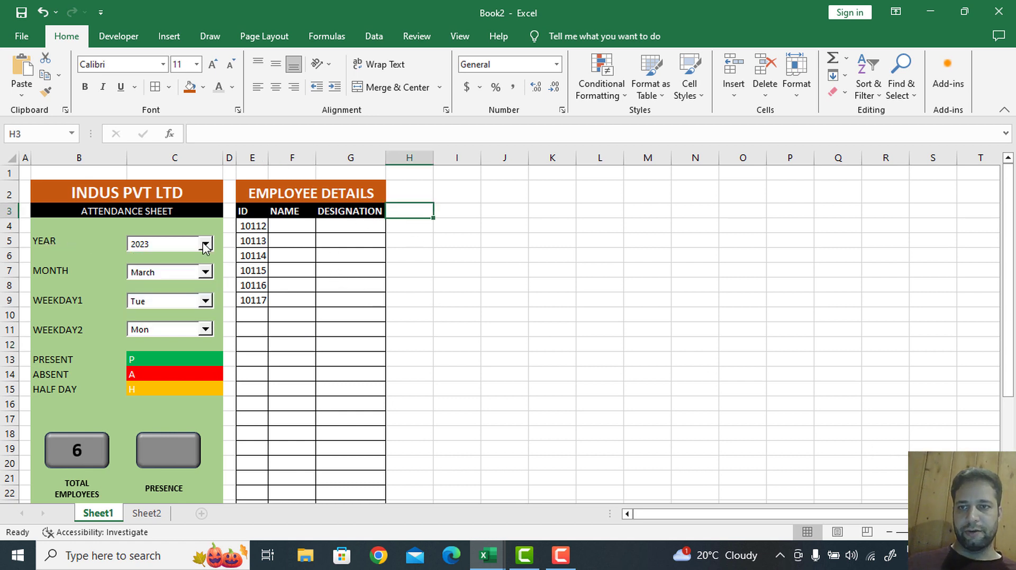
pyautogui.click(204, 272)
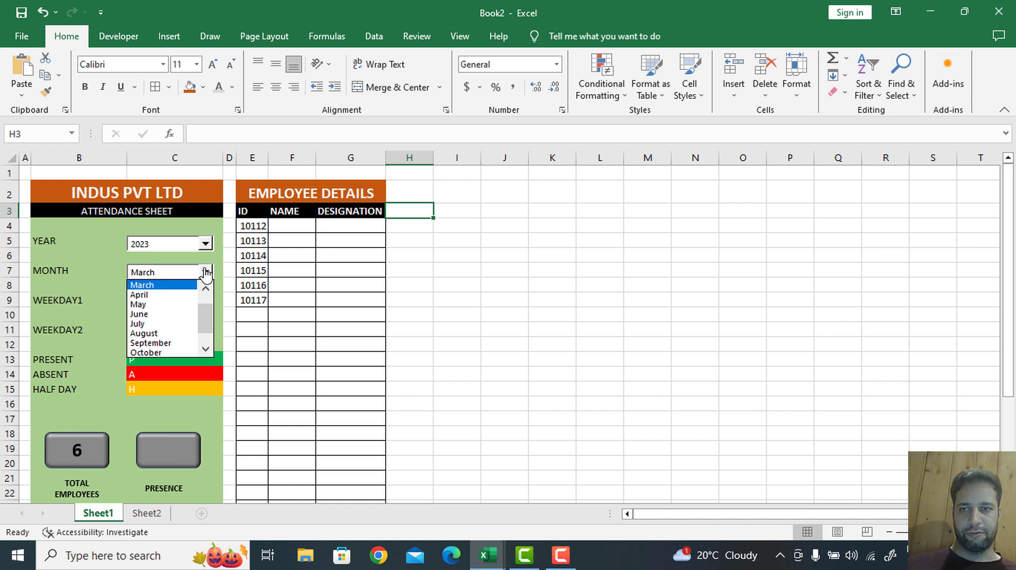
pyautogui.click(411, 225)
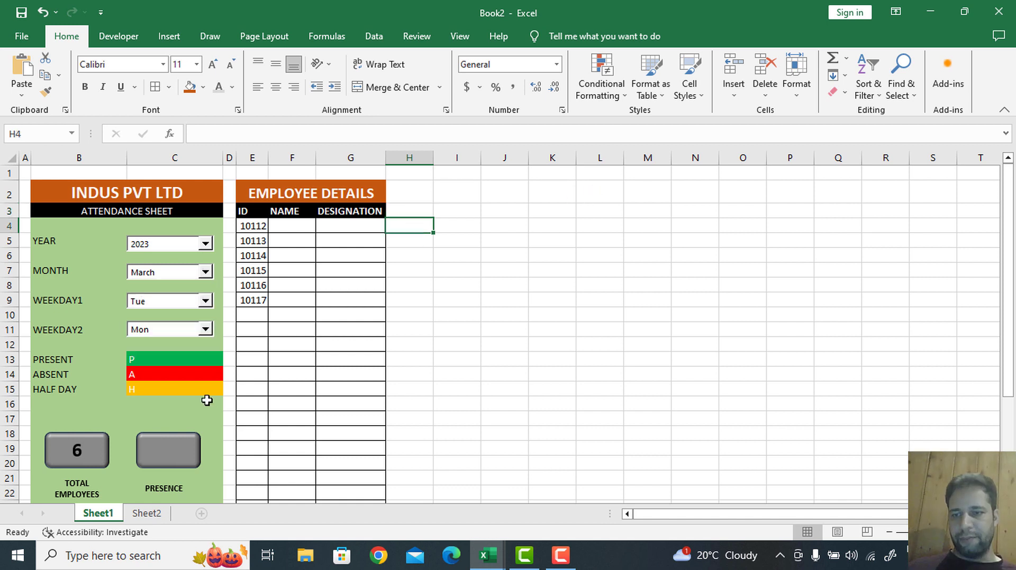
# Switch to Sheet2 and select cell D4 beneath the drop-downs' linked year value
pyautogui.click(150, 515)
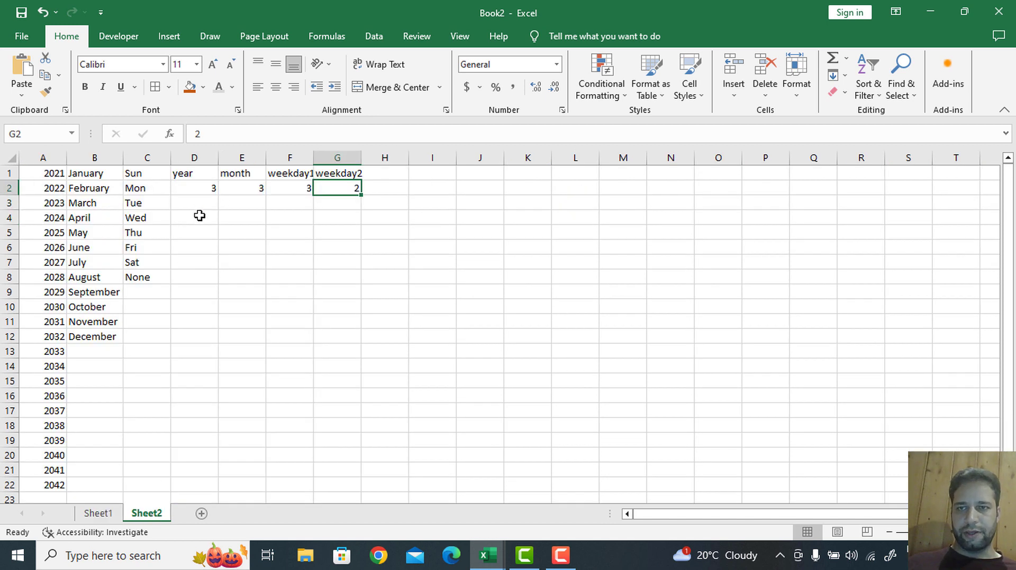
pyautogui.click(204, 218)
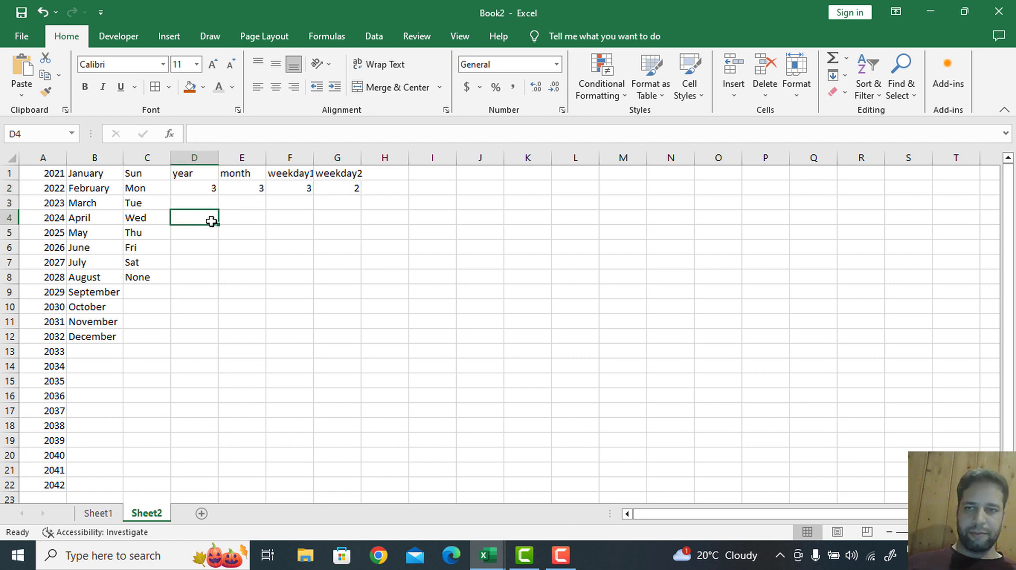
# Enter the label "STARTING DATE OF MONTH" in cell D5
pyautogui.click(212, 233)
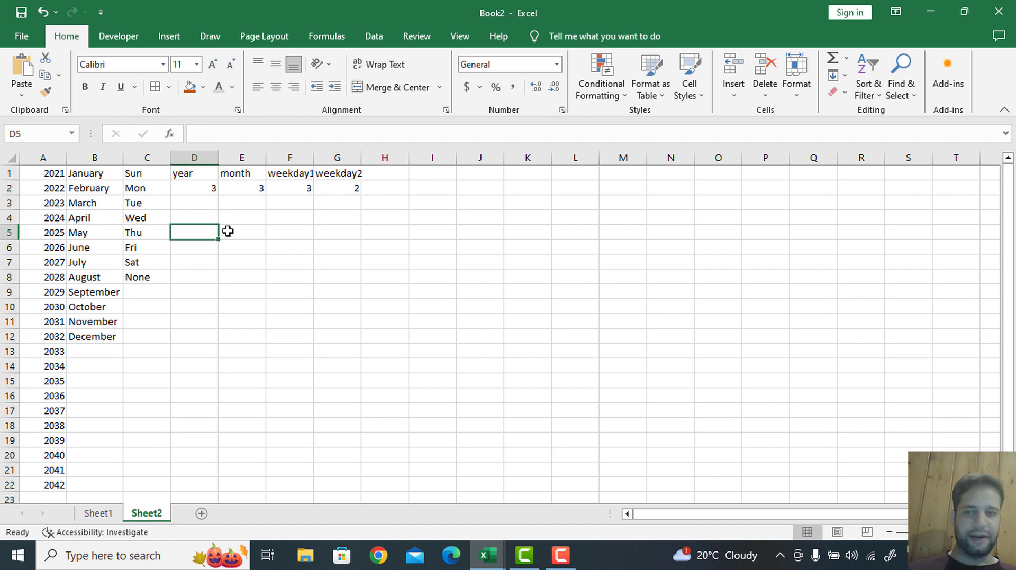
pyautogui.write('sT')
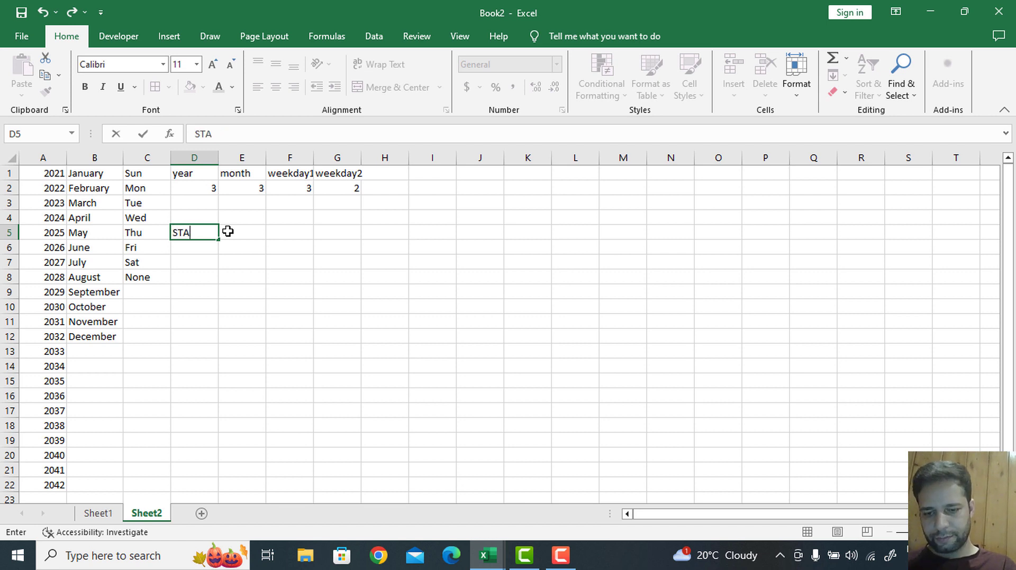
pyautogui.write('ARTING D')
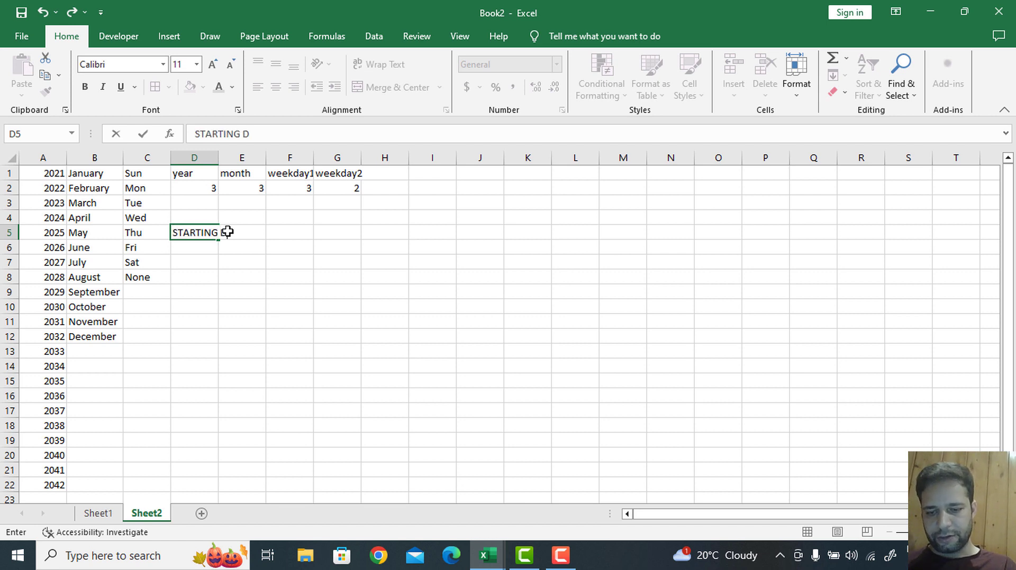
pyautogui.write('ATEW')
pyautogui.press('BackSpace')
pyautogui.press('BackSpace')
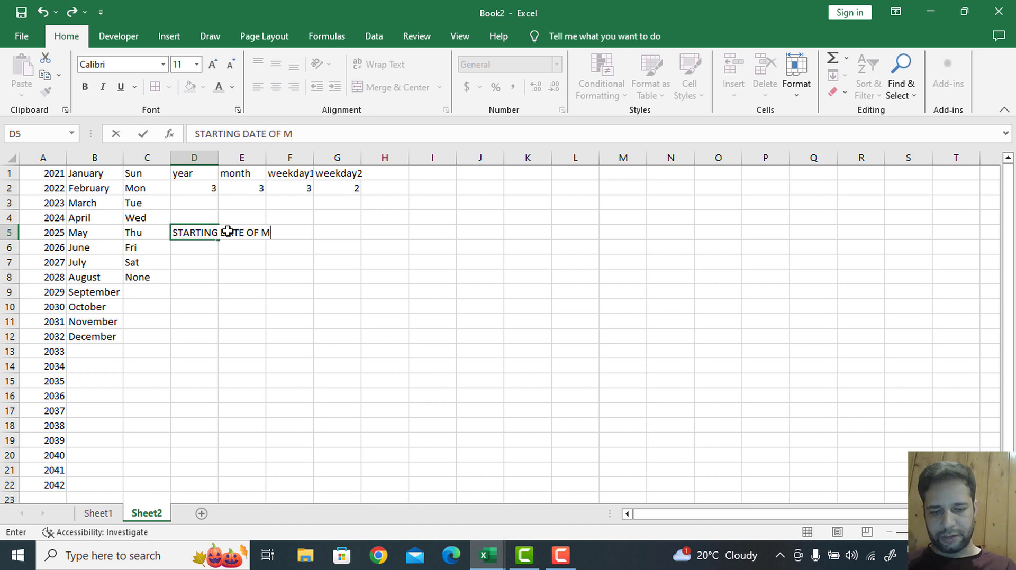
pyautogui.write('E OF MONTH')
pyautogui.press('Return')
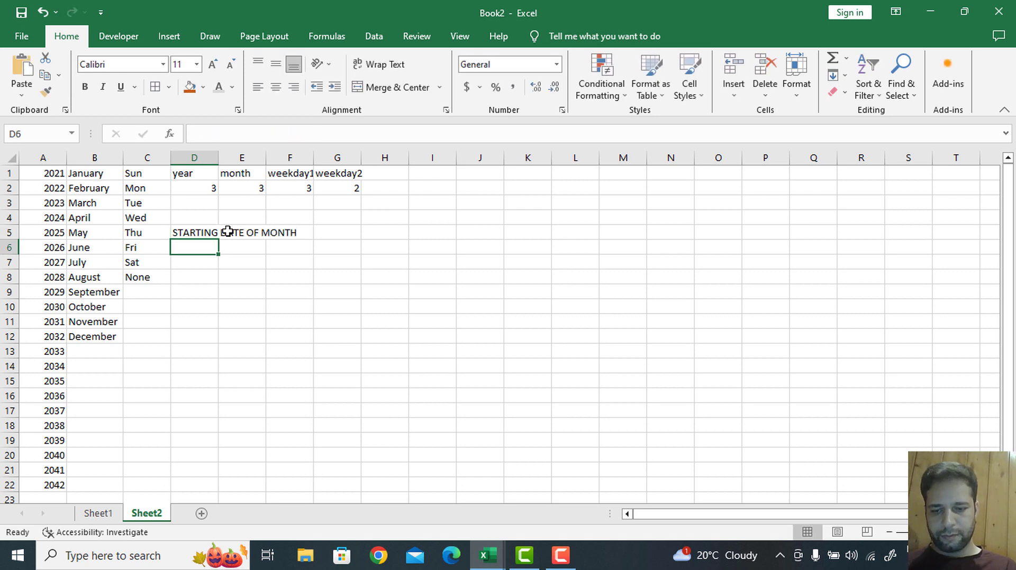
# Enter the label "END DATE OF MONTH" in cell D6
pyautogui.write('END DATE OF MO')
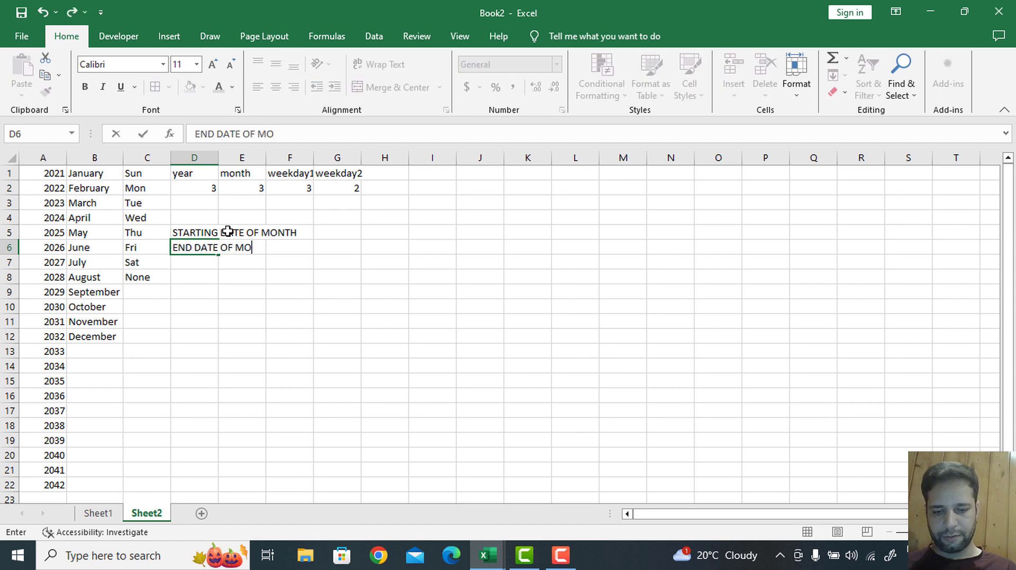
pyautogui.write('NTH')
pyautogui.hotkey('ctrl', 'Return')
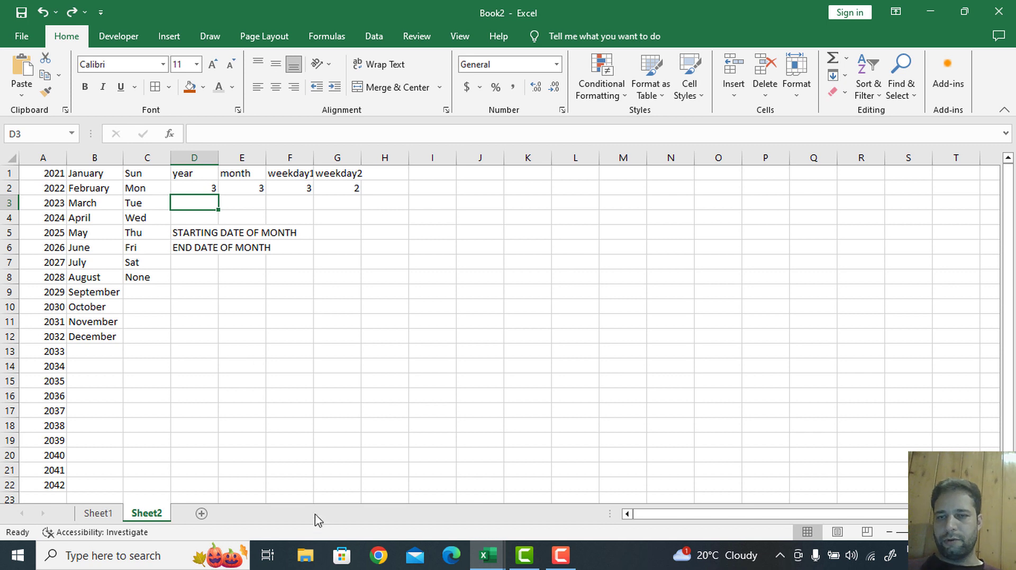
pyautogui.click(239, 248)
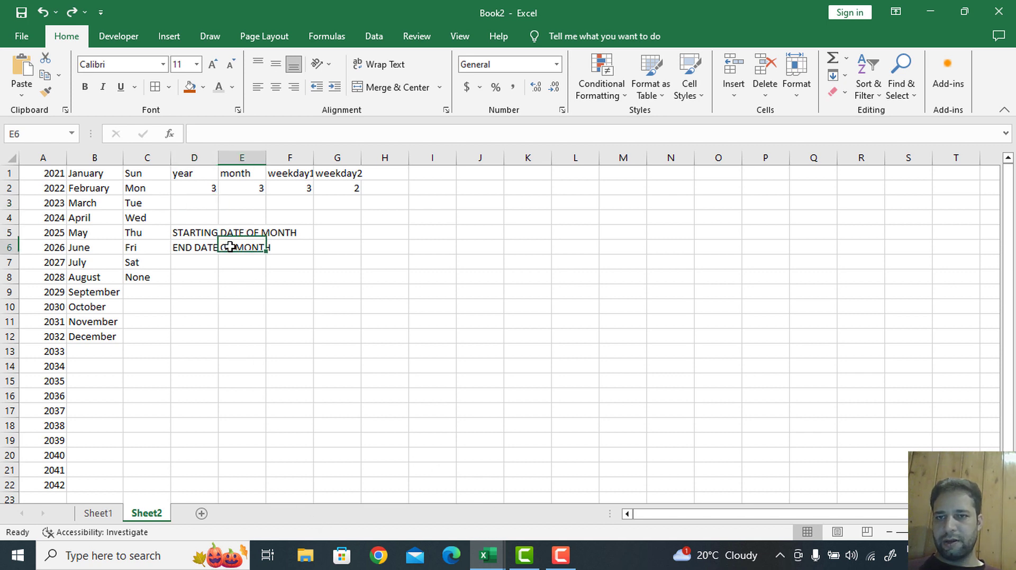
pyautogui.click(194, 234)
pyautogui.click(193, 247)
# Enter an INDEX formula in D3 that looks up the year in column A by the row number in D2
pyautogui.click(197, 203)
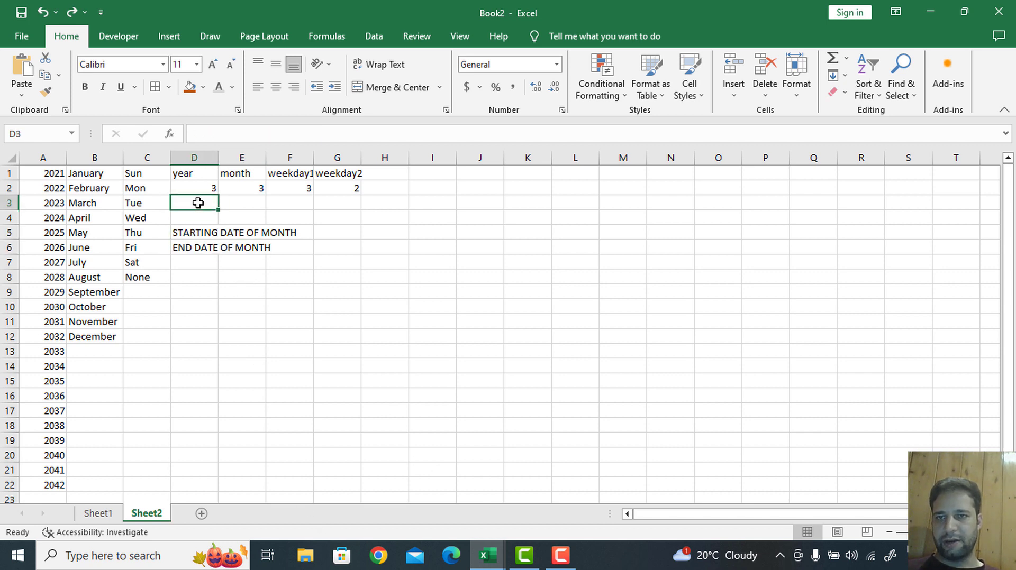
pyautogui.write('=INDE')
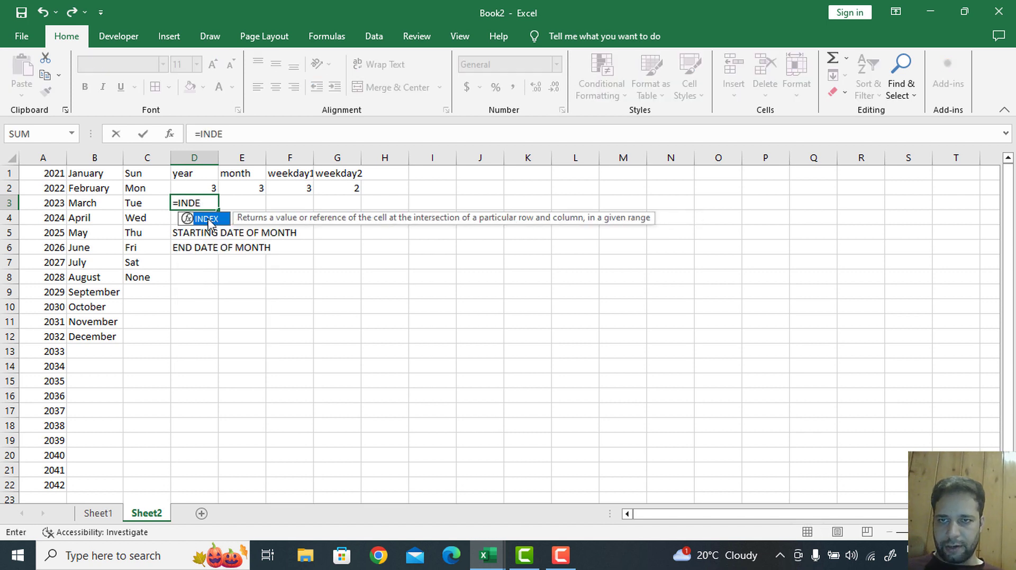
pyautogui.doubleClick(210, 223)
pyautogui.click(41, 161)
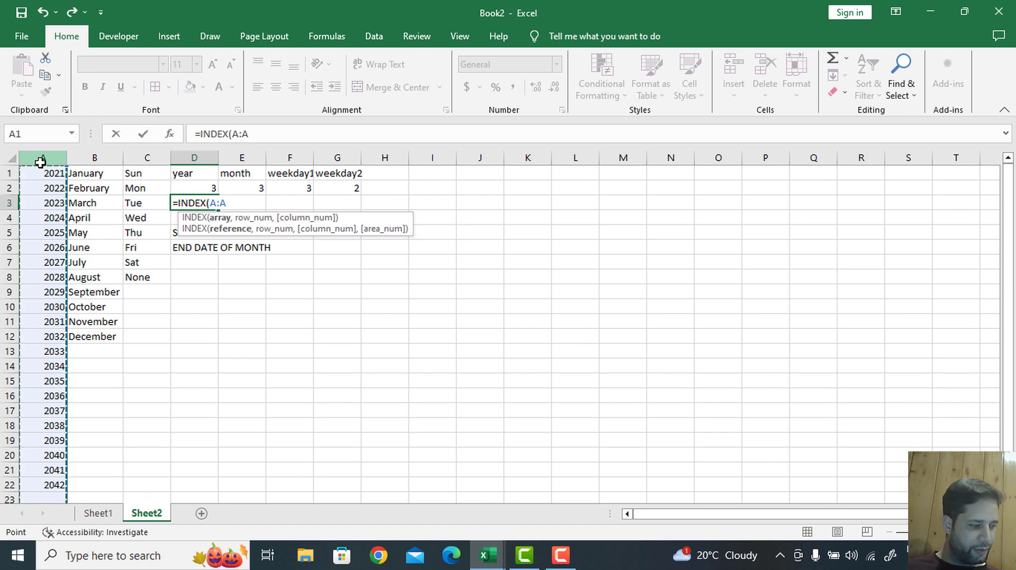
pyautogui.write(',')
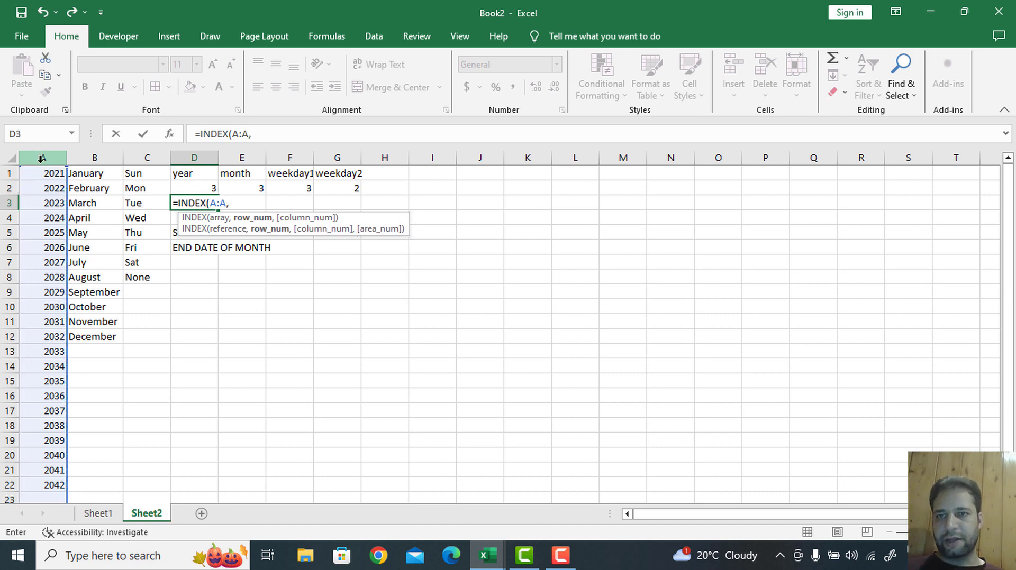
pyautogui.click(206, 186)
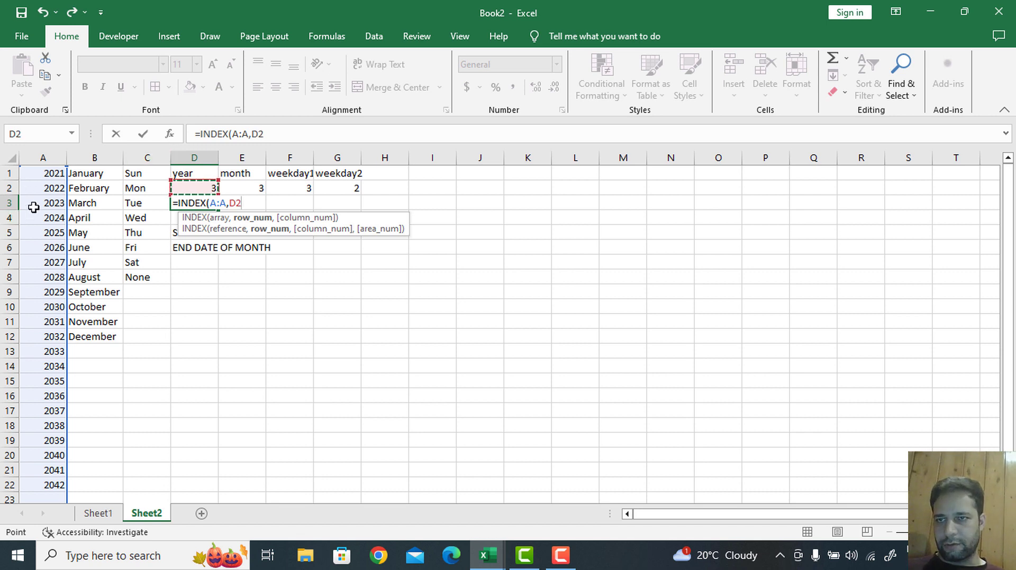
pyautogui.press('Return')
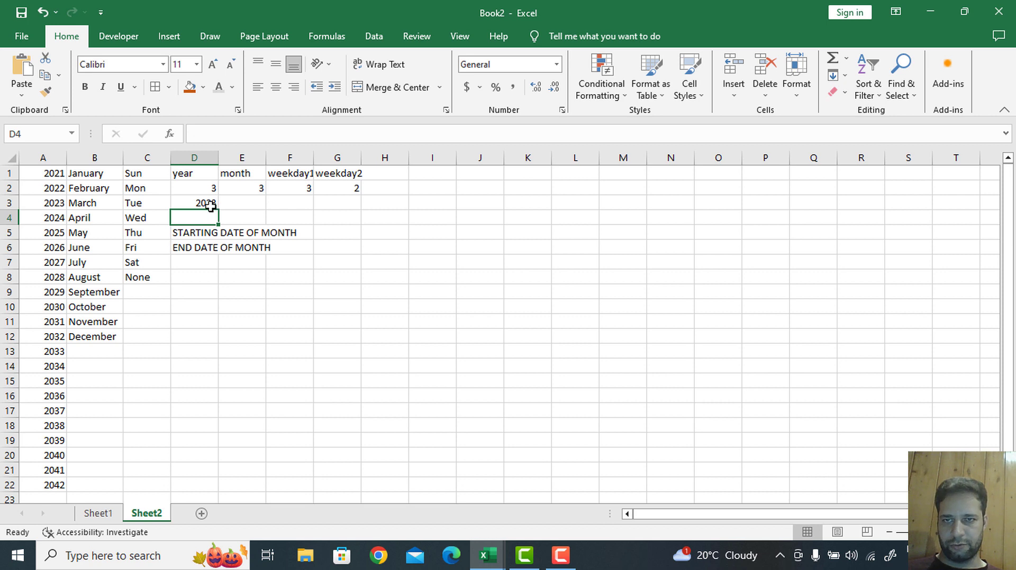
# Enter an INDEX formula in E3 that looks up the month in column B by the row number in E2
pyautogui.click(251, 202)
pyautogui.write('=INDE')
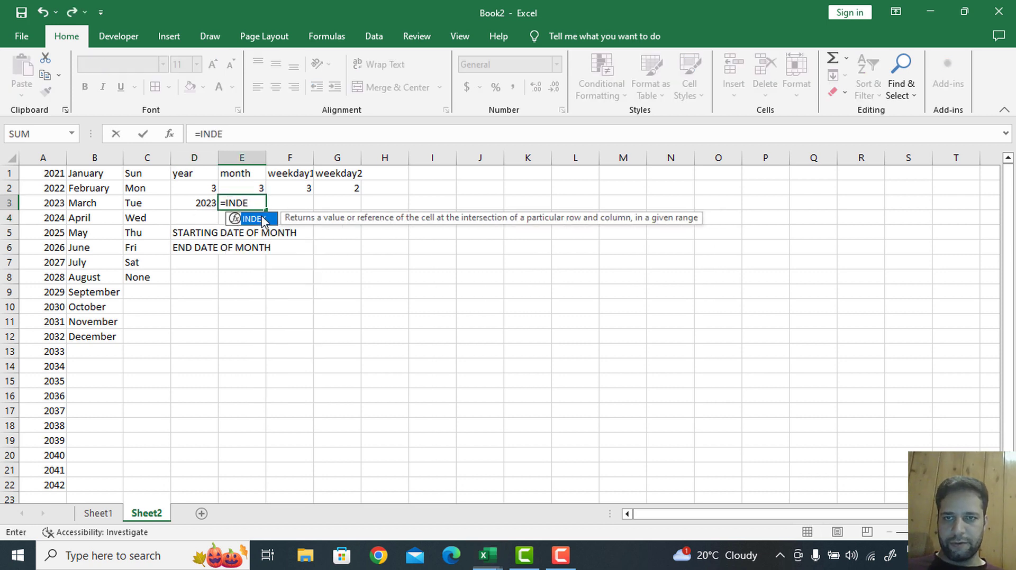
pyautogui.press('Tab')
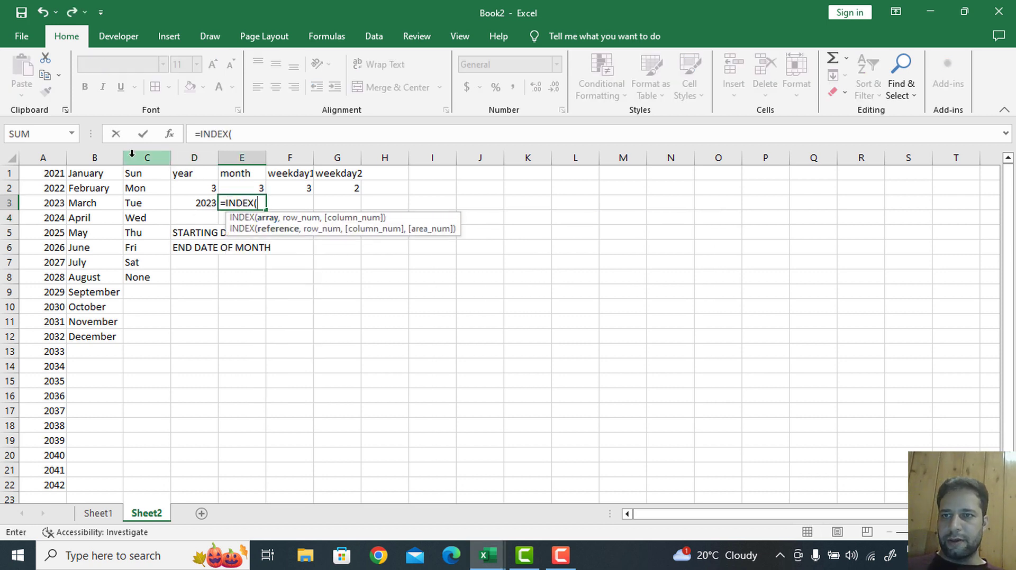
pyautogui.click(96, 158)
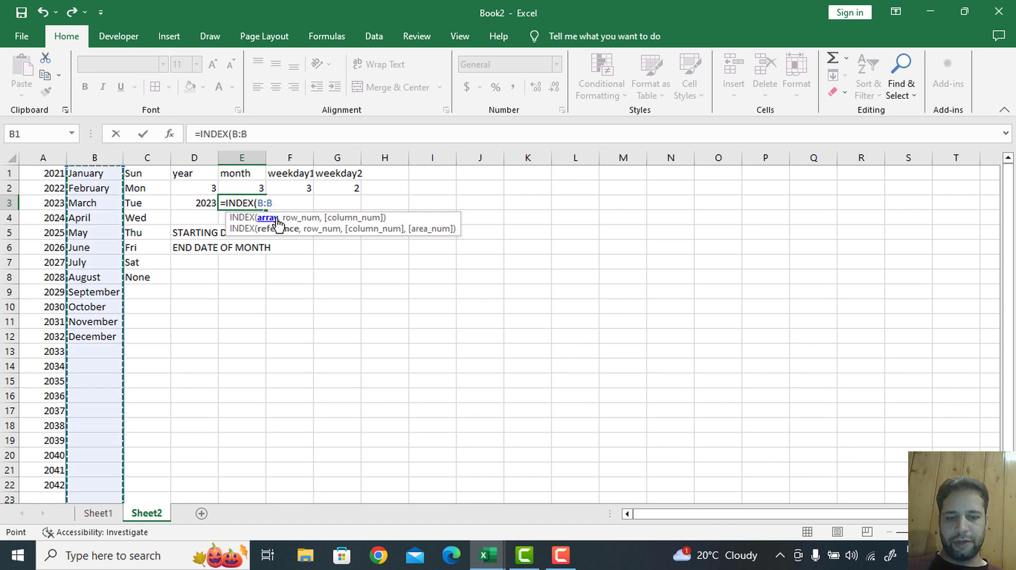
pyautogui.write(',')
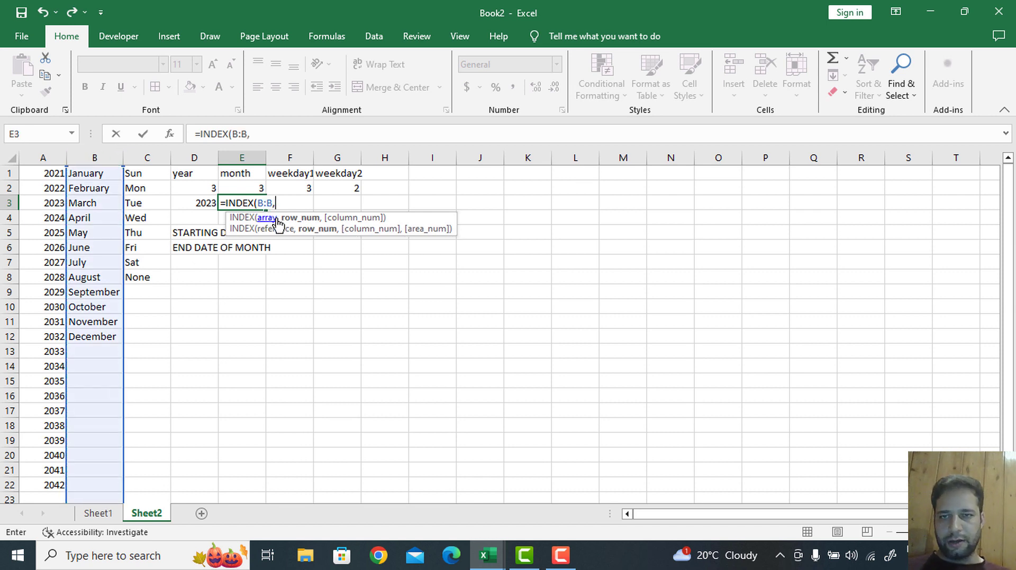
pyautogui.click(251, 189)
pyautogui.press('Return')
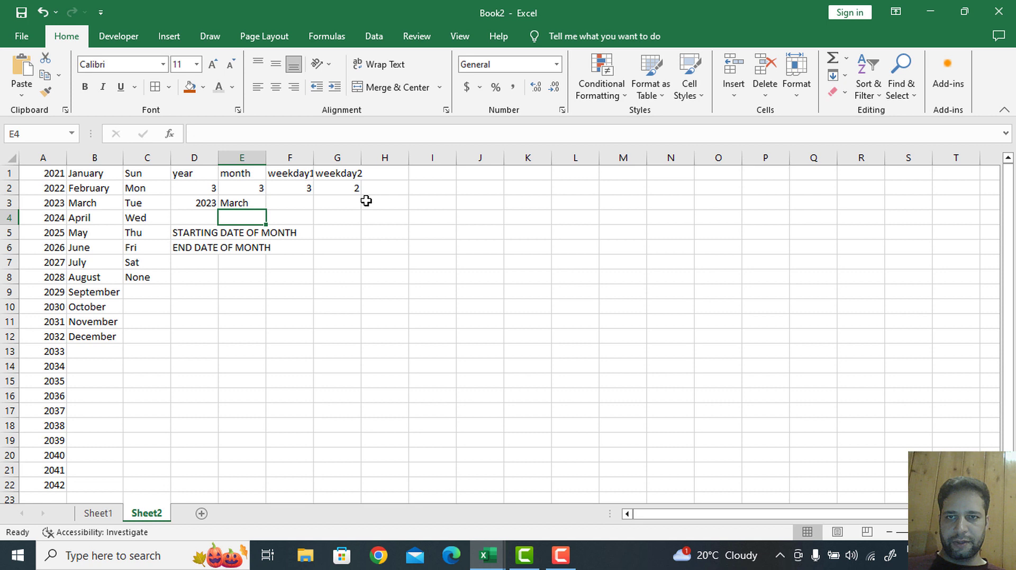
# Enter an INDEX formula in F3 that looks up the first weekday in column C by the row number in F2
pyautogui.click(296, 203)
pyautogui.write('=')
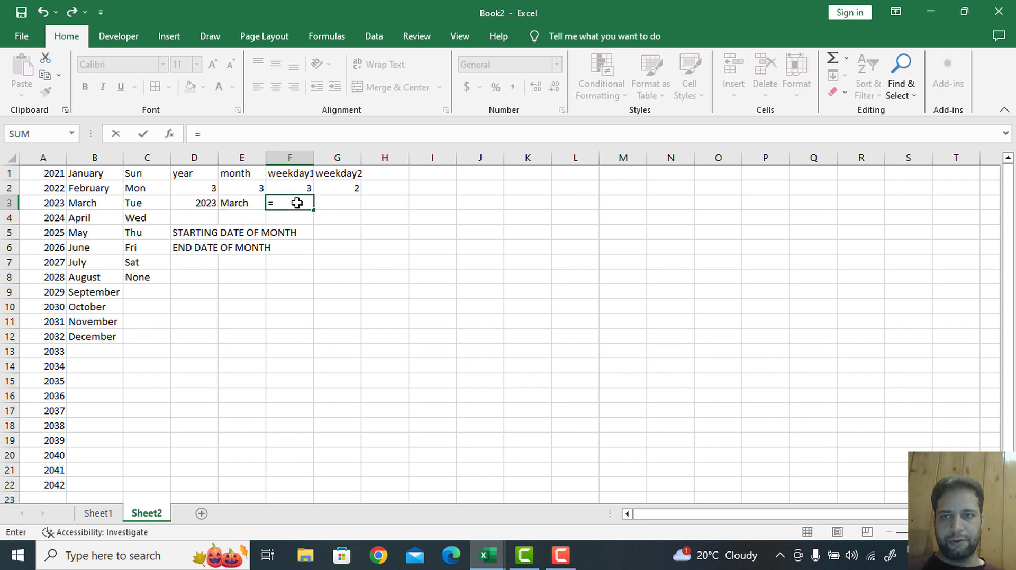
pyautogui.write('INDE')
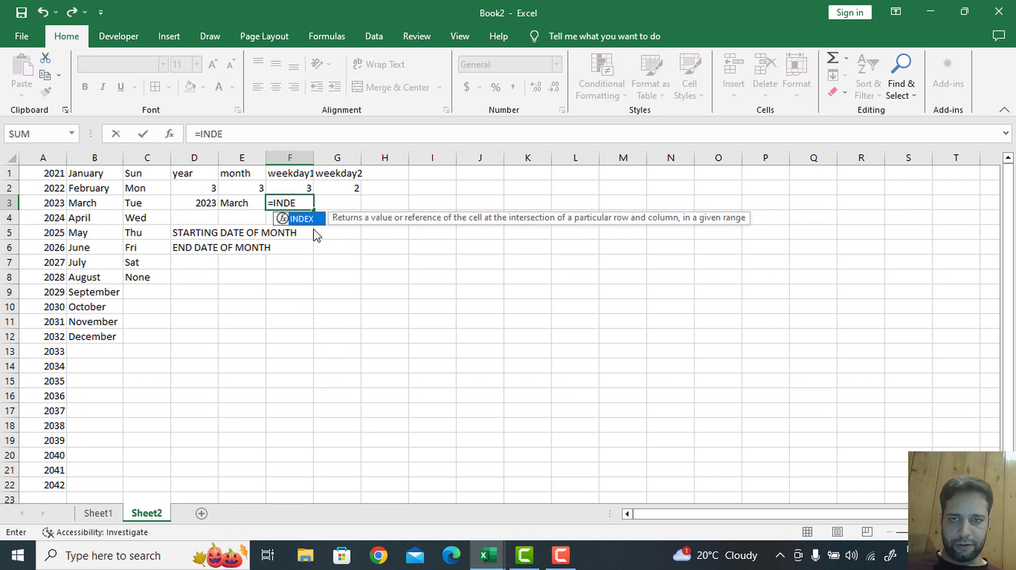
pyautogui.doubleClick(309, 219)
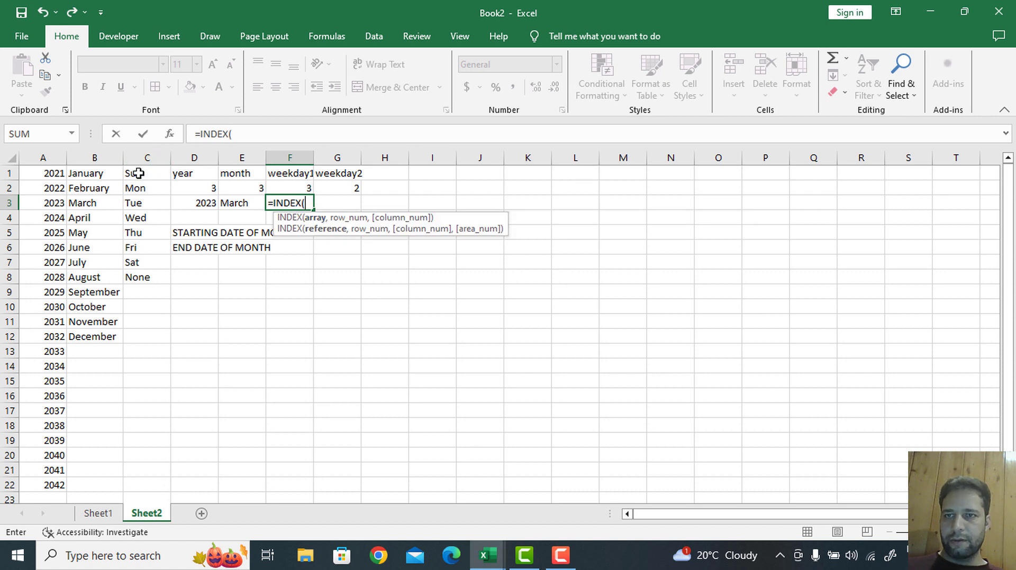
pyautogui.moveTo(137, 173); pyautogui.dragTo(153, 278)
pyautogui.click(151, 158)
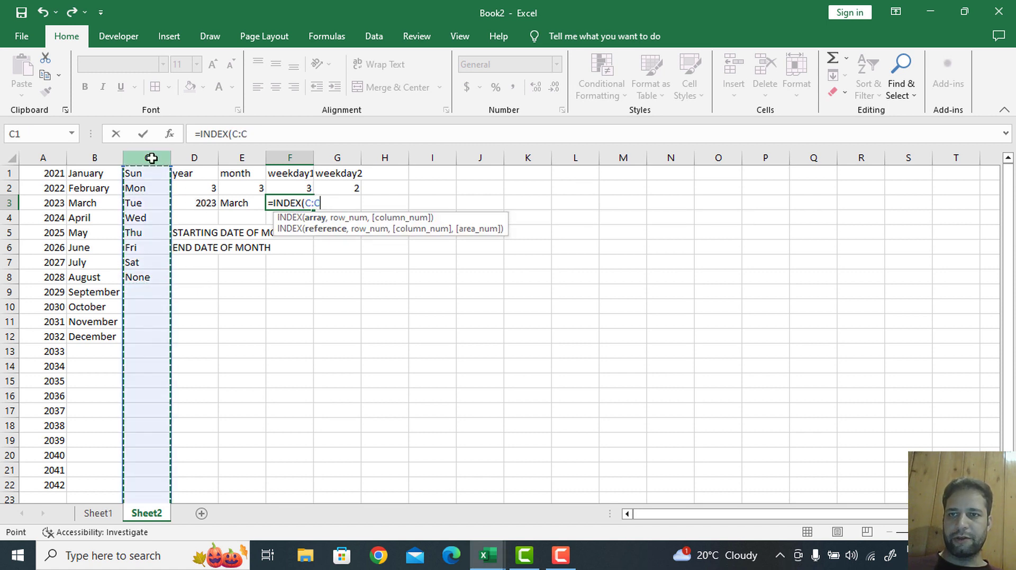
pyautogui.write(',')
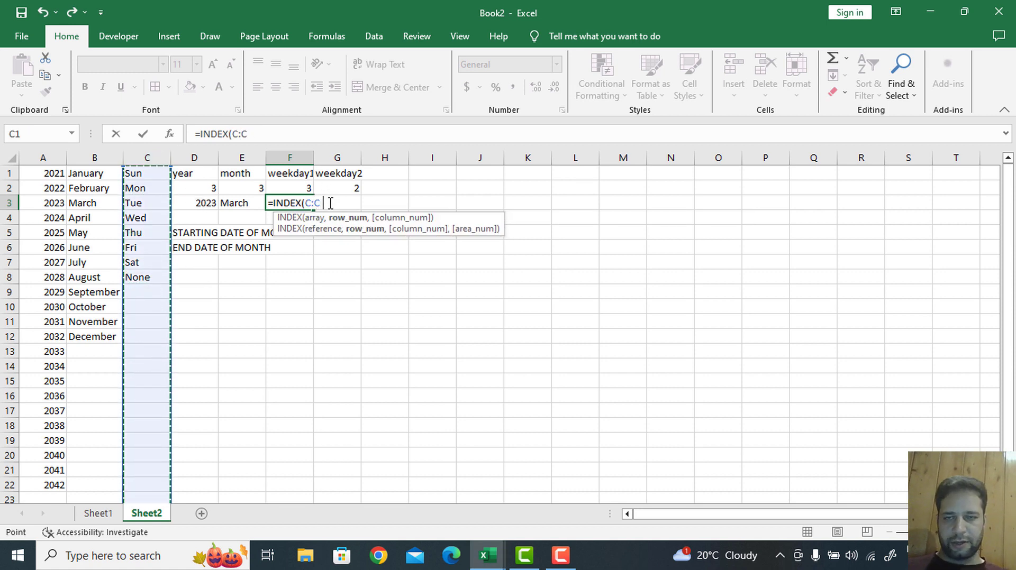
pyautogui.click(300, 189)
pyautogui.press('Return')
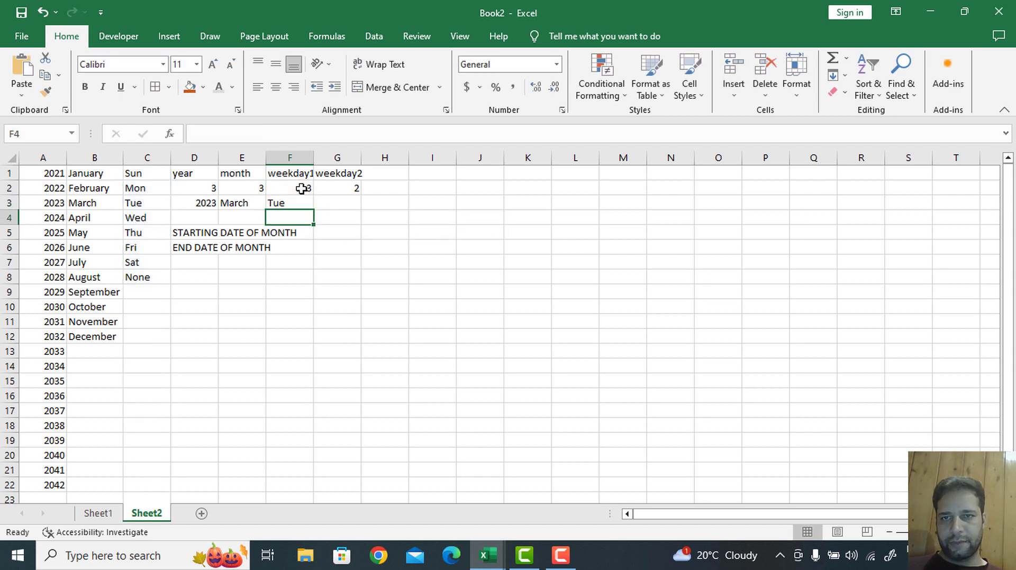
# Enter an INDEX formula in G3 that looks up the second weekday in column C by the row number in G2
pyautogui.click(336, 202)
pyautogui.write('=INDE')
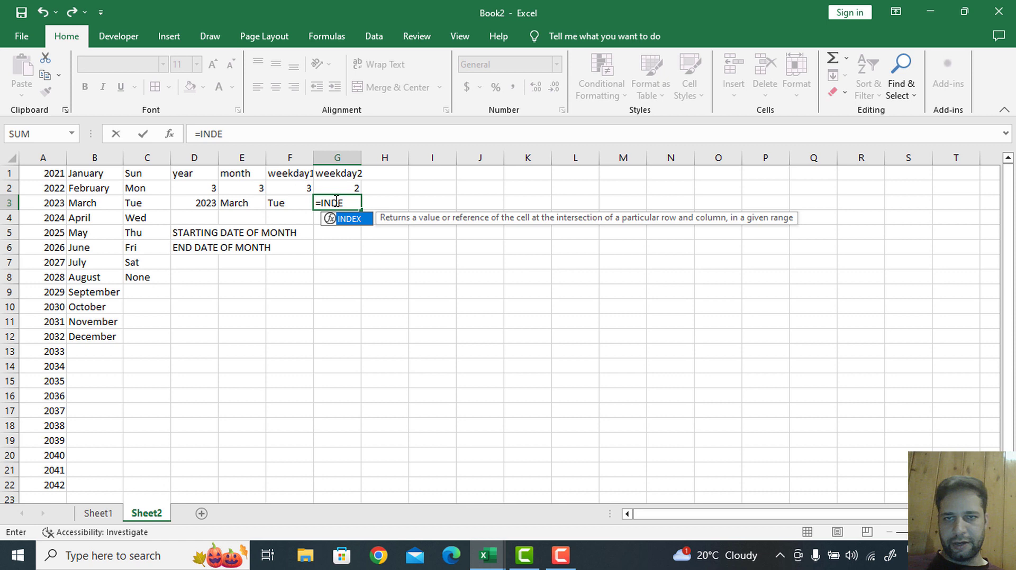
pyautogui.doubleClick(362, 221)
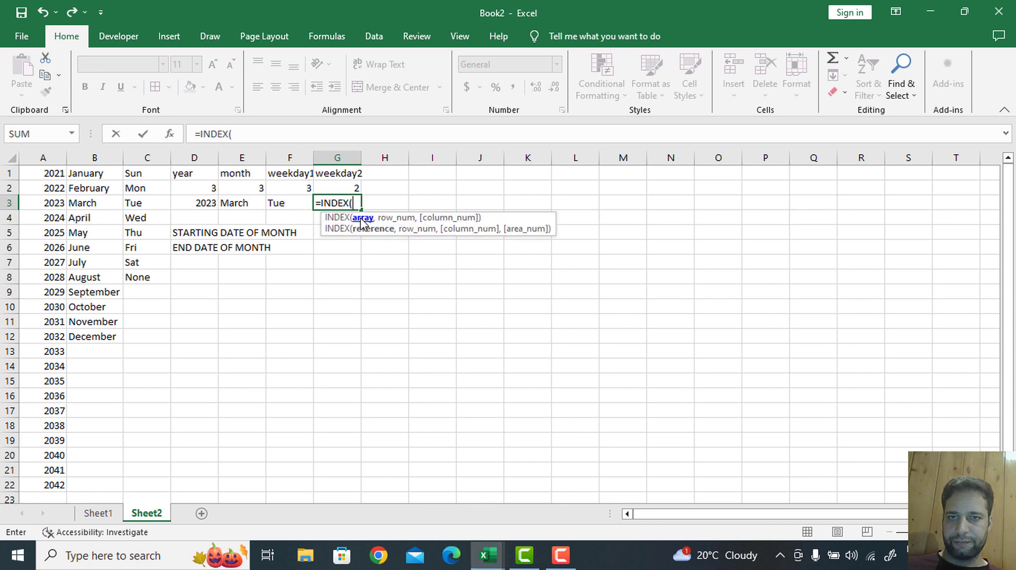
pyautogui.click(147, 158)
pyautogui.write(',')
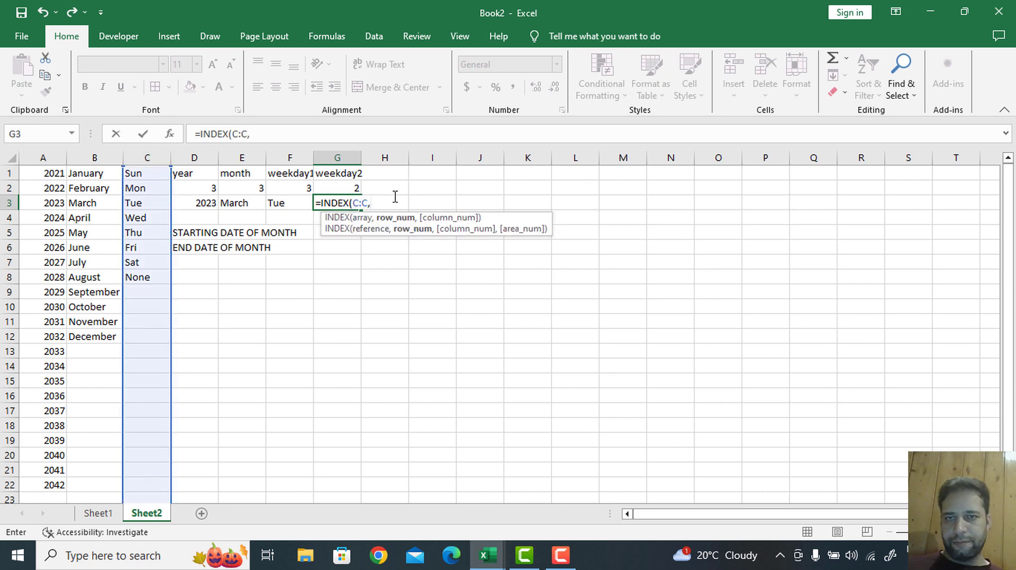
pyautogui.click(353, 188)
pyautogui.press('Return')
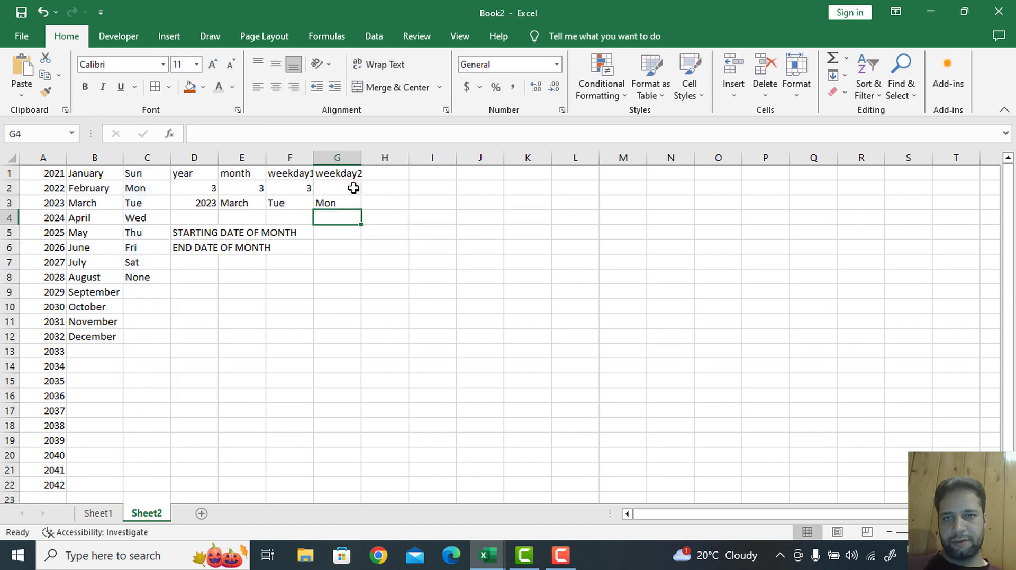
# Enter =DATE(D3,E2,1) in G5 to calculate the starting date of the month
pyautogui.click(343, 235)
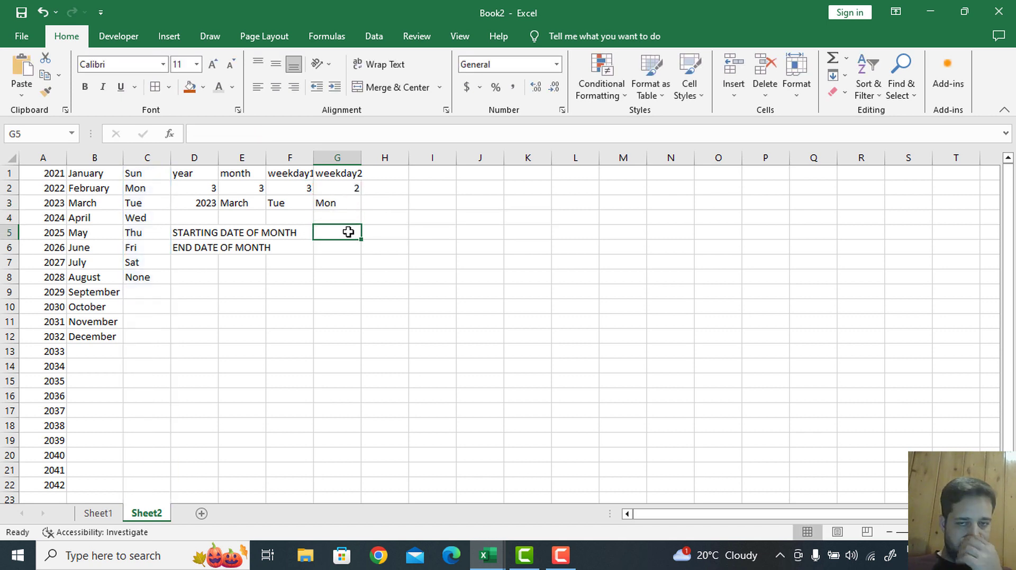
pyautogui.write('=DATYE')
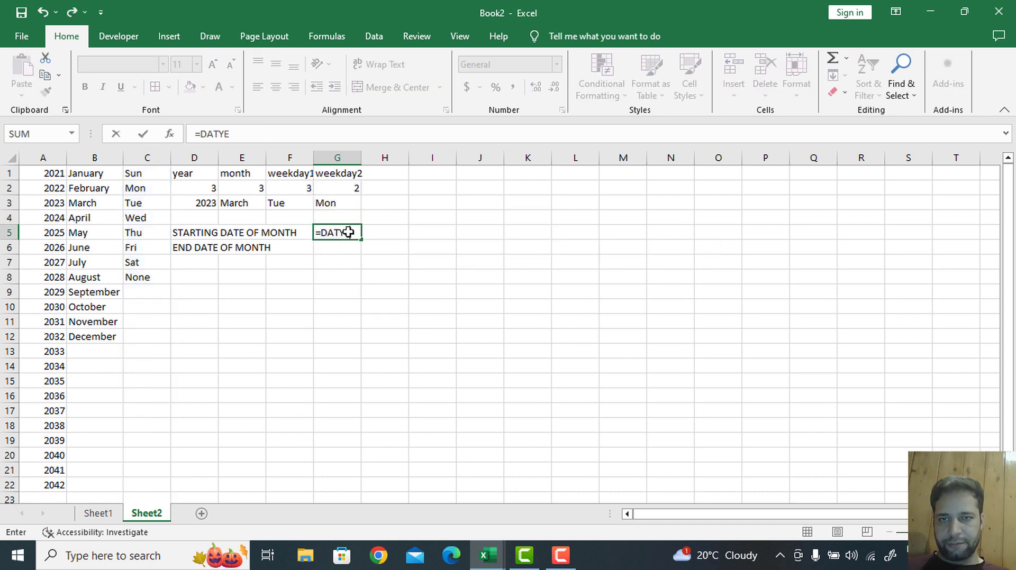
pyautogui.press('BackSpace')
pyautogui.press('BackSpace')
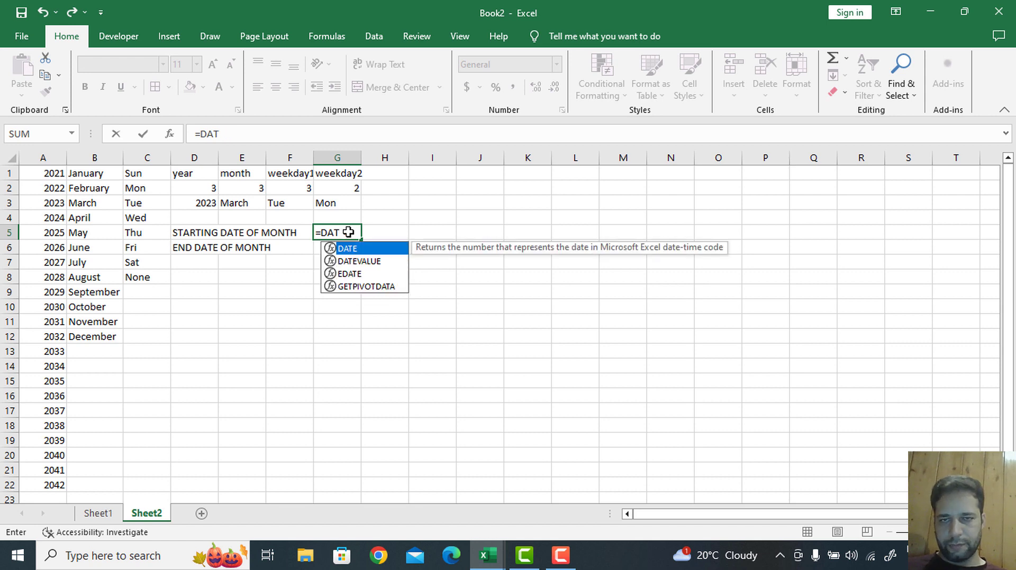
pyautogui.doubleClick(369, 249)
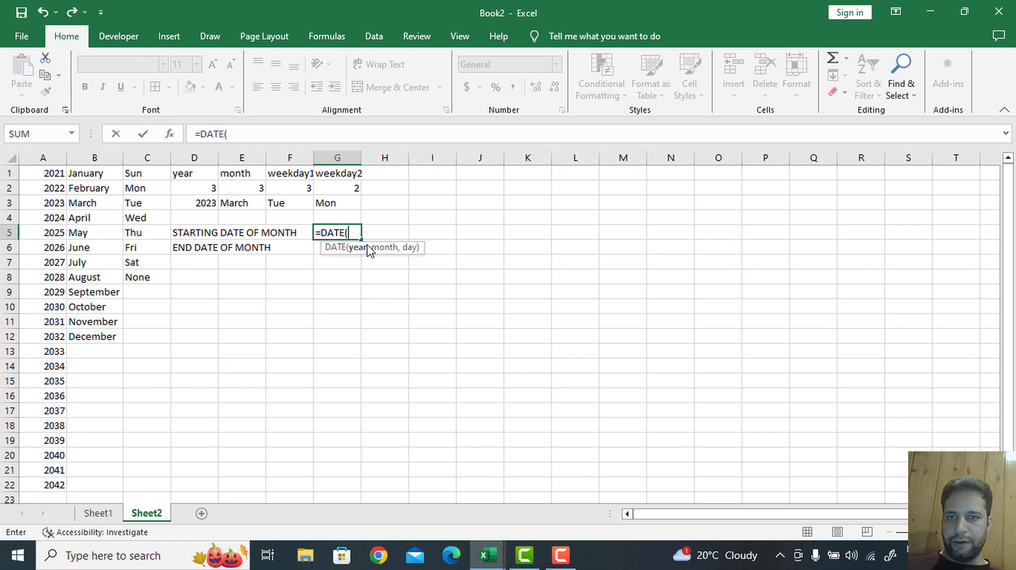
pyautogui.click(206, 203)
pyautogui.write(',')
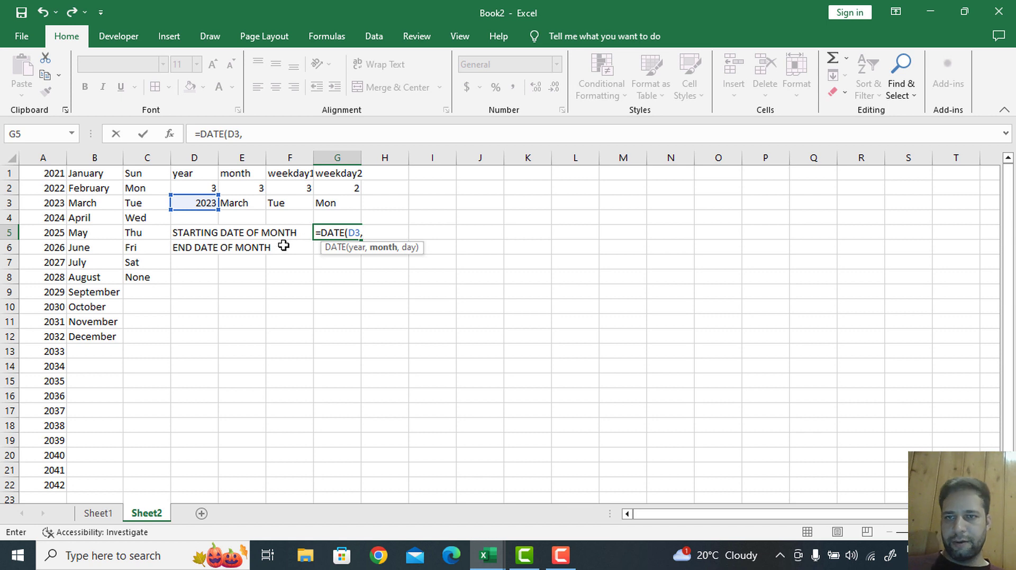
pyautogui.click(251, 188)
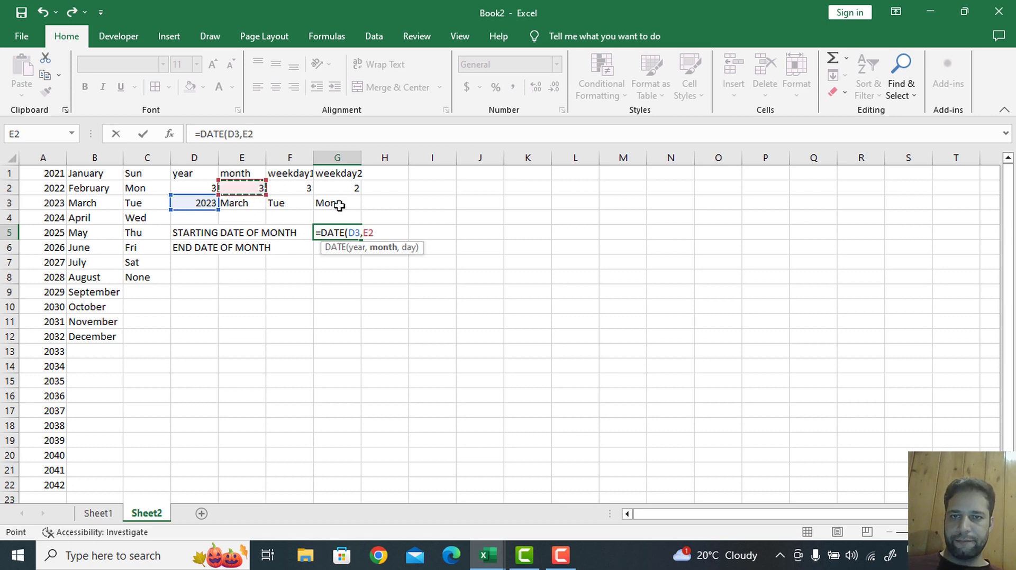
pyautogui.write(',1')
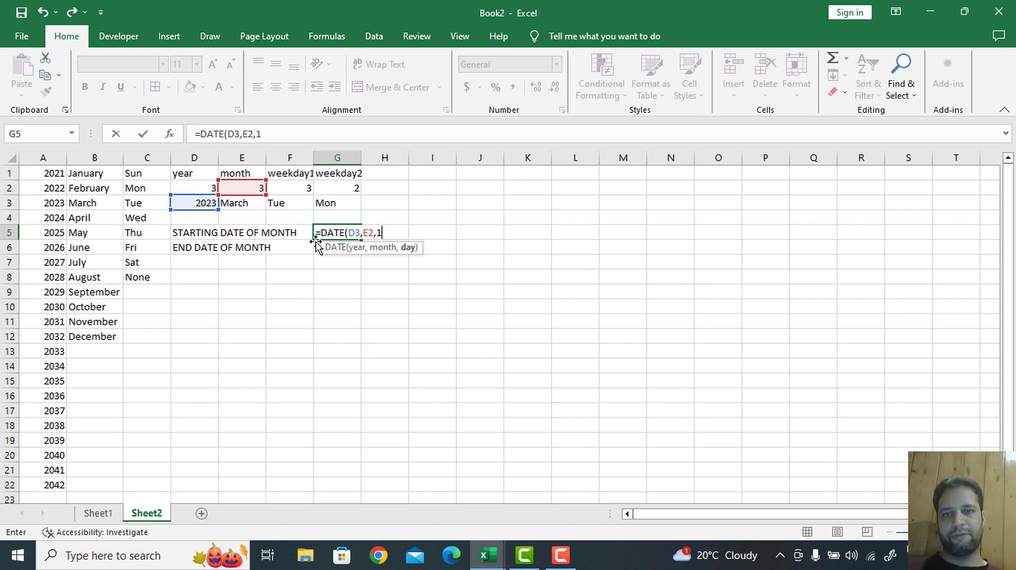
pyautogui.press('Return')
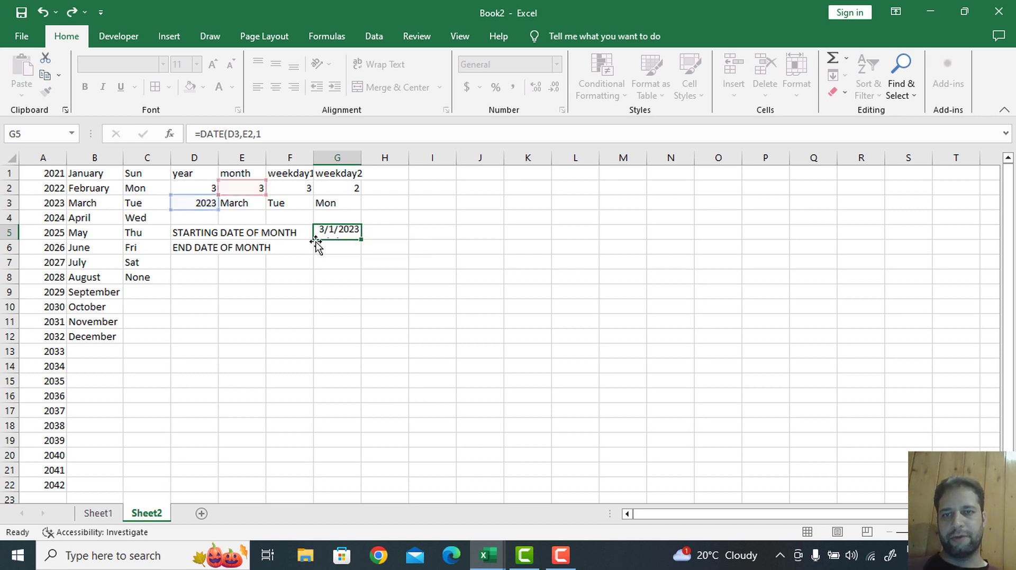
# Apply the custom number format DD/MMM/yyyy to the starting date in G5
pyautogui.click(337, 233)
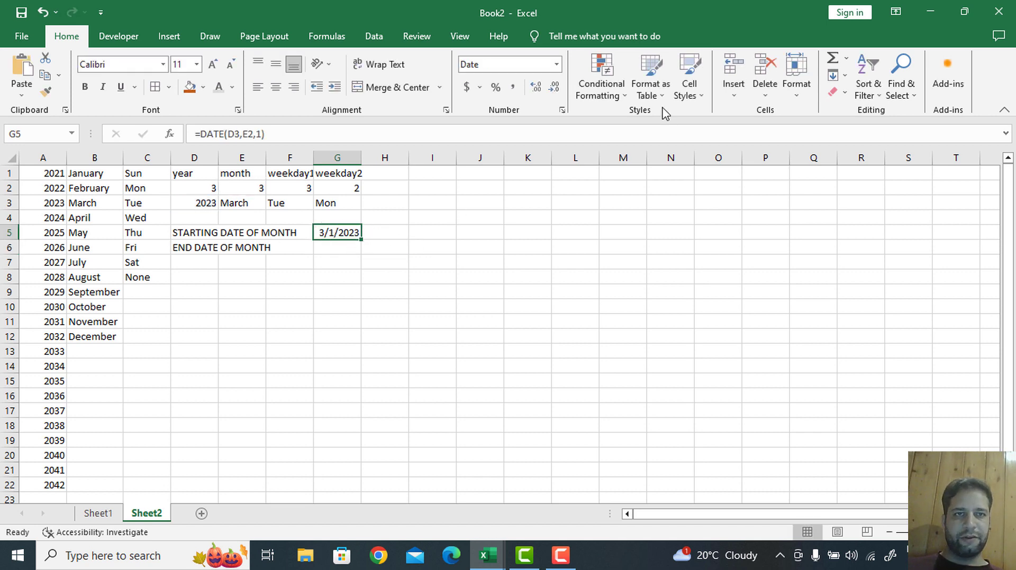
pyautogui.click(796, 87)
pyautogui.click(864, 384)
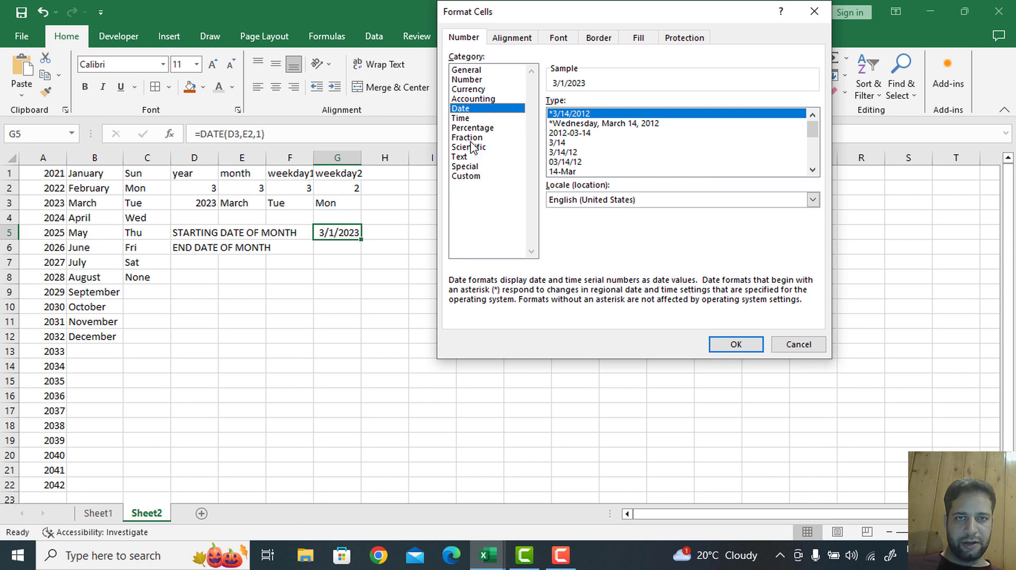
pyautogui.click(466, 176)
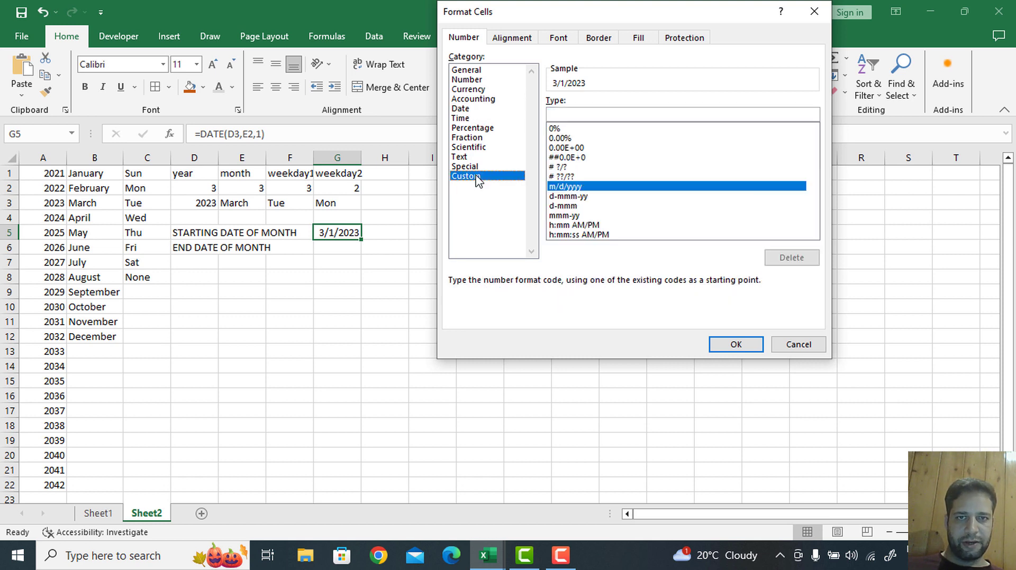
pyautogui.doubleClick(555, 116)
pyautogui.write('DD')
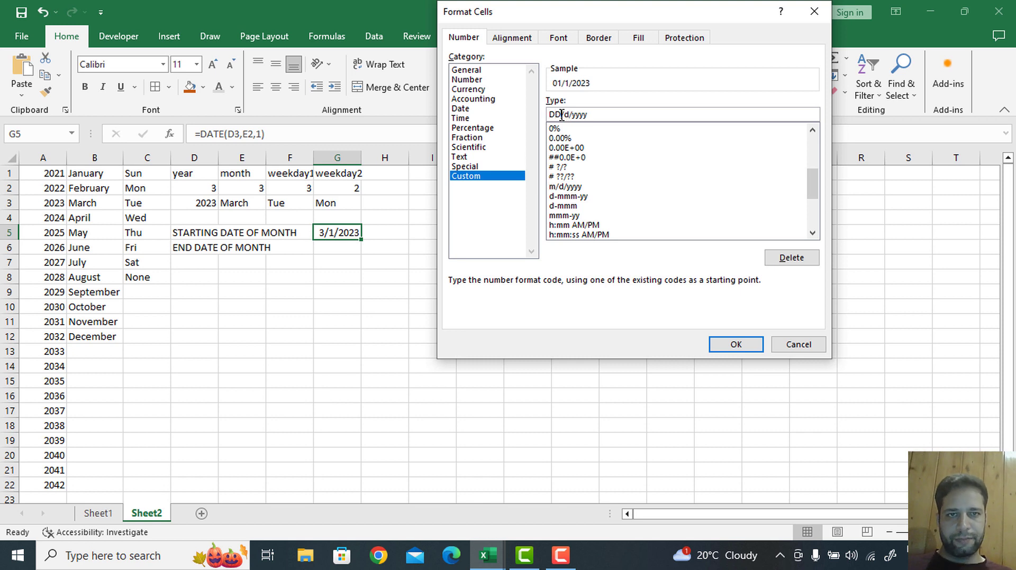
pyautogui.press('BackSpace')
pyautogui.write('MMM')
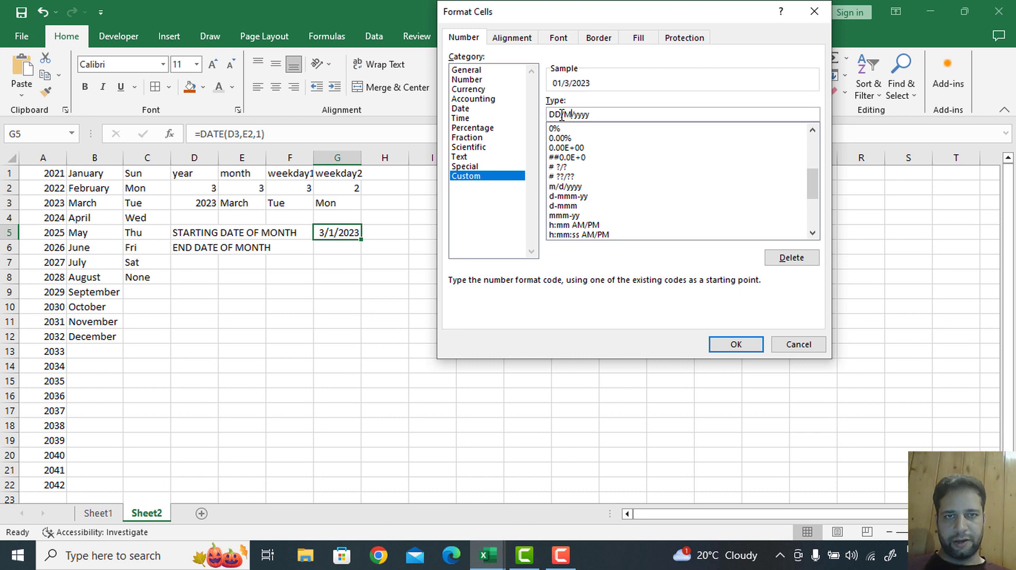
pyautogui.click(737, 346)
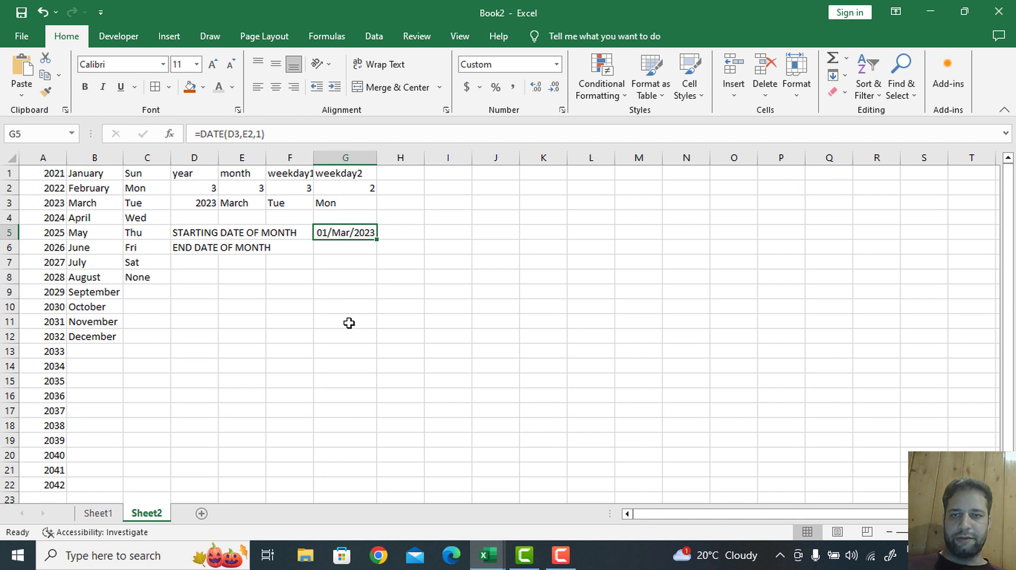
# Enter =EOMONTH(G5,0) in G6 to calculate the end date of the month
pyautogui.click(341, 246)
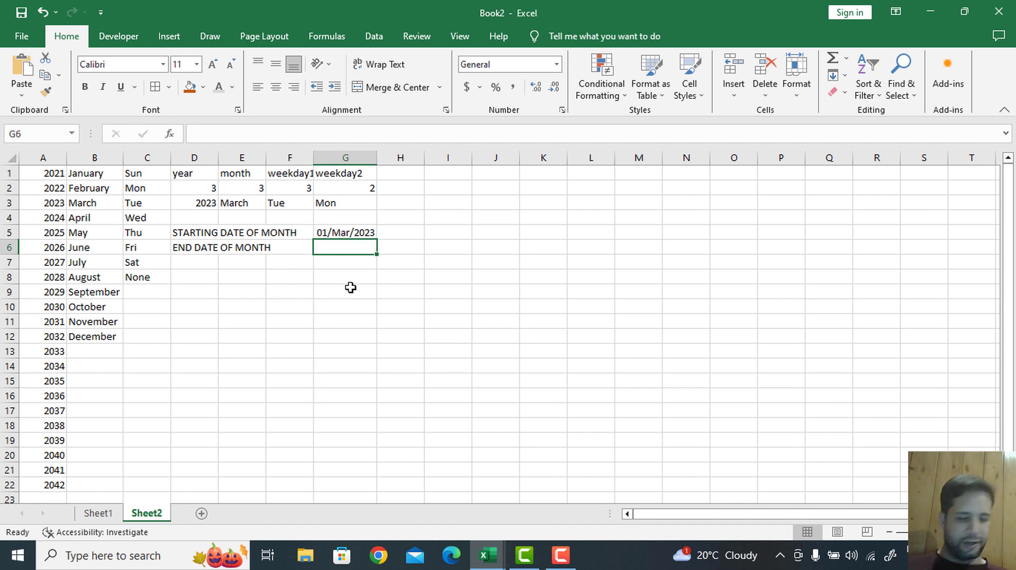
pyautogui.write('=eom')
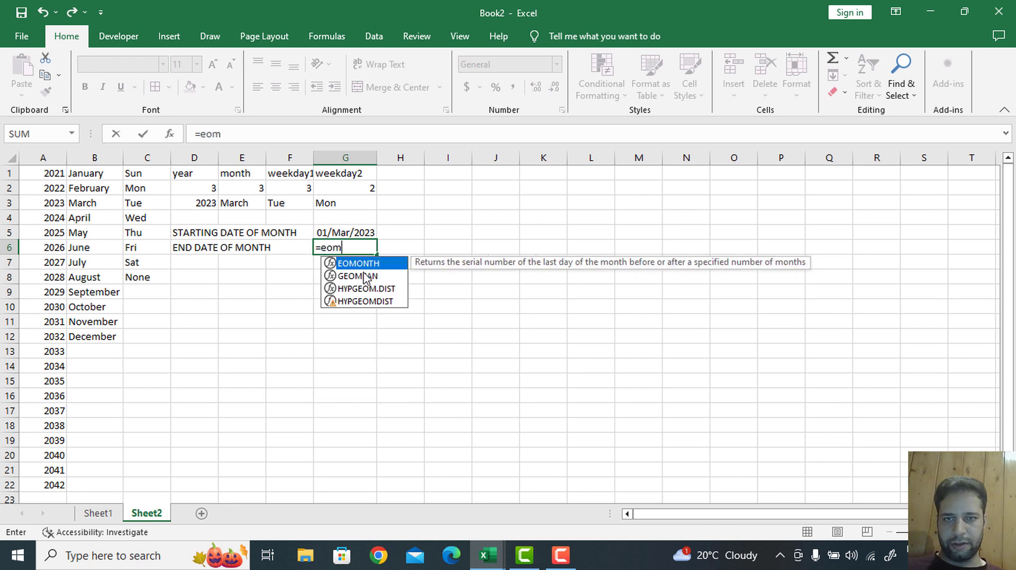
pyautogui.doubleClick(383, 263)
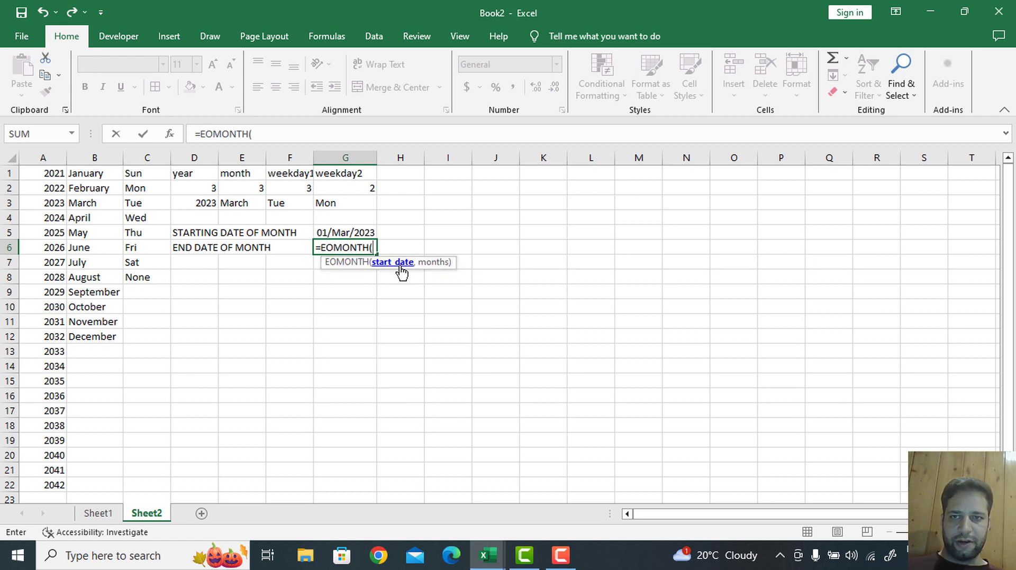
pyautogui.click(346, 233)
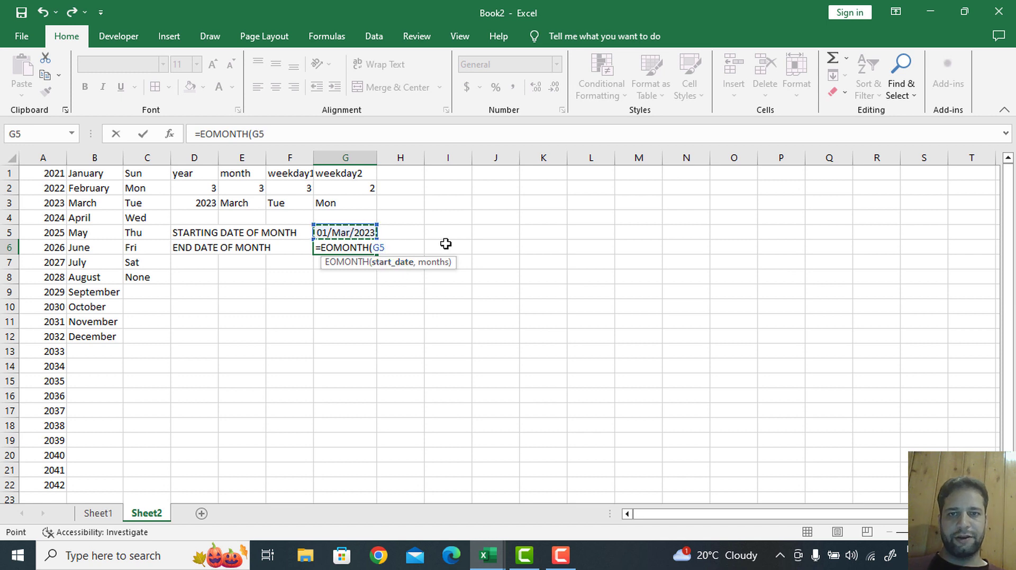
pyautogui.write(',0')
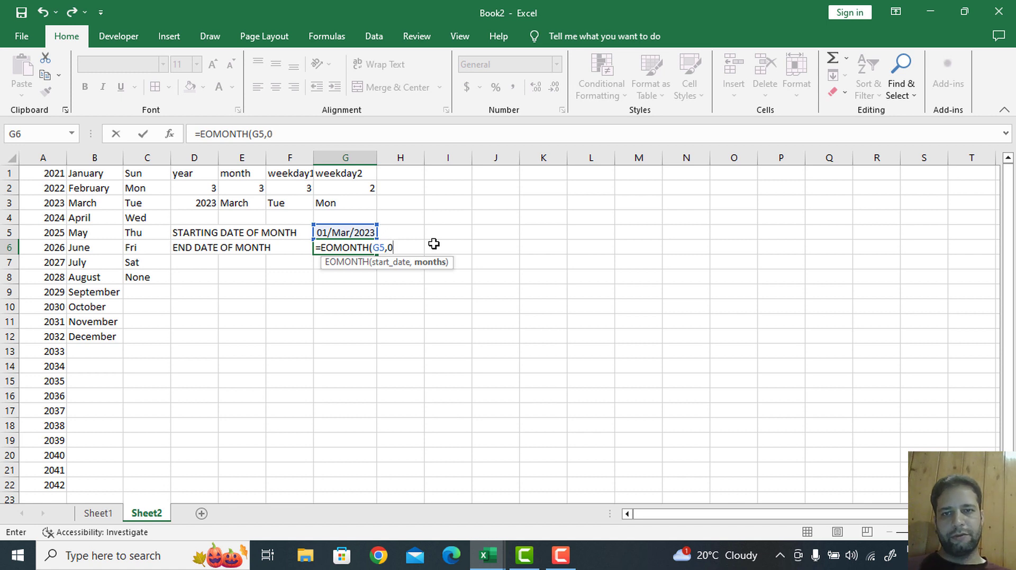
pyautogui.press('Return')
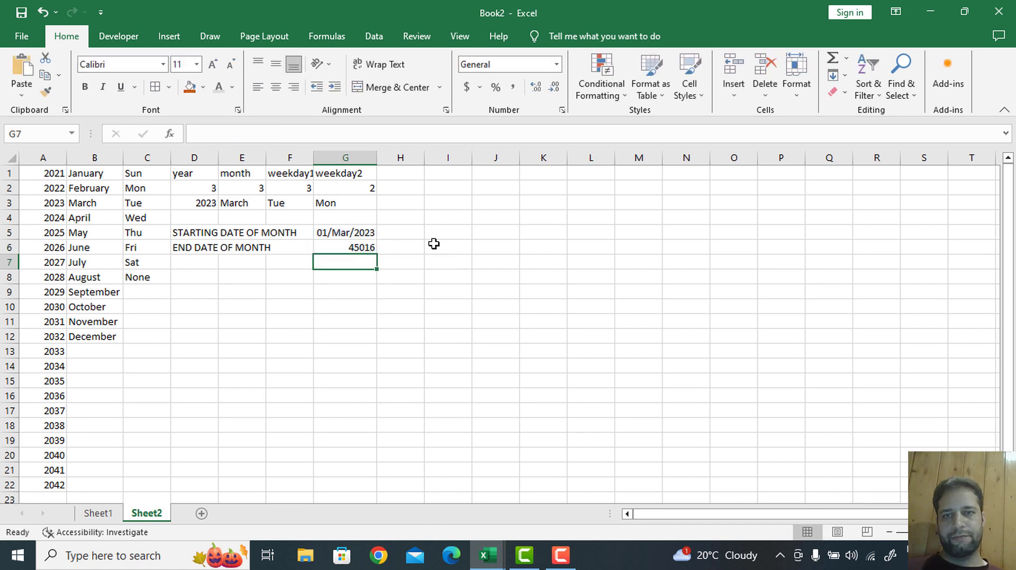
# Apply the custom number format DD/MMM/yyyy to the end date in G6
pyautogui.click(370, 245)
pyautogui.click(796, 87)
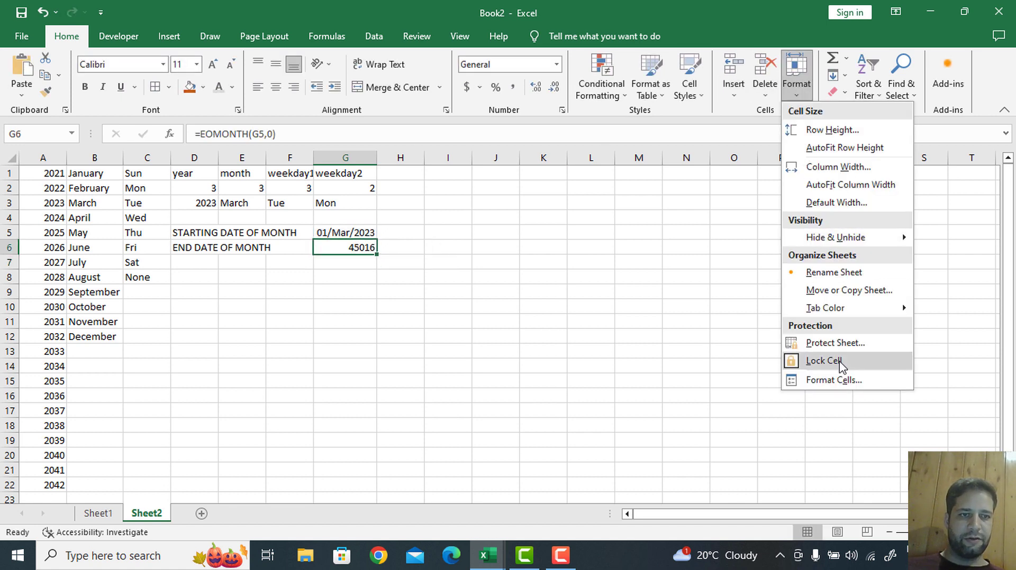
pyautogui.click(866, 378)
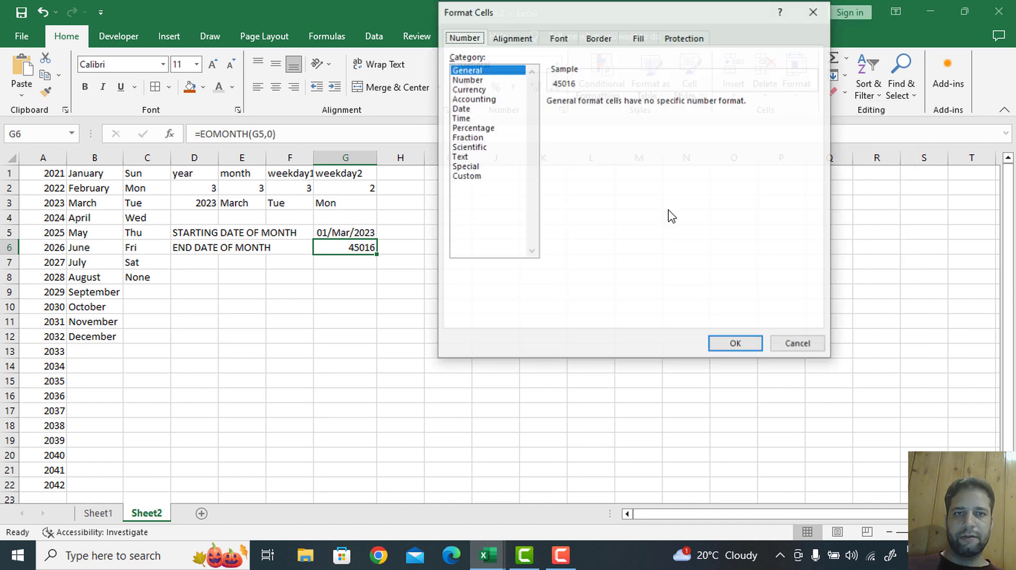
pyautogui.click(460, 109)
pyautogui.click(469, 176)
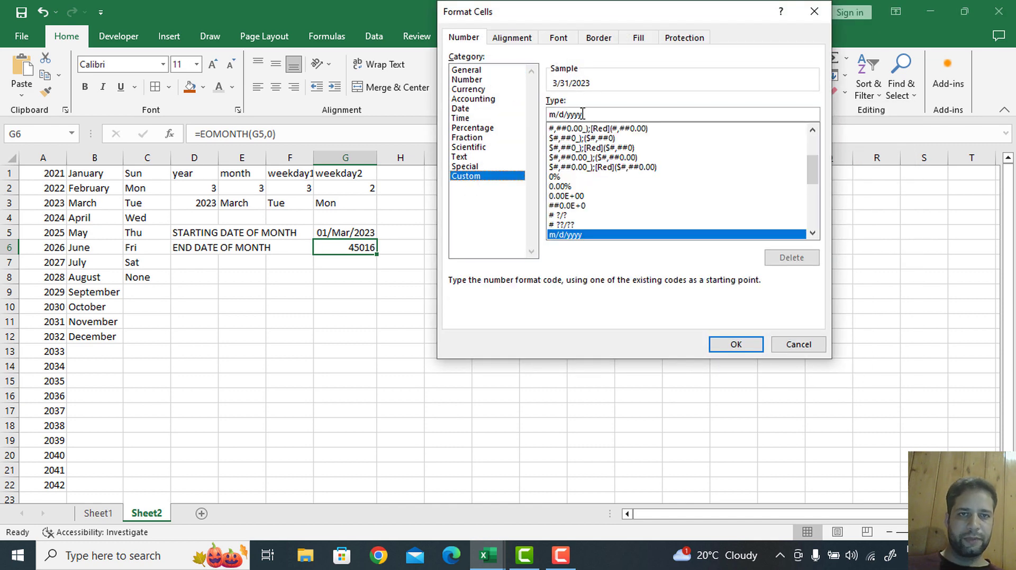
pyautogui.moveTo(566, 114); pyautogui.dragTo(542, 111)
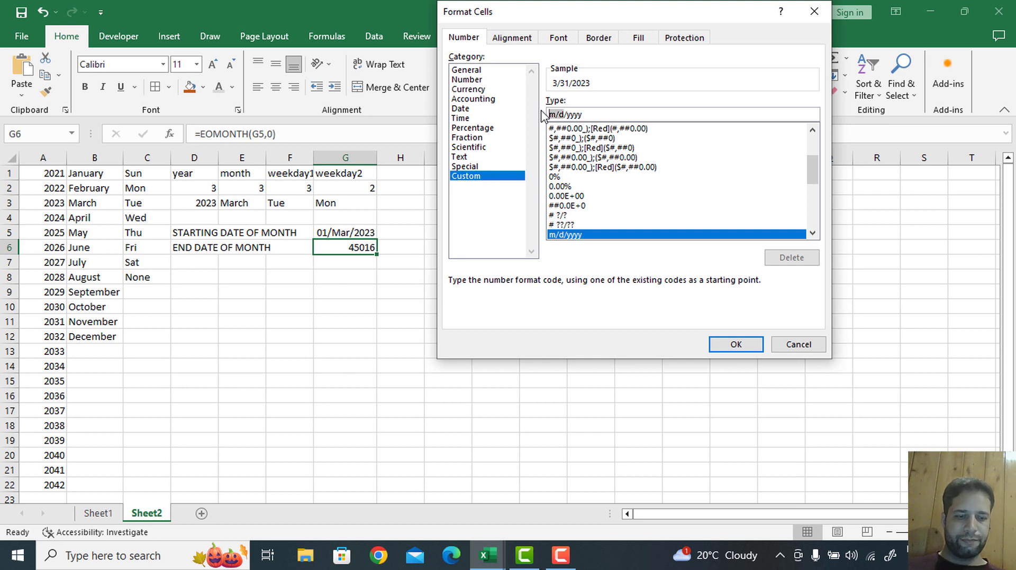
pyautogui.write('DD/')
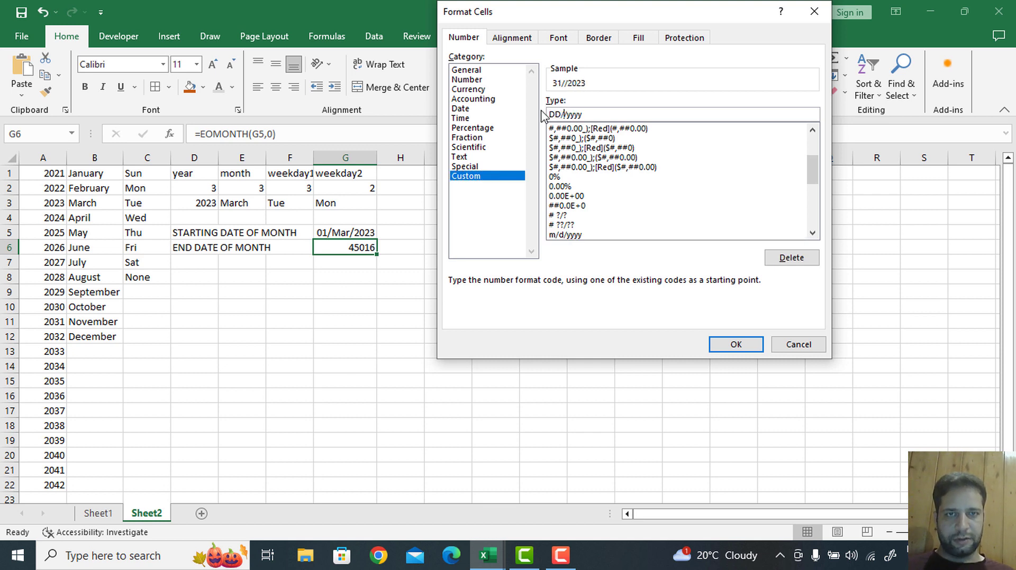
pyautogui.write('MMM')
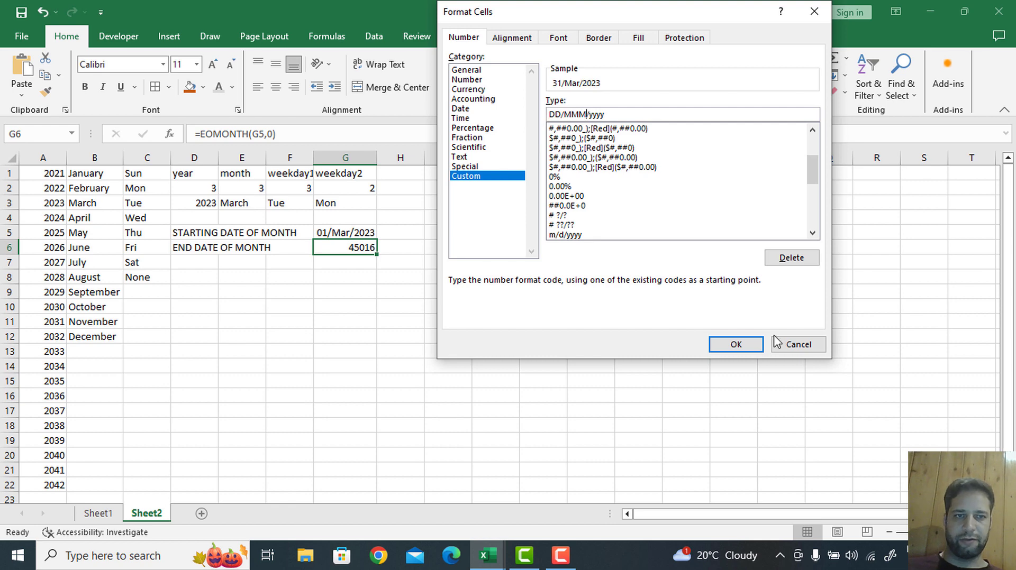
pyautogui.click(735, 344)
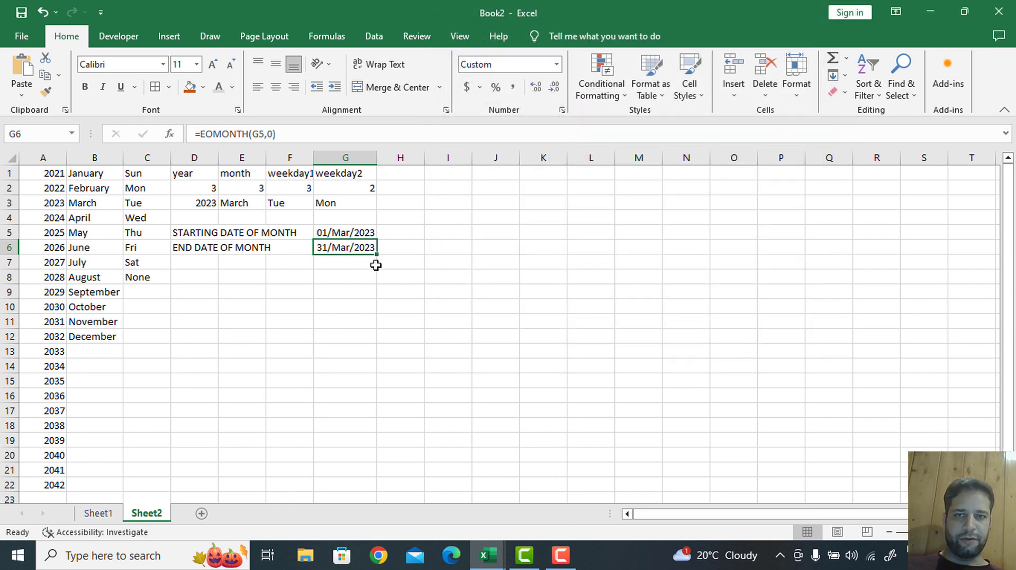
# Choose February as the month on Sheet1 and check the month name and the start and end dates on Sheet2
pyautogui.click(194, 188)
pyautogui.click(98, 513)
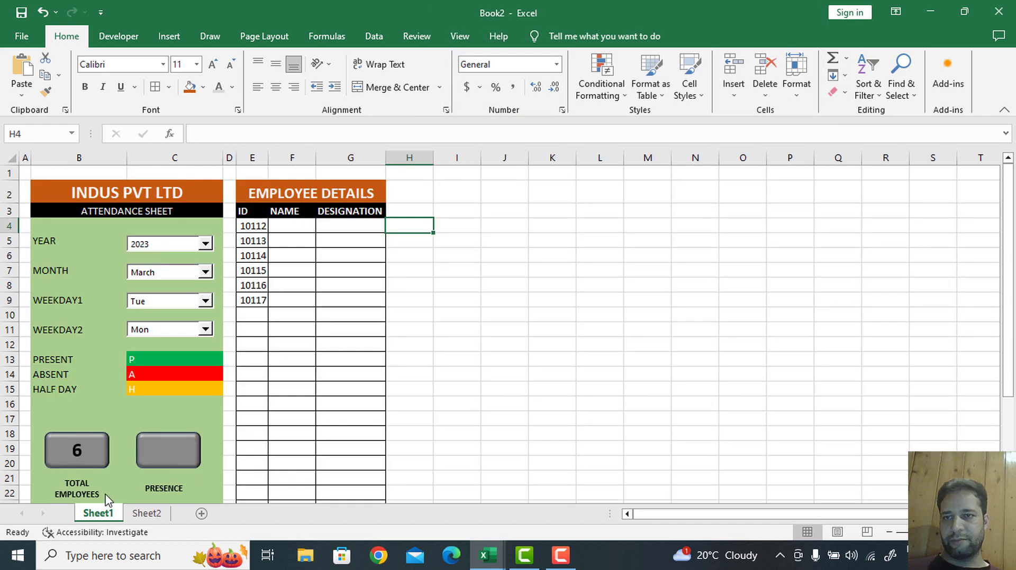
pyautogui.click(205, 272)
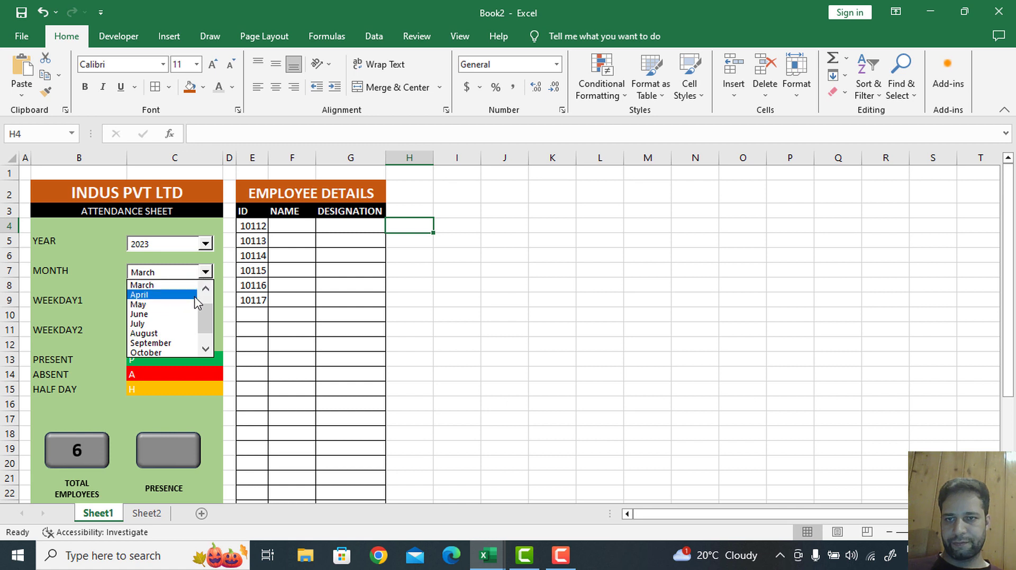
pyautogui.scroll(2, 172, 306)
pyautogui.click(168, 294)
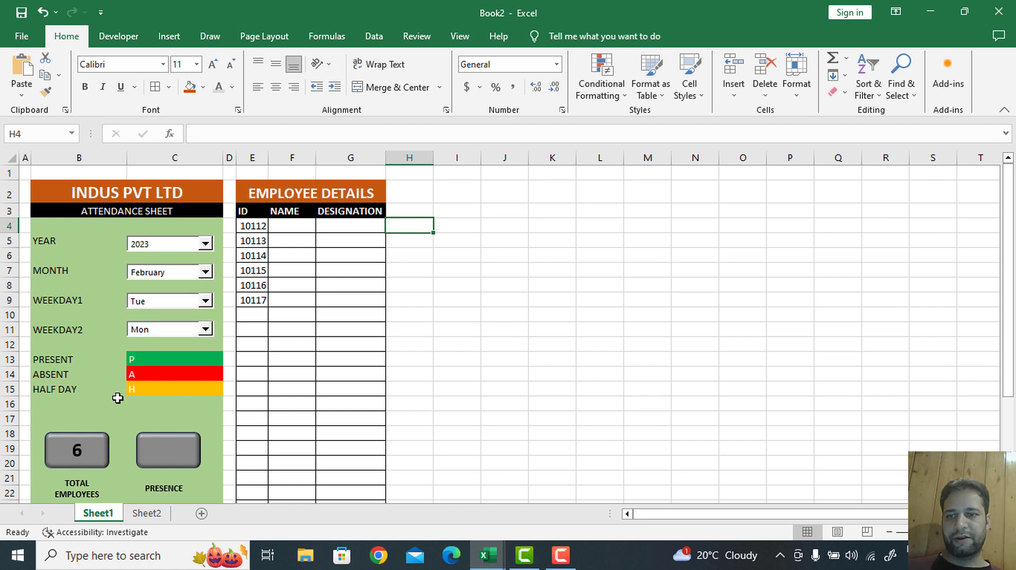
pyautogui.click(139, 514)
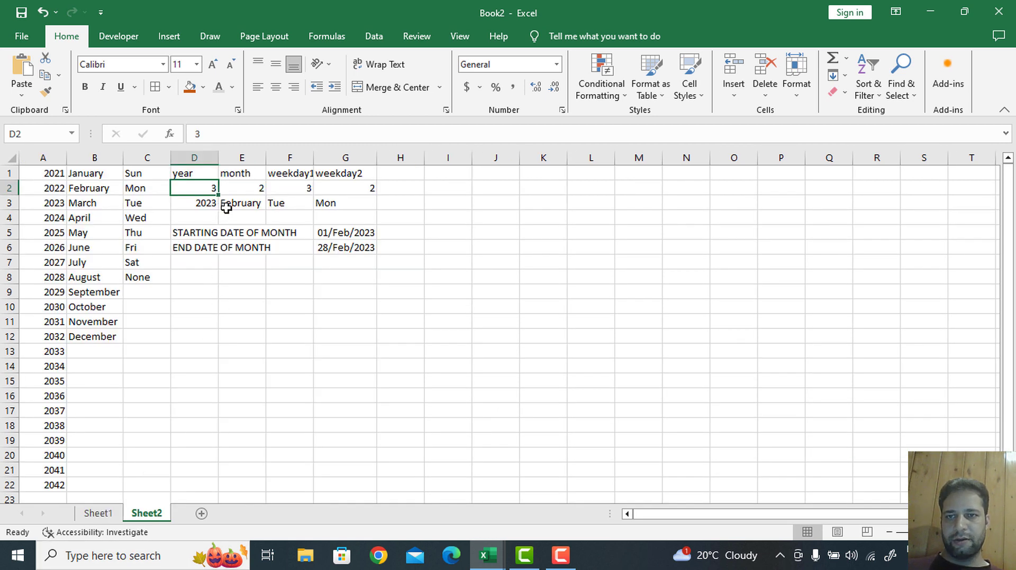
pyautogui.click(244, 202)
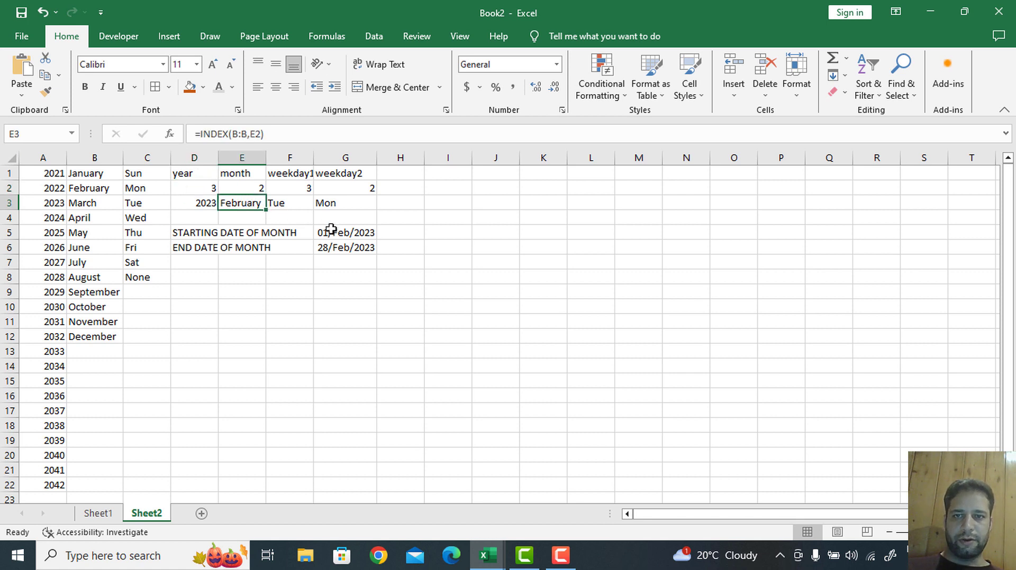
pyautogui.click(352, 252)
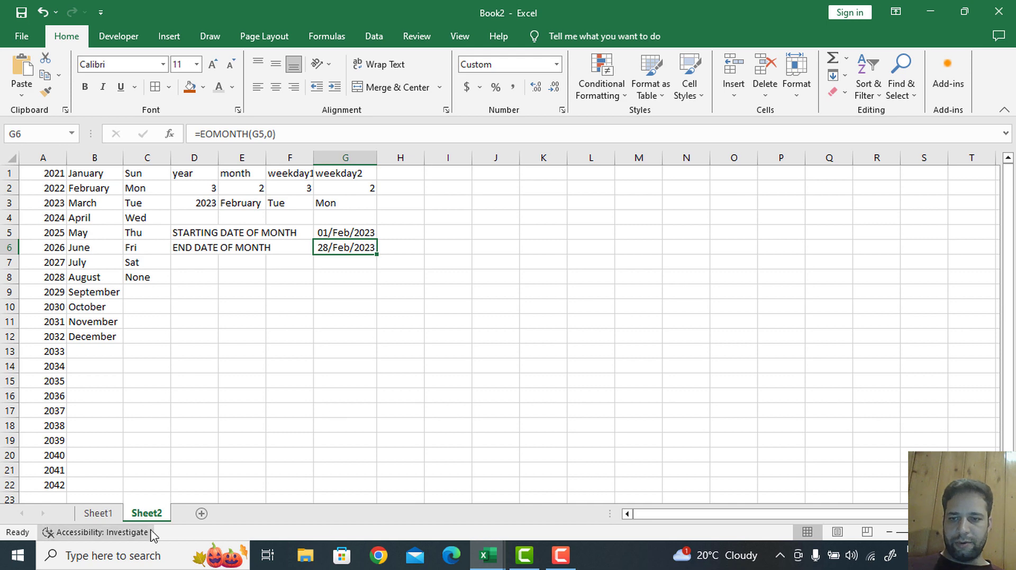
# Enter =Sheet2!G5 in H3 on Sheet1 to bring in the starting date of the month
pyautogui.click(98, 513)
pyautogui.click(409, 209)
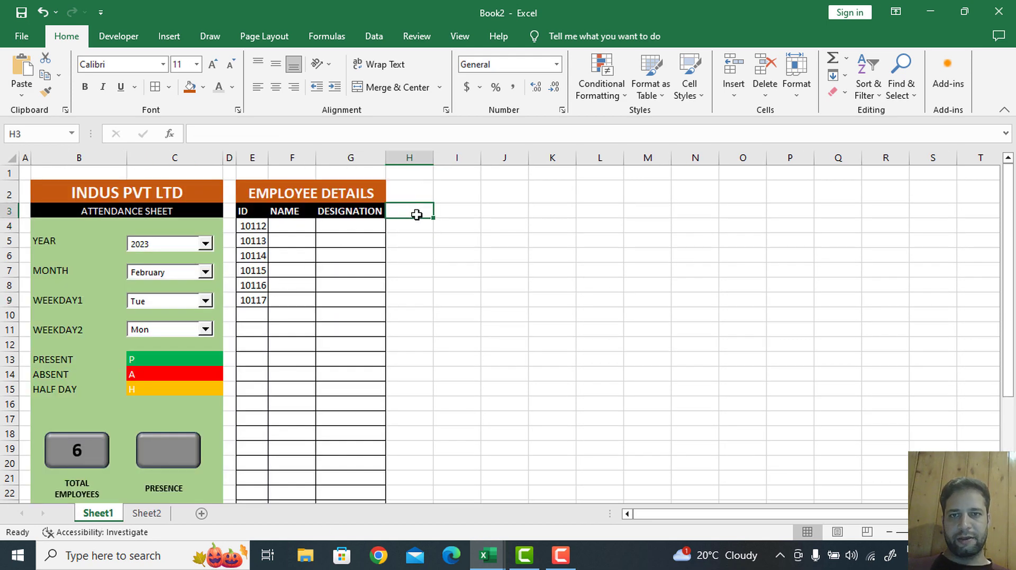
pyautogui.write('=')
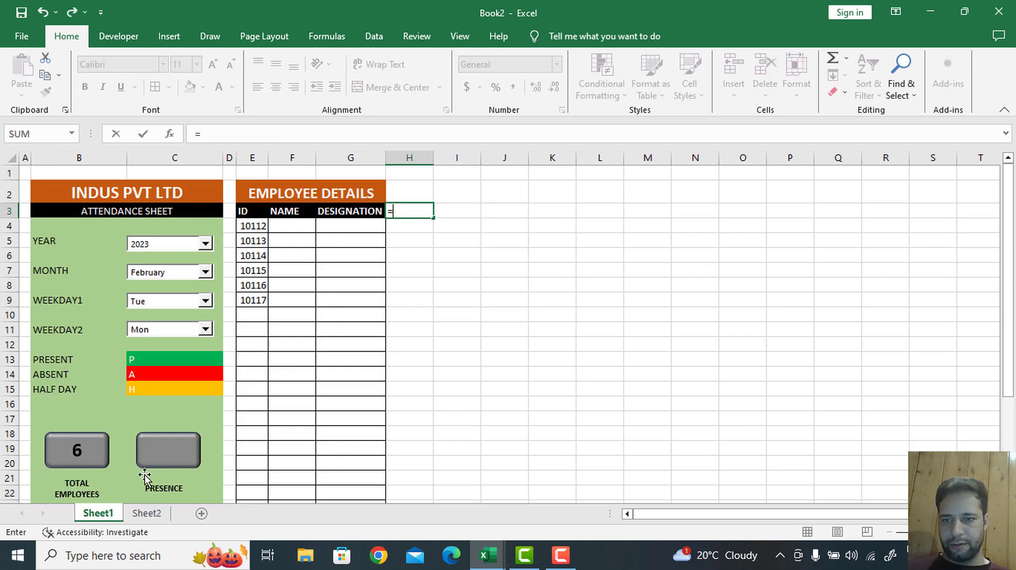
pyautogui.click(146, 513)
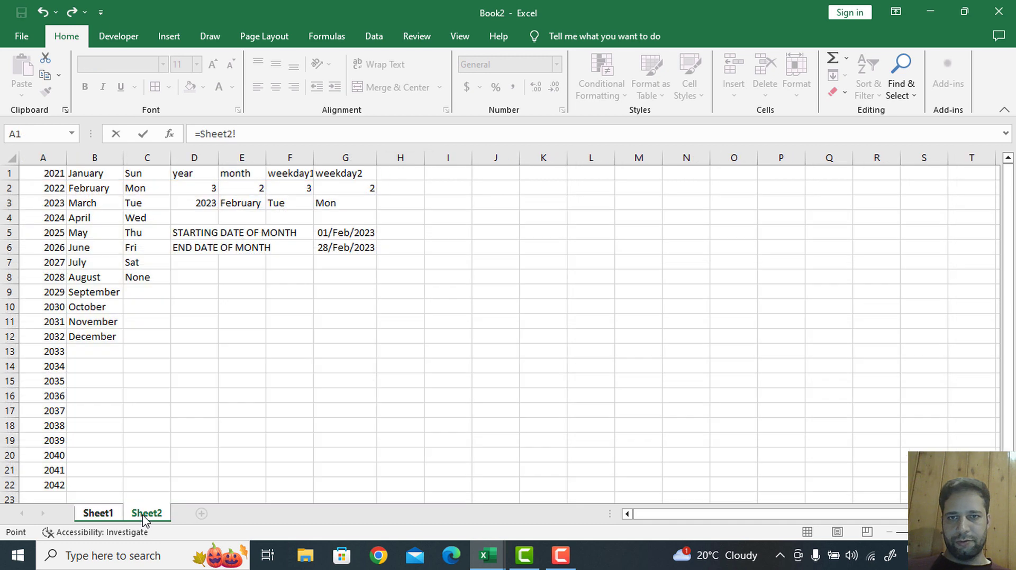
pyautogui.click(354, 232)
pyautogui.press('Return')
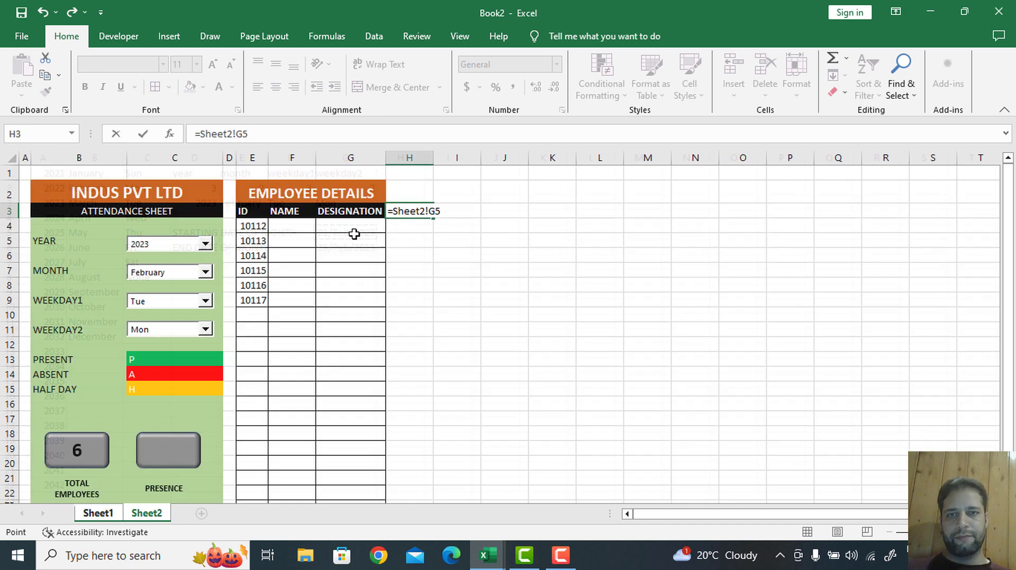
pyautogui.doubleClick(419, 209)
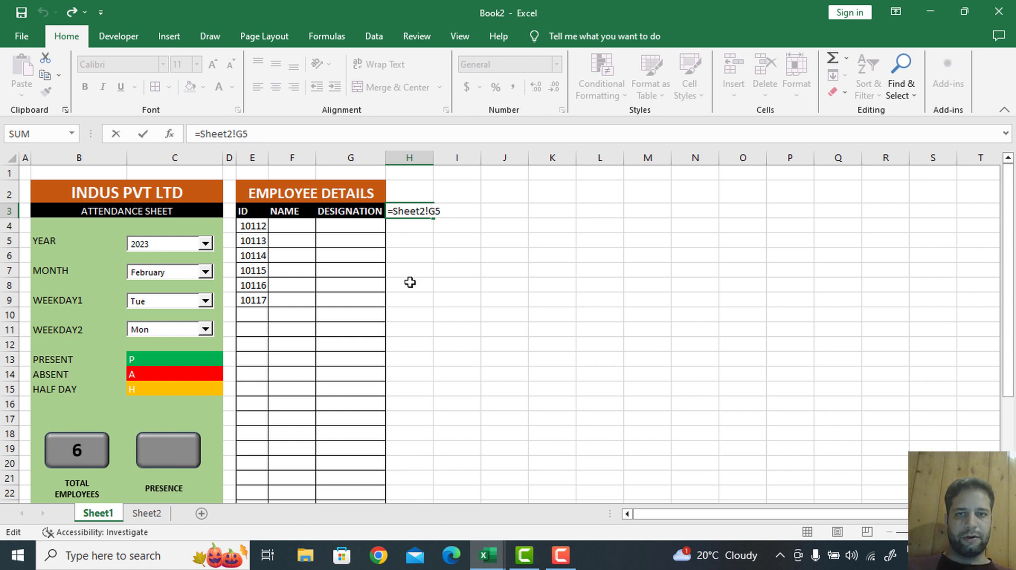
pyautogui.press('Return')
# Apply the custom number format dd to the date in H3
pyautogui.click(418, 211)
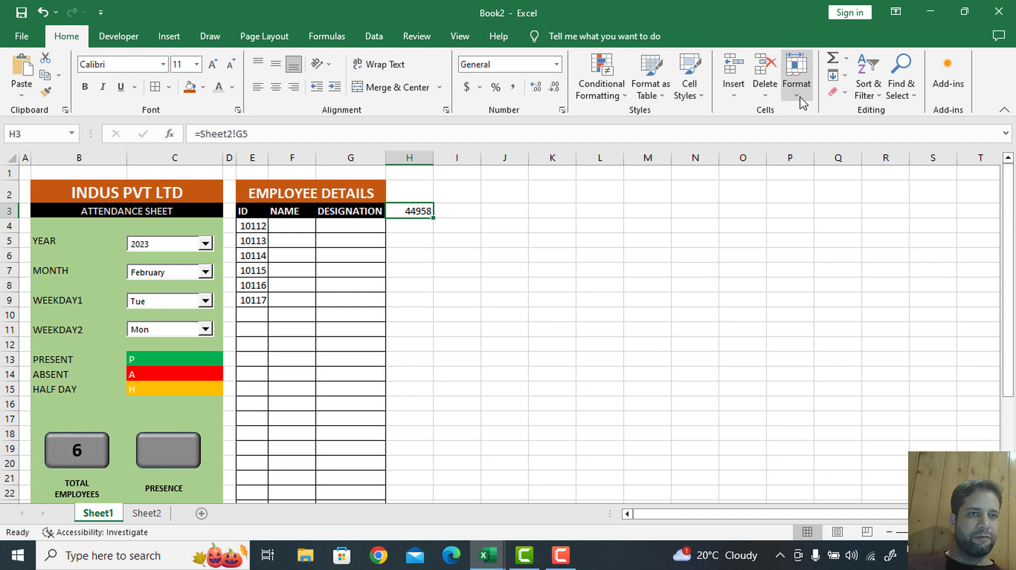
pyautogui.click(803, 103)
pyautogui.click(837, 379)
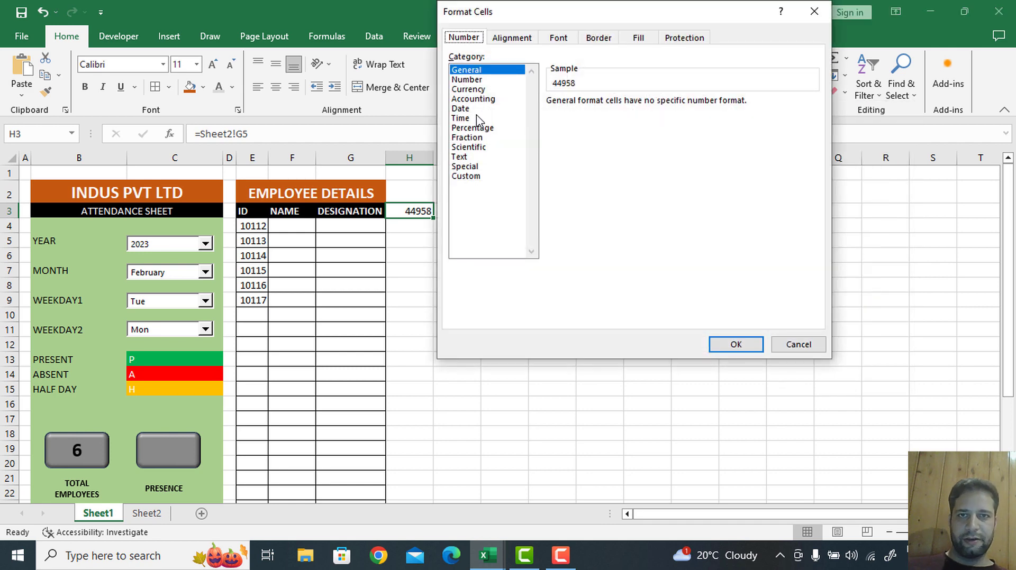
pyautogui.click(459, 108)
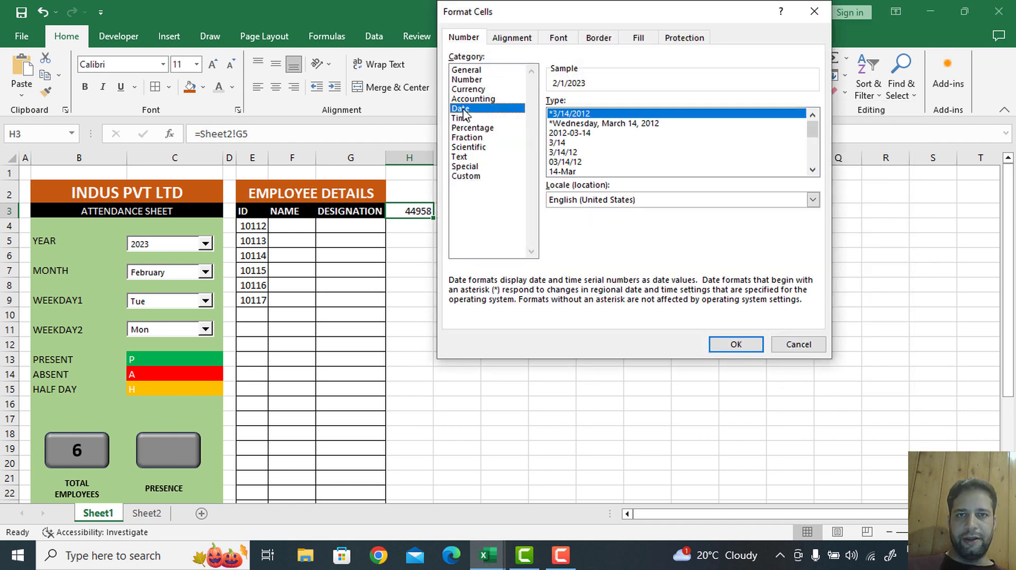
pyautogui.click(465, 177)
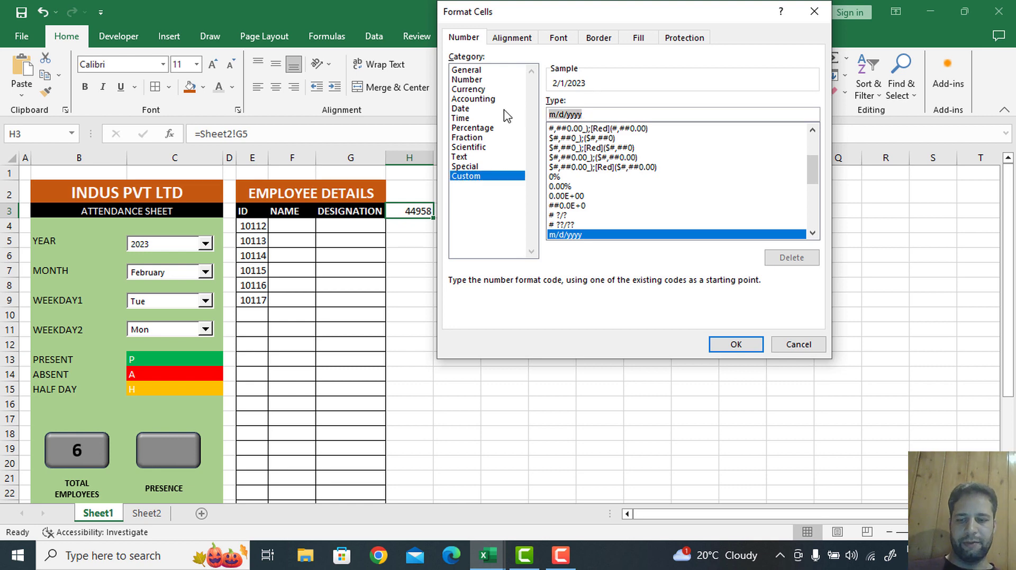
pyautogui.write('dd')
pyautogui.click(735, 345)
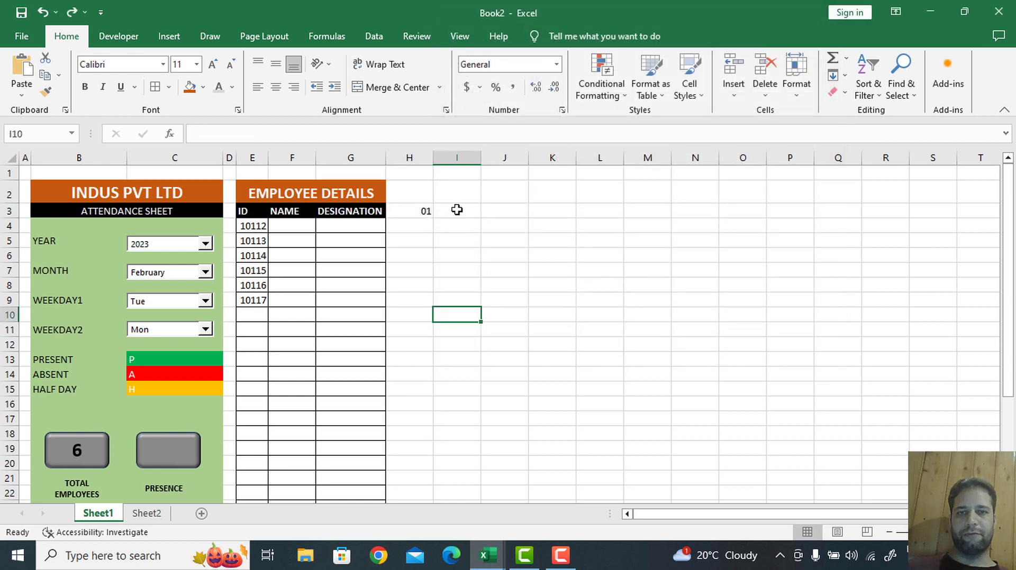
# Enter =H3+1 in I3 to calculate the second day of the month
pyautogui.click(456, 210)
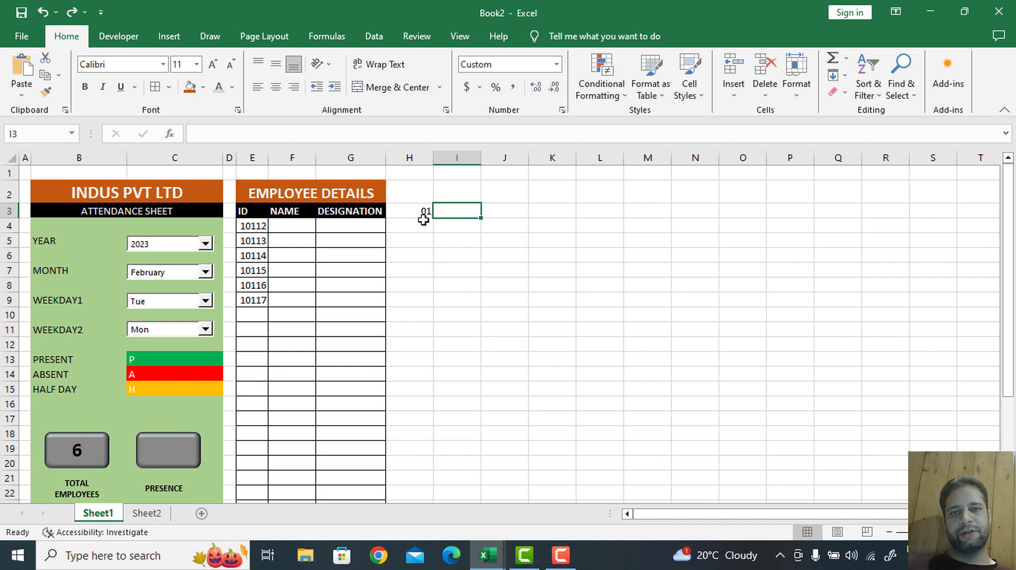
pyautogui.write('=')
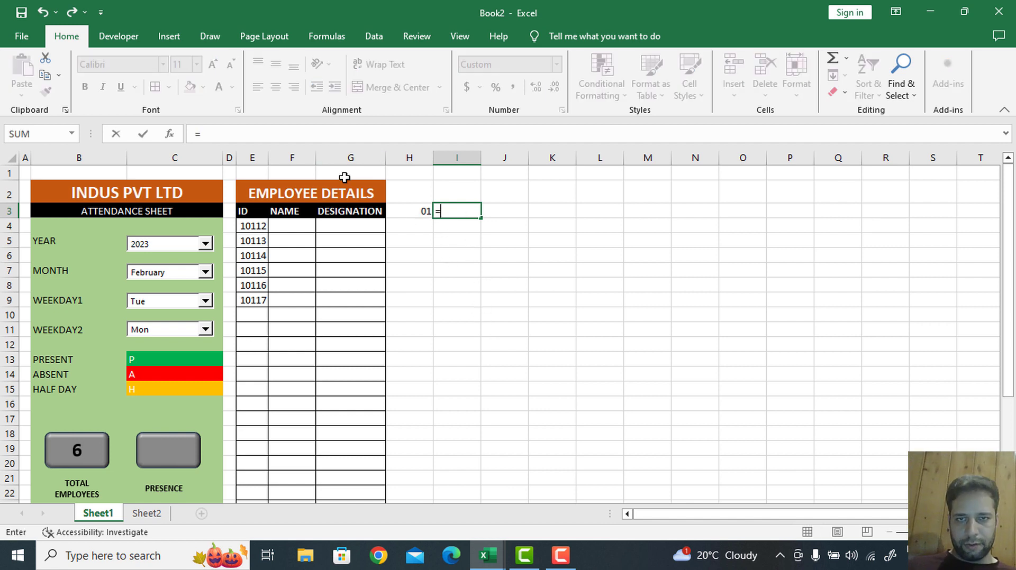
pyautogui.click(419, 213)
pyautogui.write('+1')
pyautogui.press('Return')
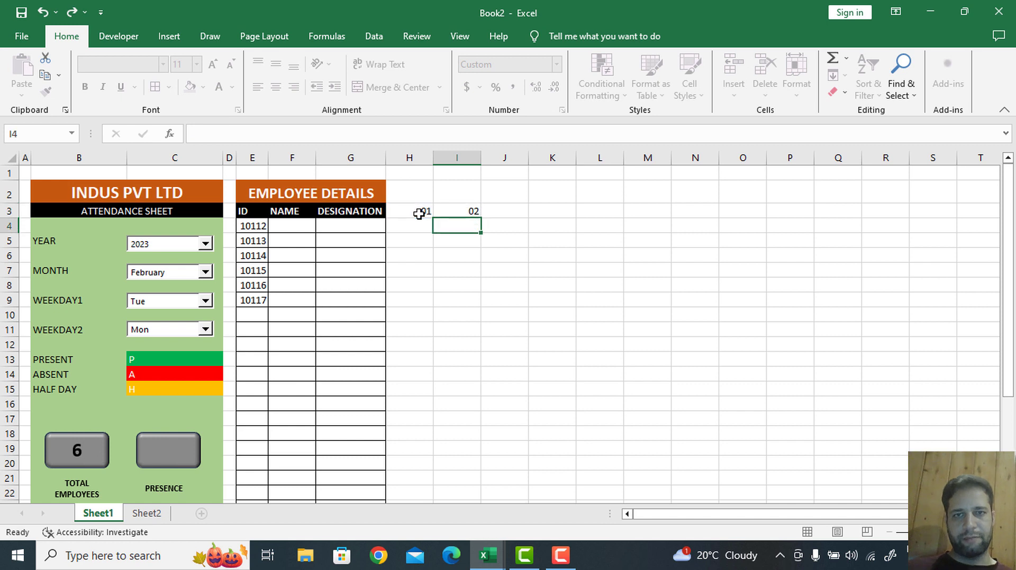
# Try filling the I3 formula across row 3 through O3, and undo the fill
pyautogui.click(466, 212)
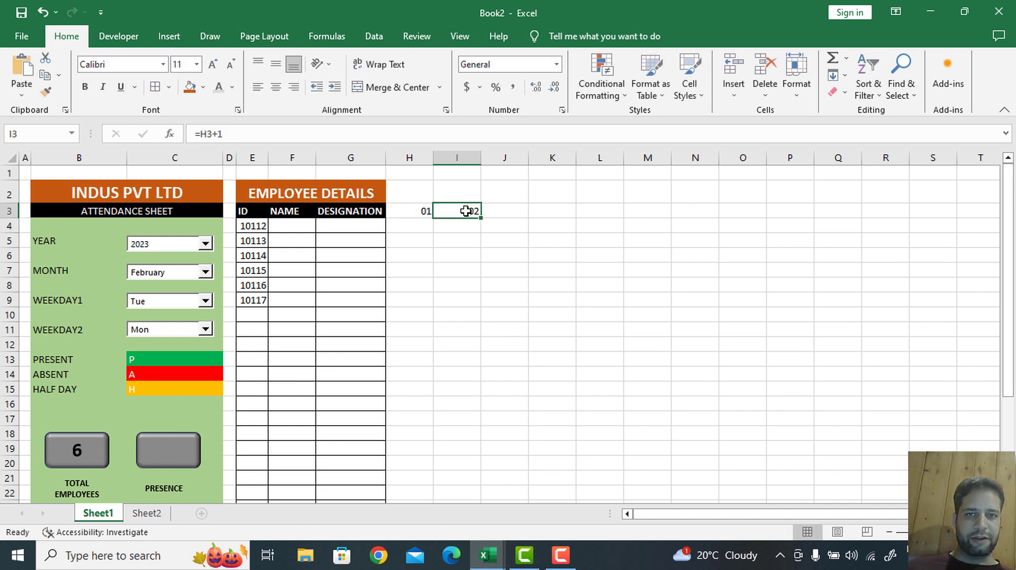
pyautogui.moveTo(481, 217); pyautogui.dragTo(752, 209)
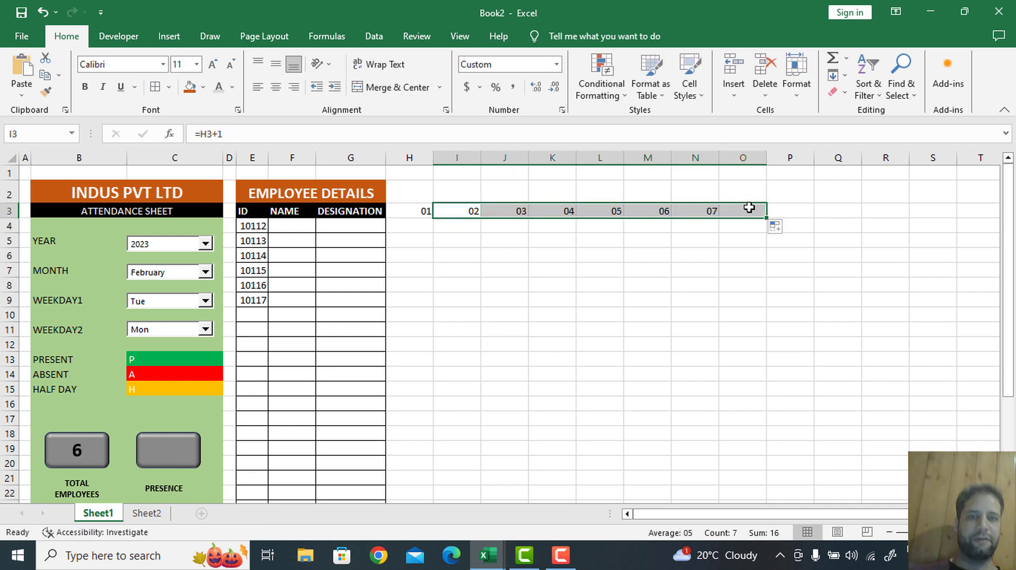
pyautogui.hotkey('ctrl', 'z')
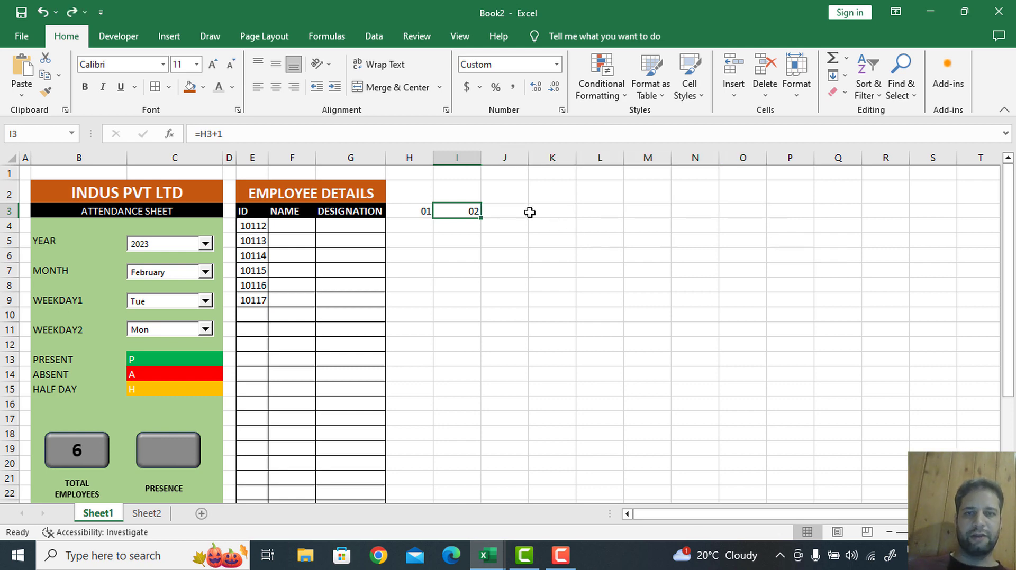
# Wrap the I3 formula in an IF function with the logical test H3+1<=Sheet2!$G$6, using an absolute reference to the end date
pyautogui.click(147, 513)
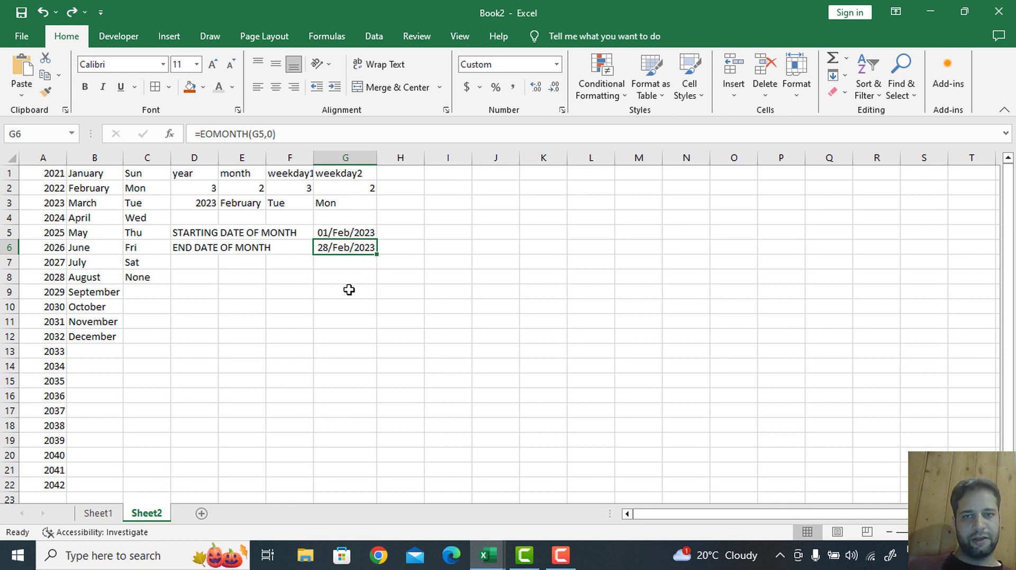
pyautogui.click(103, 513)
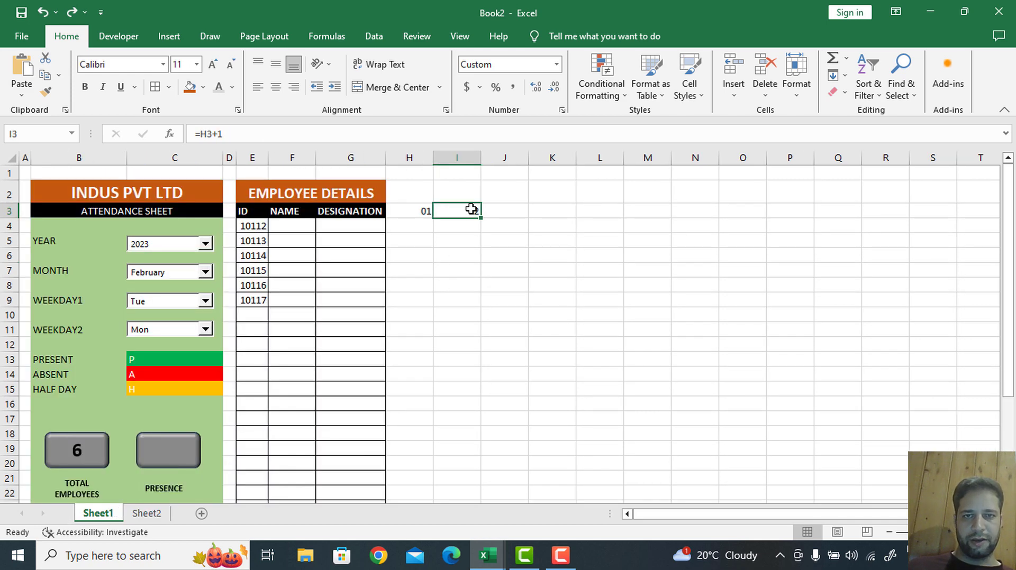
pyautogui.doubleClick(443, 212)
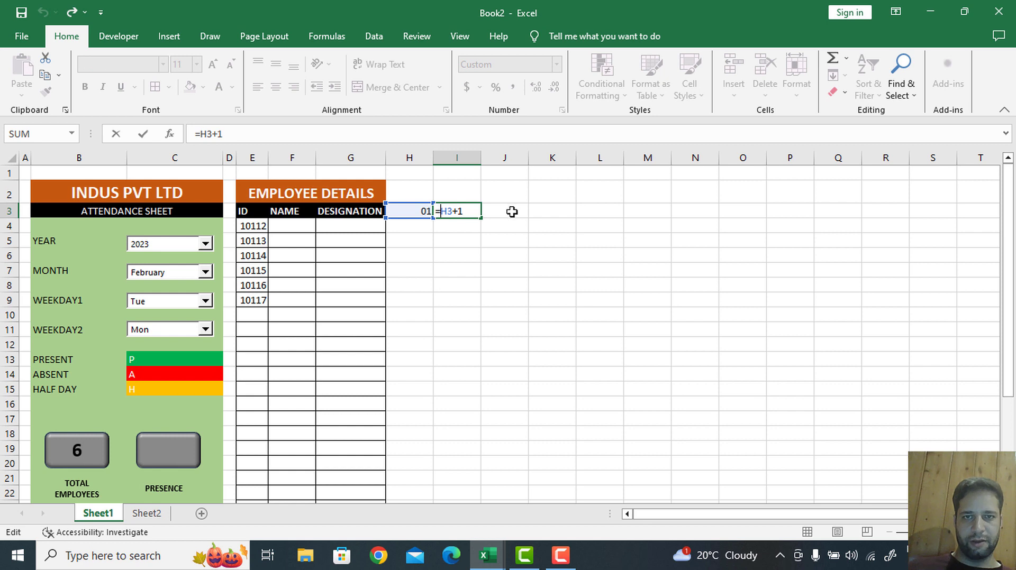
pyautogui.write('IF')
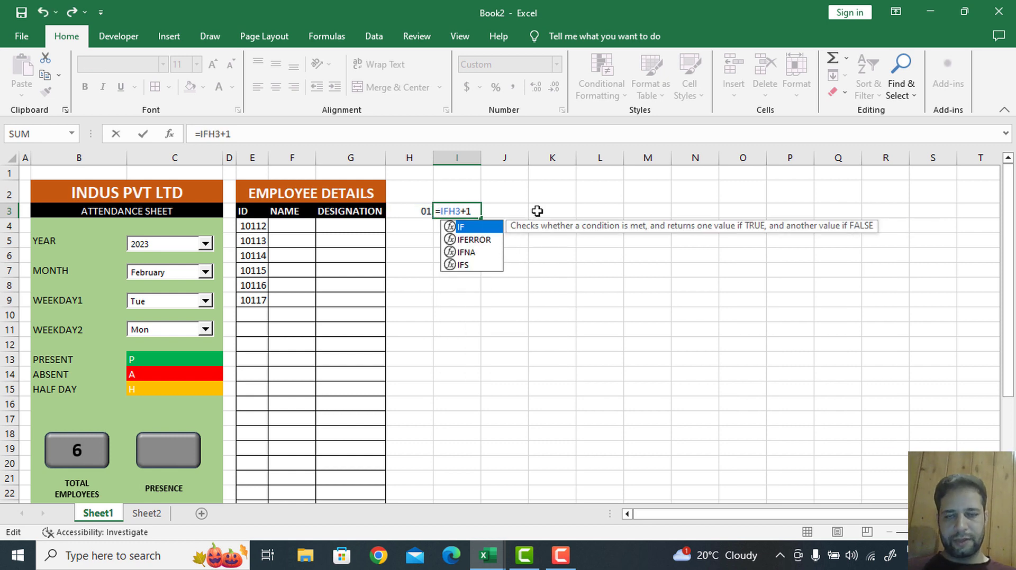
pyautogui.write('(')
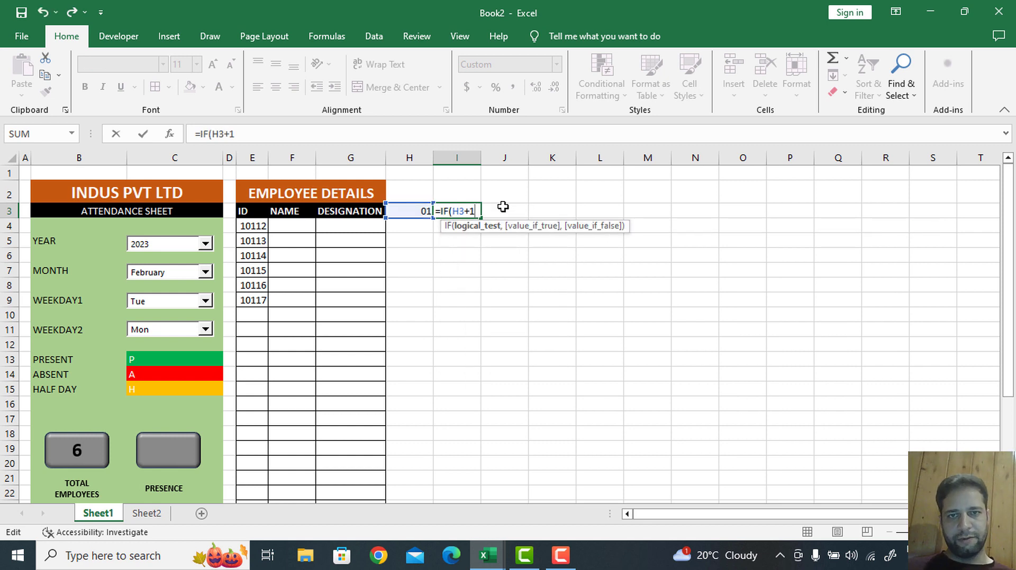
pyautogui.click(149, 514)
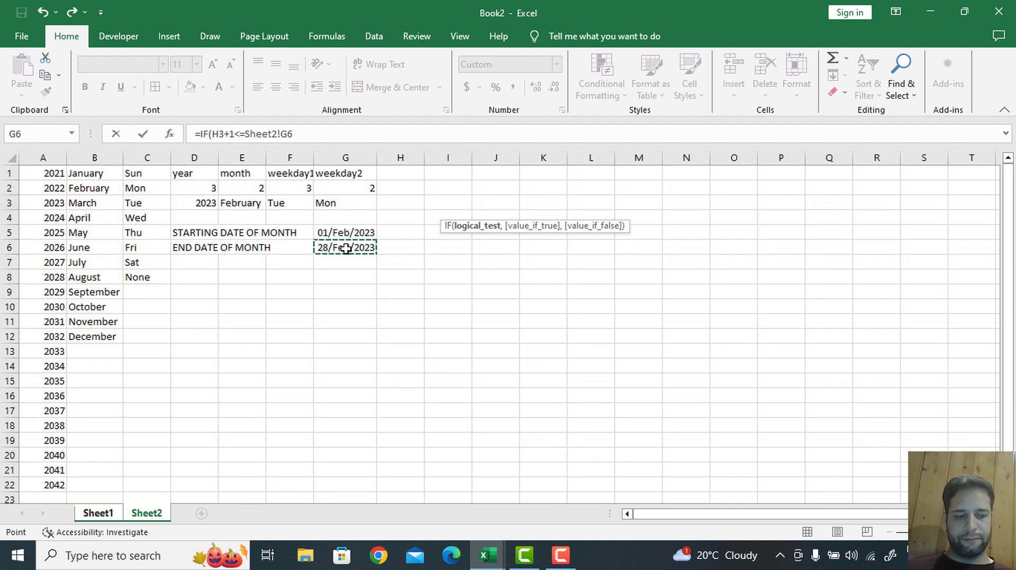
pyautogui.press('Return')
pyautogui.click(492, 358)
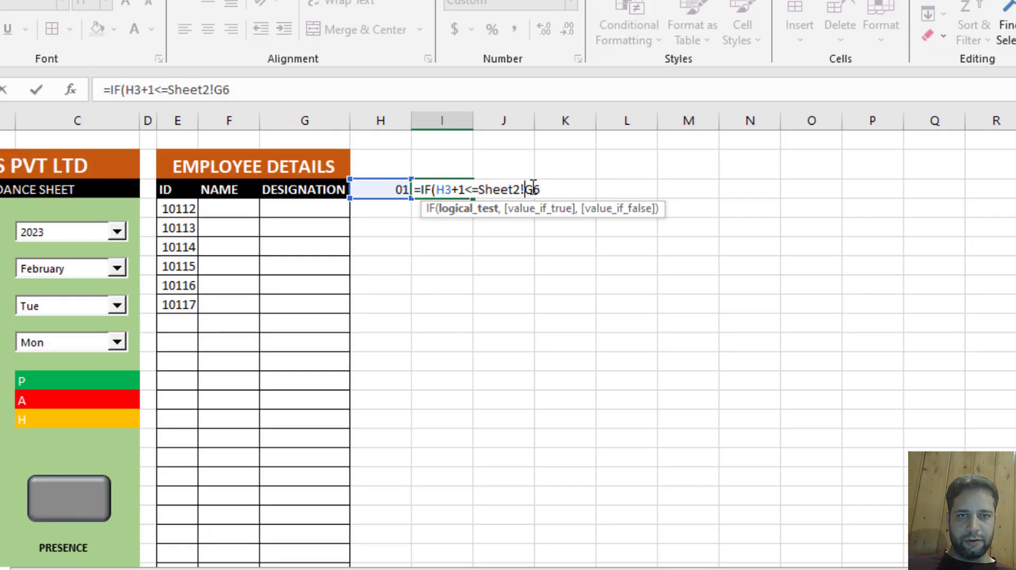
pyautogui.doubleClick(533, 189)
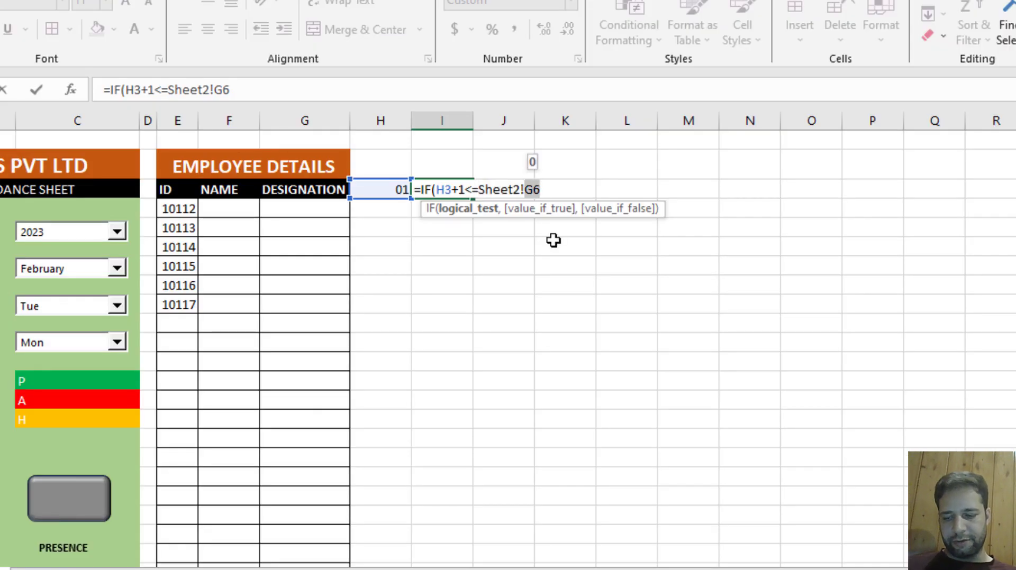
pyautogui.press('F4')
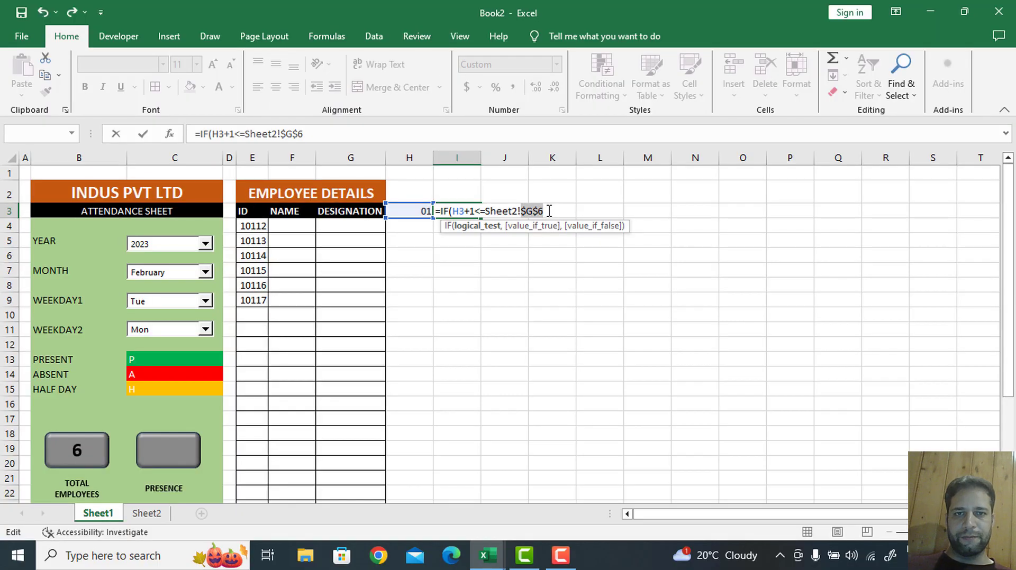
pyautogui.click(549, 211)
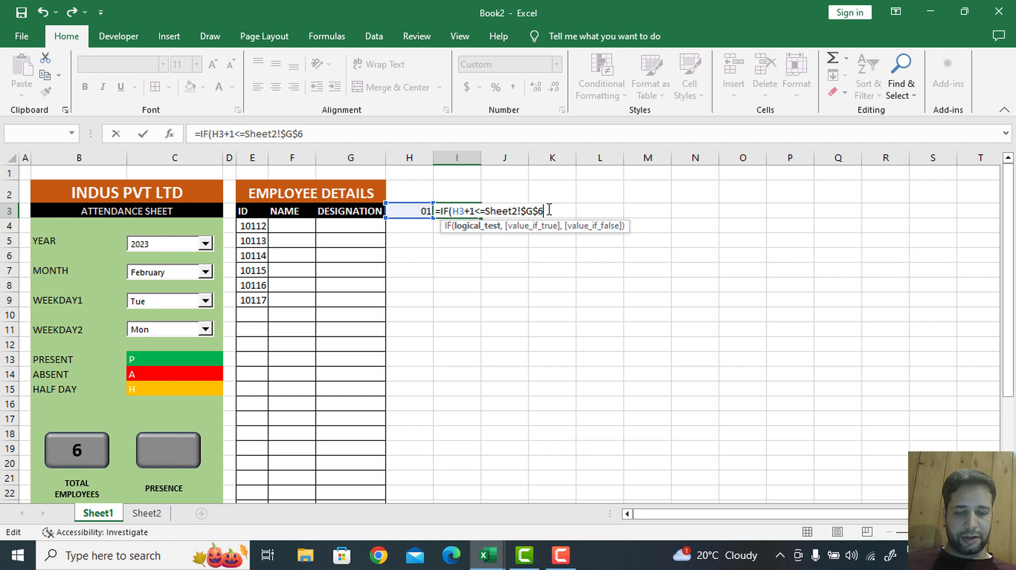
# Complete the I3 formula as =IF(H3+1<=Sheet2!$G$6,H3+1,""), returning the next date or an empty text
pyautogui.write(',')
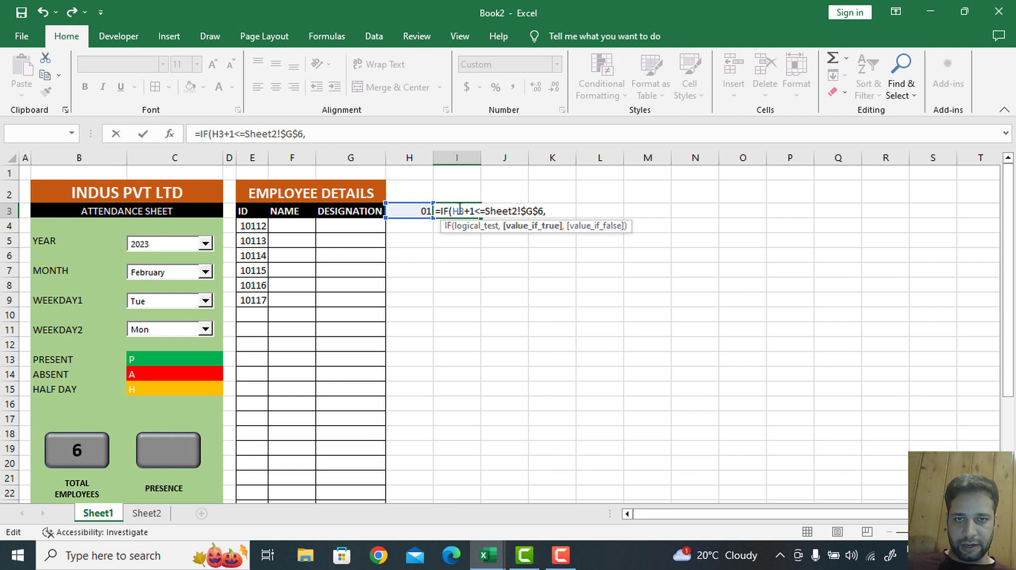
pyautogui.moveTo(453, 212); pyautogui.dragTo(478, 211)
pyautogui.hotkey('ctrl', 'c')
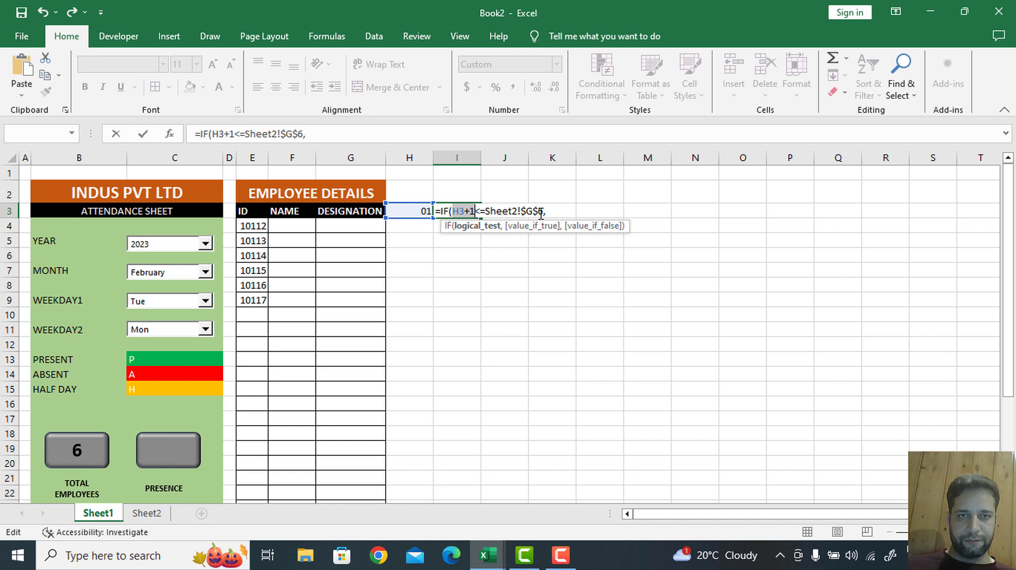
pyautogui.click(549, 211)
pyautogui.hotkey('ctrl', 'v')
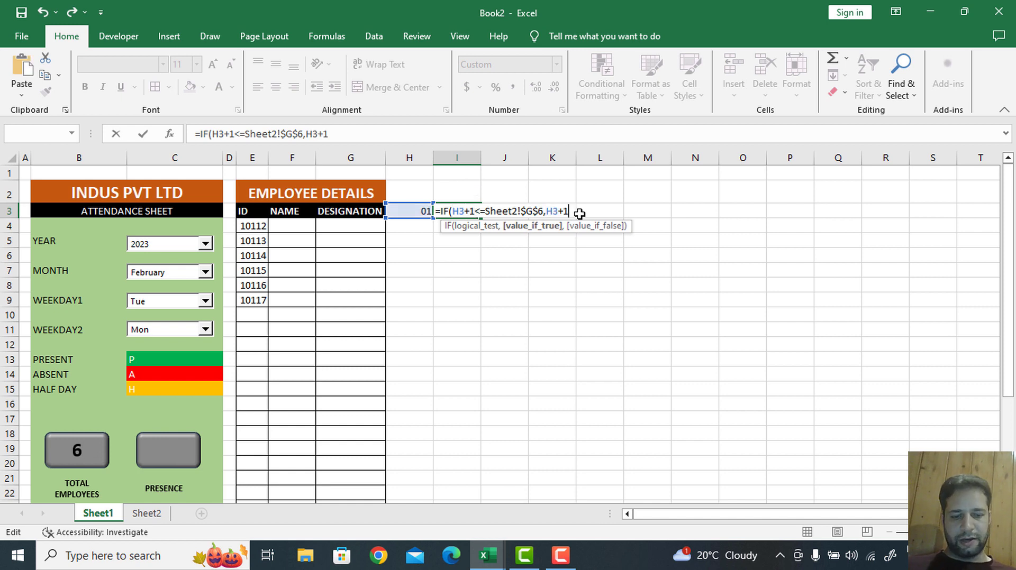
pyautogui.write(',')
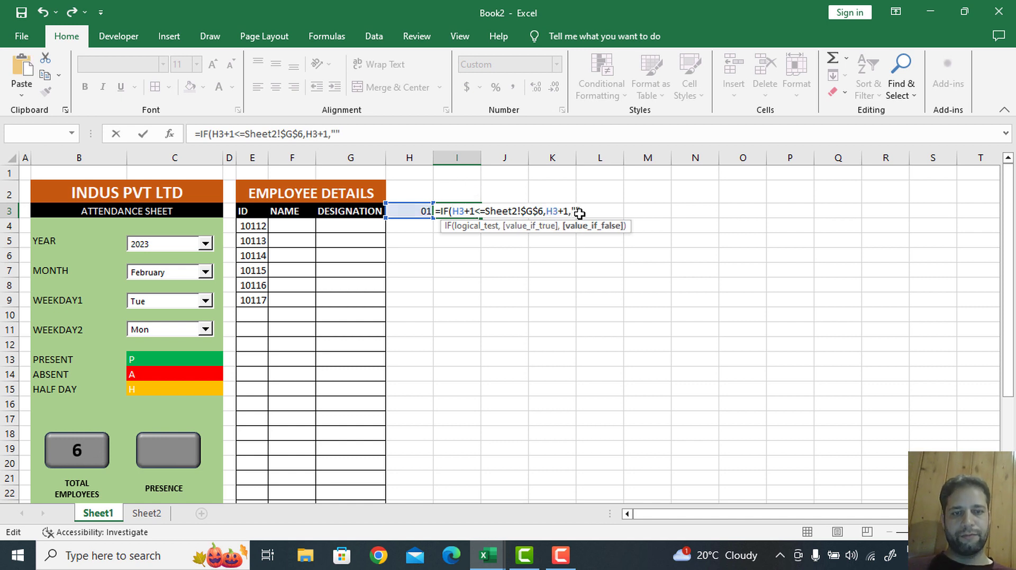
pyautogui.write('"")')
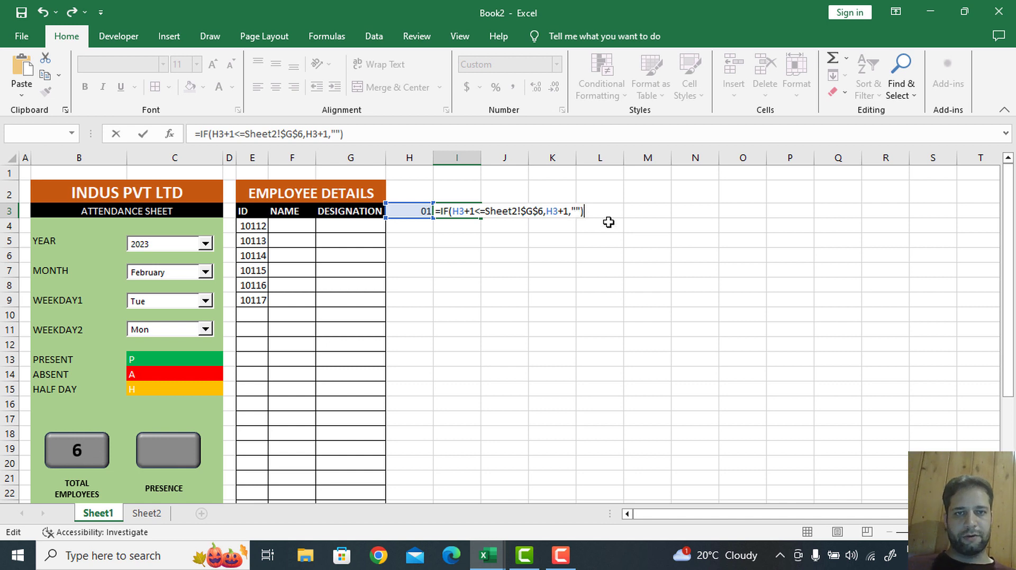
pyautogui.press('Return')
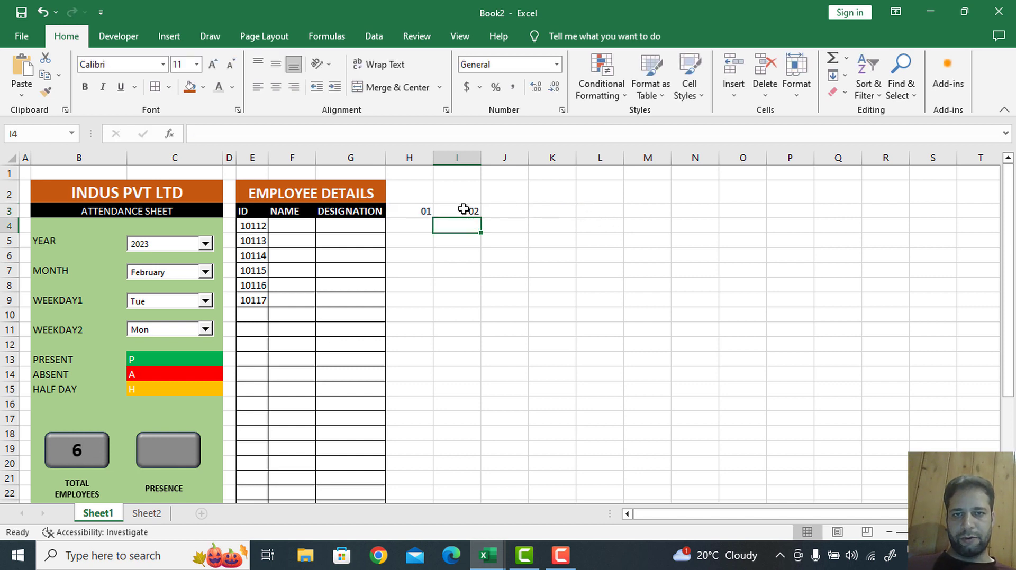
# Fill the I3 formula across row 3 through AM3 and select AK3:AM3 to examine the cells past the month's end
pyautogui.click(468, 212)
pyautogui.moveTo(481, 218); pyautogui.dragTo(899, 217)
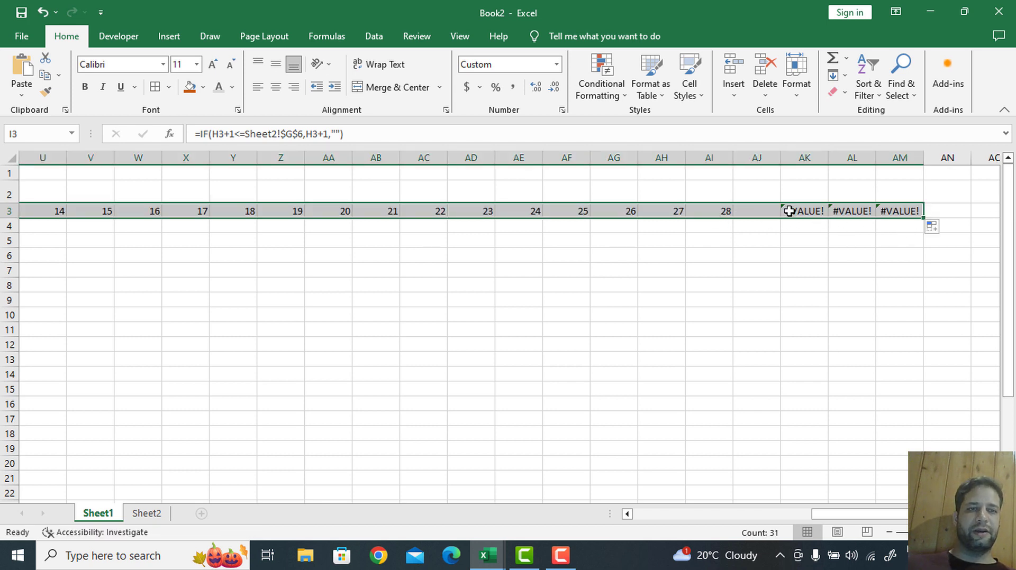
pyautogui.moveTo(789, 211); pyautogui.dragTo(899, 211)
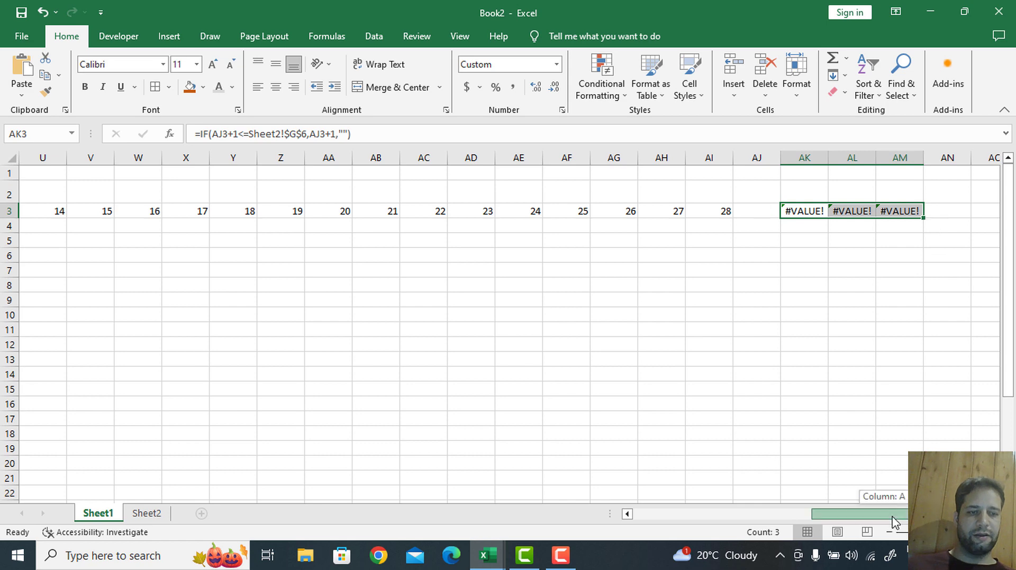
# Undo the row 3 fill and wrap the I3 formula in IFERROR as =IFERROR(IF(H3+1<=Sheet2!$G$6,H3+1,""),"")
pyautogui.moveTo(891, 514); pyautogui.dragTo(580, 524)
pyautogui.click(465, 210)
pyautogui.hotkey('ctrl', 'z')
pyautogui.doubleClick(465, 211)
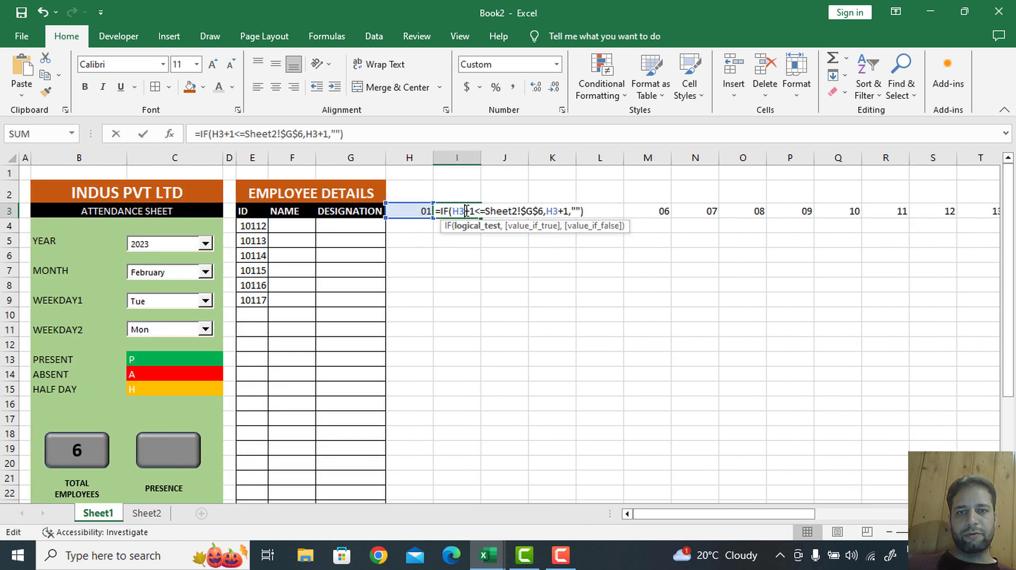
pyautogui.click(439, 211)
pyautogui.write('IFE')
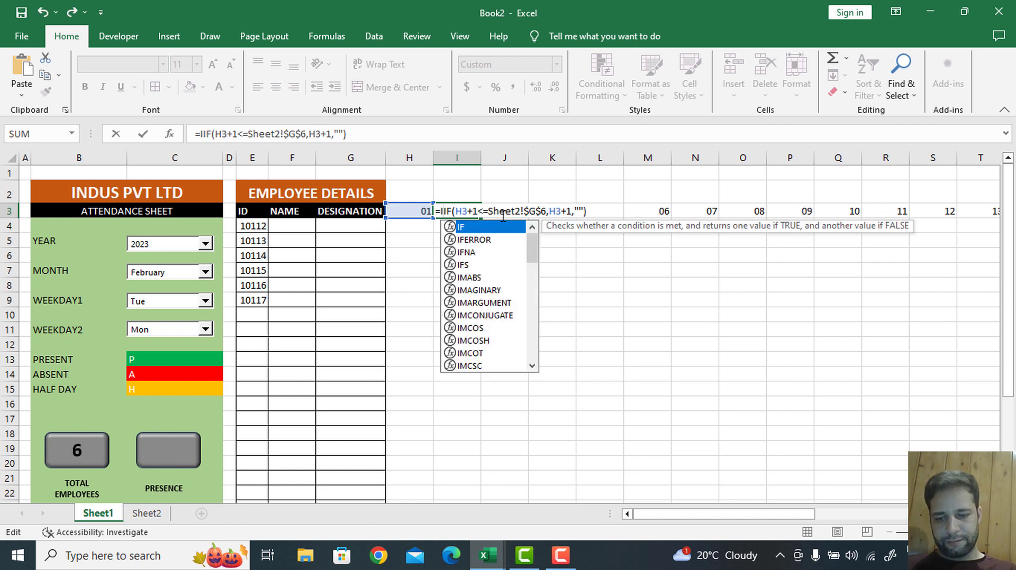
pyautogui.press('Tab')
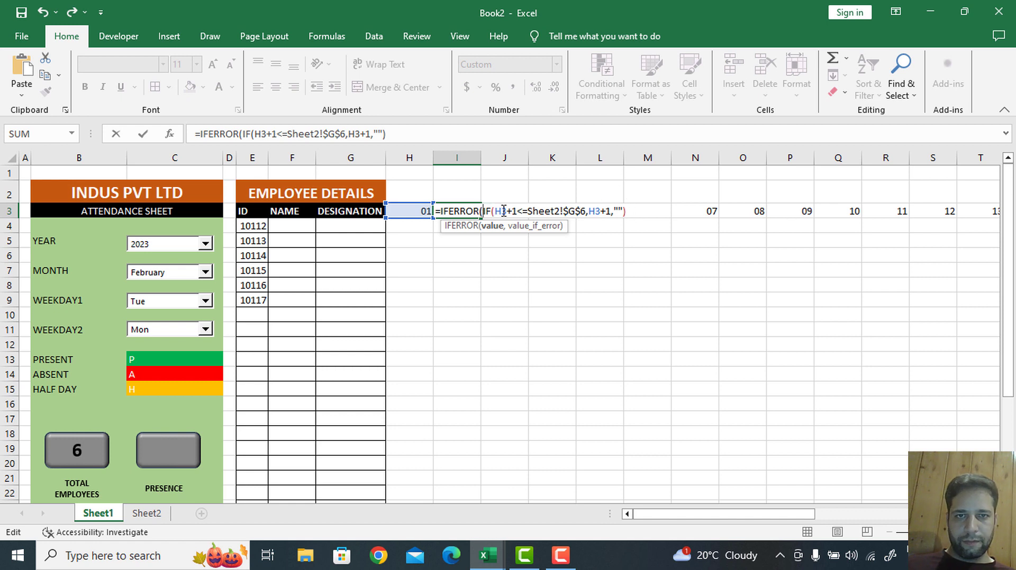
pyautogui.click(627, 211)
pyautogui.write(',')
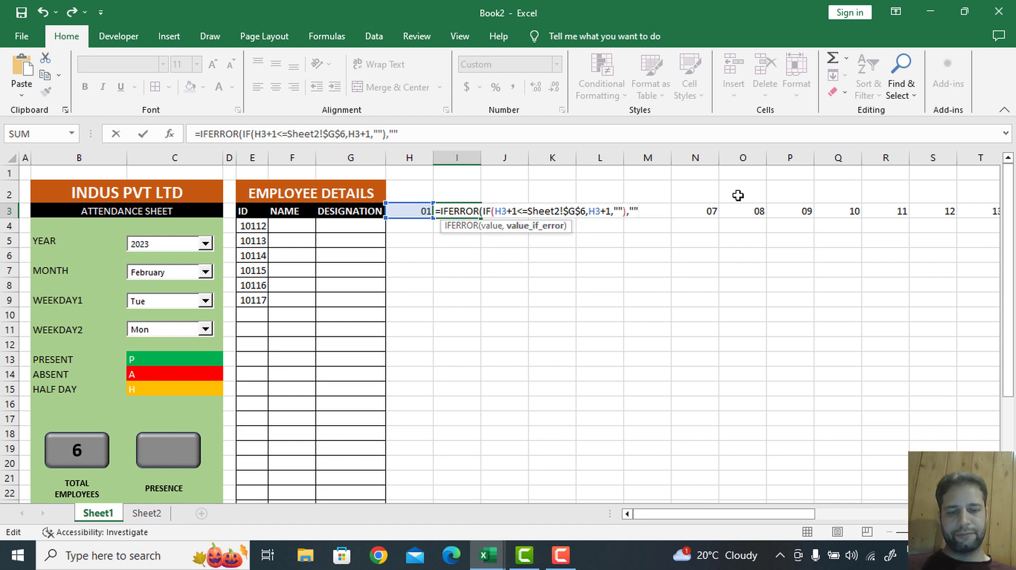
pyautogui.write('"")')
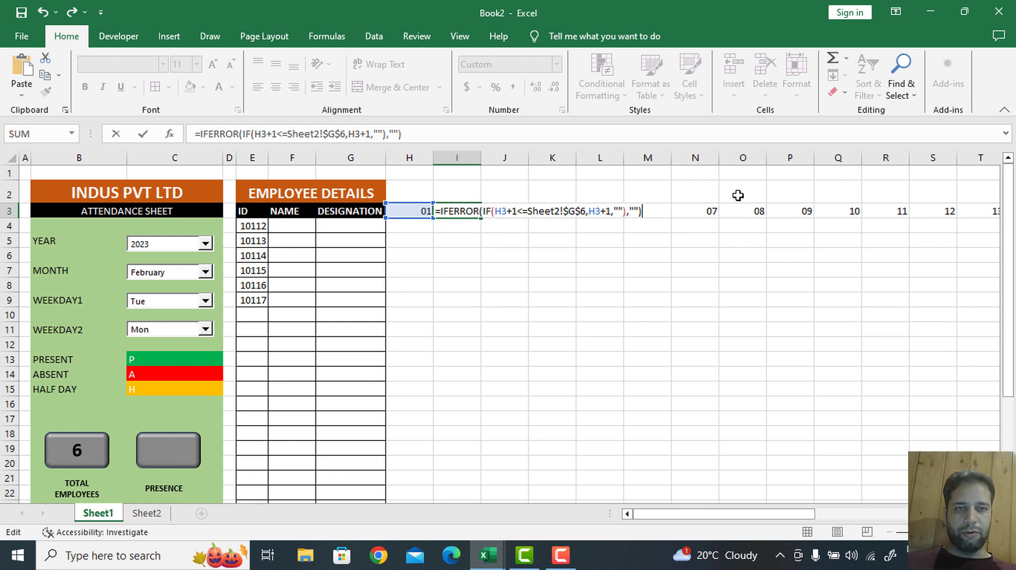
pyautogui.press('Return')
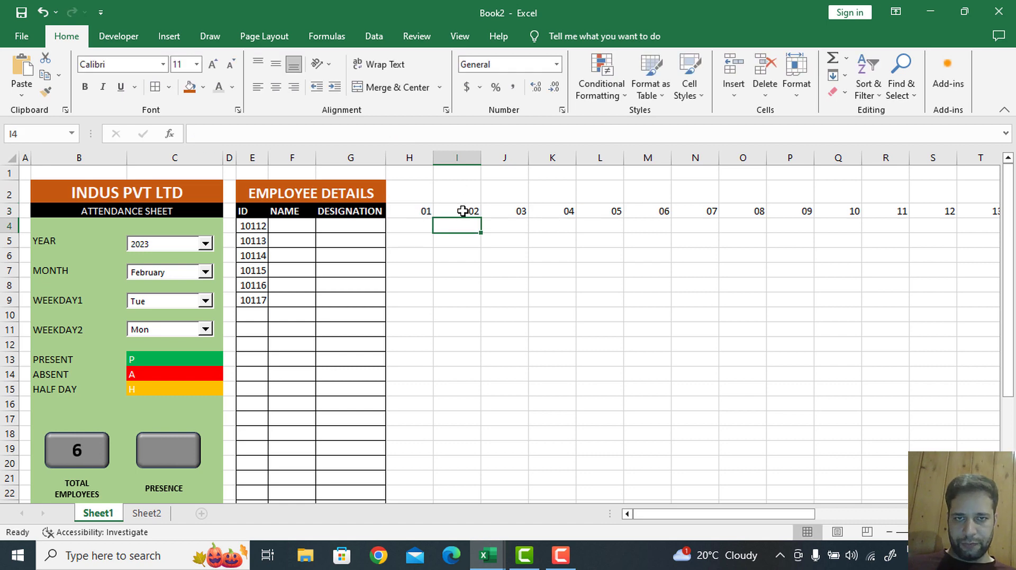
# Fill the IFERROR formula from I3 across row 3 through AM3
pyautogui.click(465, 211)
pyautogui.moveTo(479, 220); pyautogui.dragTo(927, 212)
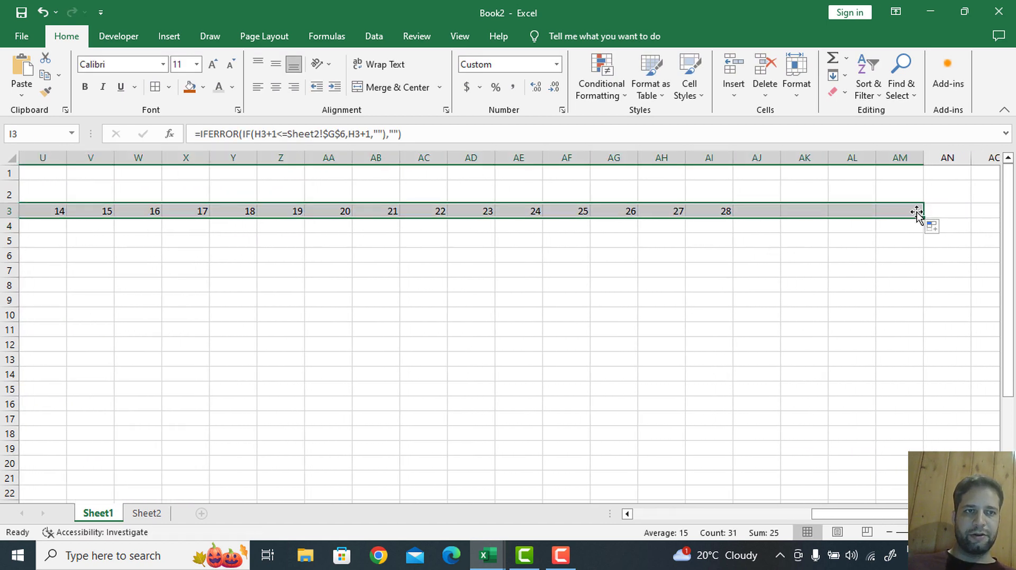
pyautogui.moveTo(883, 514); pyautogui.dragTo(628, 529)
pyautogui.click(614, 342)
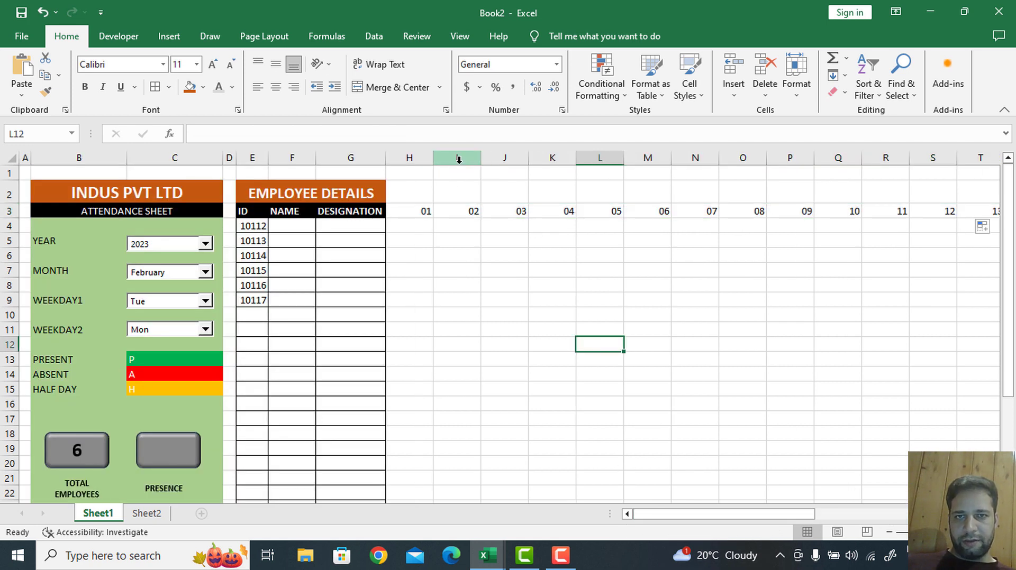
# Narrow columns H through AL together so they just fit the two-digit day numbers
pyautogui.moveTo(411, 157); pyautogui.dragTo(865, 183)
pyautogui.moveTo(895, 519); pyautogui.dragTo(553, 488)
pyautogui.moveTo(433, 159); pyautogui.dragTo(404, 159)
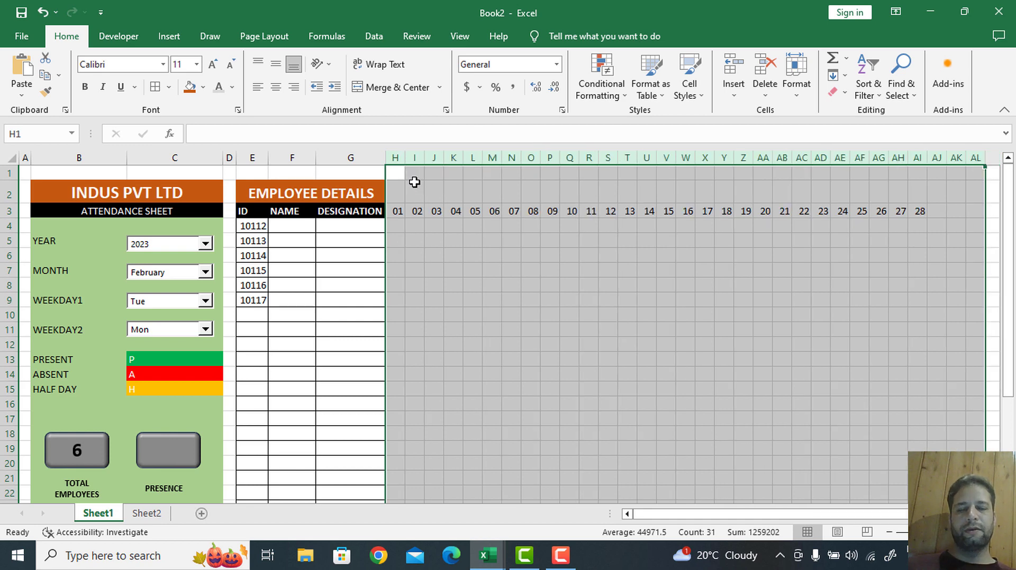
pyautogui.click(724, 299)
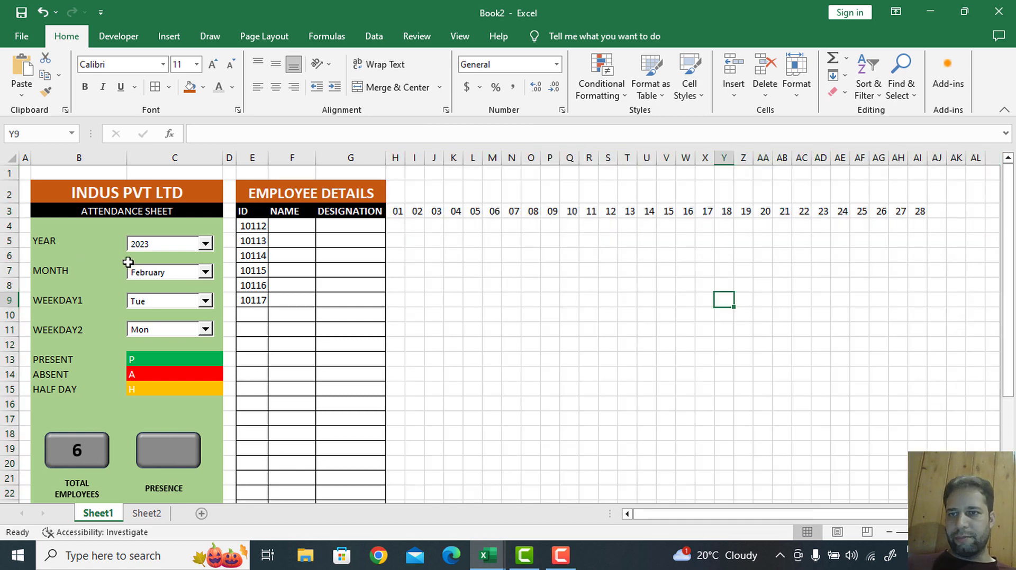
# Test the date header row by switching the month selection to April and finally to May
pyautogui.click(205, 272)
pyautogui.click(170, 303)
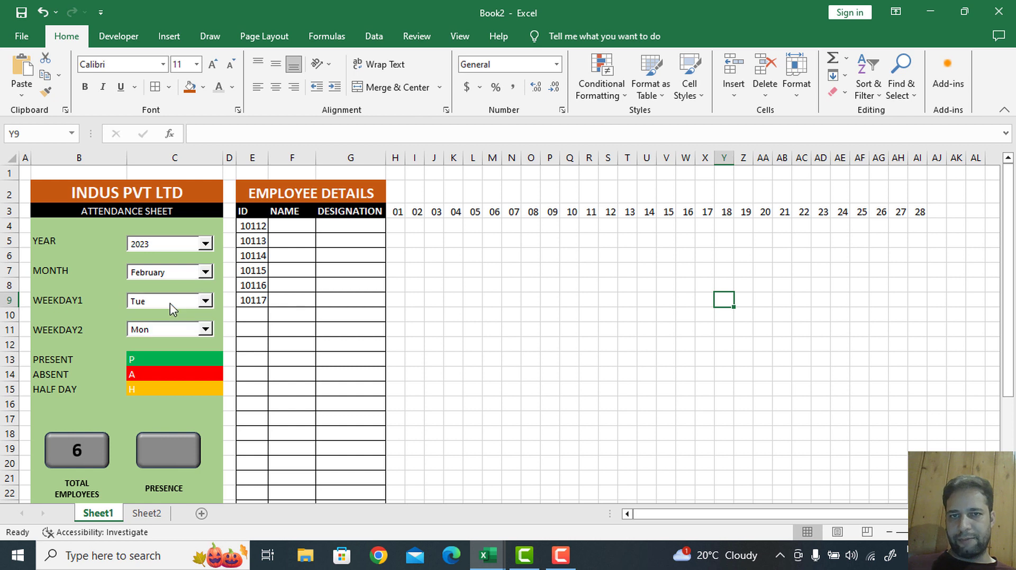
pyautogui.click(204, 272)
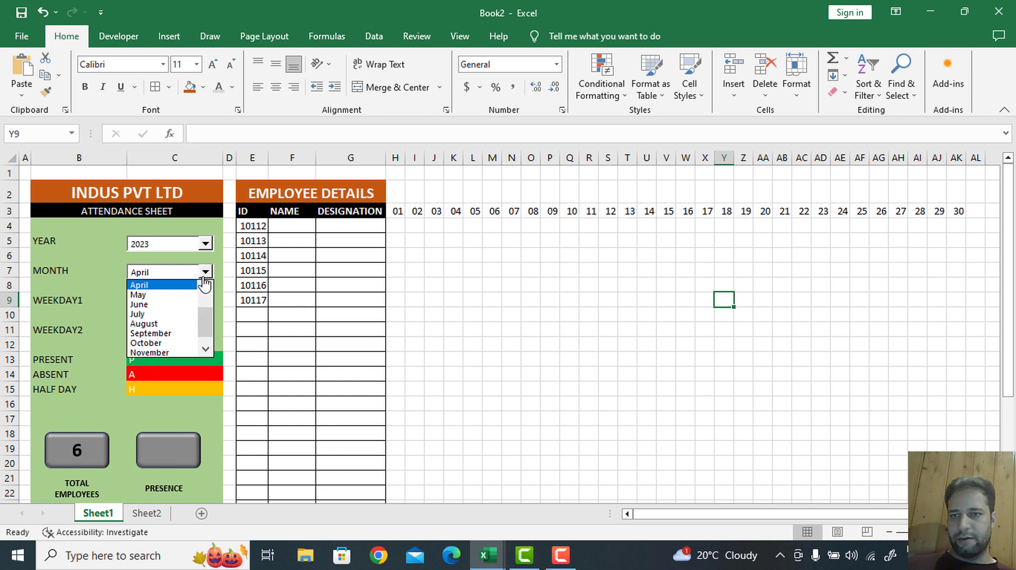
pyautogui.click(169, 295)
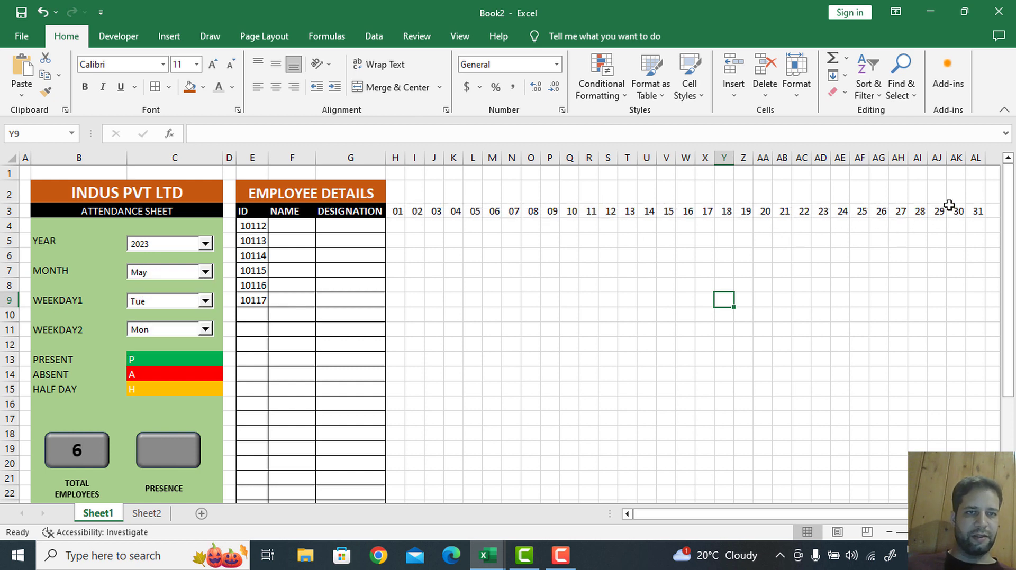
# Enter =TEXT(H3,"DDD") in H2 to return the weekday name of the date below it
pyautogui.click(399, 197)
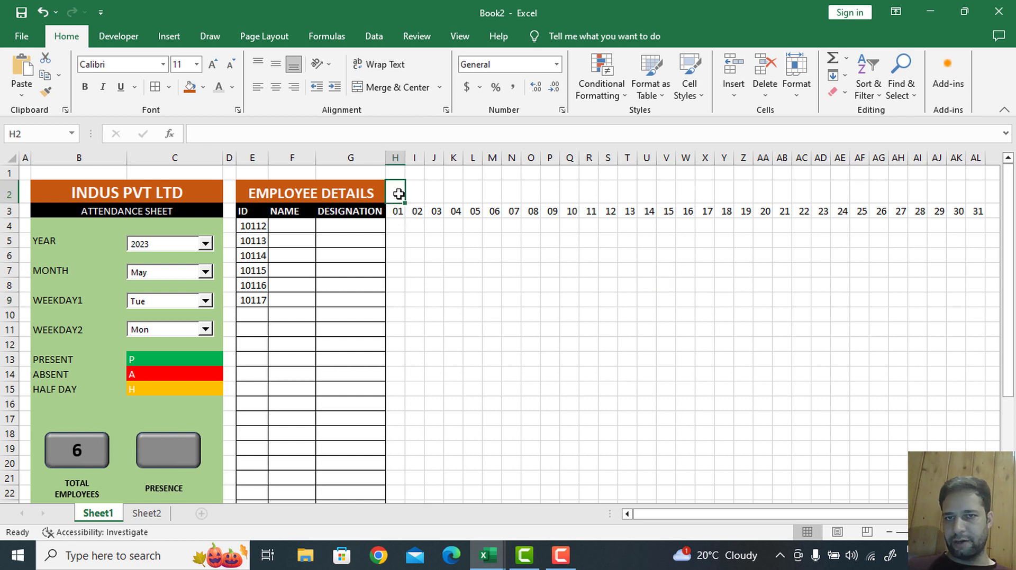
pyautogui.write('=')
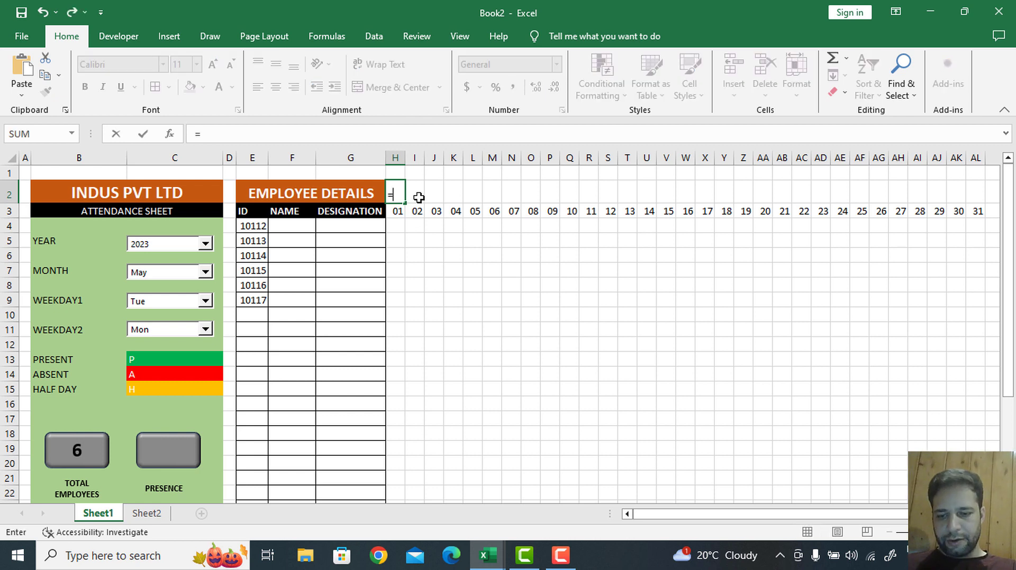
pyautogui.write('tex')
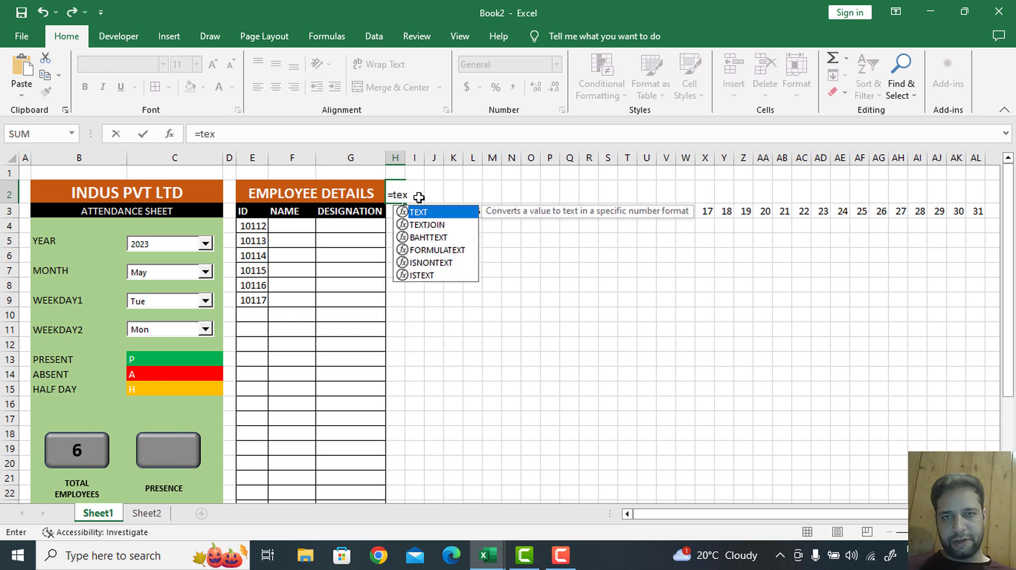
pyautogui.doubleClick(431, 212)
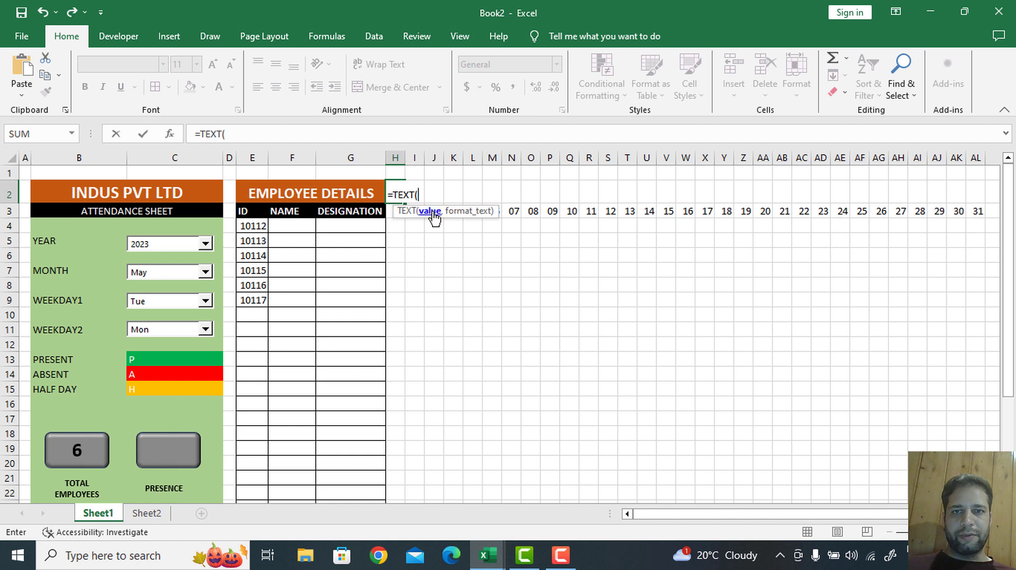
pyautogui.click(395, 212)
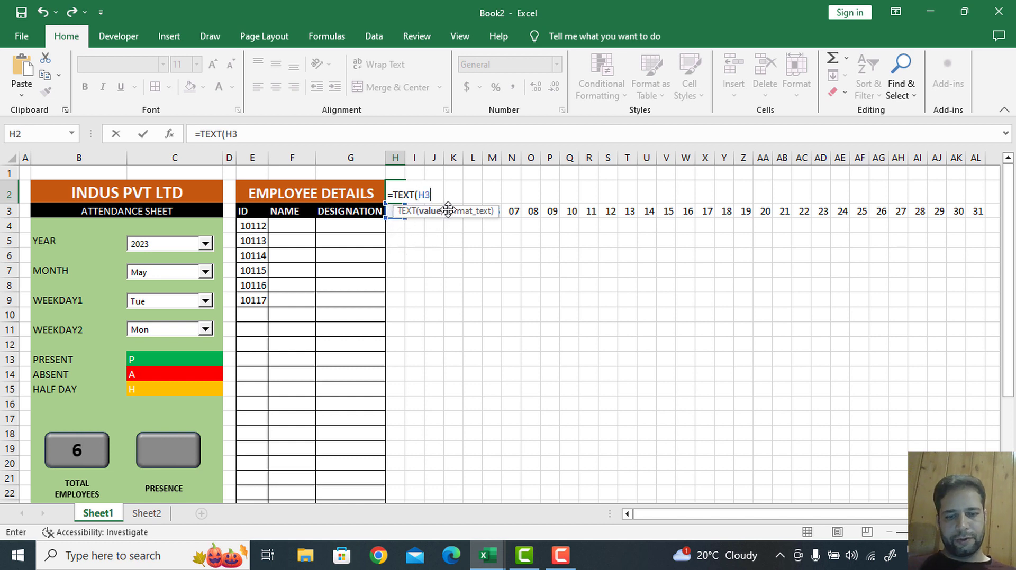
pyautogui.write(',')
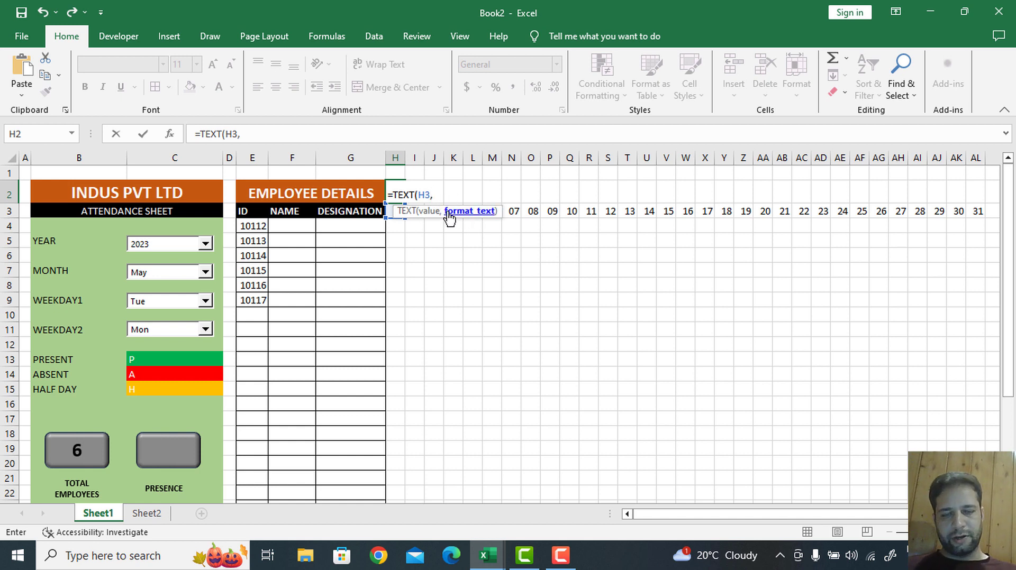
pyautogui.write('"DDD')
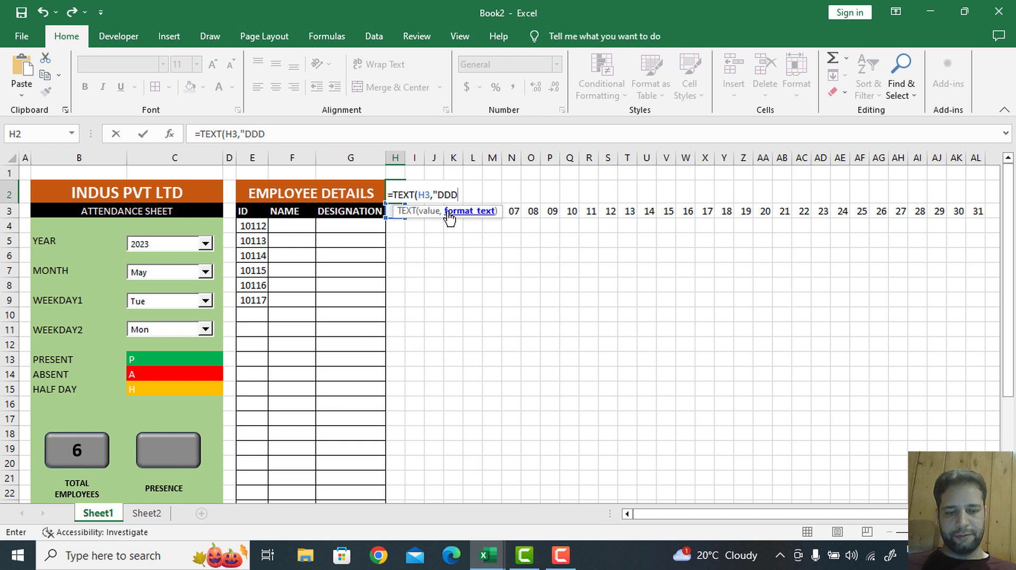
pyautogui.write('")')
pyautogui.press('Return')
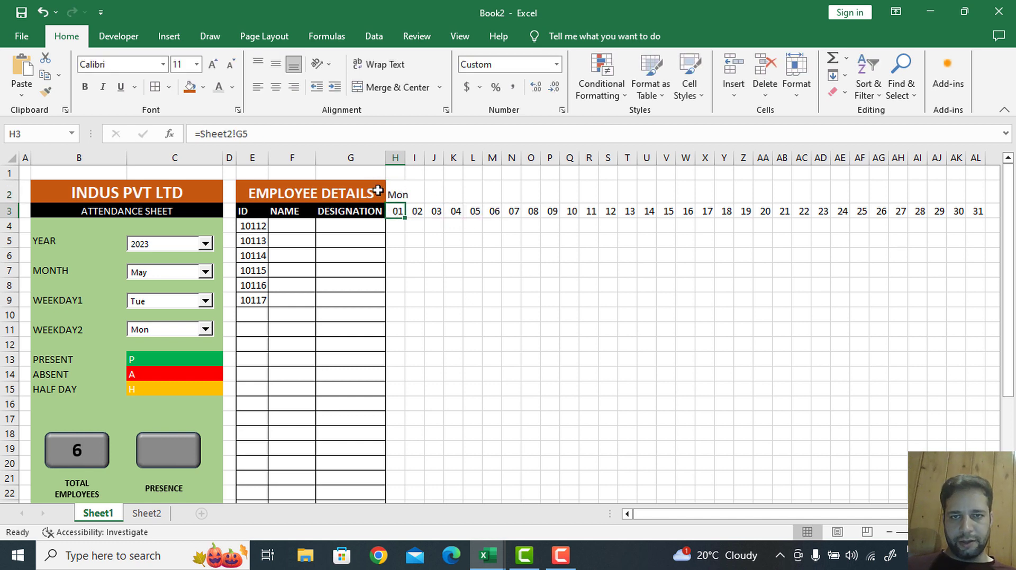
# Review the weekday formula in H2, try widening column H, and undo the width change
pyautogui.click(397, 195)
pyautogui.click(397, 214)
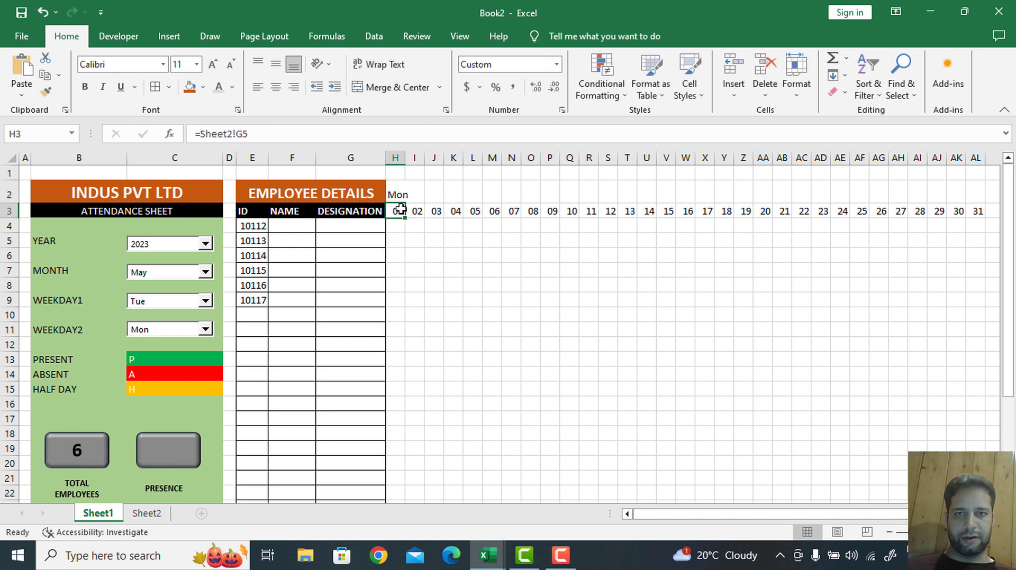
pyautogui.doubleClick(394, 191)
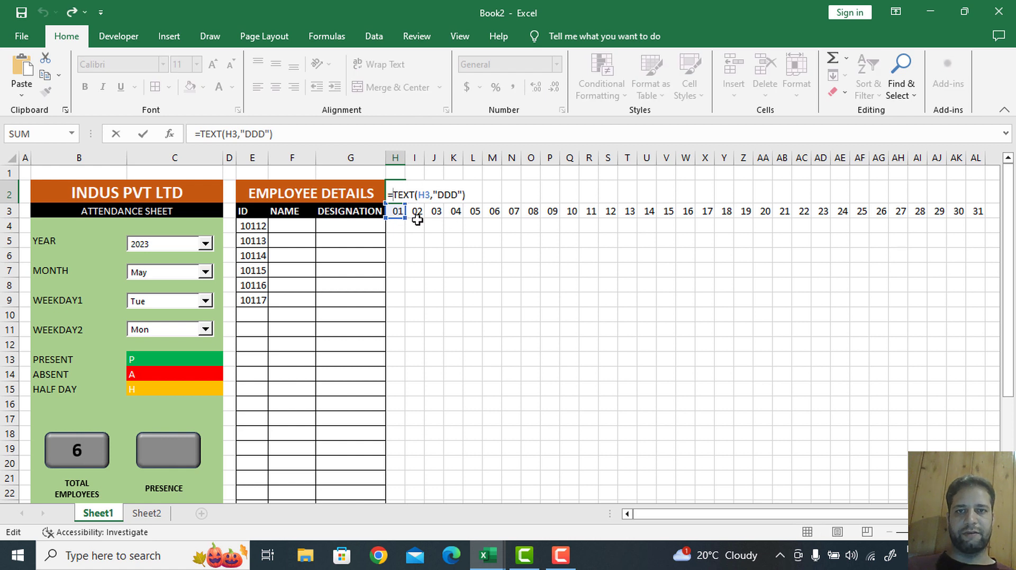
pyautogui.press('Return')
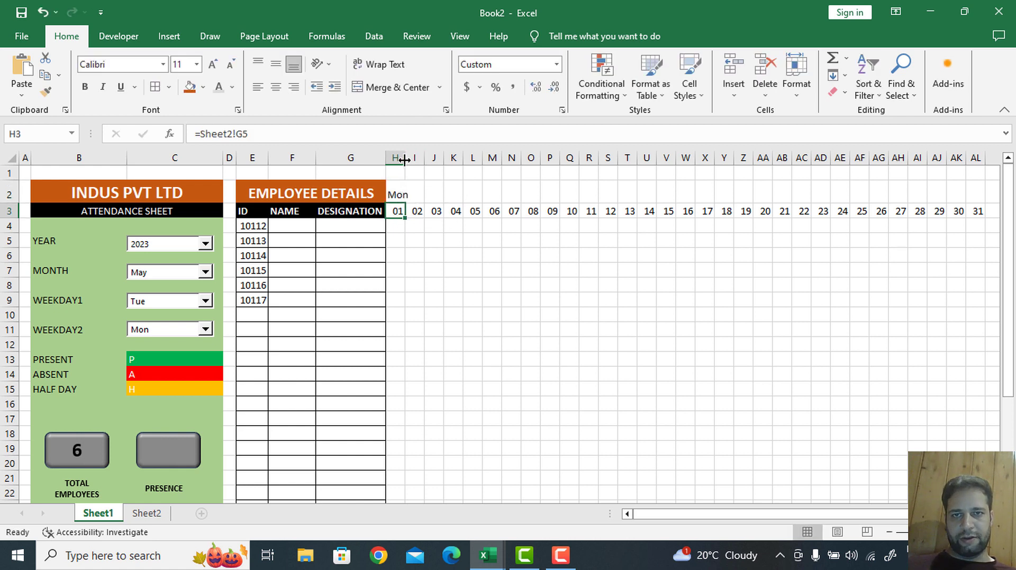
pyautogui.moveTo(404, 160); pyautogui.dragTo(411, 160)
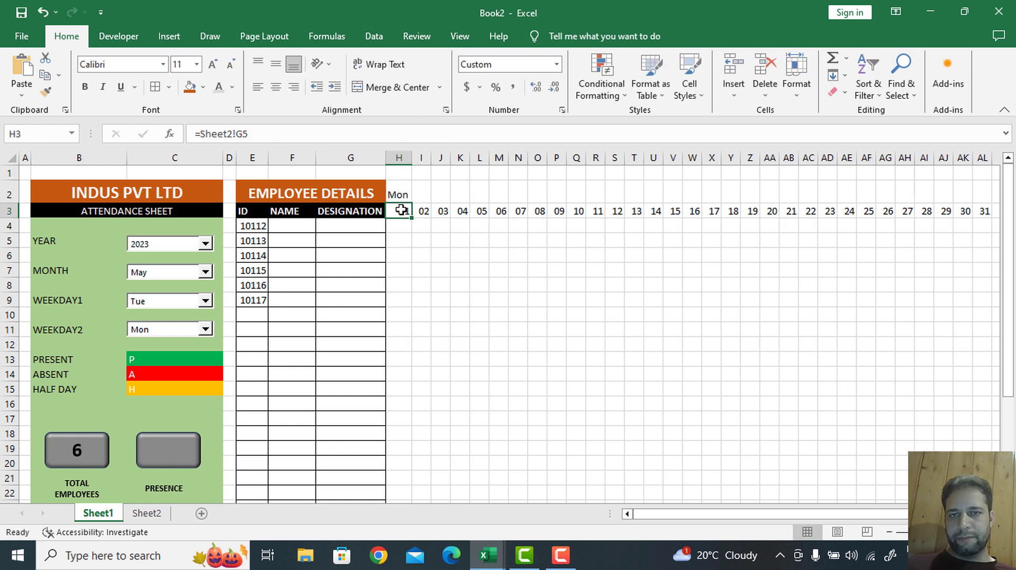
pyautogui.hotkey('ctrl', 'z')
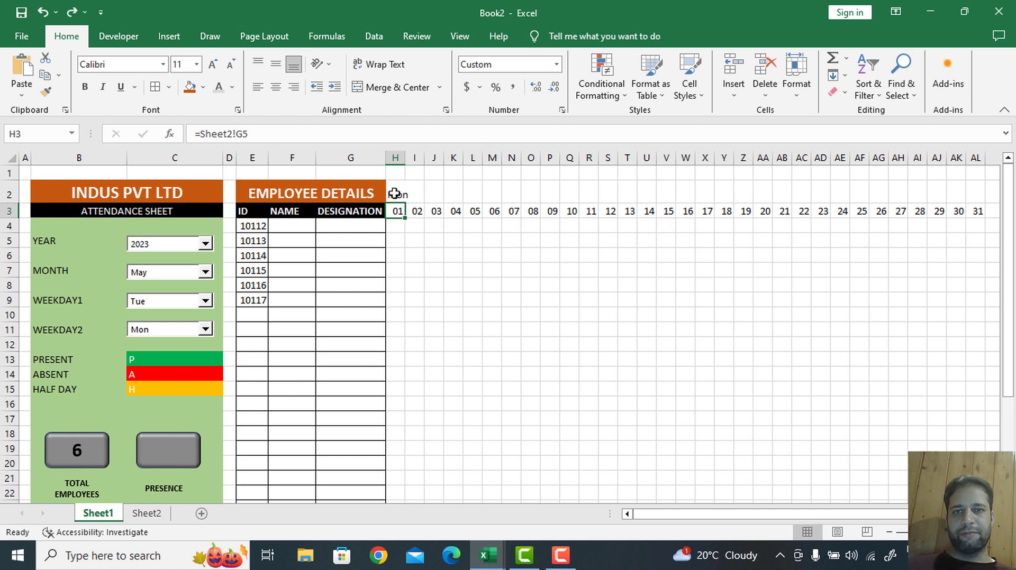
# Rotate the weekday text in H2 upward and fill the cell across row 2 through AL2
pyautogui.click(394, 194)
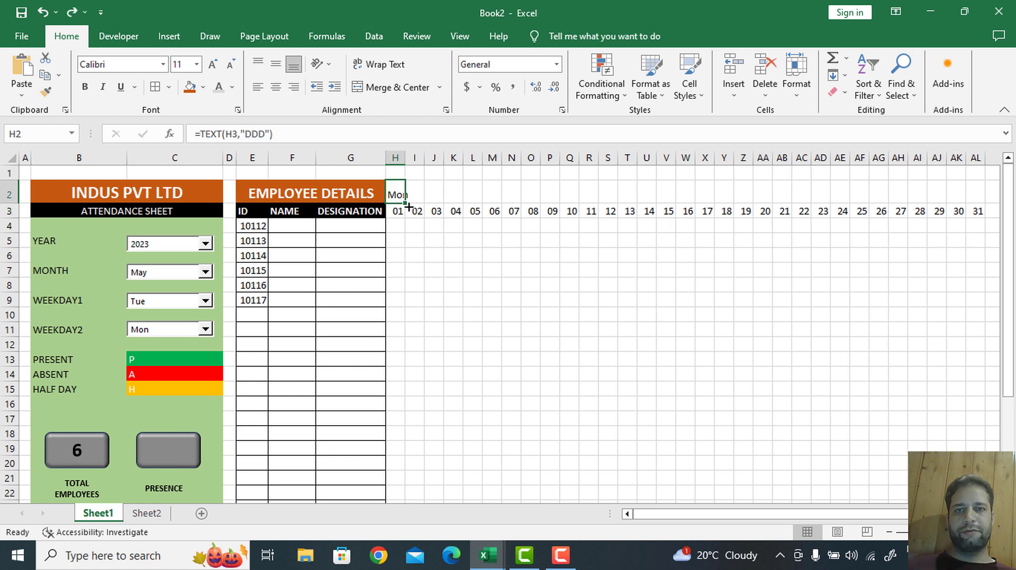
pyautogui.click(329, 69)
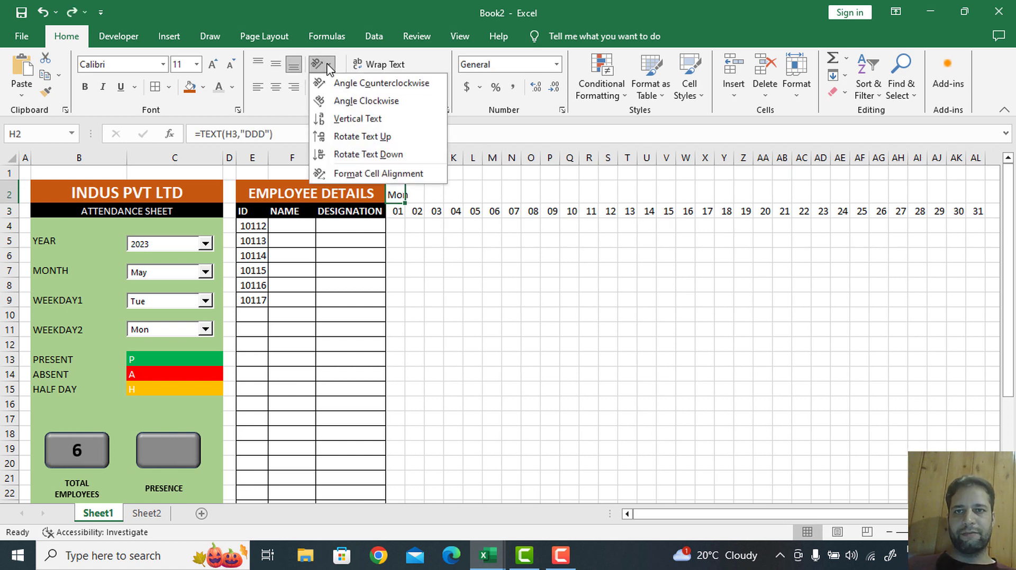
pyautogui.click(331, 138)
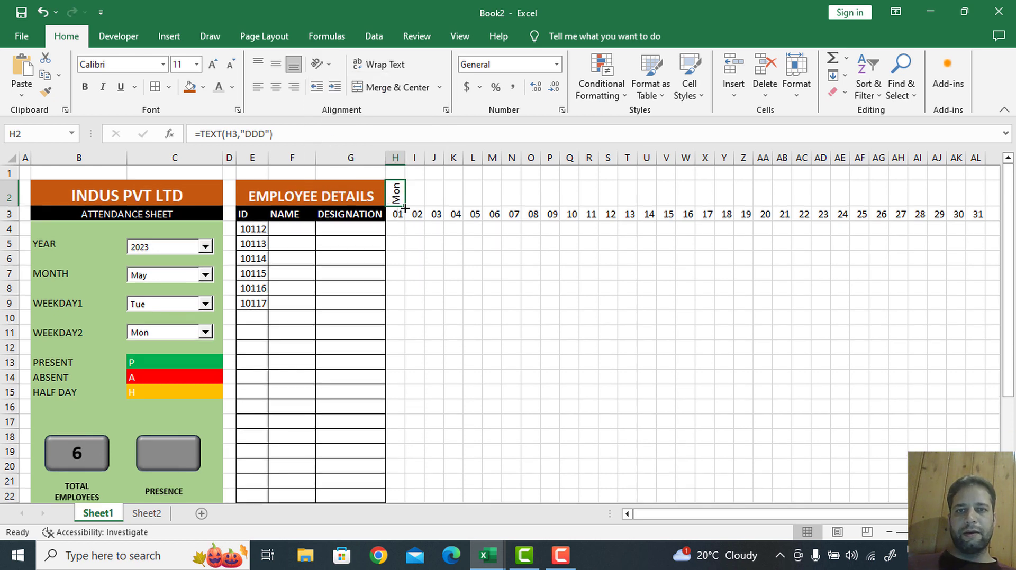
pyautogui.moveTo(406, 205); pyautogui.dragTo(984, 203)
pyautogui.click(588, 273)
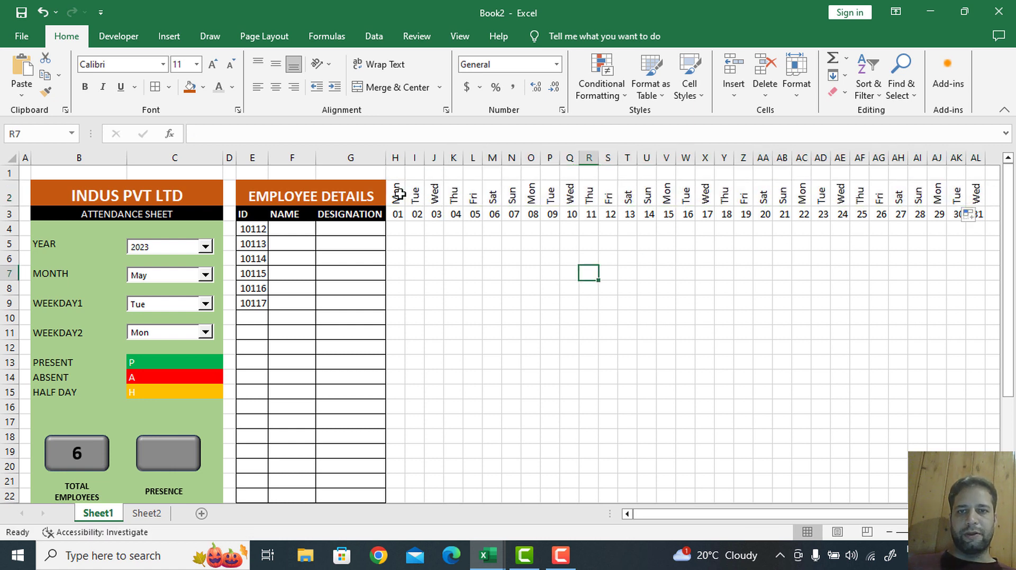
# Format the weekday and date header H2:AL3 as bold white text on a black fill
pyautogui.moveTo(400, 195); pyautogui.dragTo(976, 216)
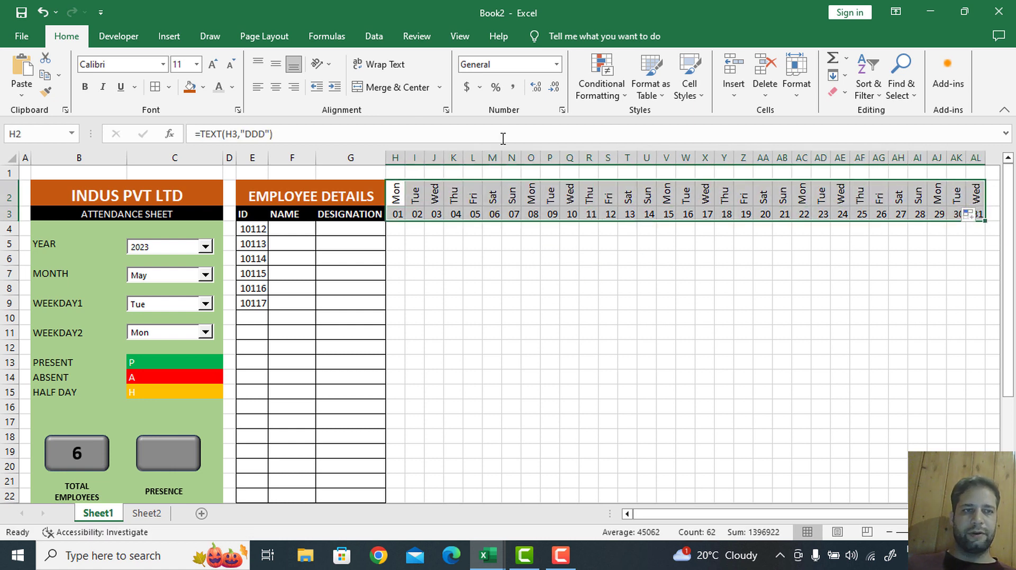
pyautogui.click(85, 87)
pyautogui.click(203, 88)
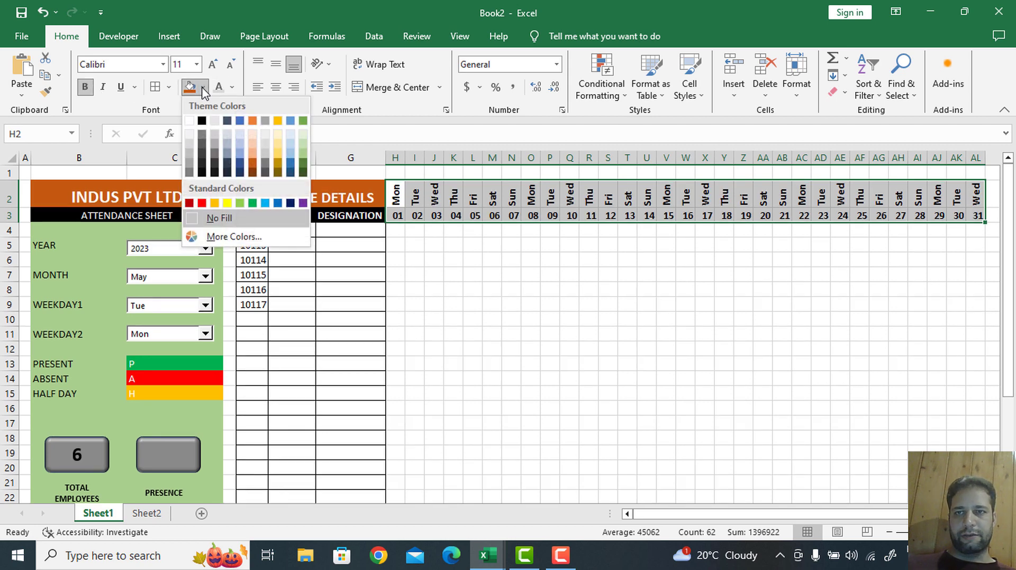
pyautogui.click(202, 122)
pyautogui.click(231, 87)
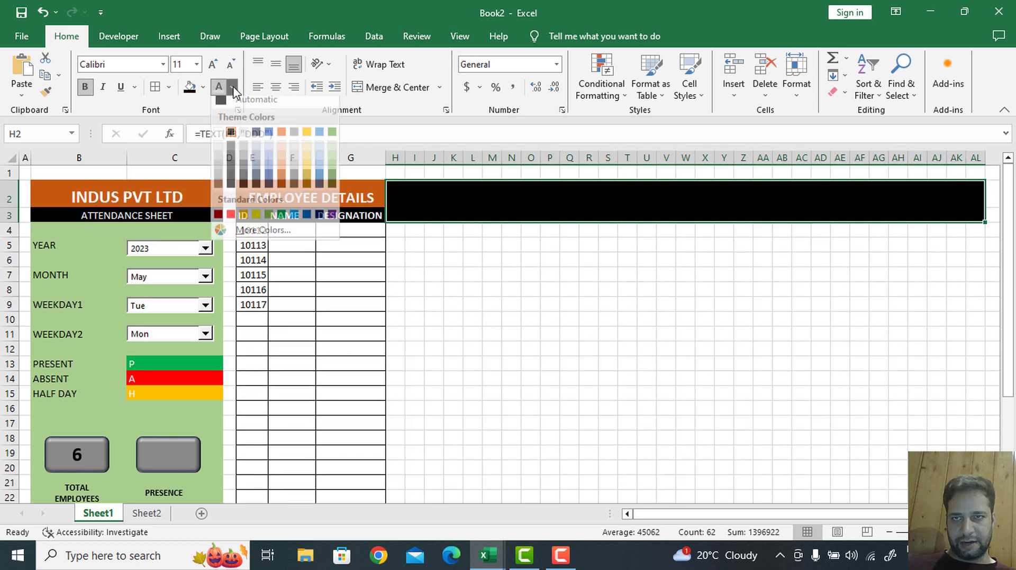
pyautogui.click(218, 138)
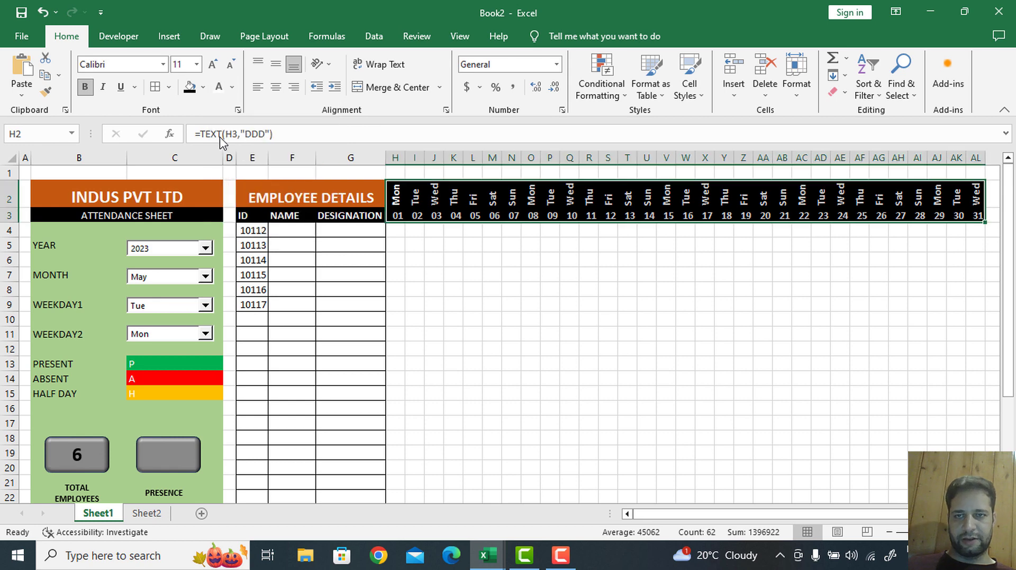
pyautogui.click(646, 364)
# Apply all borders to the attendance grid from H4 through AL30, matching the employee rows
pyautogui.moveTo(396, 230); pyautogui.dragTo(976, 500)
pyautogui.scroll(3, 976, 484)
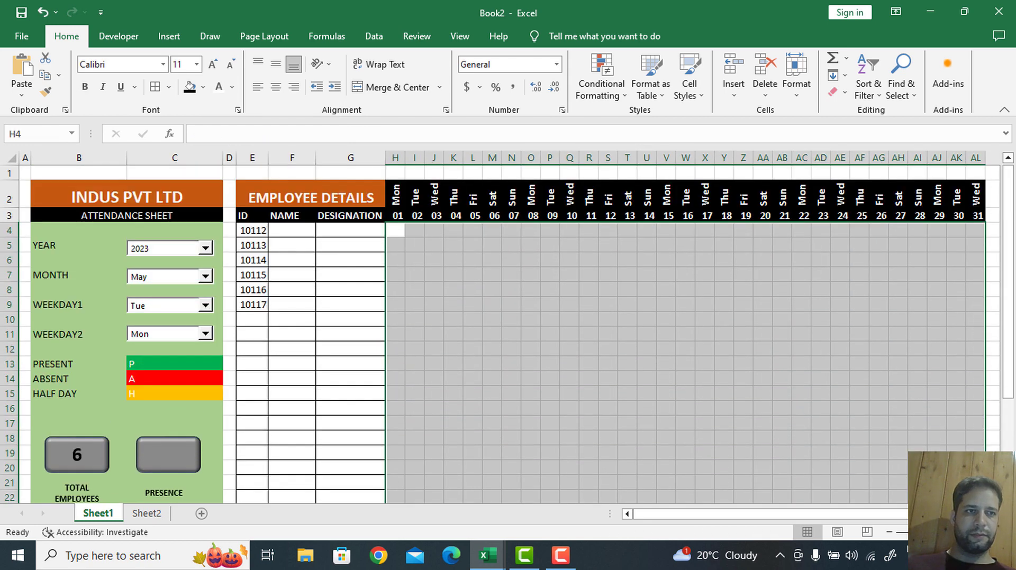
pyautogui.click(155, 87)
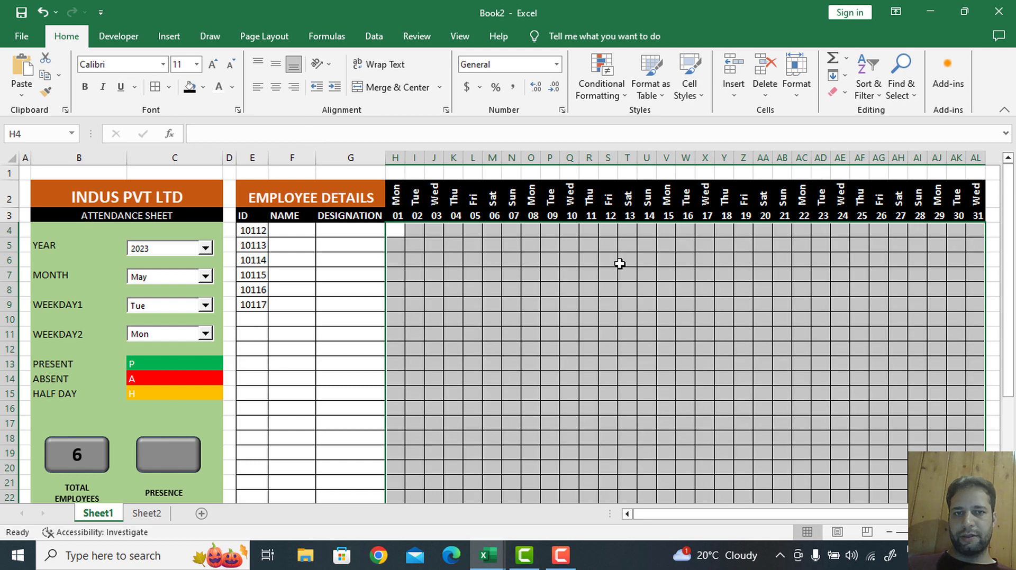
# Enter =COUNTIF(H4:AL4,"P") in AM4 to count the first employee's present days
pyautogui.click(991, 230)
pyautogui.scroll(-2, 406, 269)
pyautogui.scroll(2, 407, 268)
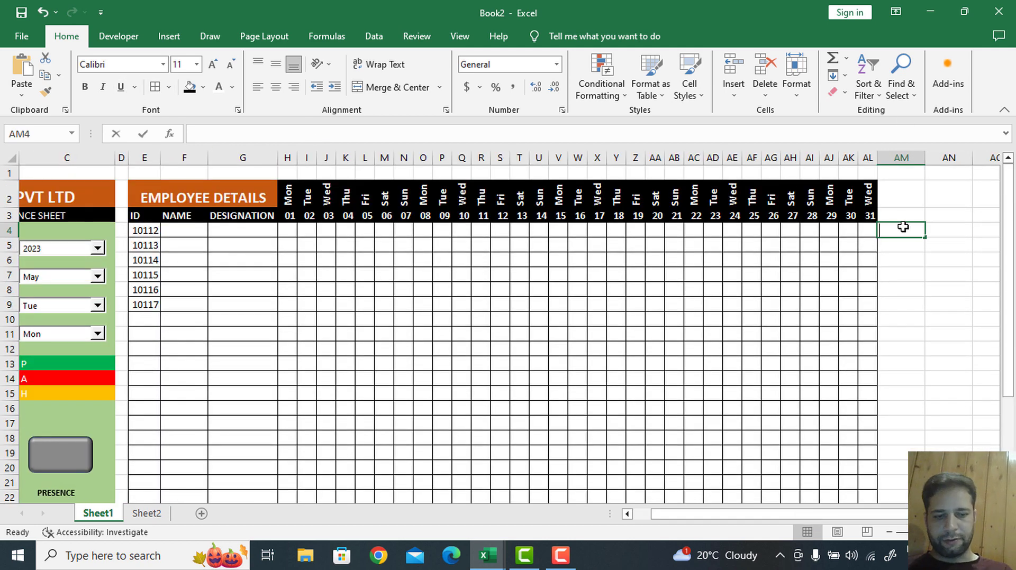
pyautogui.write('=COUNT')
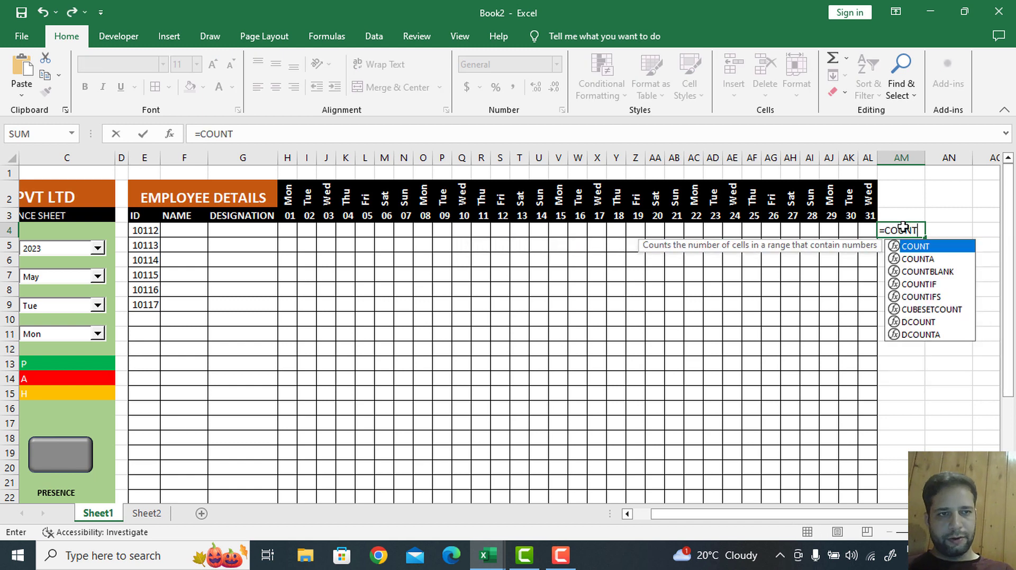
pyautogui.doubleClick(925, 286)
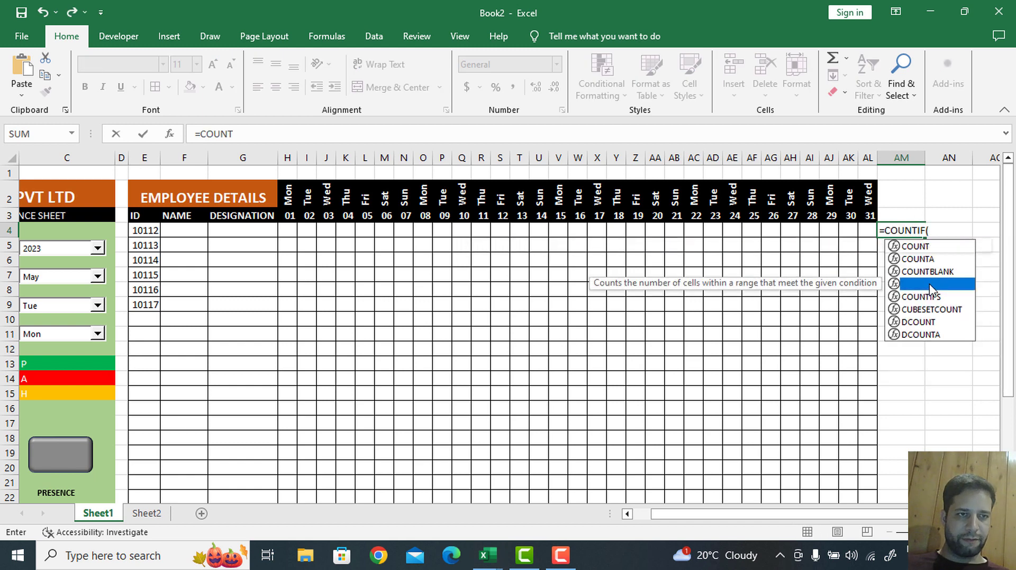
pyautogui.moveTo(288, 231); pyautogui.dragTo(860, 235)
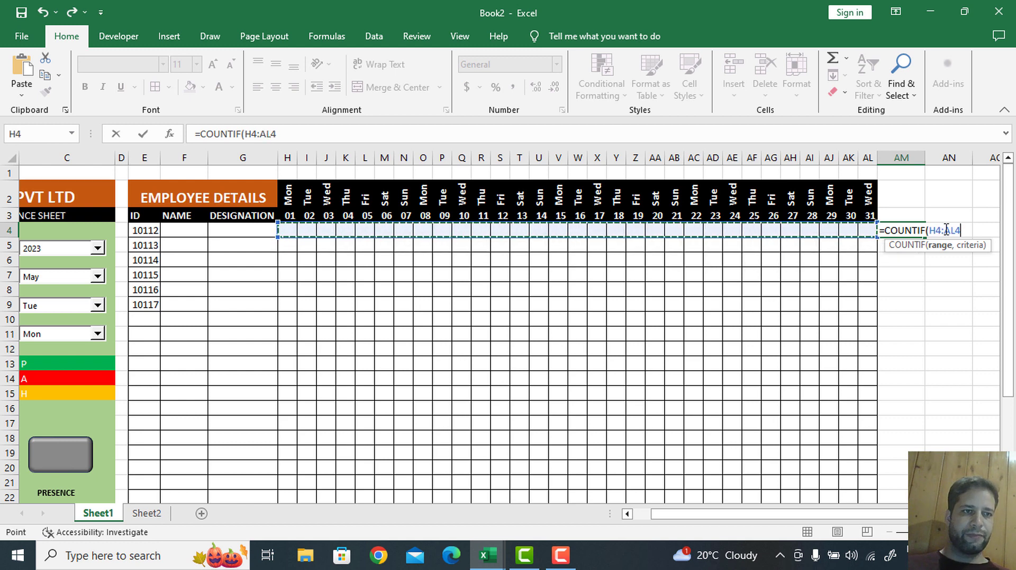
pyautogui.write(',"P')
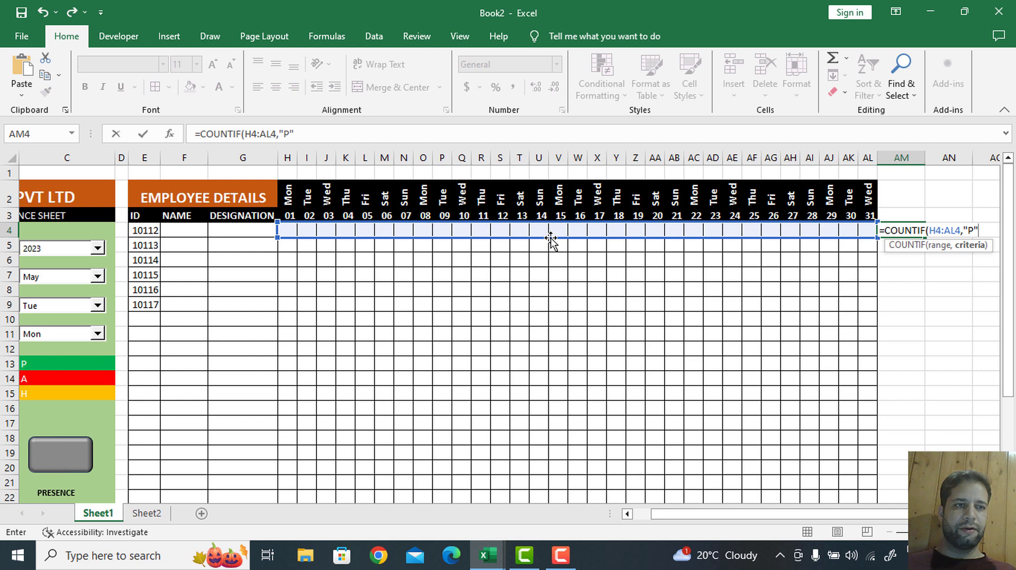
pyautogui.press('Return')
# Test the present count by entering p in Q4 and P in R4, and clear both test entries
pyautogui.click(464, 231)
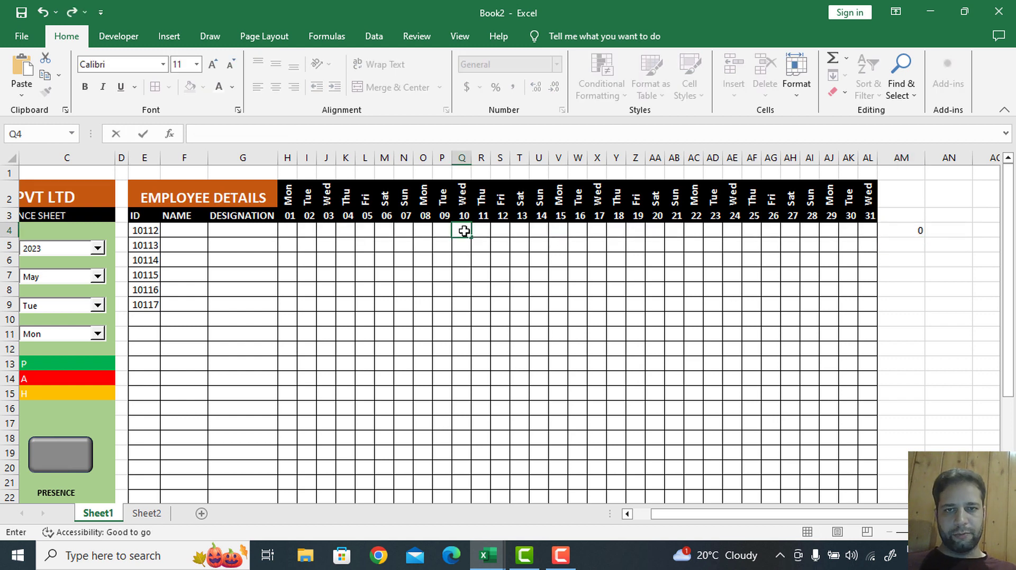
pyautogui.press('Return')
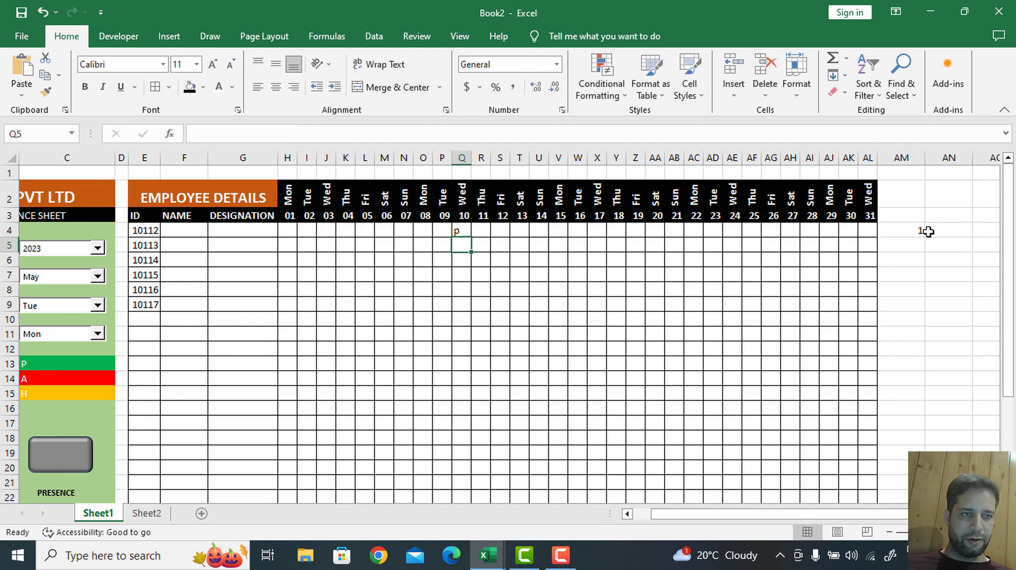
pyautogui.click(482, 231)
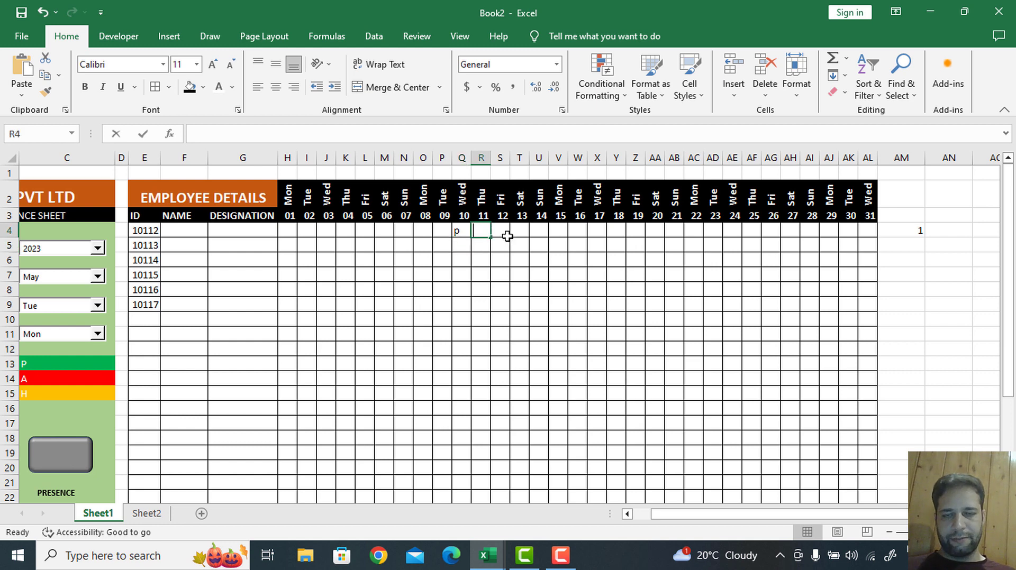
pyautogui.write('P')
pyautogui.press('Return')
pyautogui.moveTo(481, 231); pyautogui.dragTo(444, 230)
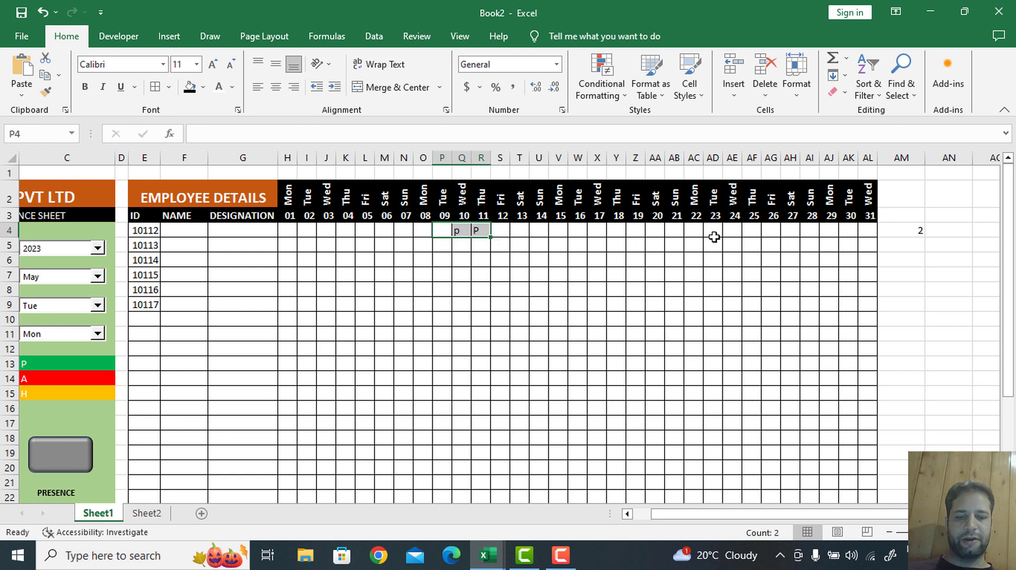
pyautogui.press('BackSpace')
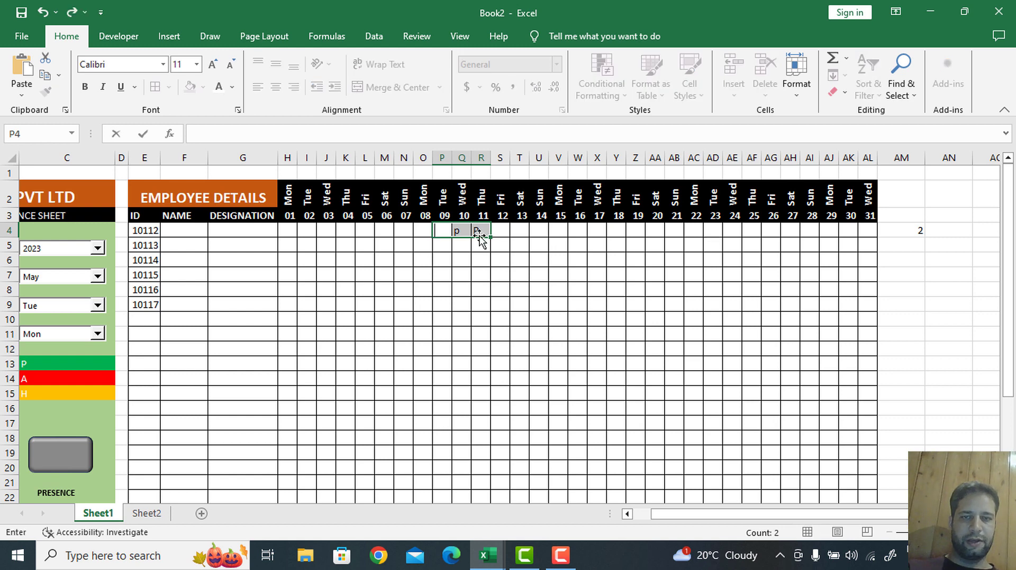
pyautogui.hotkey('ctrl', 'Return')
# Enter =COUNTIF(H4:AL4,"A") in AN4 to count the first employee's absent days
pyautogui.click(948, 231)
pyautogui.press('BackSpace')
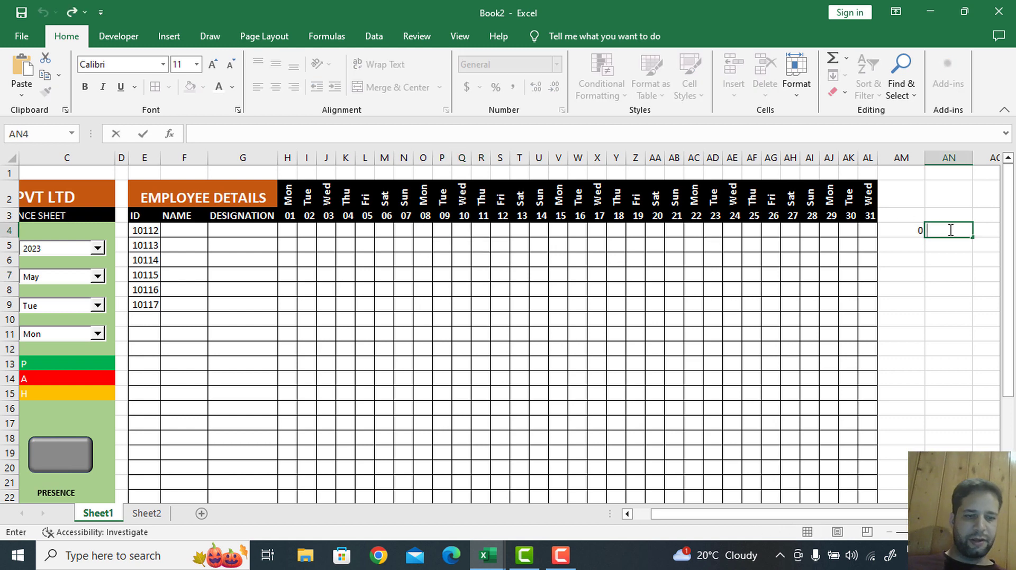
pyautogui.write('=c')
pyautogui.moveTo(762, 513); pyautogui.dragTo(862, 516)
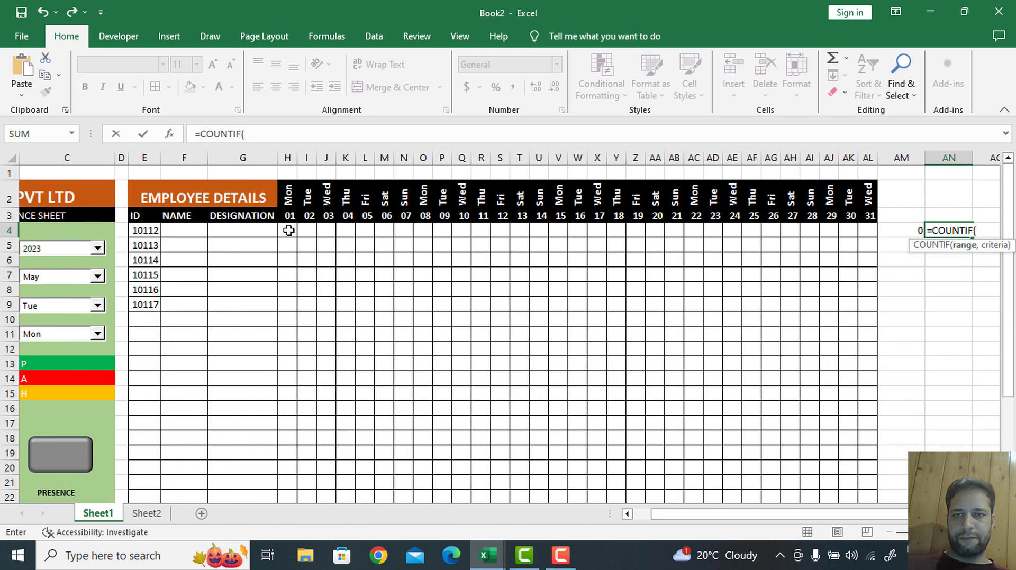
pyautogui.moveTo(289, 230); pyautogui.dragTo(873, 237)
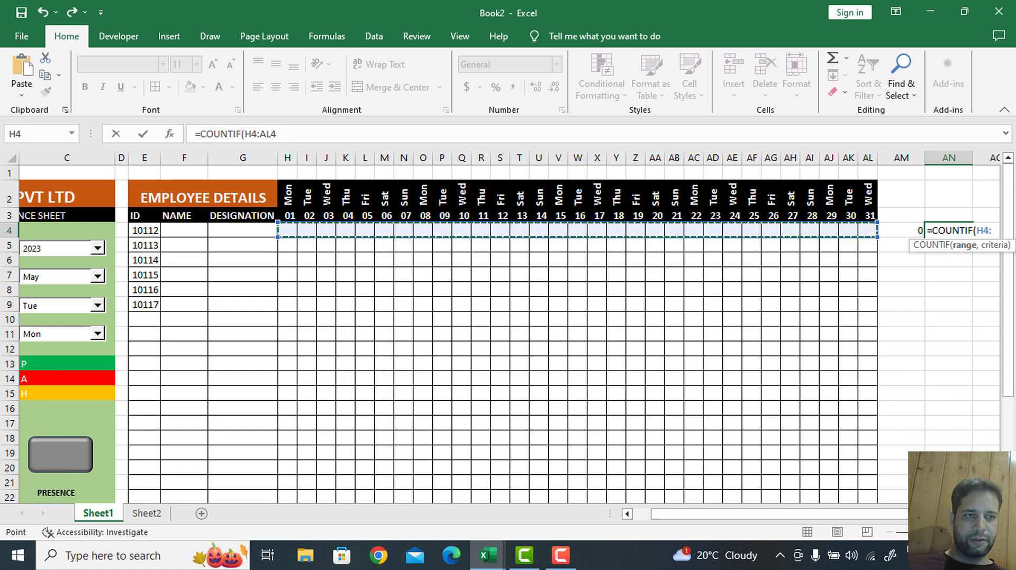
pyautogui.click(982, 231)
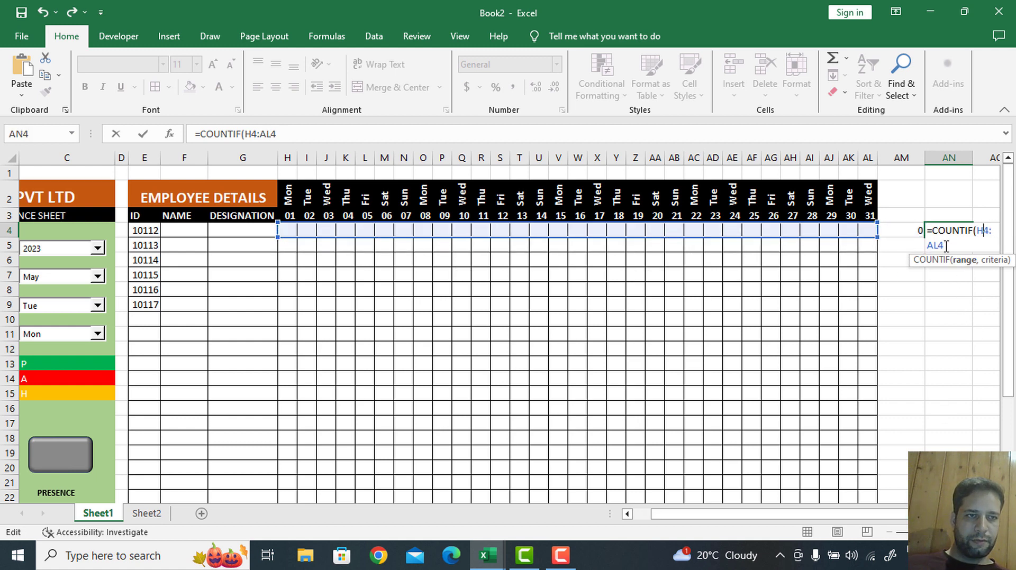
pyautogui.write(',')
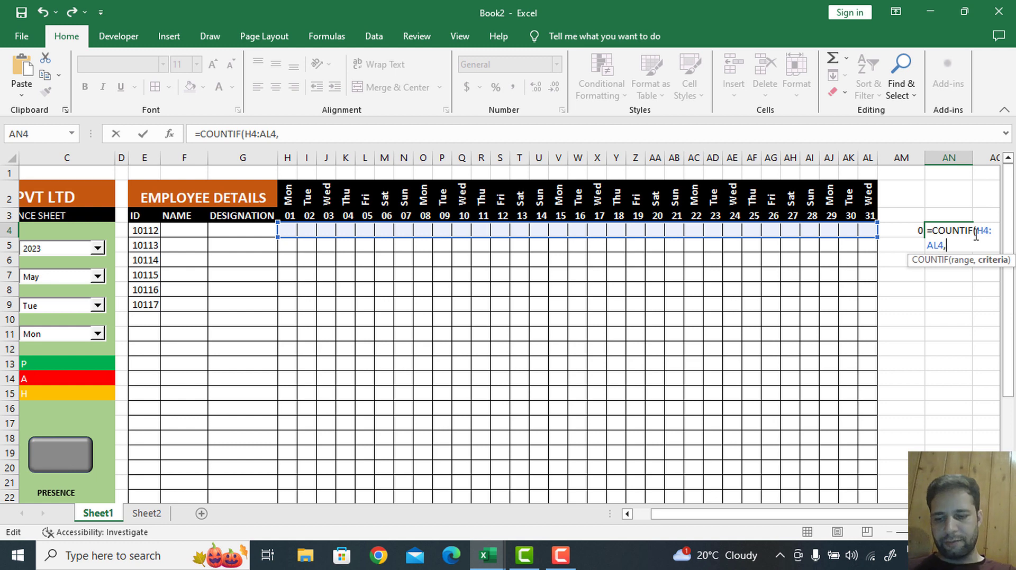
pyautogui.write('""')
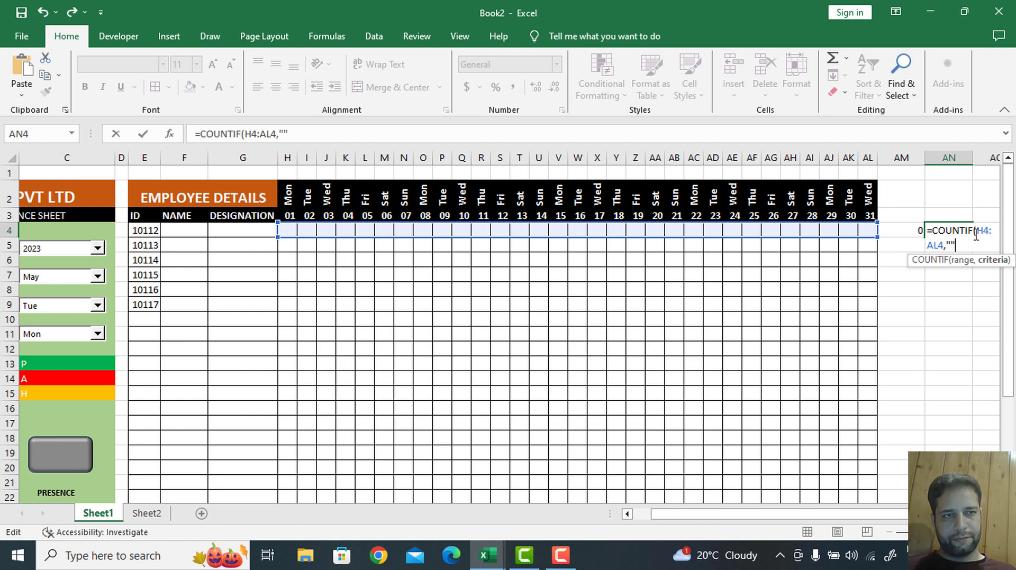
pyautogui.press('BackSpace')
pyautogui.write('A')
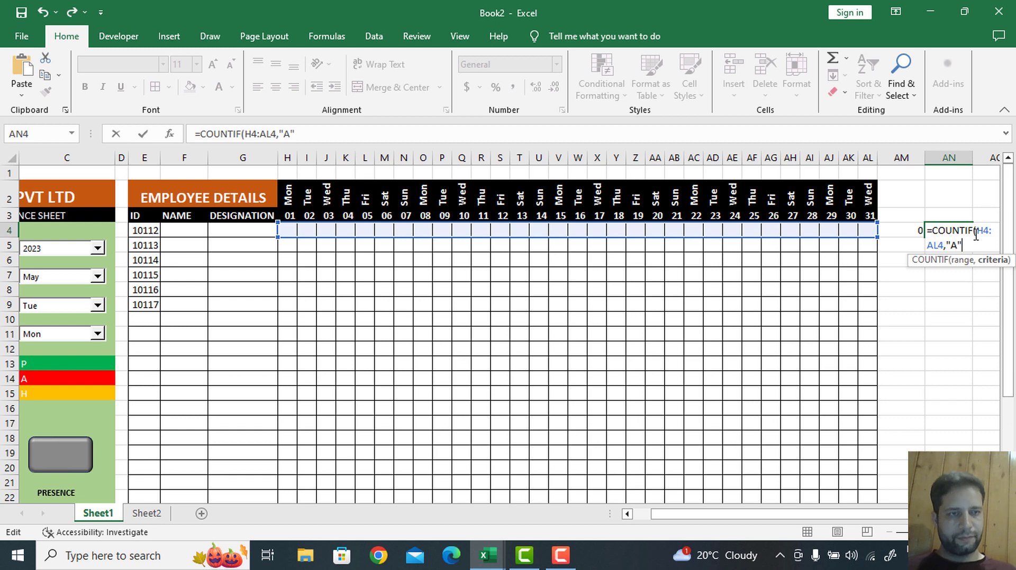
pyautogui.press('Return')
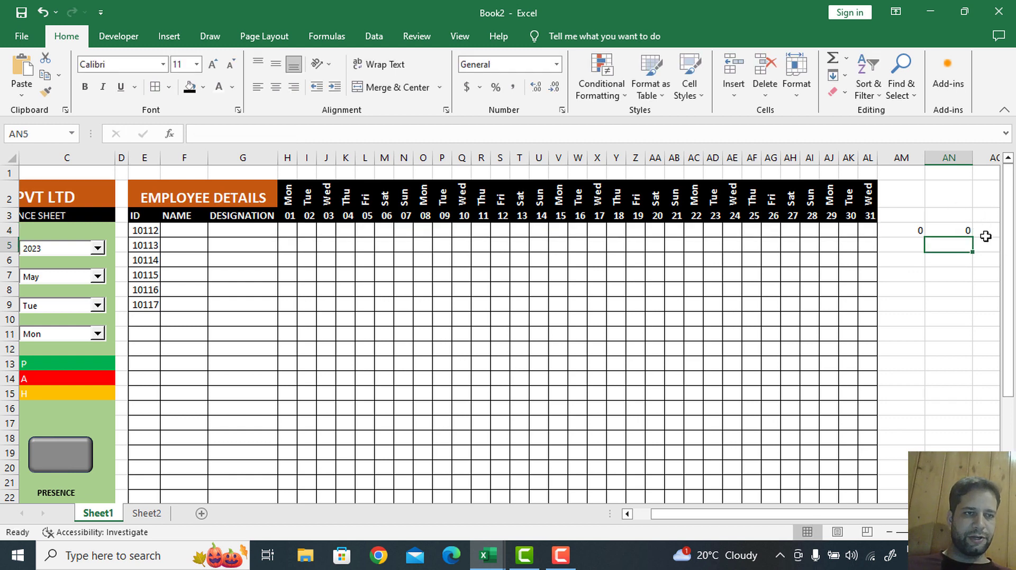
# Test the absent count by entering a in V4, and undo the test entry
pyautogui.click(555, 233)
pyautogui.write('a')
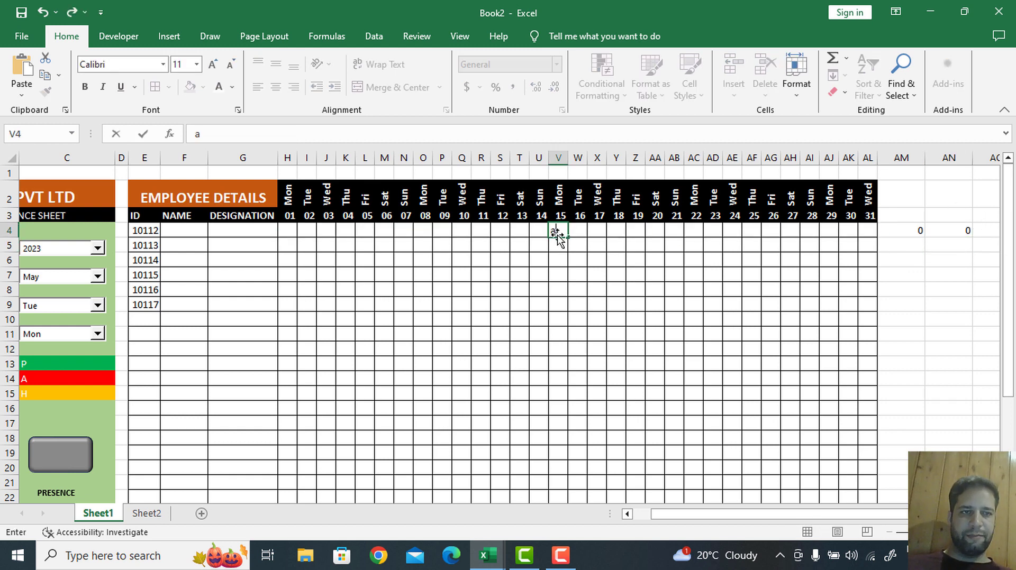
pyautogui.press('Return')
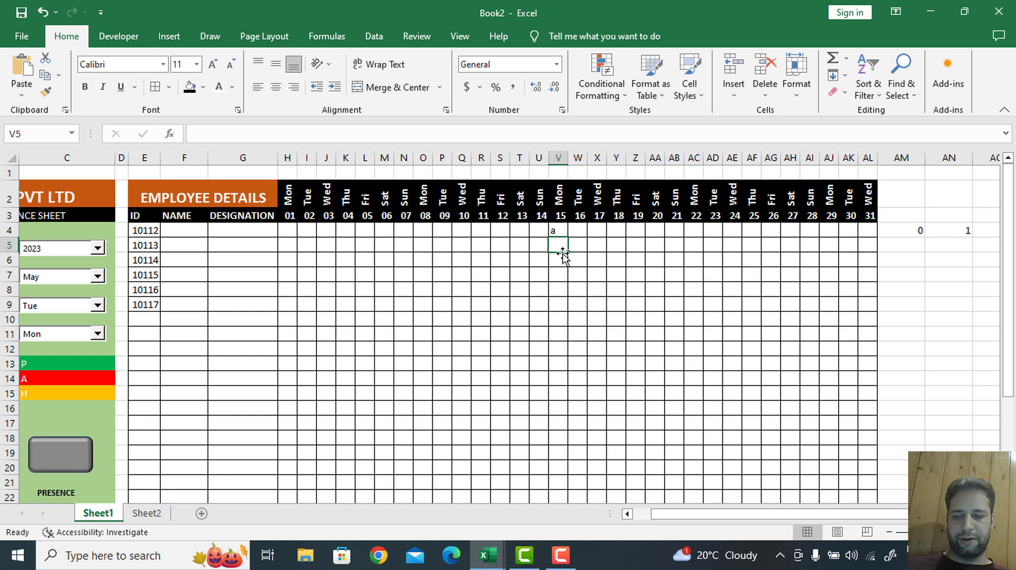
pyautogui.hotkey('ctrl', 'z')
# Enter =COUNTIF(H4:AL4,"H") in AO4 to count the first employee's half days
pyautogui.click(988, 232)
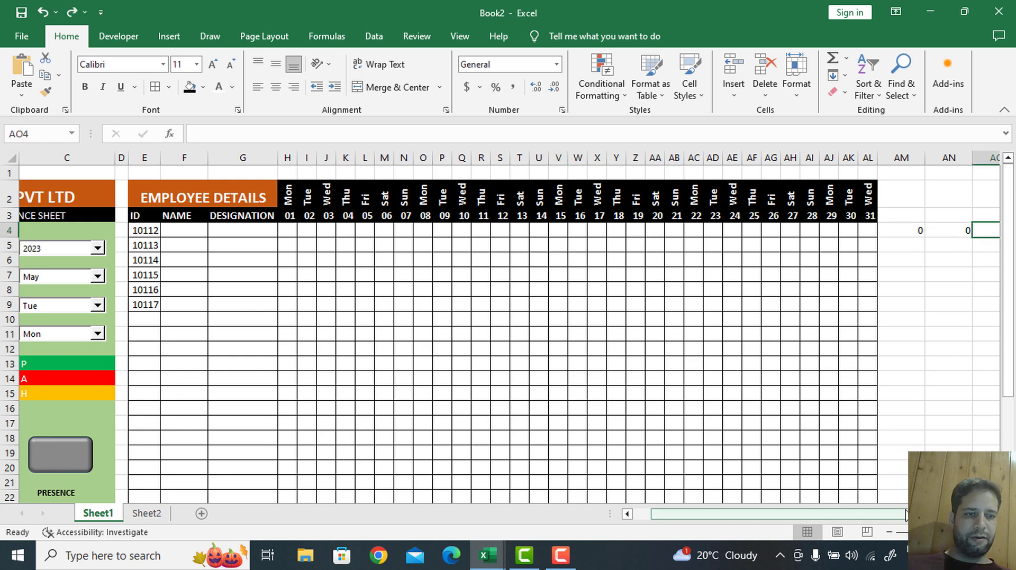
pyautogui.moveTo(914, 514); pyautogui.dragTo(934, 514)
pyautogui.moveTo(945, 270); pyautogui.dragTo(962, 280)
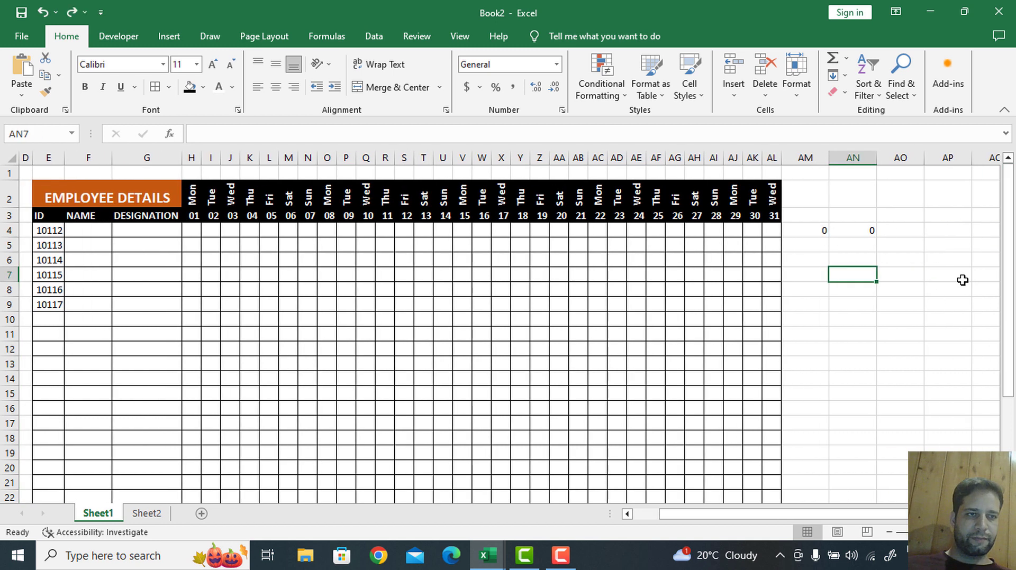
pyautogui.click(901, 230)
pyautogui.write('=coun')
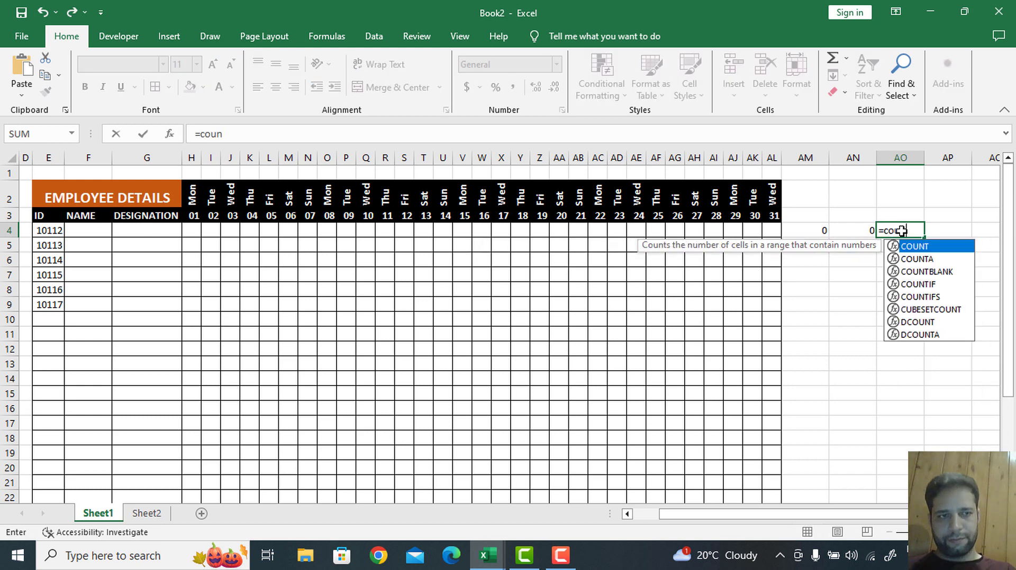
pyautogui.doubleClick(935, 285)
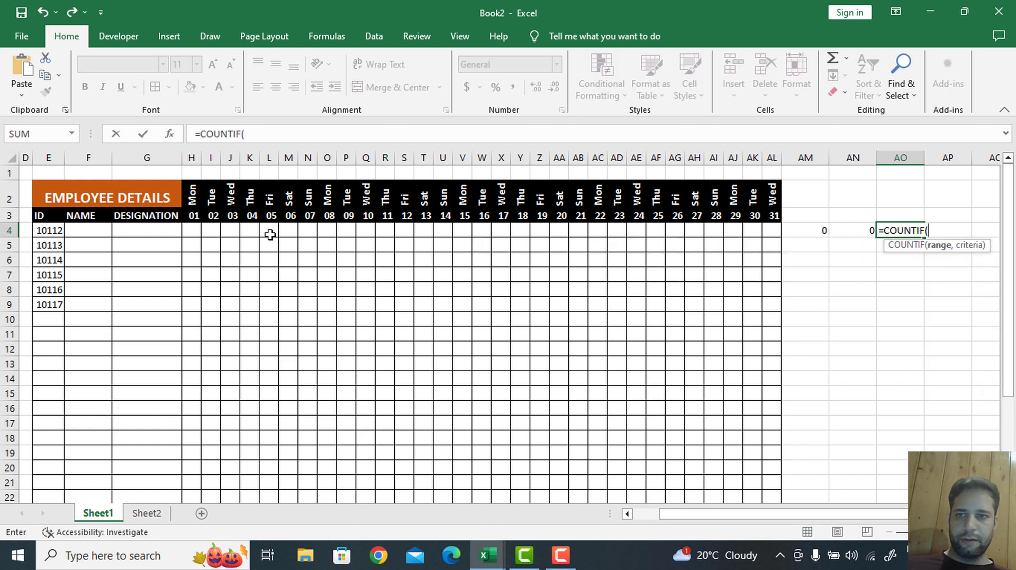
pyautogui.moveTo(188, 231); pyautogui.dragTo(772, 231)
pyautogui.write(',')
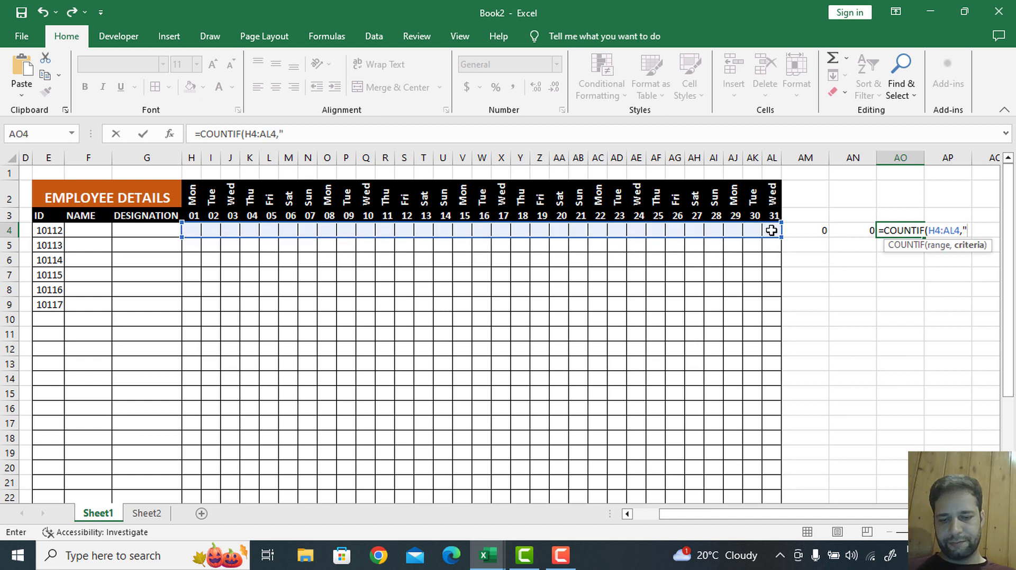
pyautogui.write('"H")')
pyautogui.press('Return')
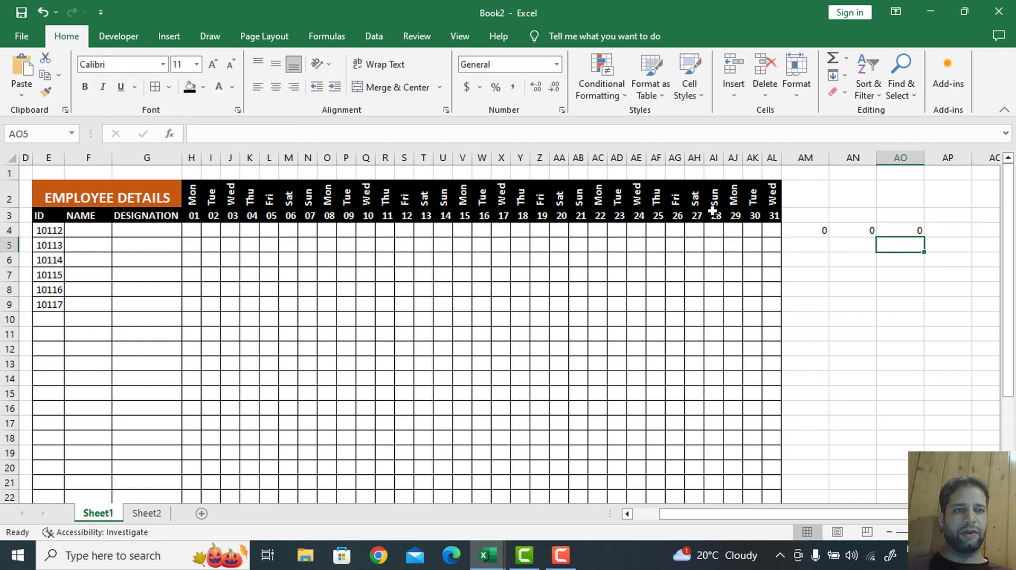
# Fill the three count formulas in AM4:AO4 down through row 30
pyautogui.moveTo(807, 231)
pyautogui.mouseDown()
pyautogui.moveTo(918, 231)
pyautogui.moveTo(925, 351)
pyautogui.moveTo(906, 519)
pyautogui.moveTo(905, 464)
pyautogui.mouseUp()
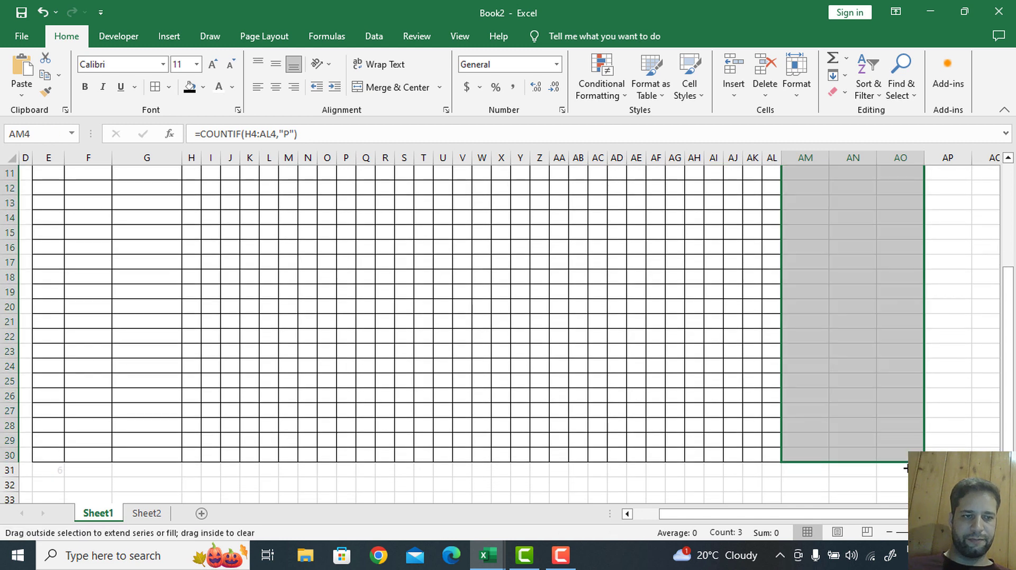
pyautogui.click(818, 470)
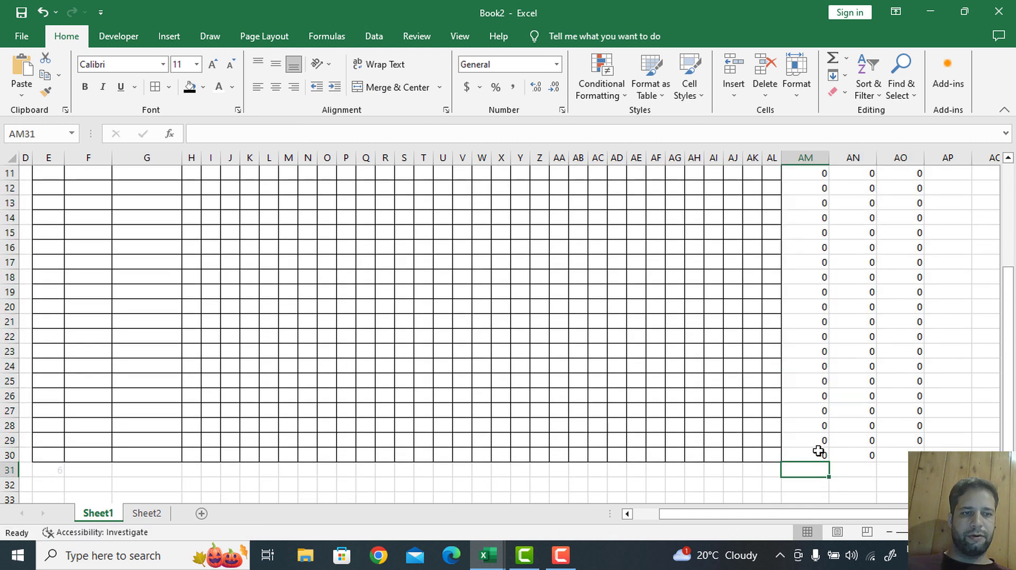
pyautogui.scroll(3, 825, 465)
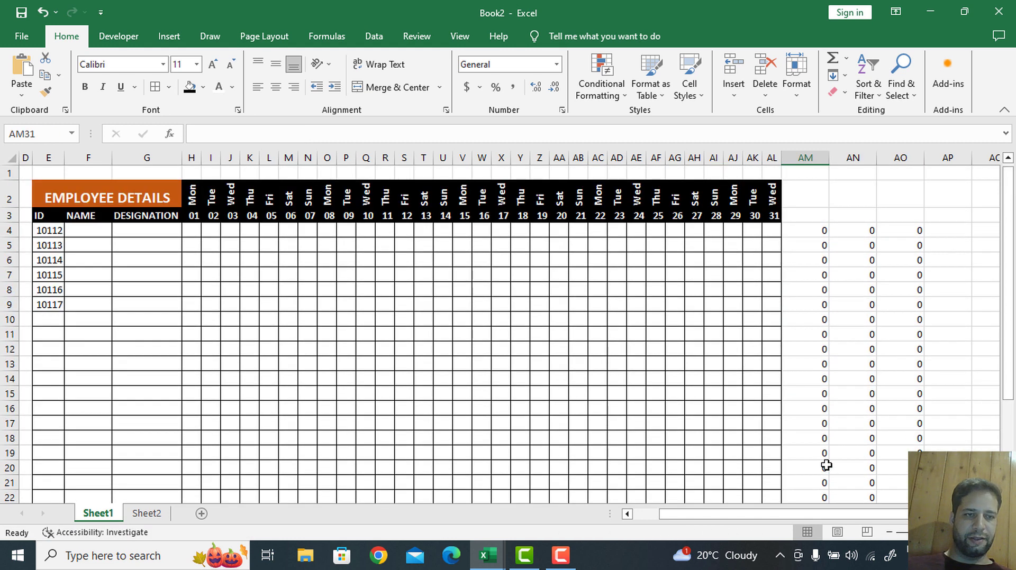
# Enter the headers p, a and h in AM3, AN3 and AO3 above the count columns
pyautogui.click(821, 219)
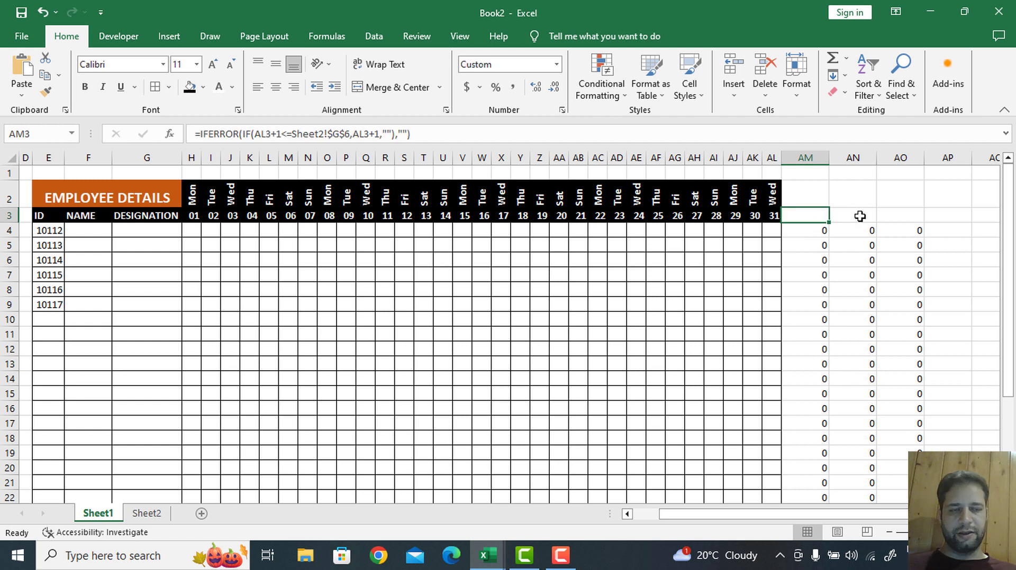
pyautogui.write('p')
pyautogui.press('Escape')
pyautogui.write('p')
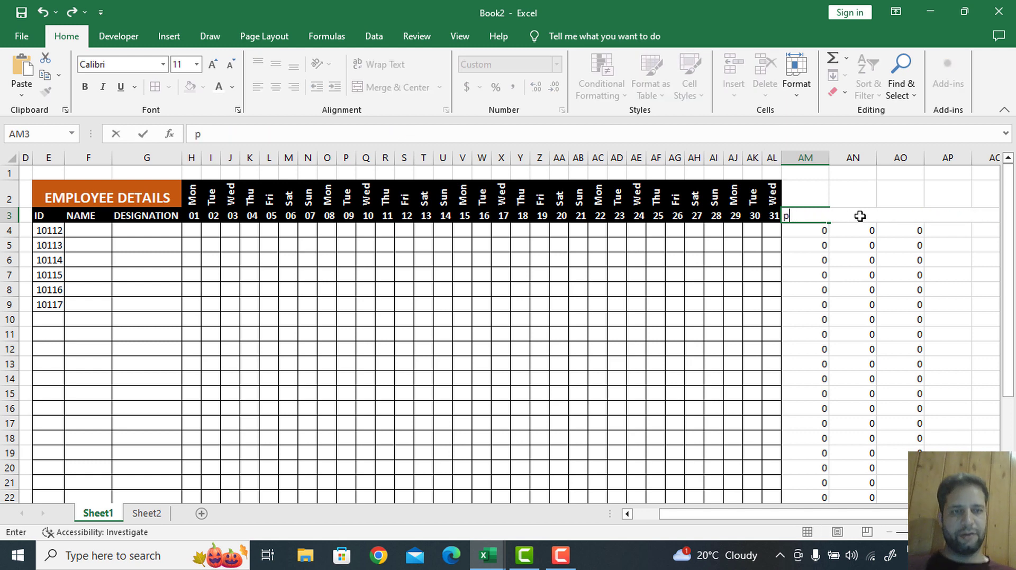
pyautogui.click(859, 216)
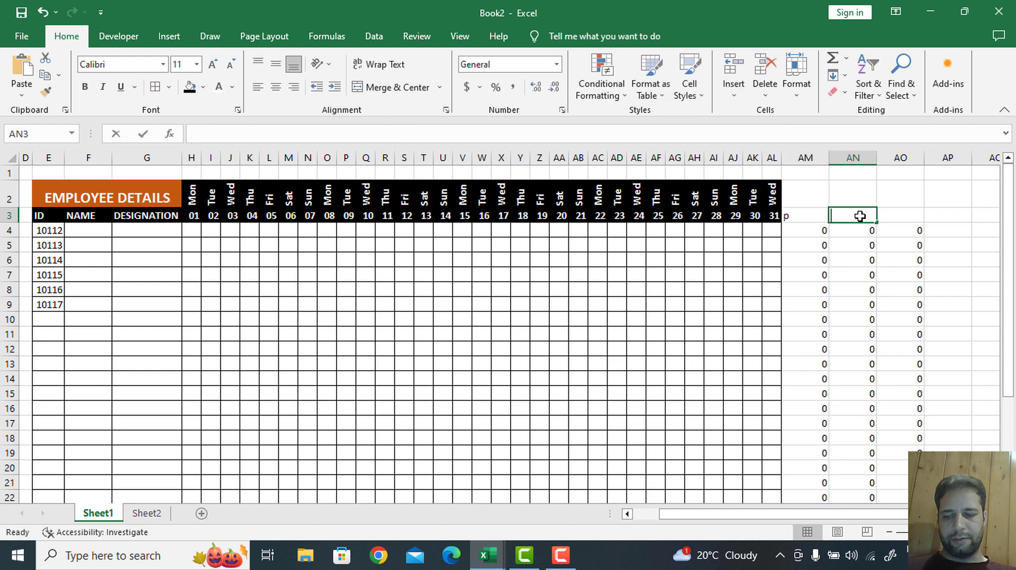
pyautogui.write('a')
pyautogui.press('Tab')
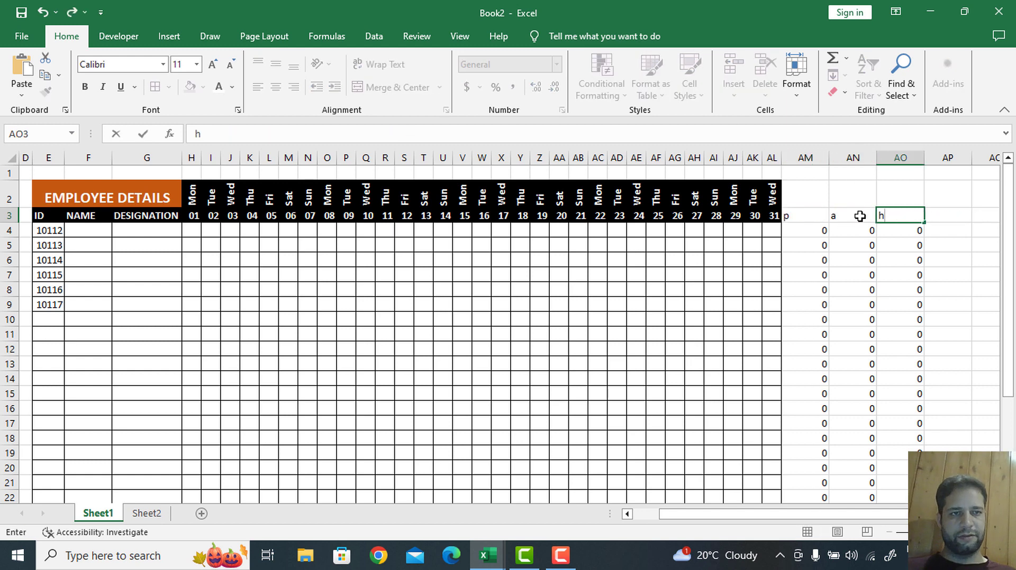
pyautogui.click(849, 228)
# Enter =SUM(AM4:AM30) in AM31 and fill it across to AO31 to total each count column
pyautogui.scroll(-5, 836, 235)
pyautogui.scroll(-4, 836, 237)
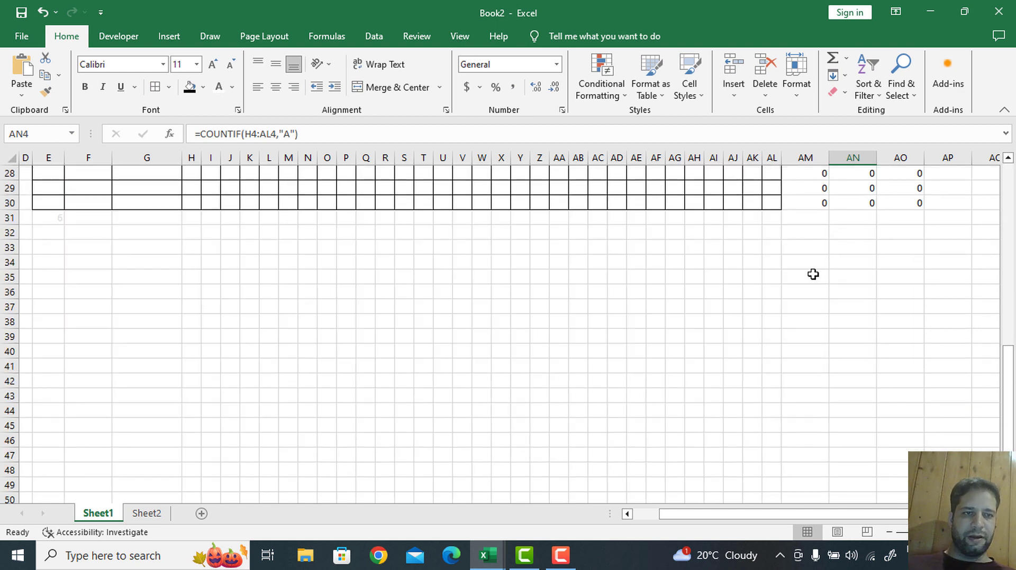
pyautogui.click(814, 219)
pyautogui.write('=sum')
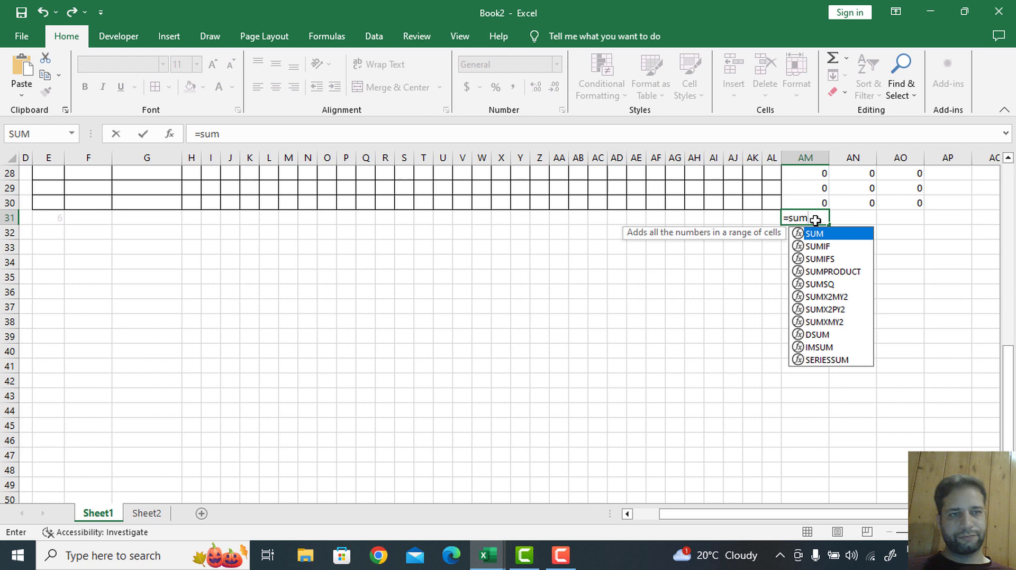
pyautogui.doubleClick(838, 236)
pyautogui.scroll(9, 823, 191)
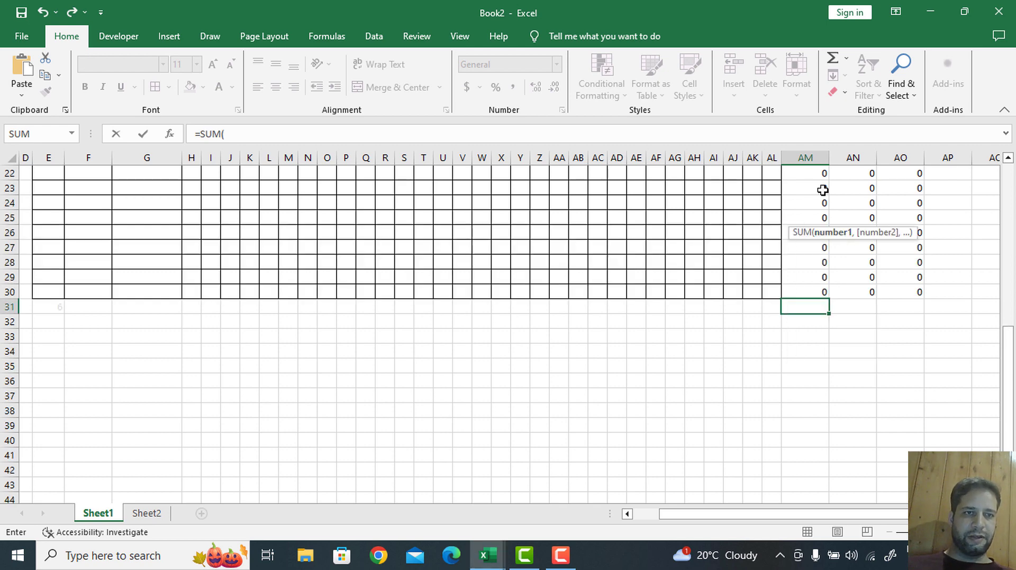
pyautogui.moveTo(820, 230); pyautogui.dragTo(913, 475)
pyautogui.press('Return')
pyautogui.click(824, 470)
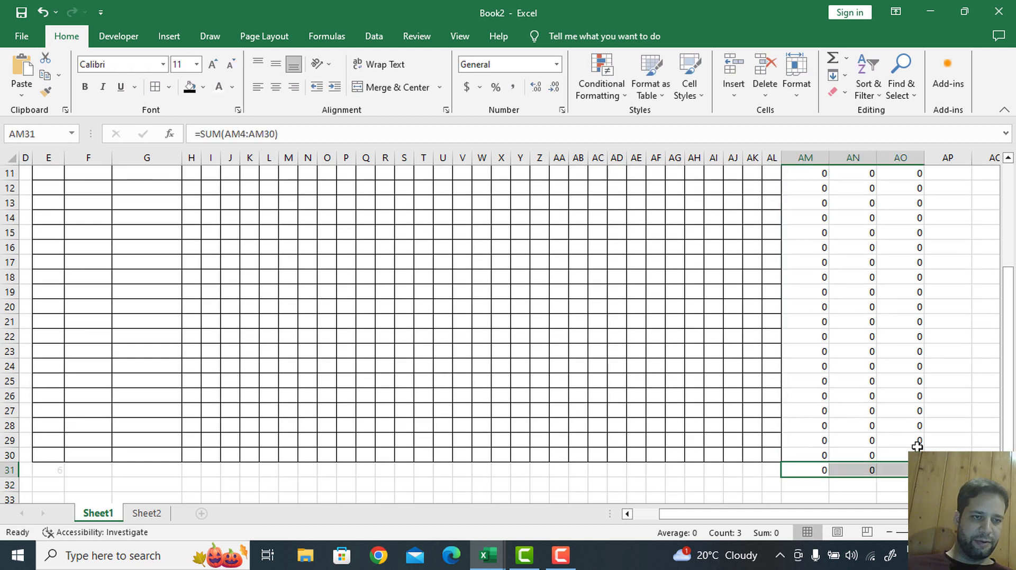
pyautogui.click(876, 495)
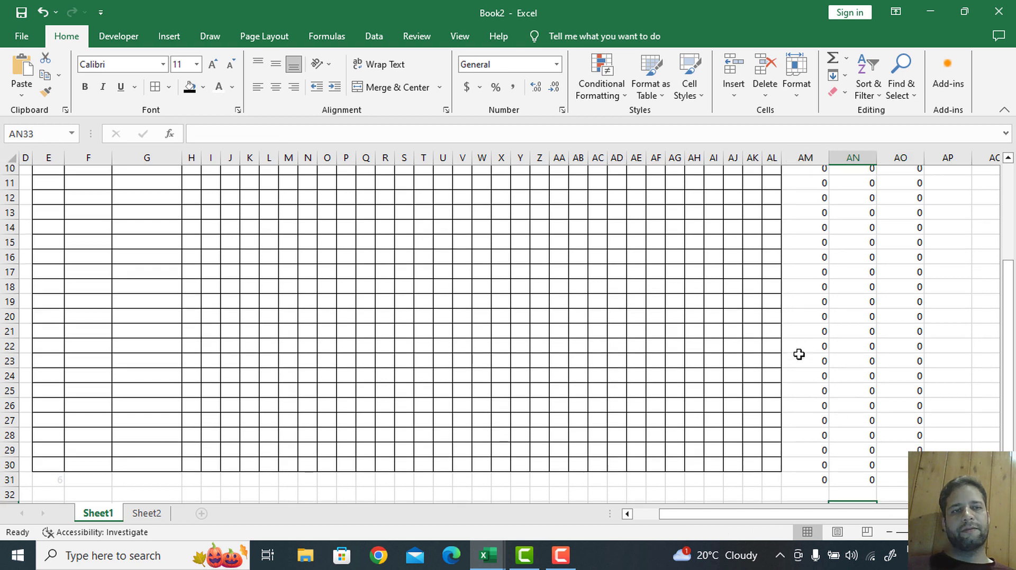
# Enter sample attendance marks: p in L4, a in M5, h in O5 and p in P5
pyautogui.scroll(4, 799, 353)
pyautogui.hscroll(-2, 866, 363)
pyautogui.moveTo(761, 514); pyautogui.dragTo(810, 515)
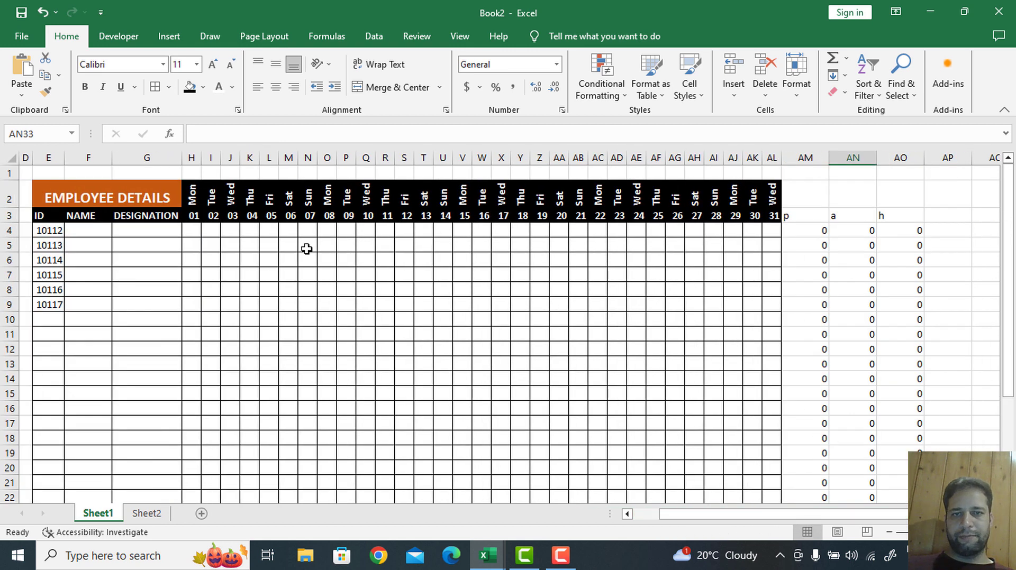
pyautogui.click(270, 233)
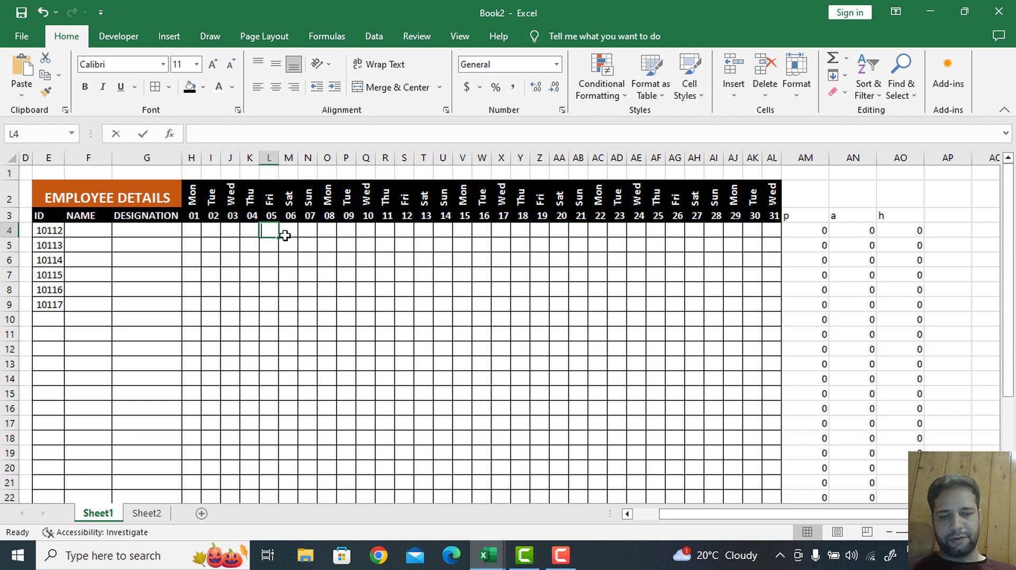
pyautogui.write('p')
pyautogui.press('Return')
pyautogui.click(285, 236)
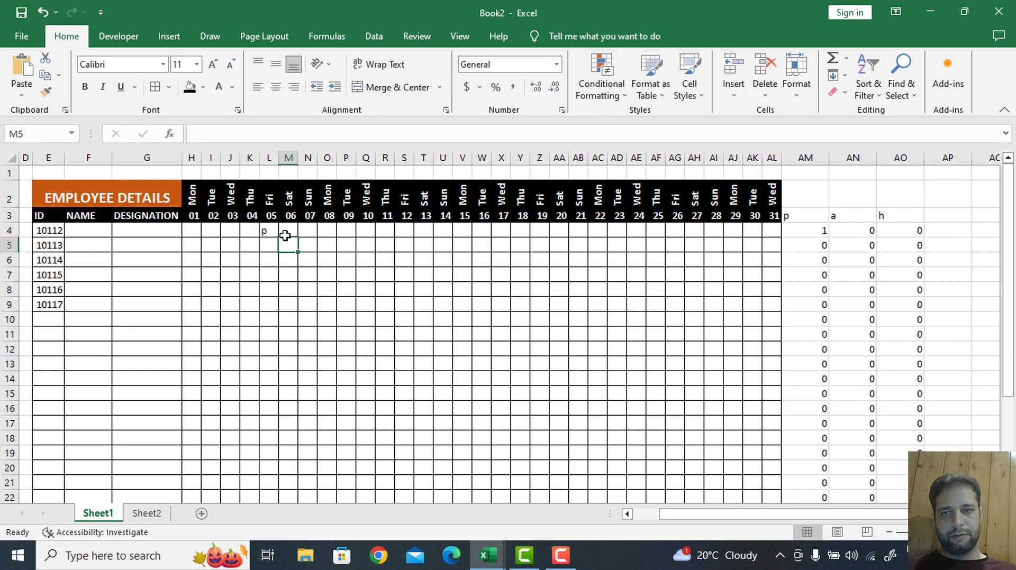
pyautogui.write('a')
pyautogui.press('Tab')
pyautogui.press('Tab')
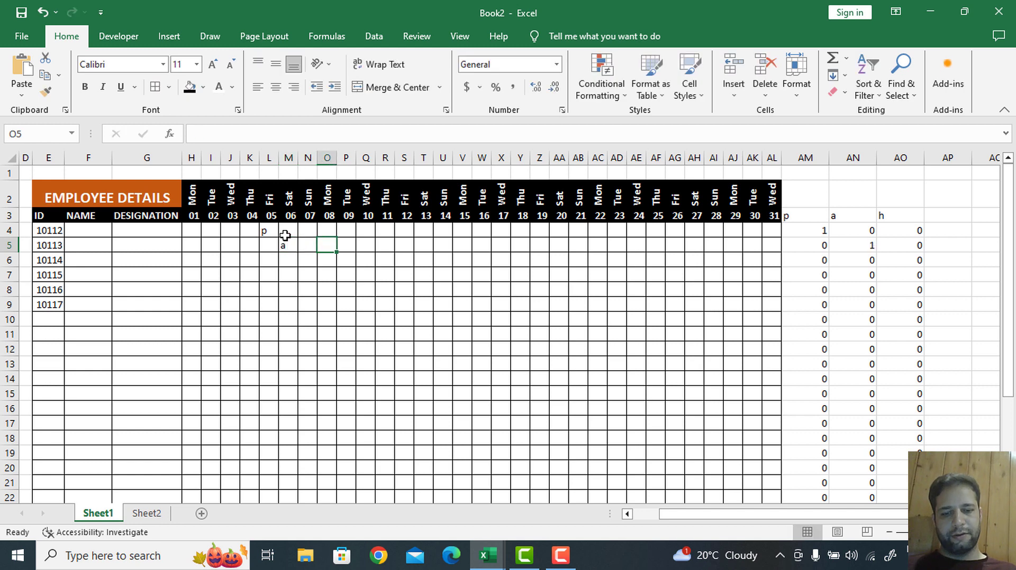
pyautogui.write('h')
pyautogui.press('Tab')
pyautogui.write('p')
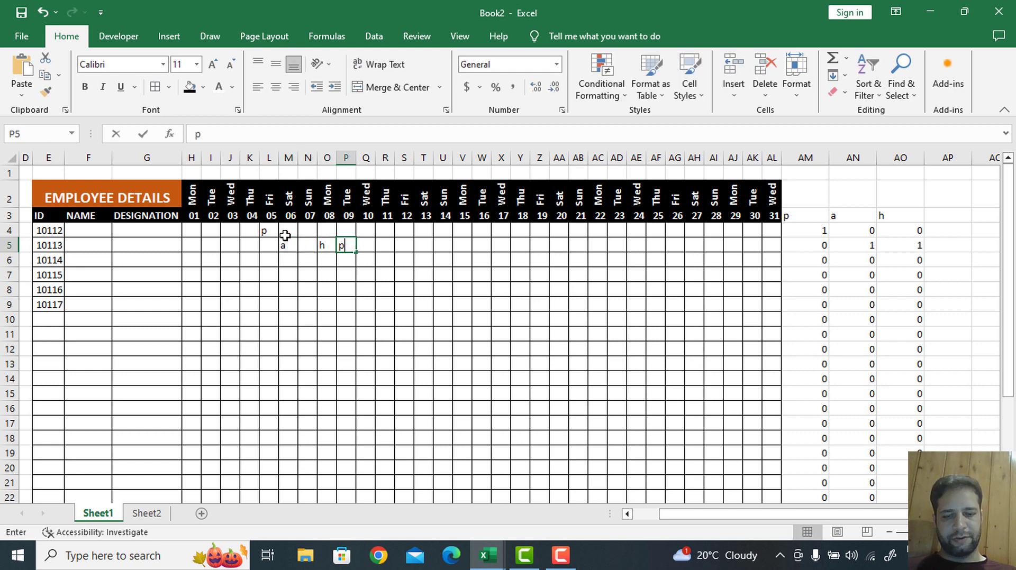
# Add the marks a in R5 and h in T5, and check the totals in row 31
pyautogui.press('Tab')
pyautogui.press('Tab')
pyautogui.write('a')
pyautogui.press('Tab')
pyautogui.press('Tab')
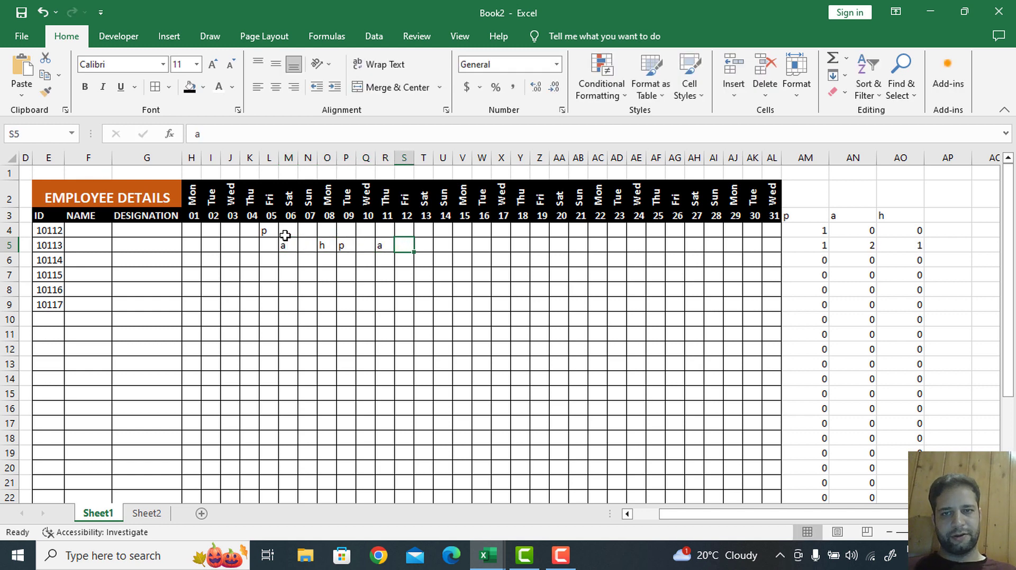
pyautogui.write('h')
pyautogui.press('Return')
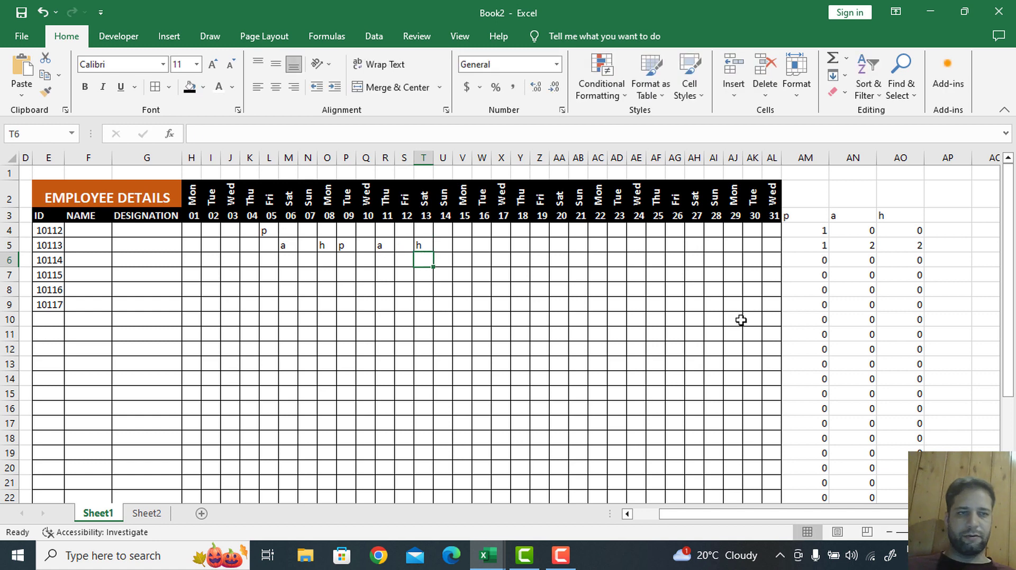
pyautogui.scroll(-6, 830, 283)
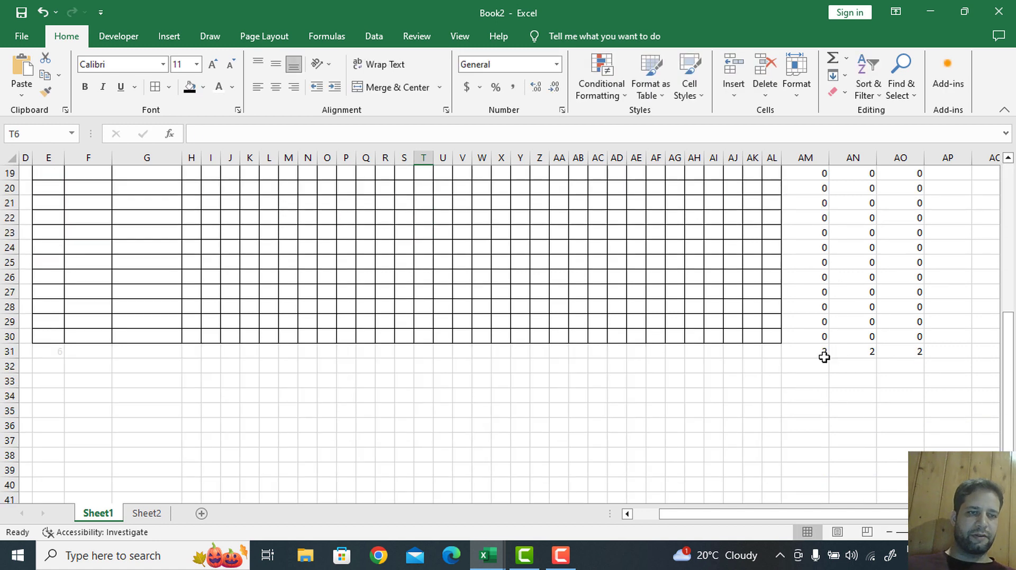
pyautogui.scroll(6, 834, 374)
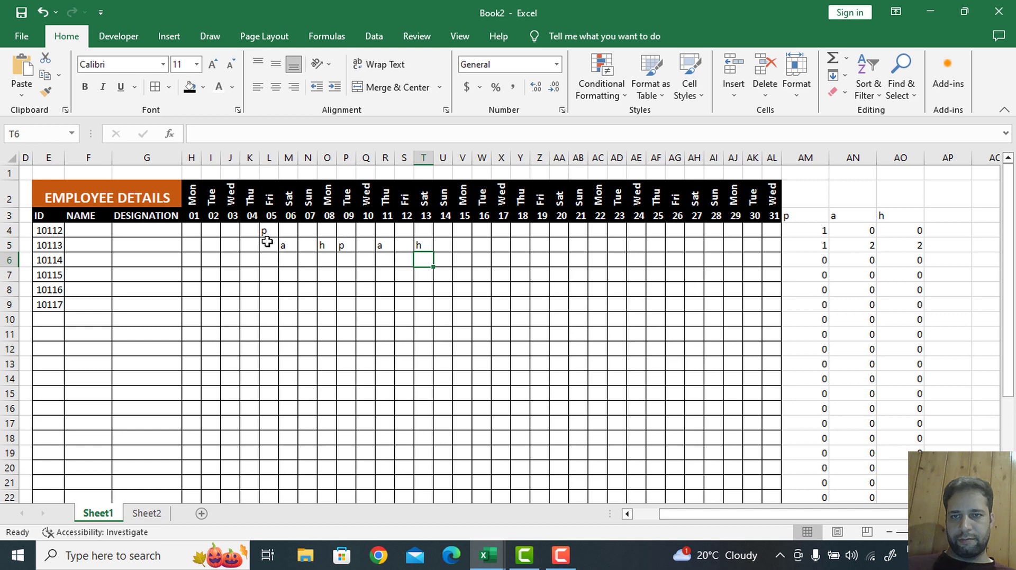
# Mark half days with h in U5 and V5, and review the column totals below the grid
pyautogui.click(450, 245)
pyautogui.write('h')
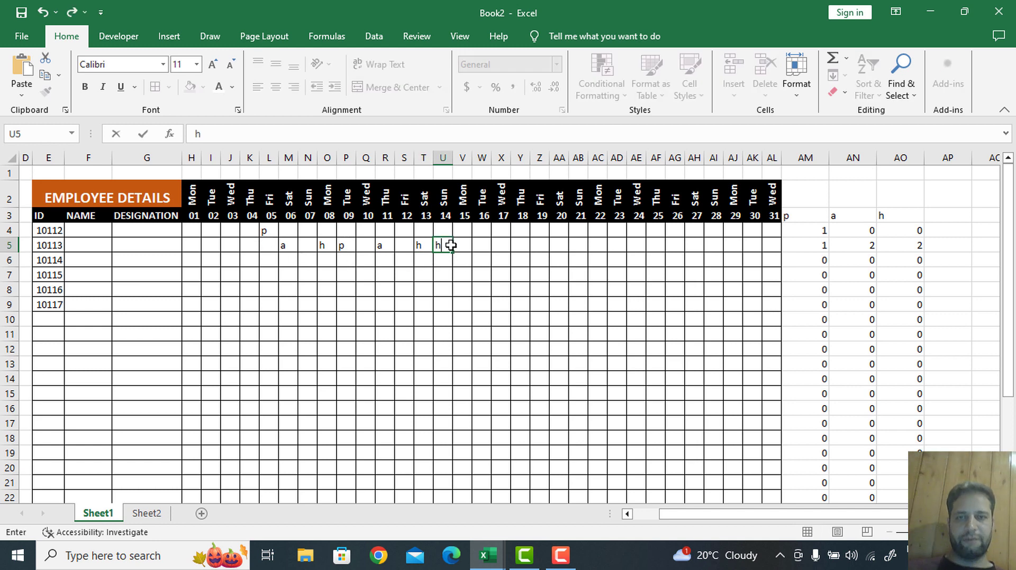
pyautogui.click(466, 246)
pyautogui.write('h')
pyautogui.click(344, 260)
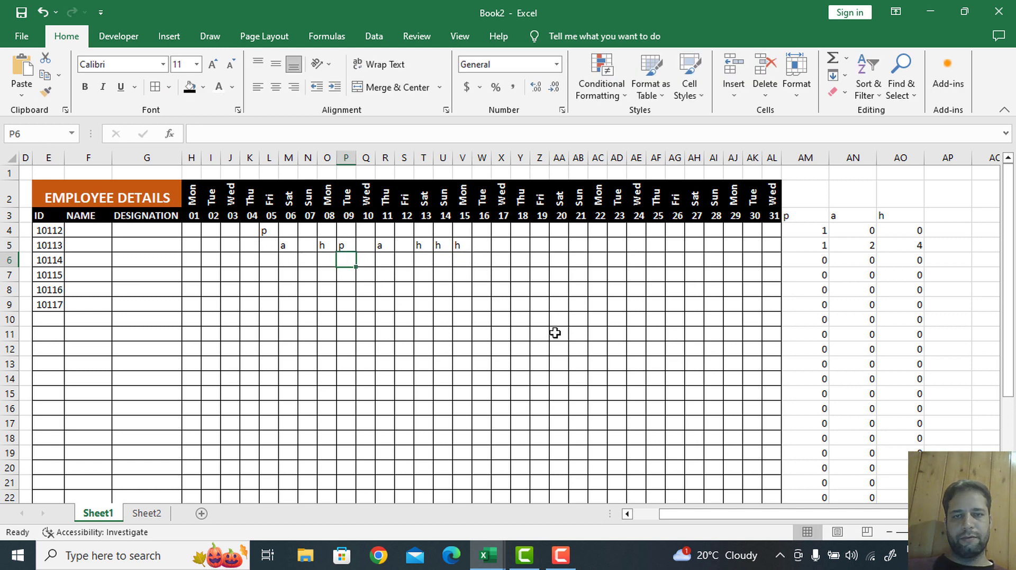
pyautogui.scroll(-8, 898, 341)
pyautogui.scroll(7, 868, 284)
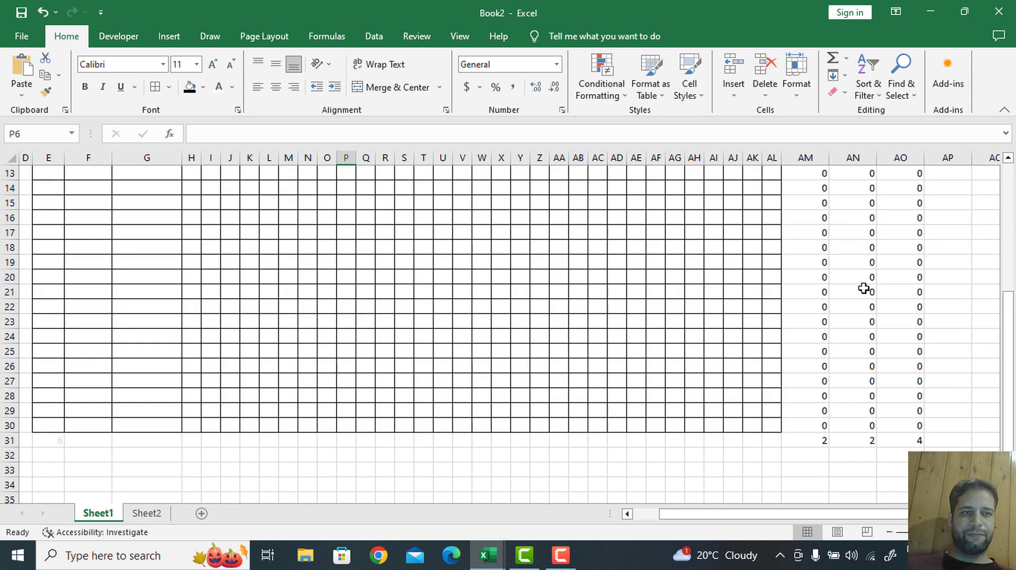
# Enter p in P6 for the third employee and inspect the total formulas in AM31:AO31
pyautogui.write('p')
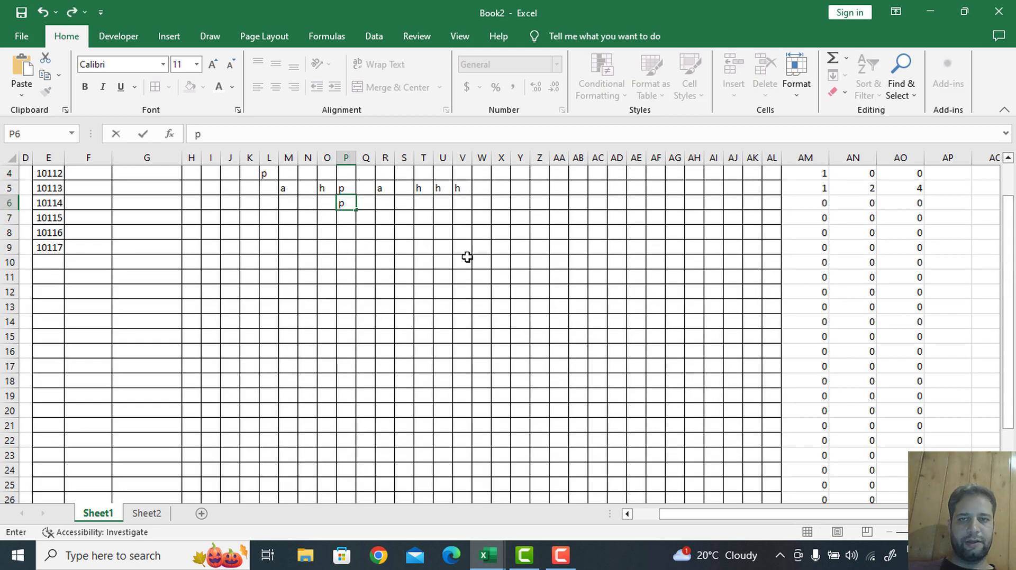
pyautogui.click(461, 259)
pyautogui.scroll(-6, 888, 386)
pyautogui.click(816, 305)
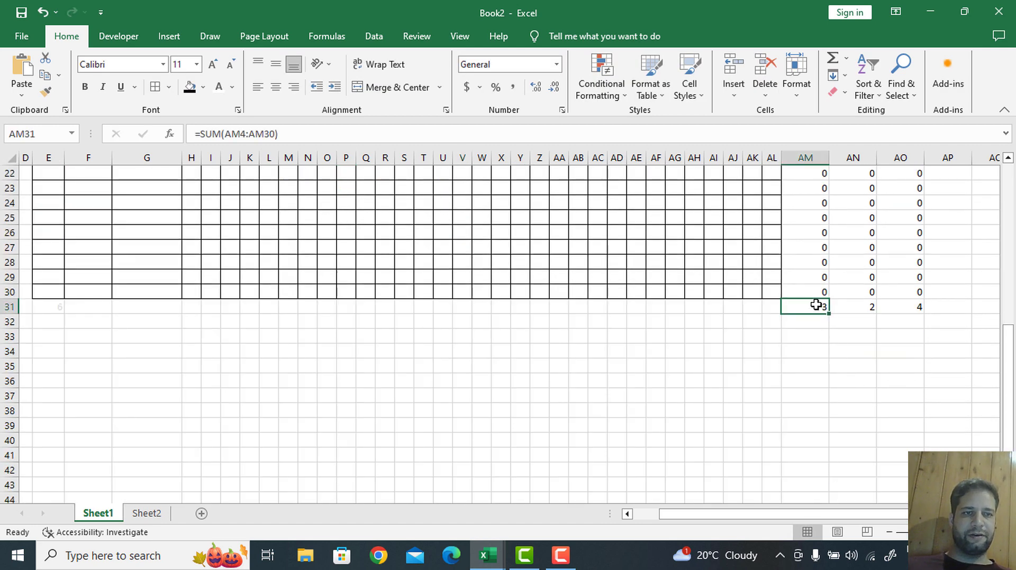
pyautogui.click(855, 307)
pyautogui.click(879, 308)
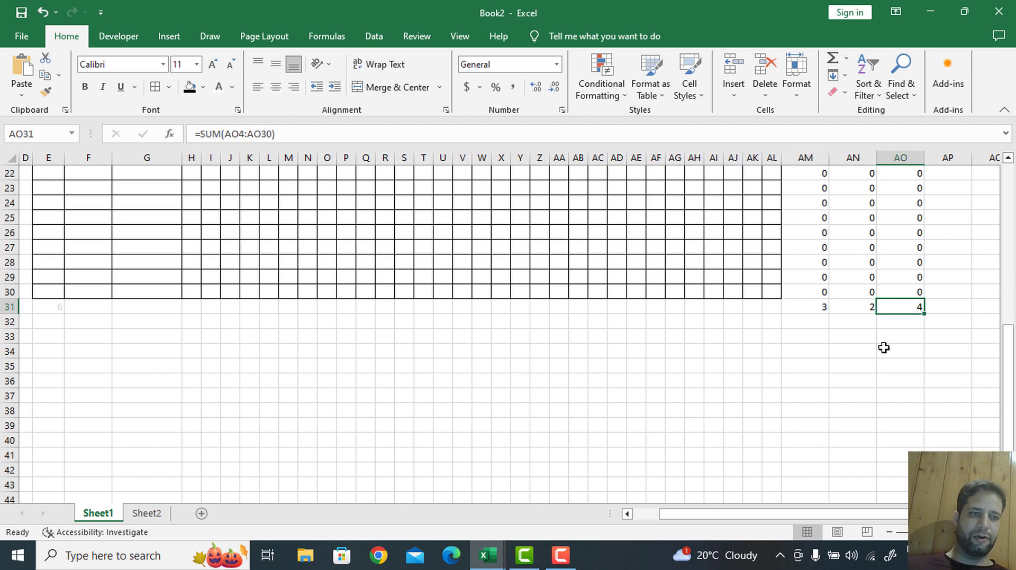
pyautogui.scroll(7, 532, 283)
pyautogui.scroll(-7, 825, 306)
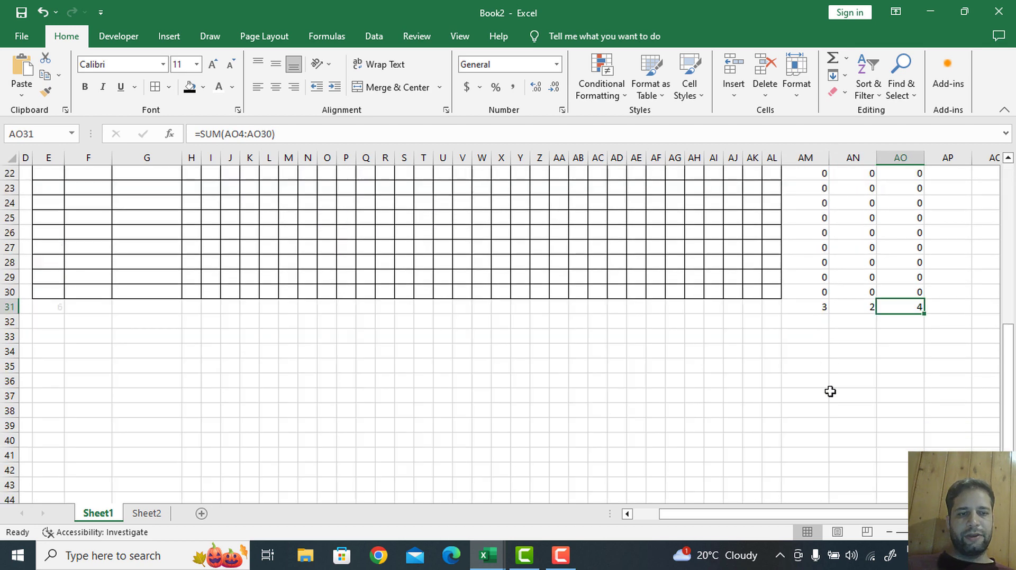
# Link the box above the PRESENCE label to the present total with =$AM$31
pyautogui.moveTo(783, 514); pyautogui.dragTo(762, 516)
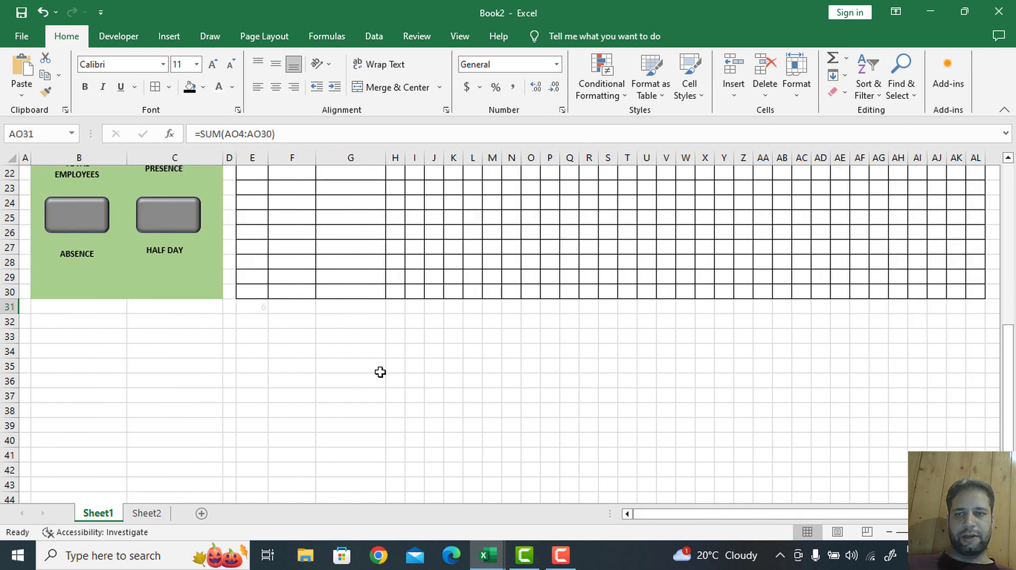
pyautogui.scroll(3, 122, 303)
pyautogui.click(162, 274)
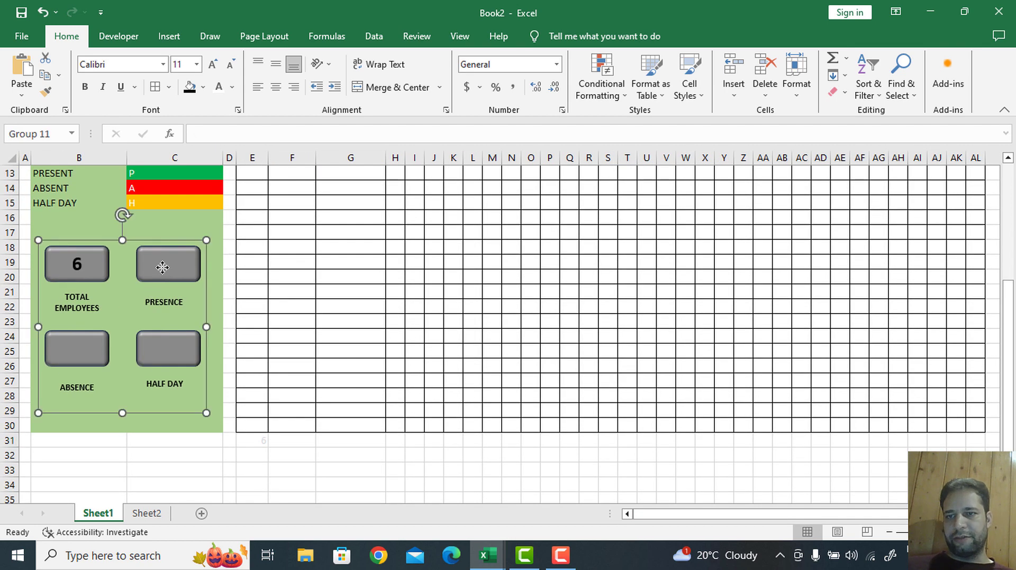
pyautogui.click(163, 269)
pyautogui.click(207, 137)
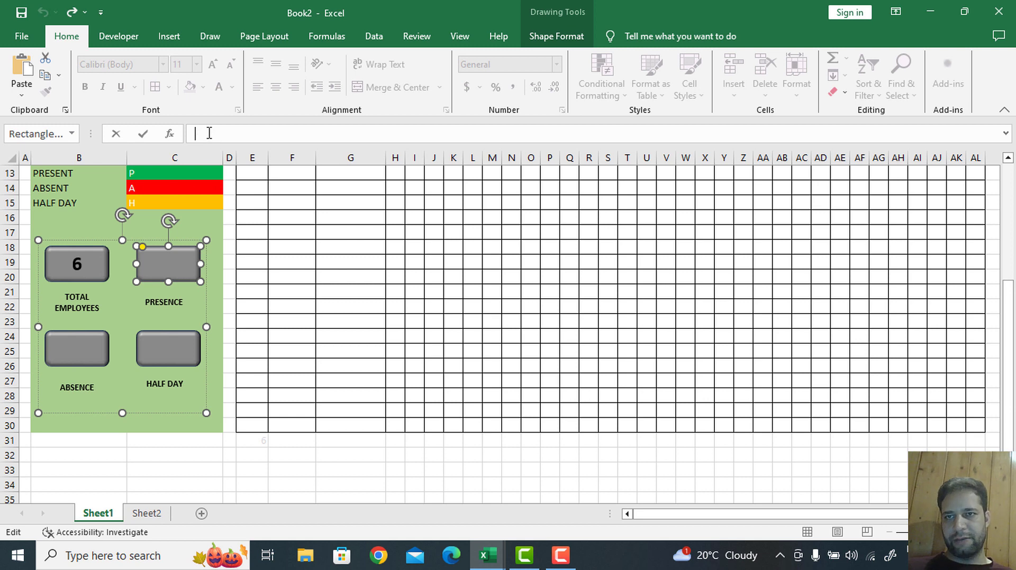
pyautogui.write('=')
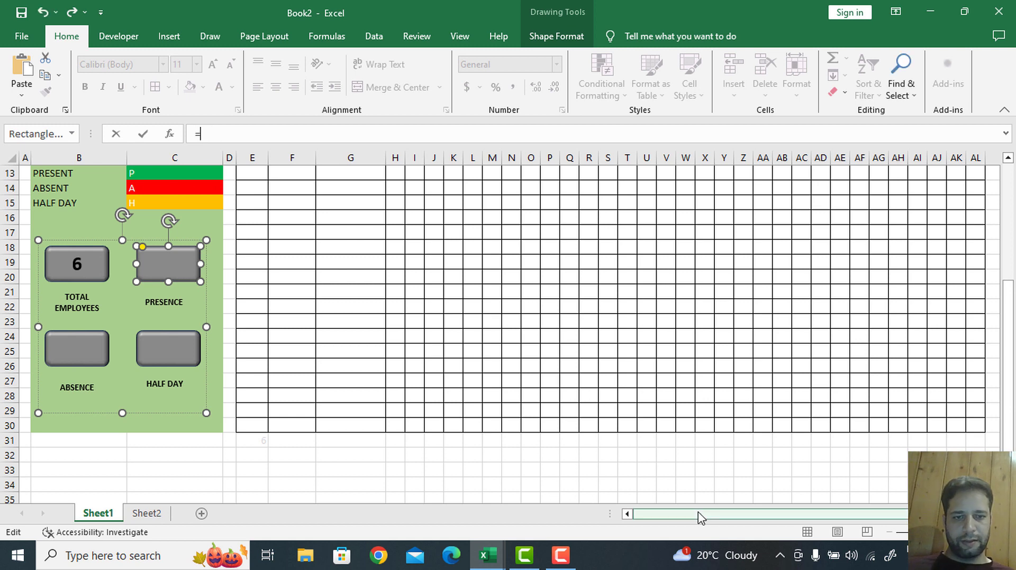
pyautogui.moveTo(699, 517); pyautogui.dragTo(806, 505)
pyautogui.click(815, 442)
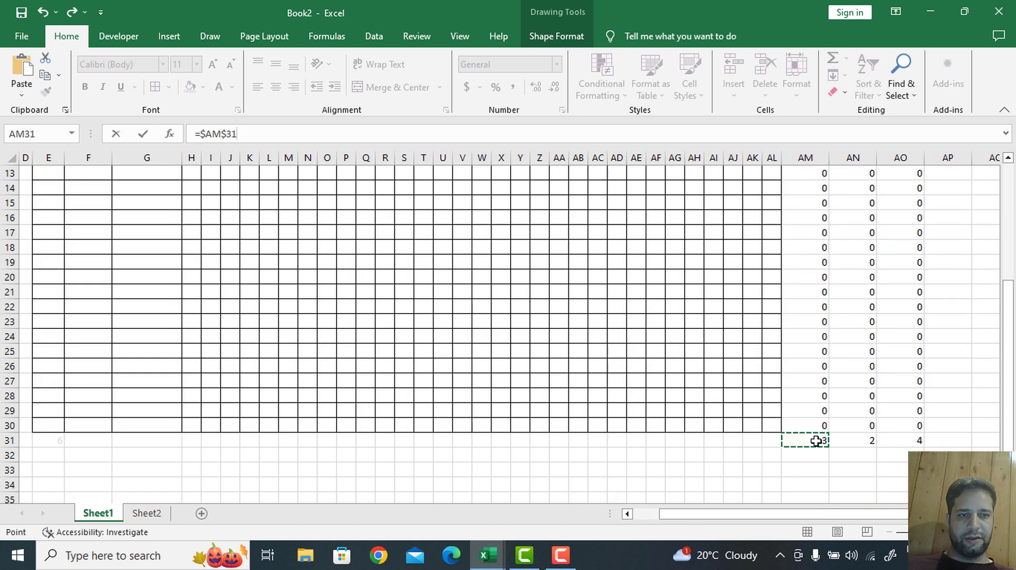
pyautogui.press('Return')
# Link the box above the ABSENCE label to the absent total with =$AN$31
pyautogui.moveTo(823, 516); pyautogui.dragTo(796, 516)
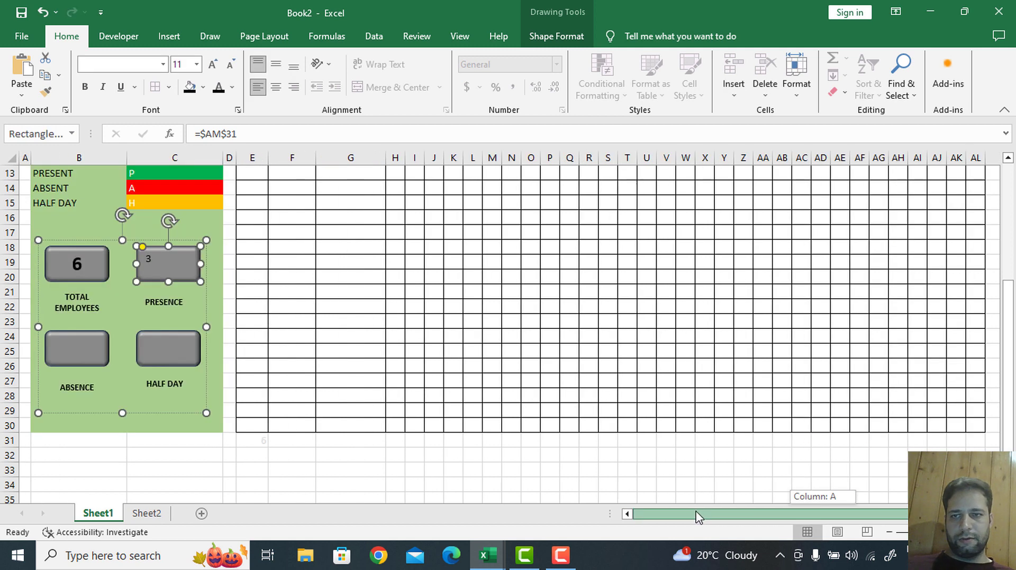
pyautogui.click(80, 350)
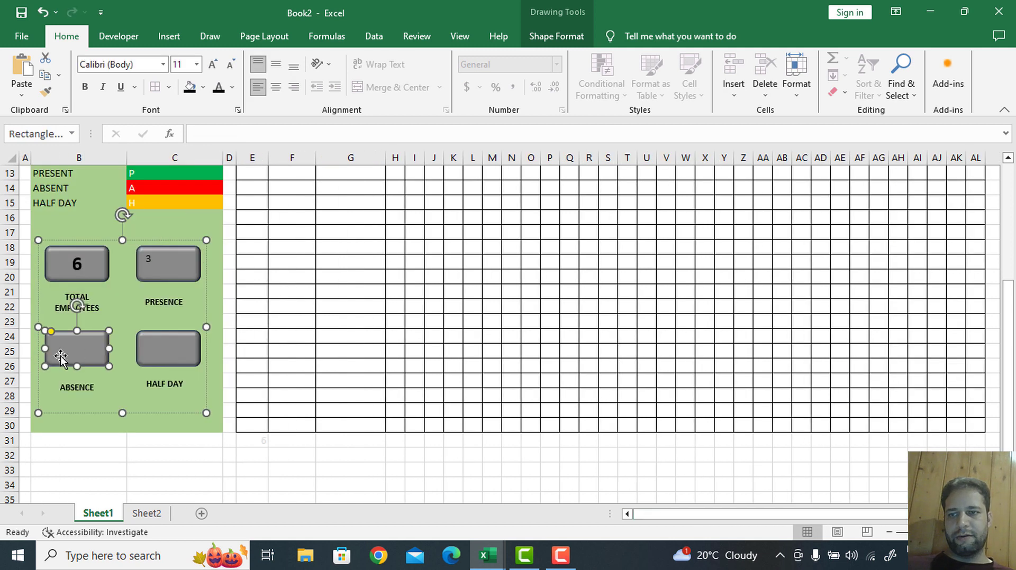
pyautogui.click(203, 134)
pyautogui.write('=')
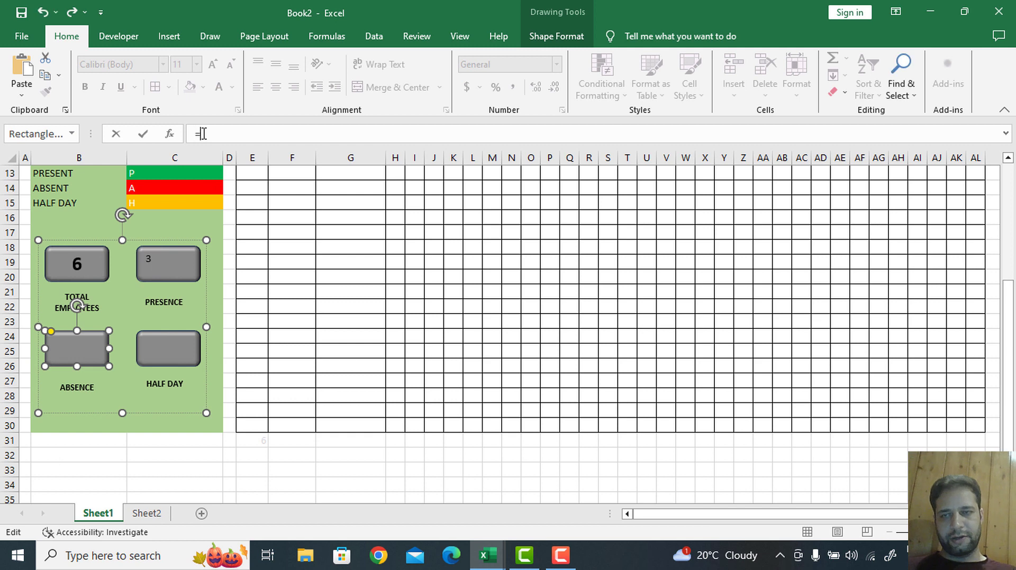
pyautogui.moveTo(732, 516); pyautogui.dragTo(748, 515)
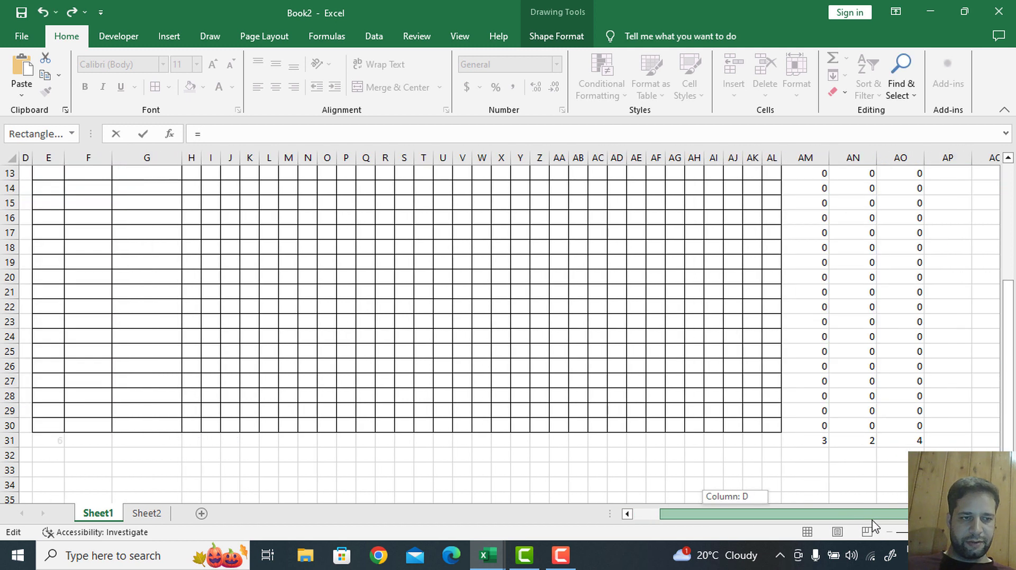
pyautogui.click(867, 441)
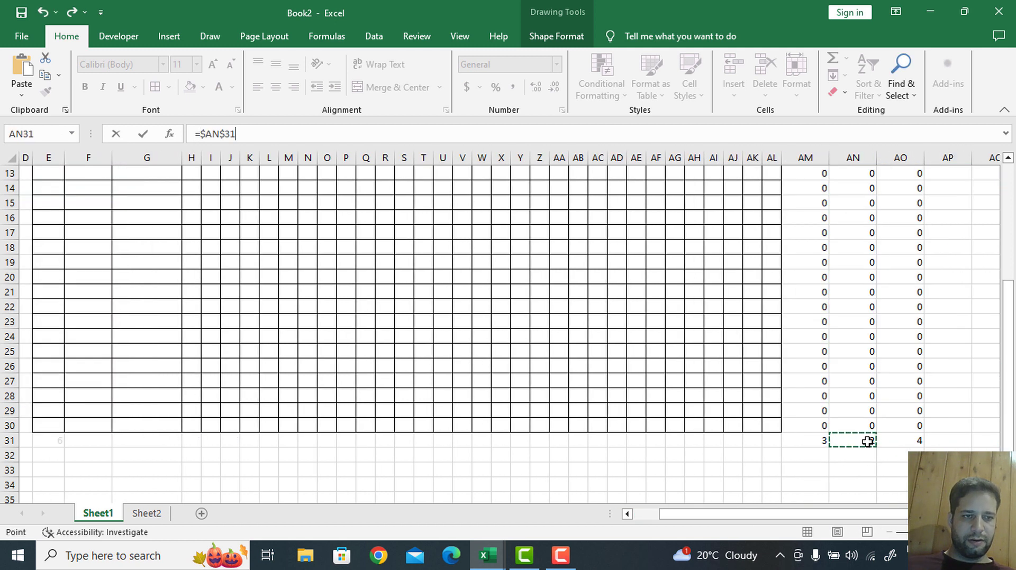
pyautogui.press('Return')
# Link the box above the HALF DAY label to the half-day total with =$AO$31
pyautogui.moveTo(874, 516); pyautogui.dragTo(655, 510)
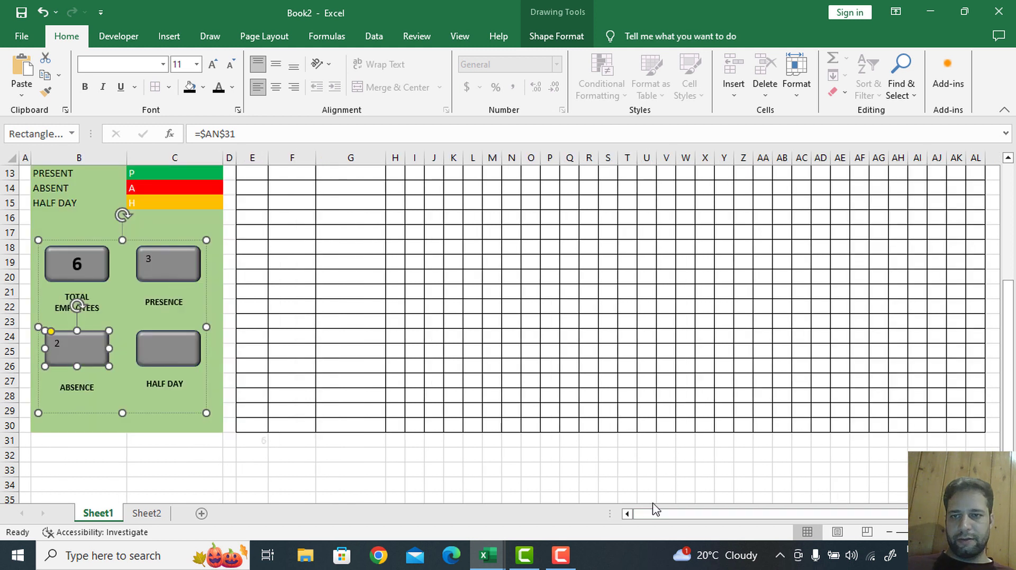
pyautogui.click(159, 350)
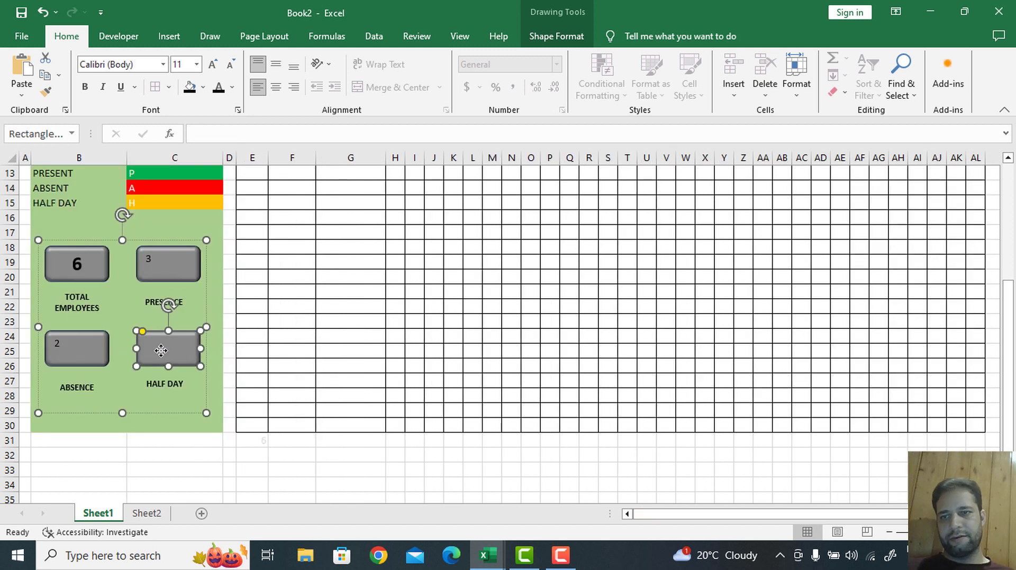
pyautogui.click(225, 136)
pyautogui.write('=')
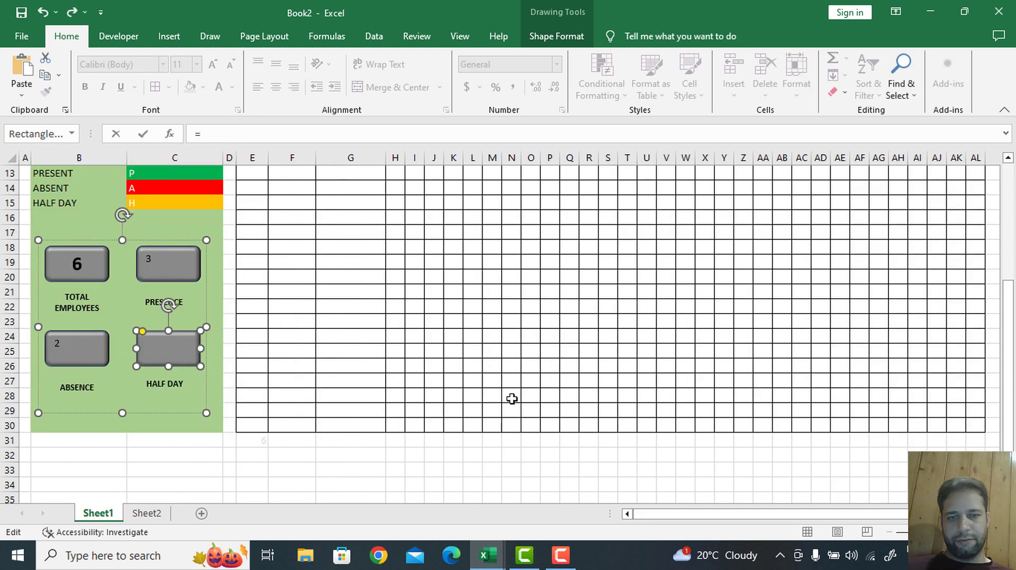
pyautogui.moveTo(687, 514); pyautogui.dragTo(714, 514)
pyautogui.click(909, 440)
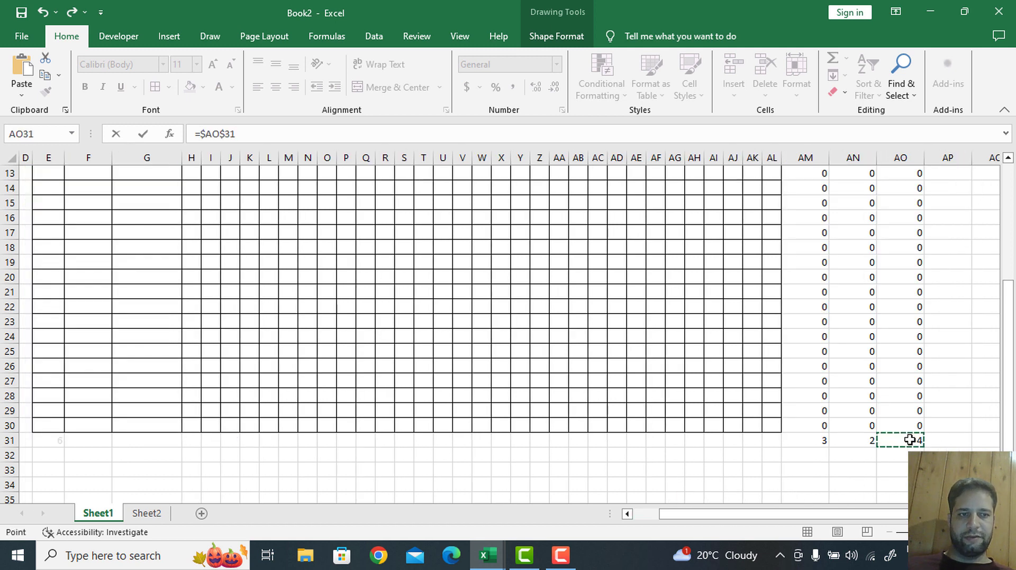
pyautogui.press('Return')
# Copy the TOTAL EMPLOYEES box's formatting onto the PRESENCE, ABSENCE and HALF DAY boxes with Format Painter
pyautogui.scroll(4, 915, 413)
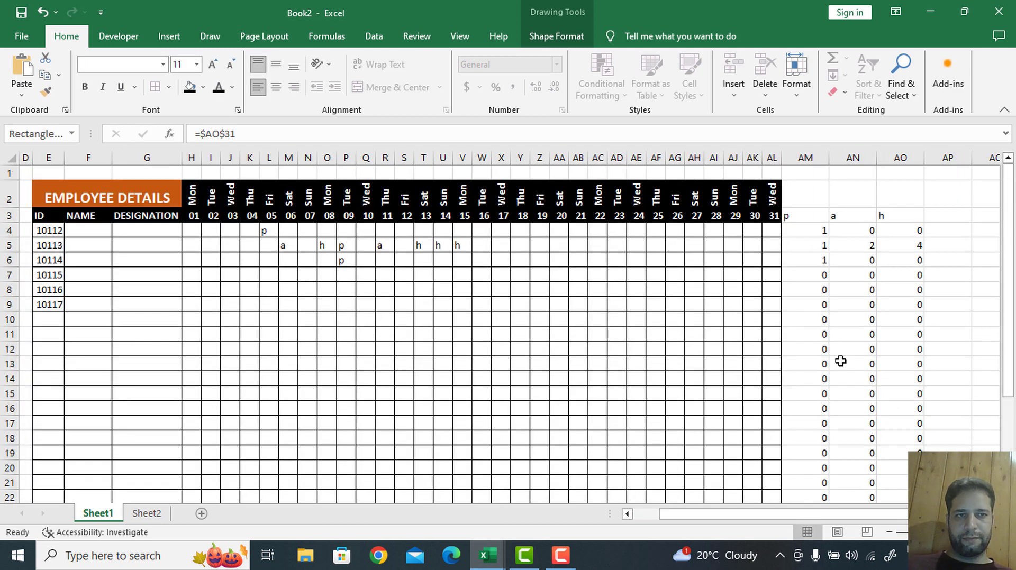
pyautogui.scroll(-4, 732, 421)
pyautogui.moveTo(802, 517); pyautogui.dragTo(589, 532)
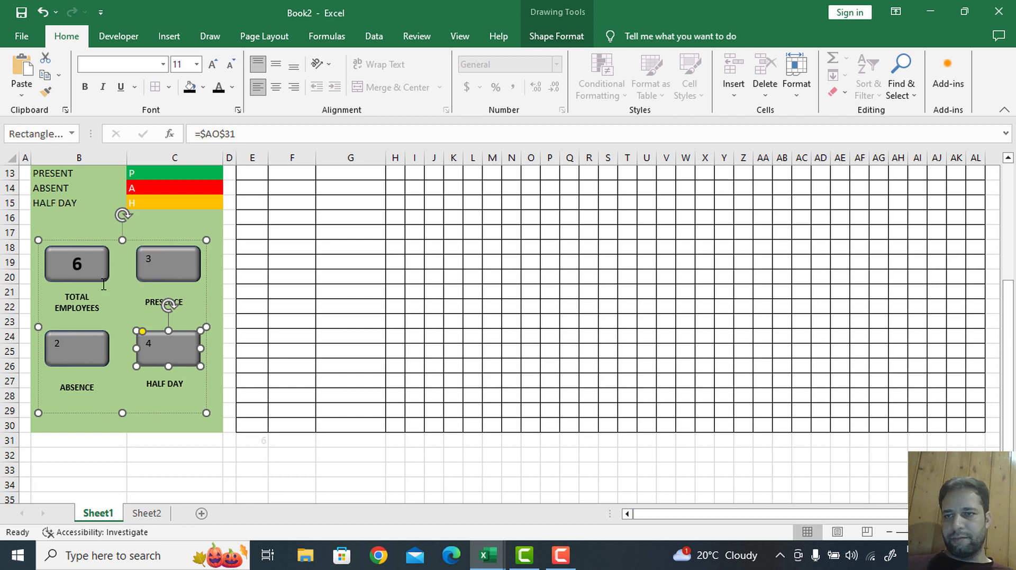
pyautogui.scroll(4, 104, 284)
pyautogui.scroll(-2, 102, 321)
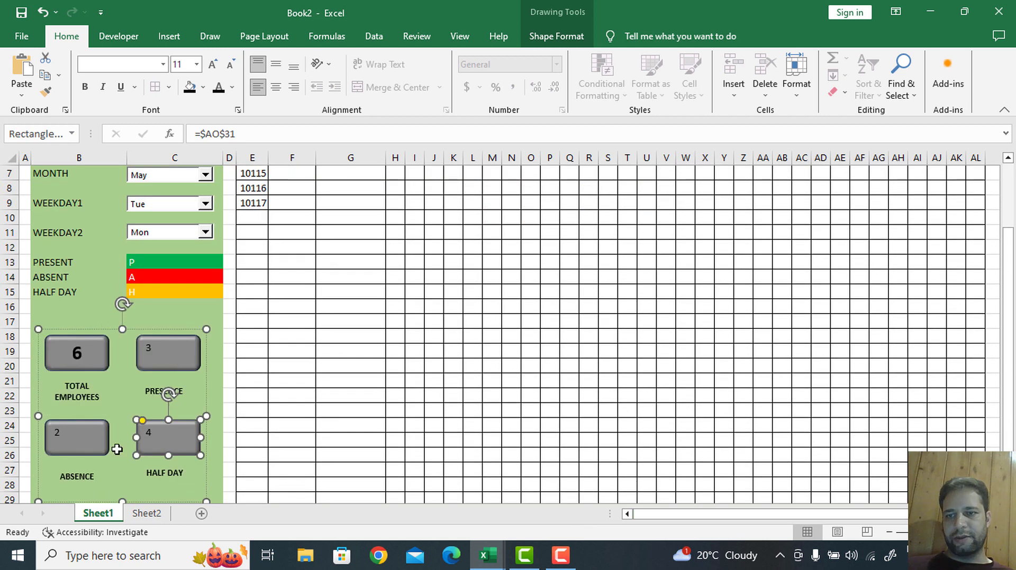
pyautogui.click(87, 354)
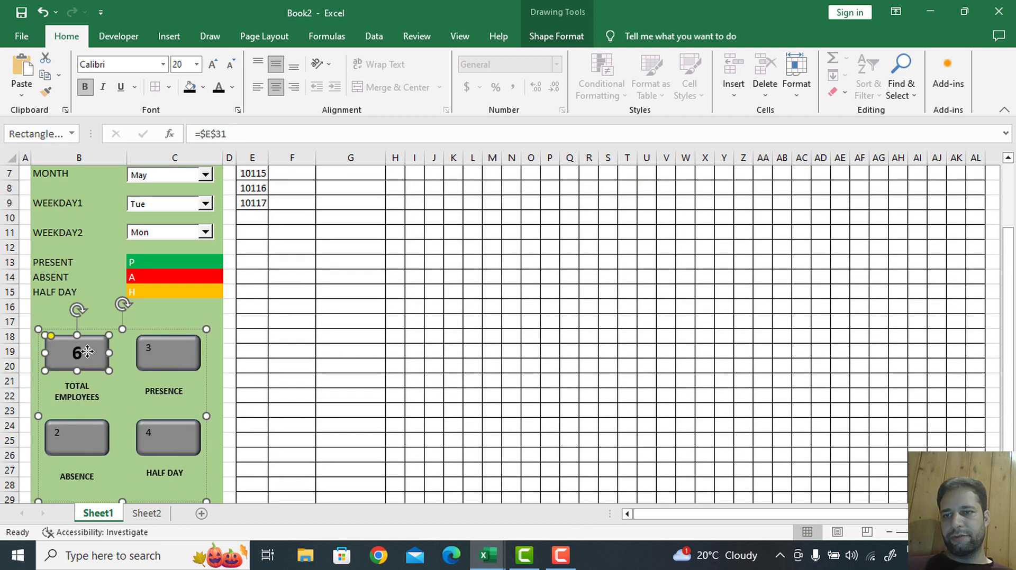
pyautogui.click(46, 94)
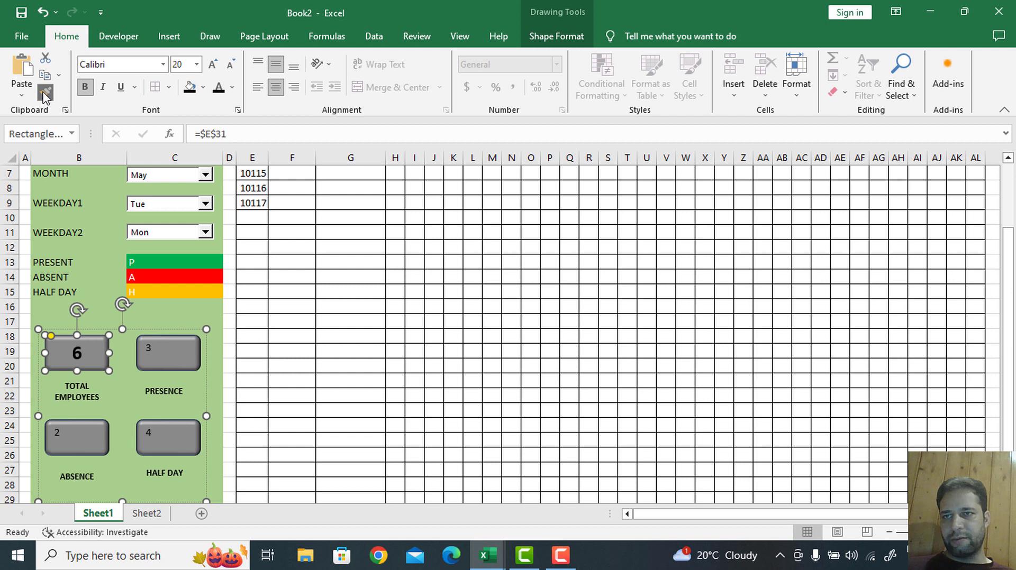
pyautogui.click(154, 345)
pyautogui.click(85, 437)
pyautogui.click(164, 440)
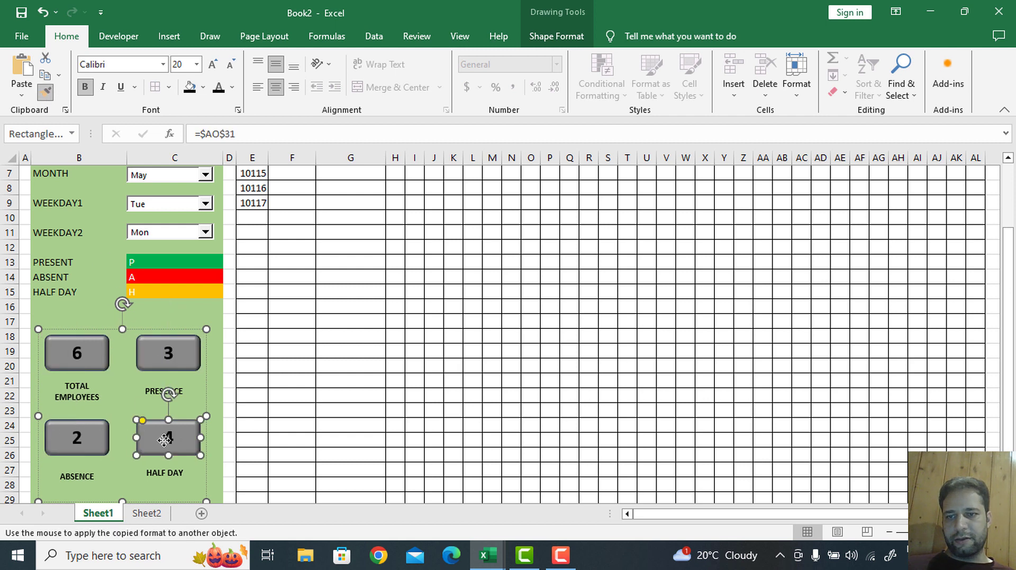
pyautogui.click(45, 92)
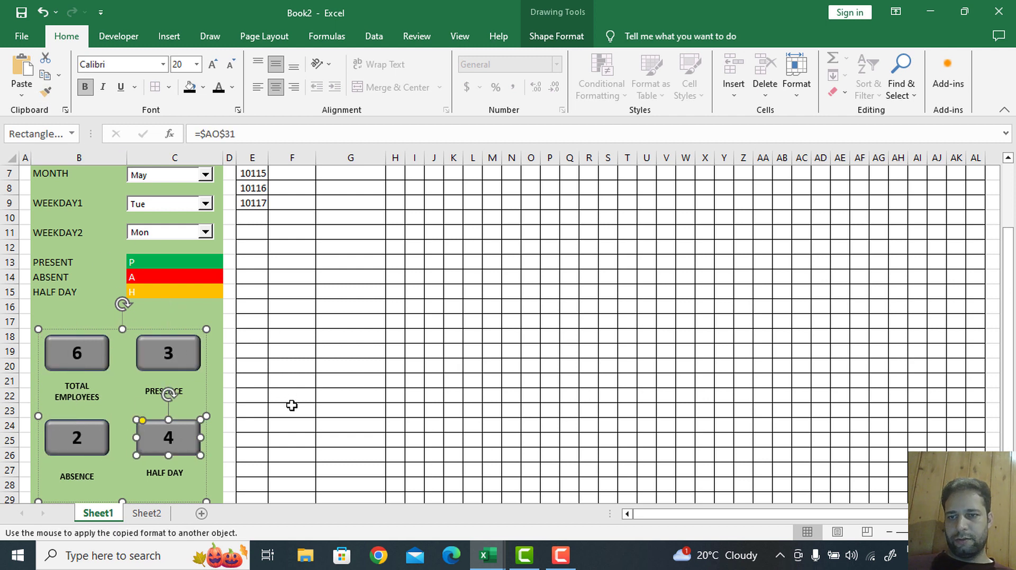
pyautogui.scroll(2, 390, 366)
pyautogui.click(510, 335)
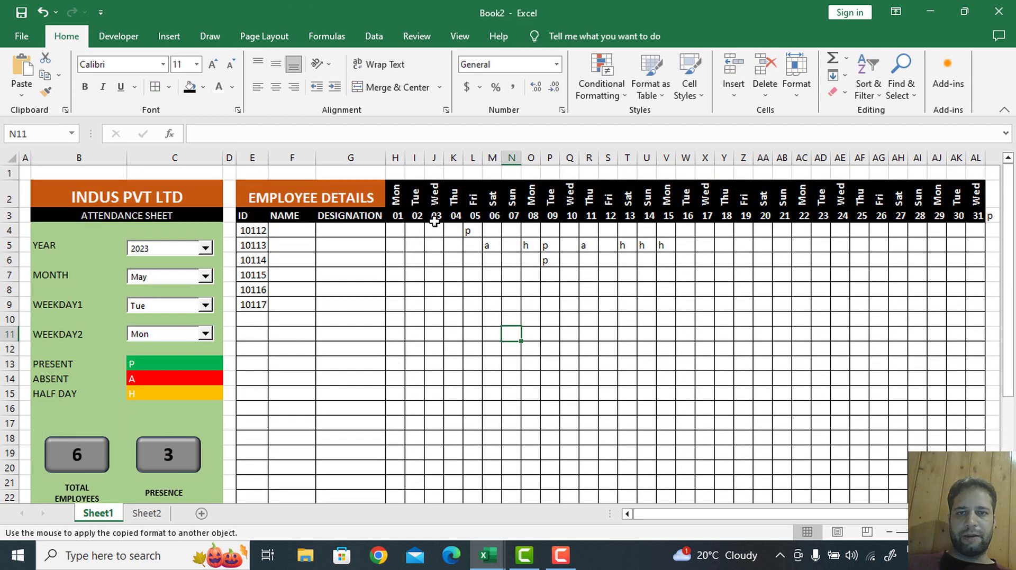
# Clear the sample attendance marks from the first three employees' rows
pyautogui.scroll(-4, 400, 236)
pyautogui.scroll(4, 404, 242)
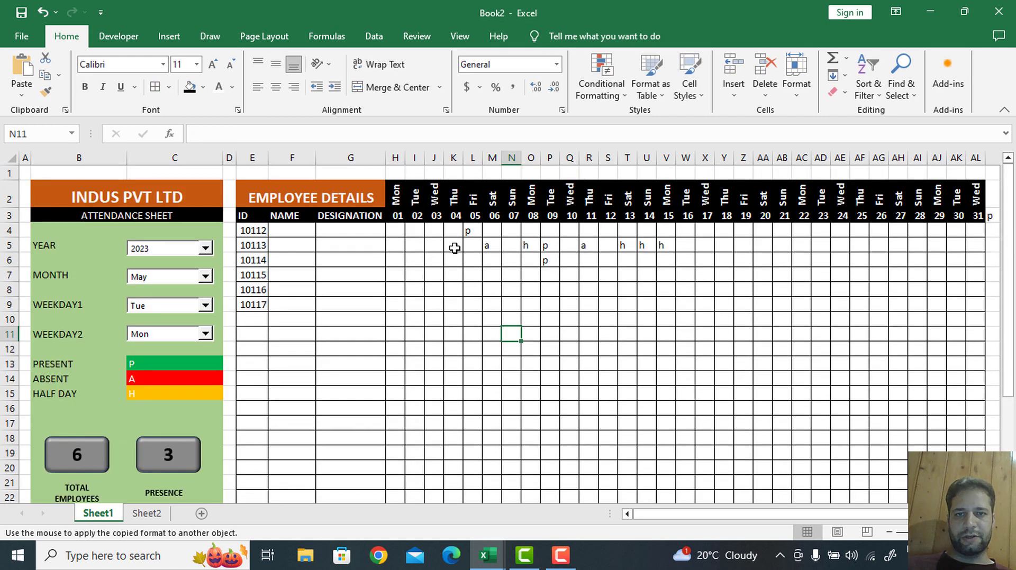
pyautogui.moveTo(398, 230); pyautogui.dragTo(721, 256)
pyautogui.press('Delete')
pyautogui.click(666, 294)
# Start a formula-based conditional formatting rule for the whole attendance grid H4:AL30
pyautogui.moveTo(397, 230); pyautogui.dragTo(971, 486)
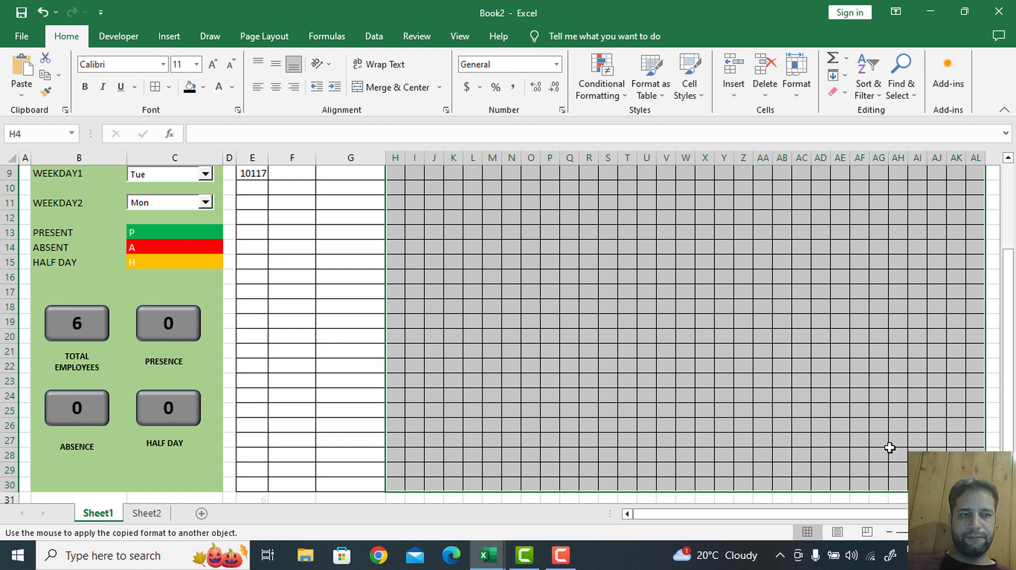
pyautogui.scroll(3, 890, 447)
pyautogui.scroll(-6, 889, 449)
pyautogui.scroll(3, 878, 444)
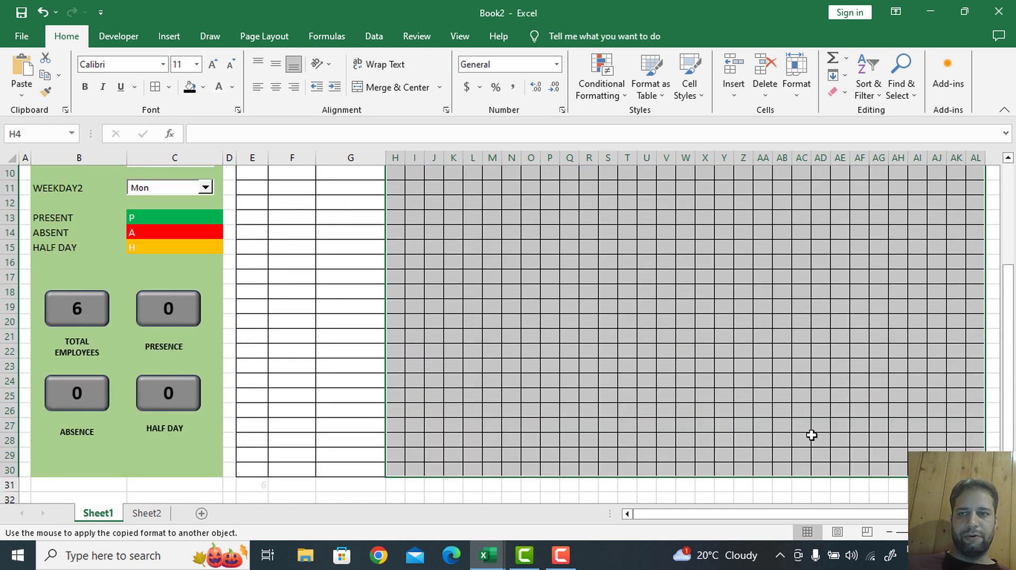
pyautogui.scroll(3, 811, 434)
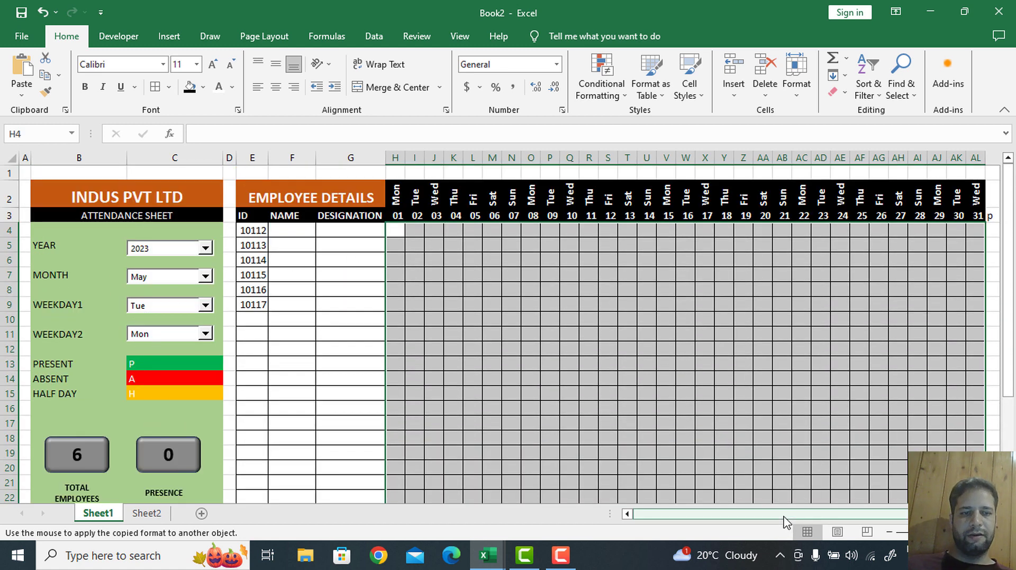
pyautogui.moveTo(825, 514); pyautogui.dragTo(783, 516)
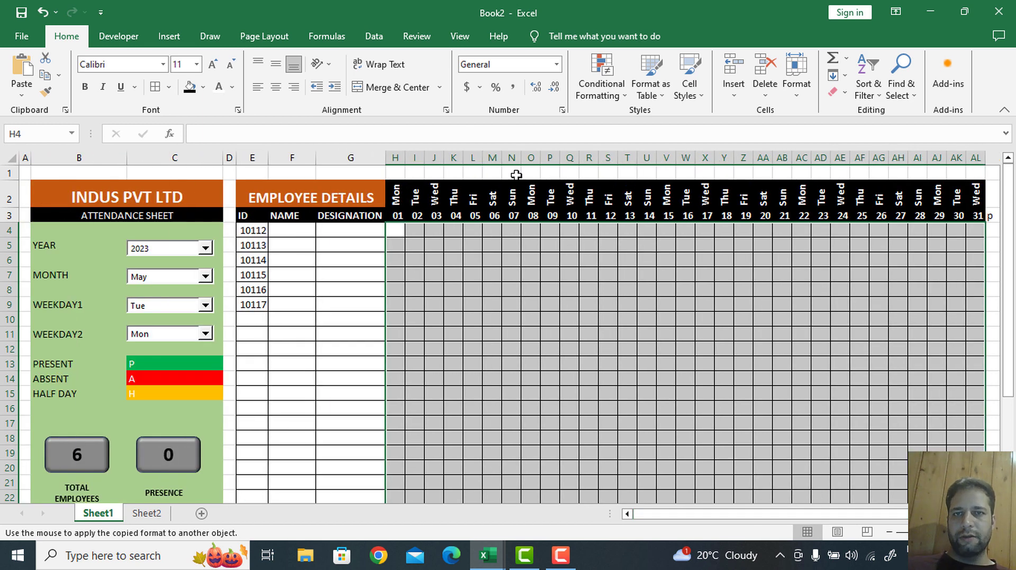
pyautogui.click(617, 97)
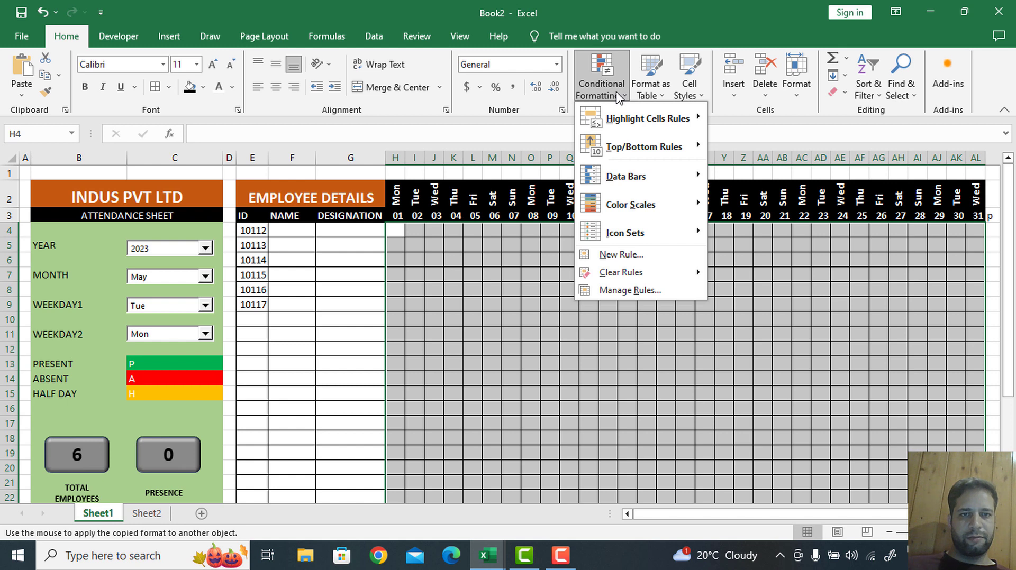
pyautogui.click(656, 257)
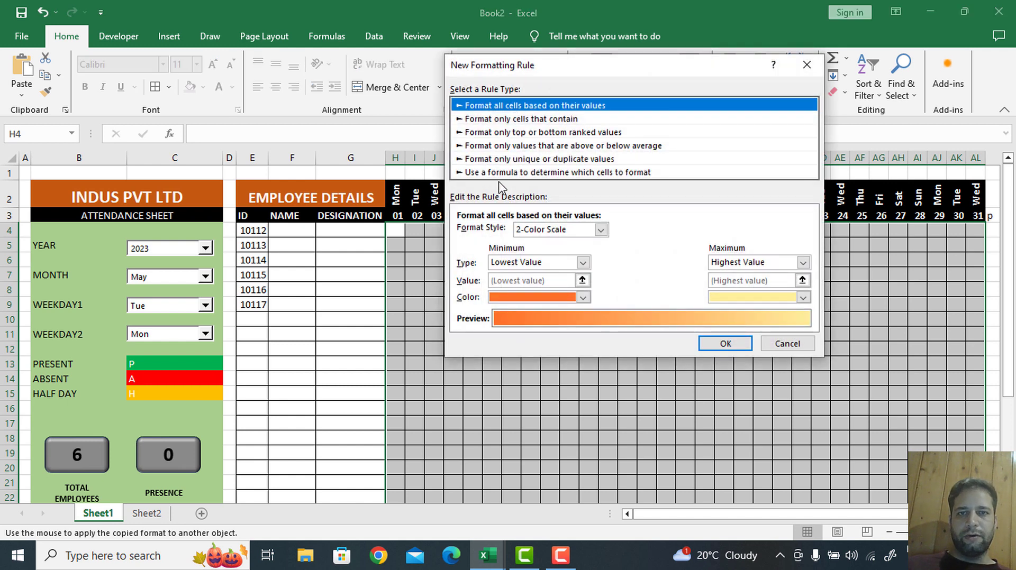
pyautogui.click(524, 173)
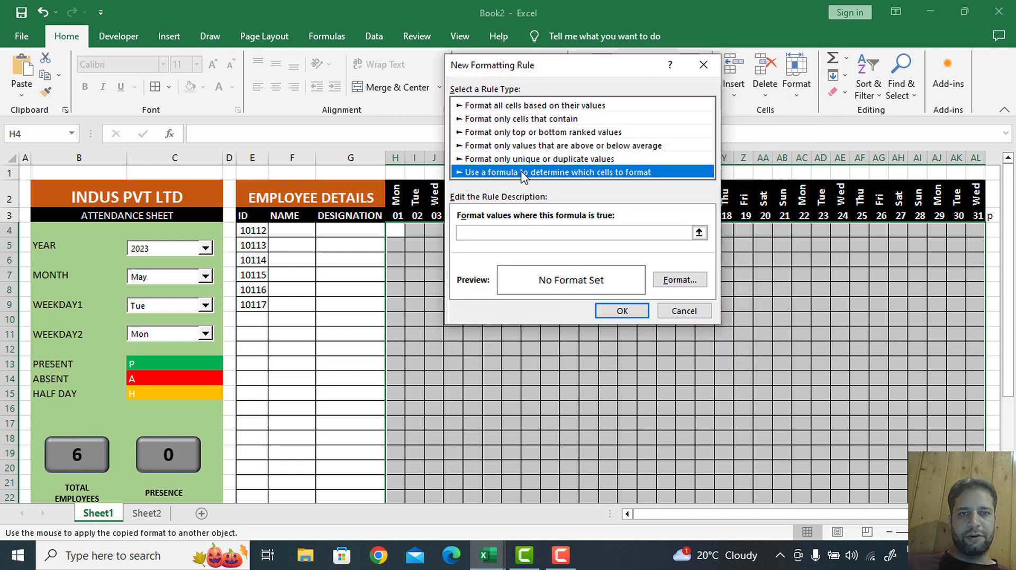
# Set the rule's formula to =H$2=Sheet2!$F$3 so it matches each day header with the chosen weekday1
pyautogui.click(478, 232)
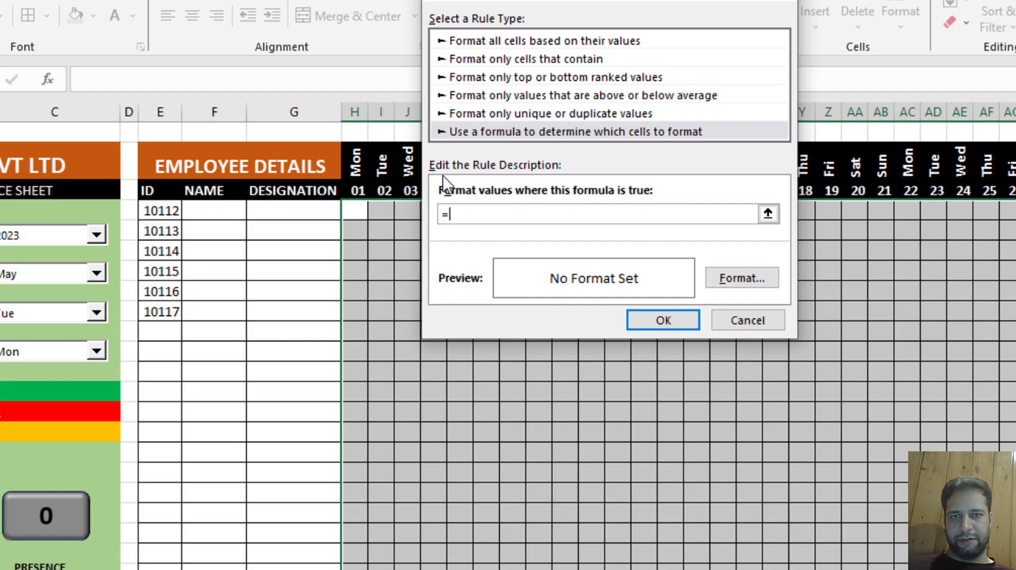
pyautogui.write('=')
pyautogui.click(355, 161)
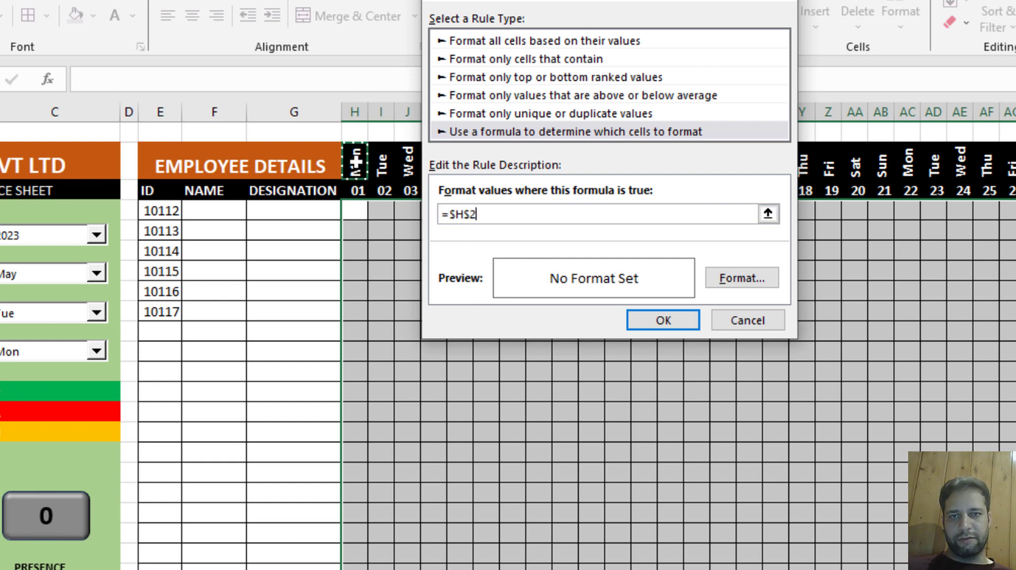
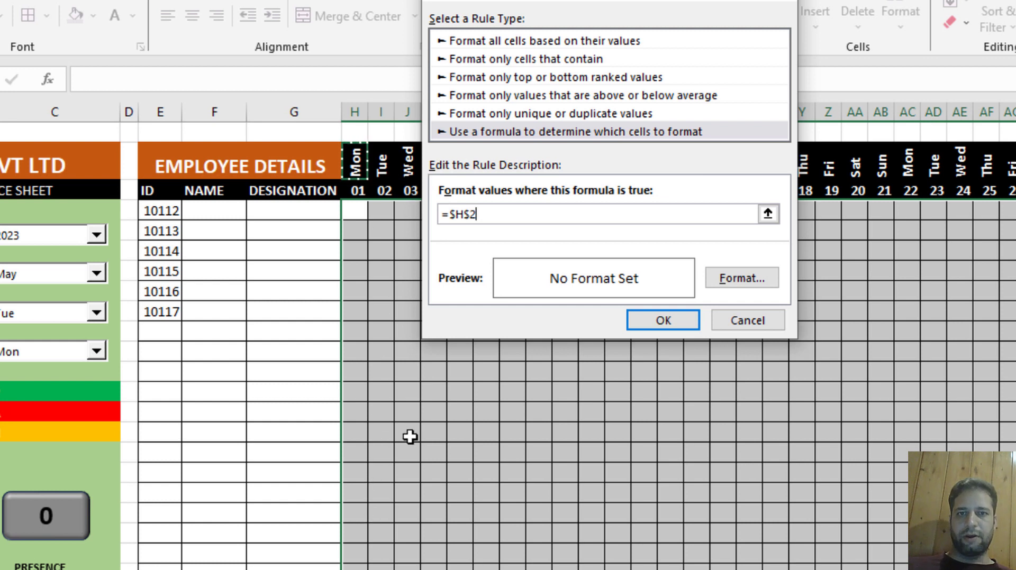
pyautogui.click(457, 214)
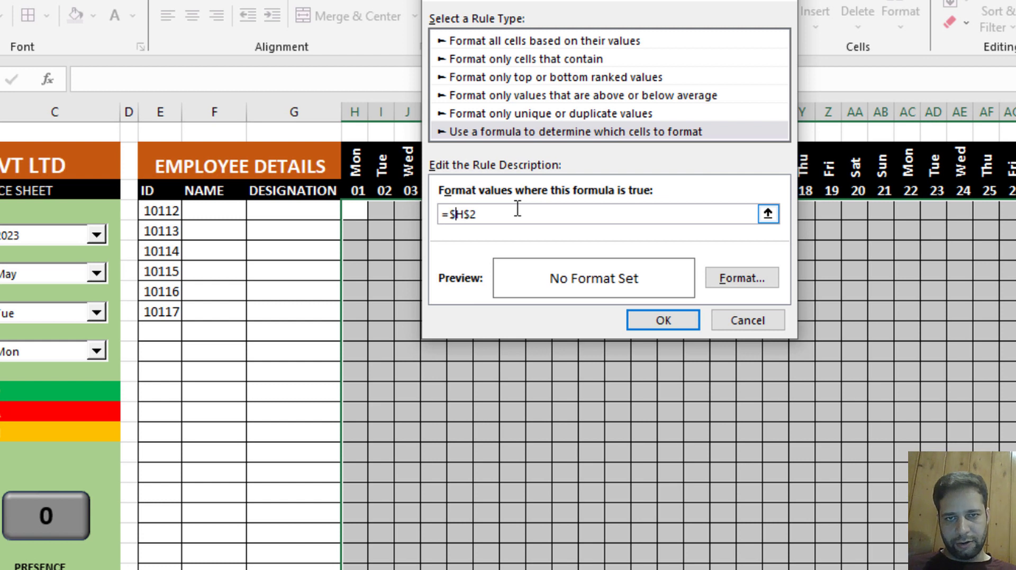
pyautogui.press('BackSpace')
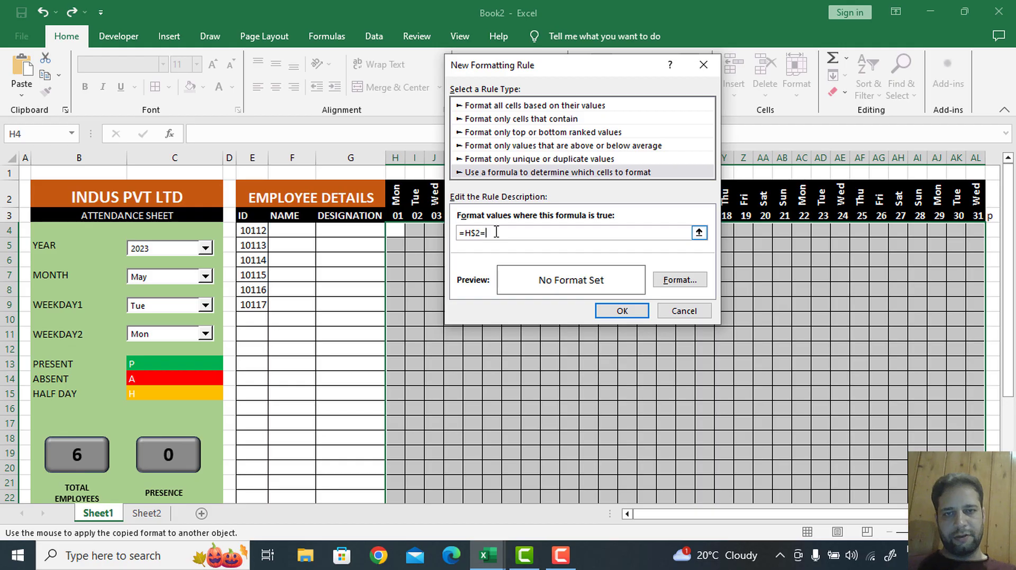
pyautogui.write('=')
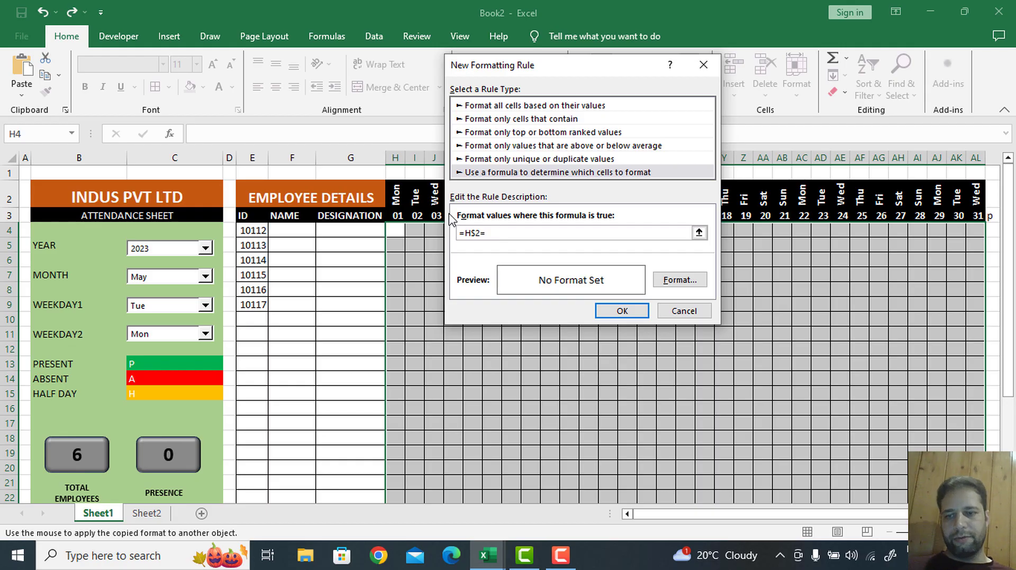
pyautogui.click(139, 516)
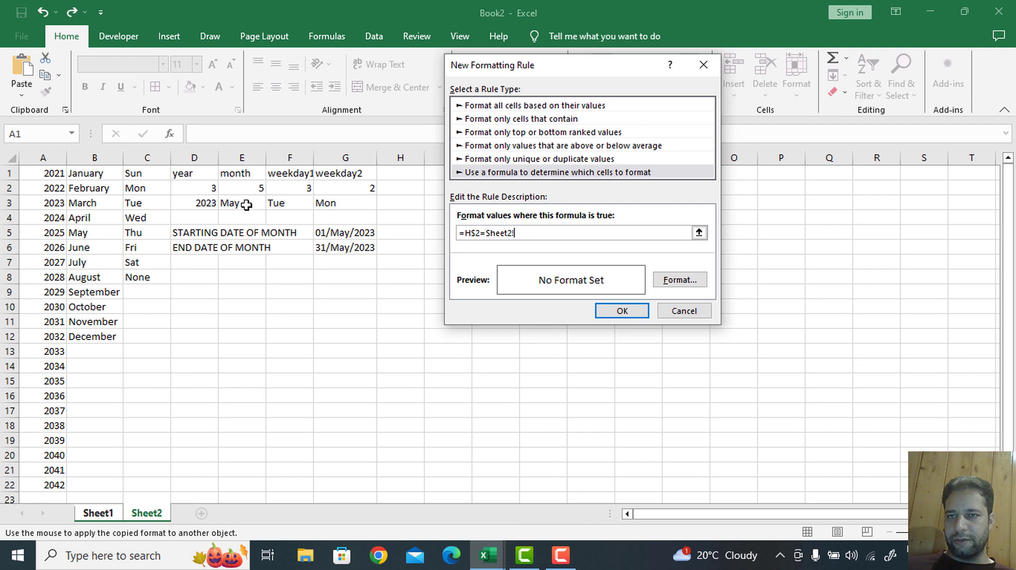
pyautogui.click(294, 208)
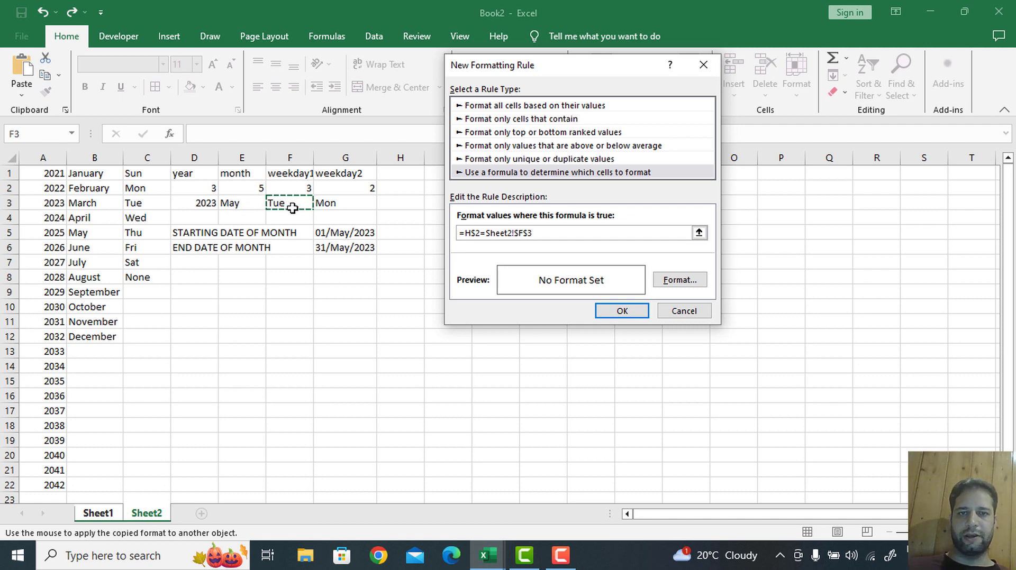
# Give the weekday1 rule a medium blue fill and apply it to the attendance grid
pyautogui.click(696, 285)
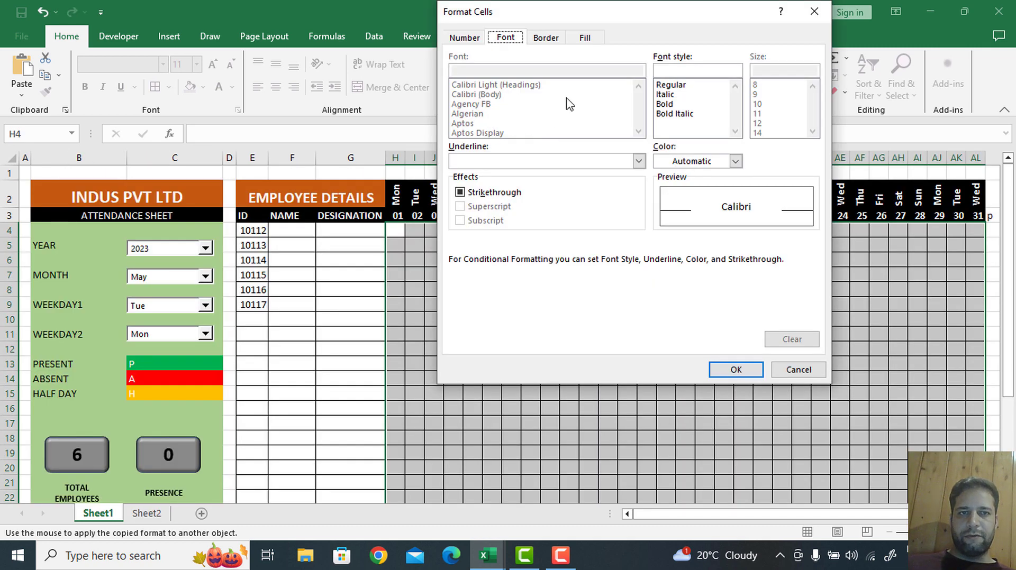
pyautogui.click(600, 40)
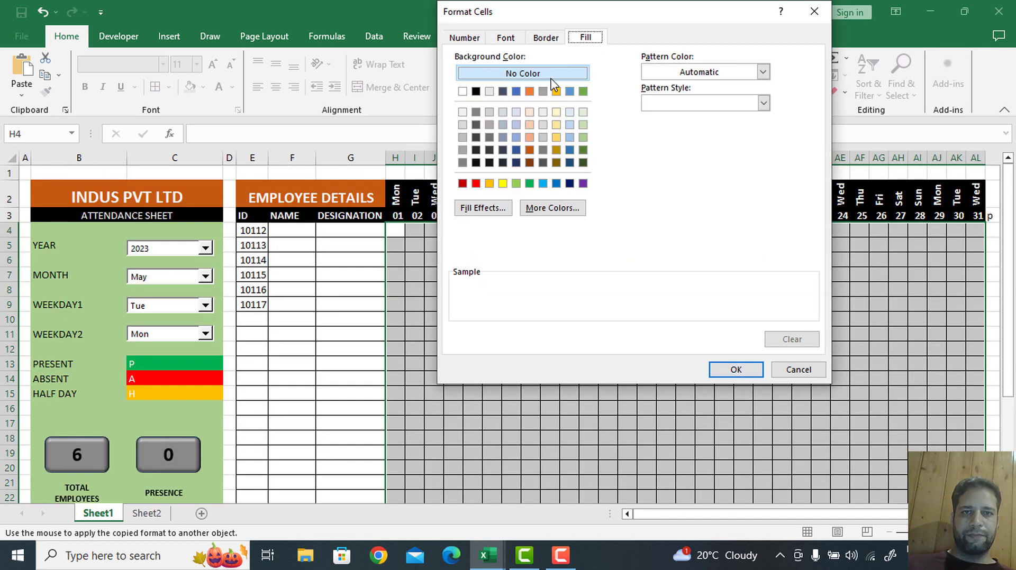
pyautogui.click(517, 125)
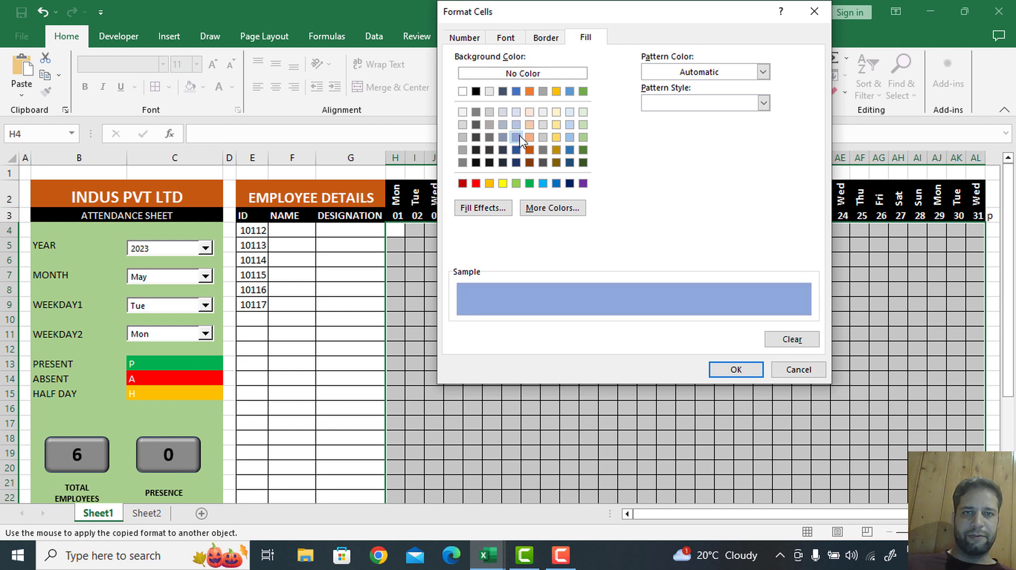
pyautogui.click(733, 371)
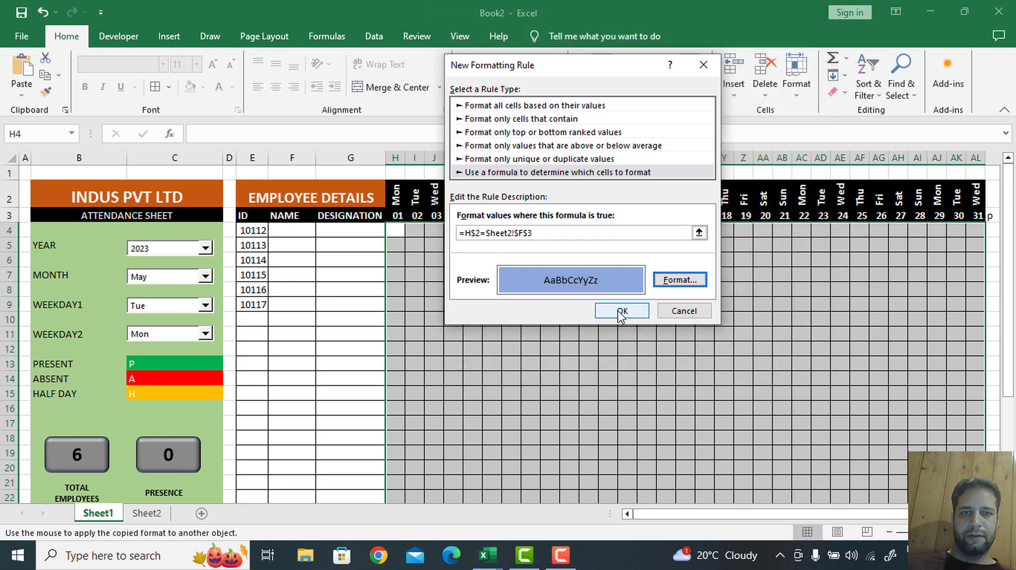
pyautogui.click(620, 312)
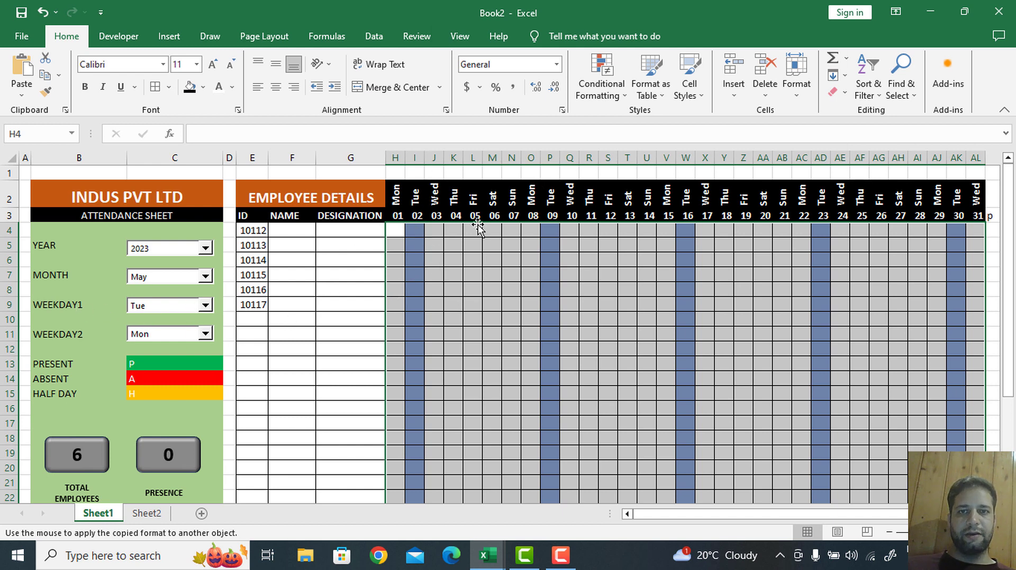
# Create a second formula-based conditional formatting rule for the attendance grid with the formula =H$2=Sheet2!$G$3 to match weekday2
pyautogui.click(608, 90)
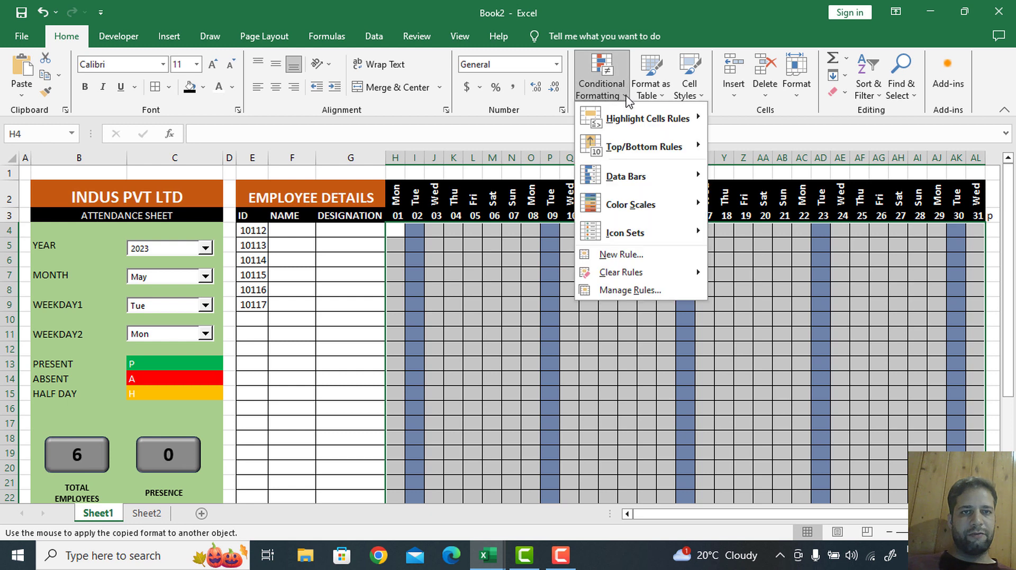
pyautogui.click(655, 258)
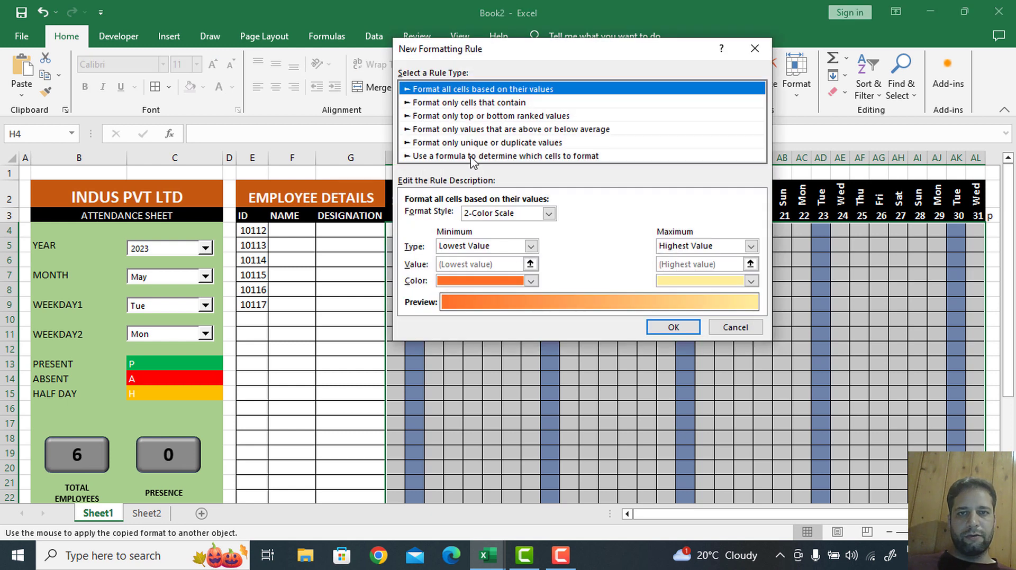
pyautogui.click(471, 159)
pyautogui.click(446, 216)
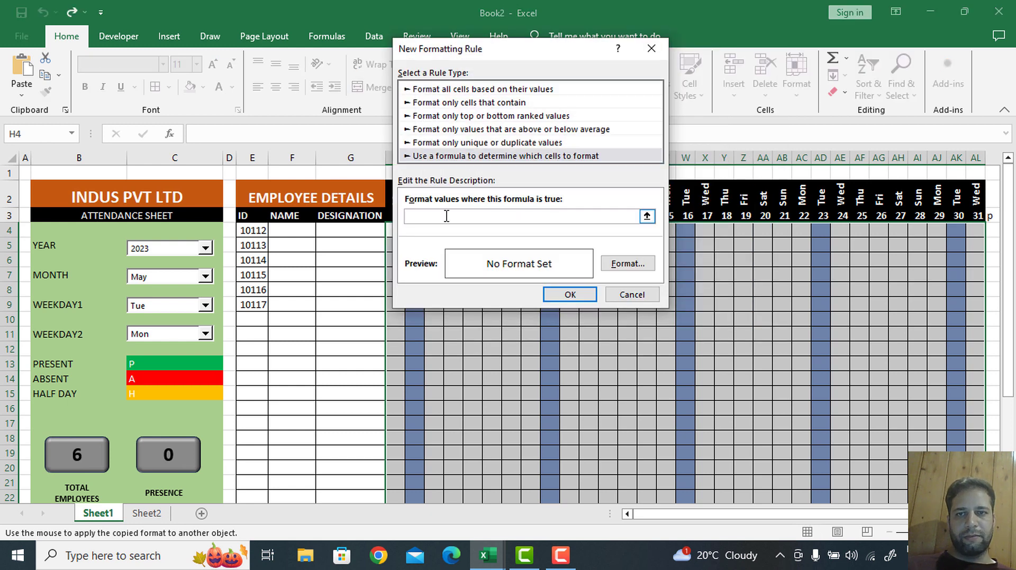
pyautogui.moveTo(535, 46); pyautogui.dragTo(684, 54)
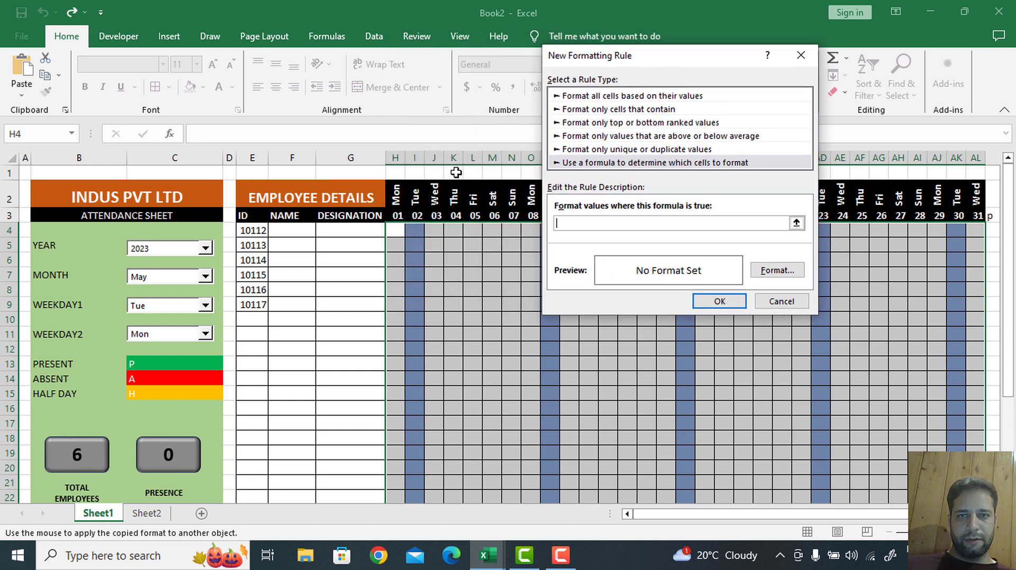
pyautogui.click(394, 196)
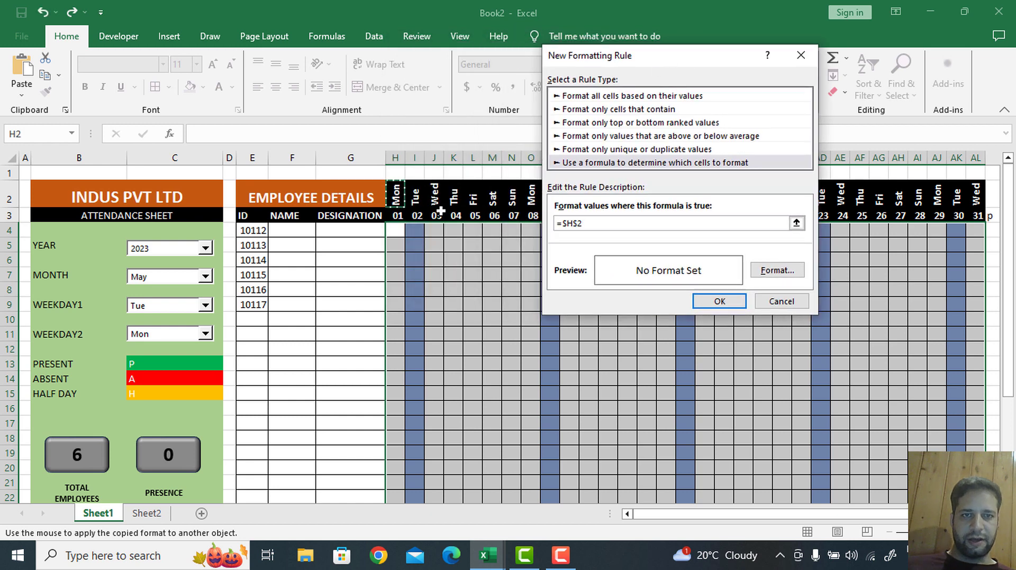
pyautogui.click(565, 222)
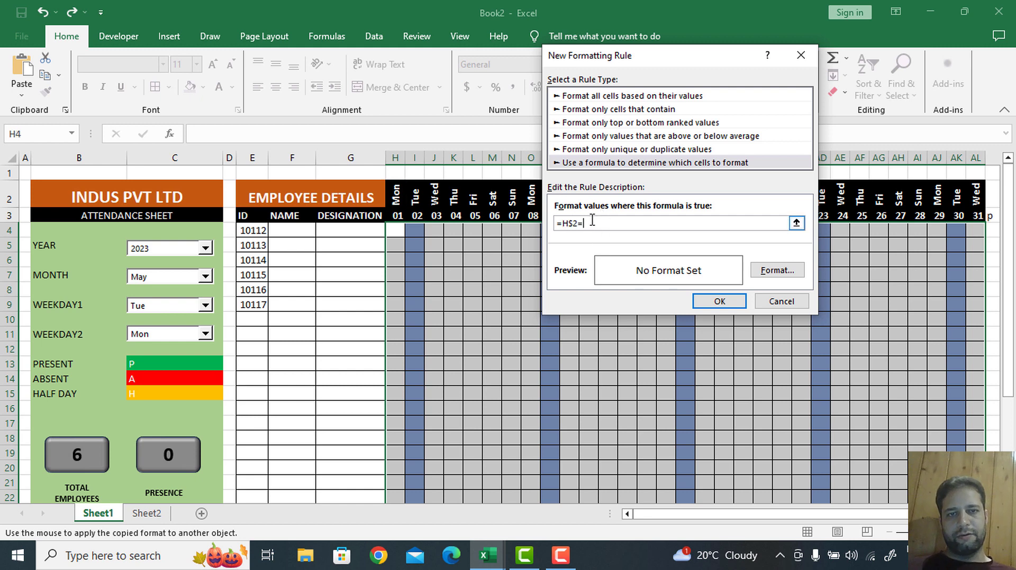
pyautogui.write('=')
pyautogui.click(147, 513)
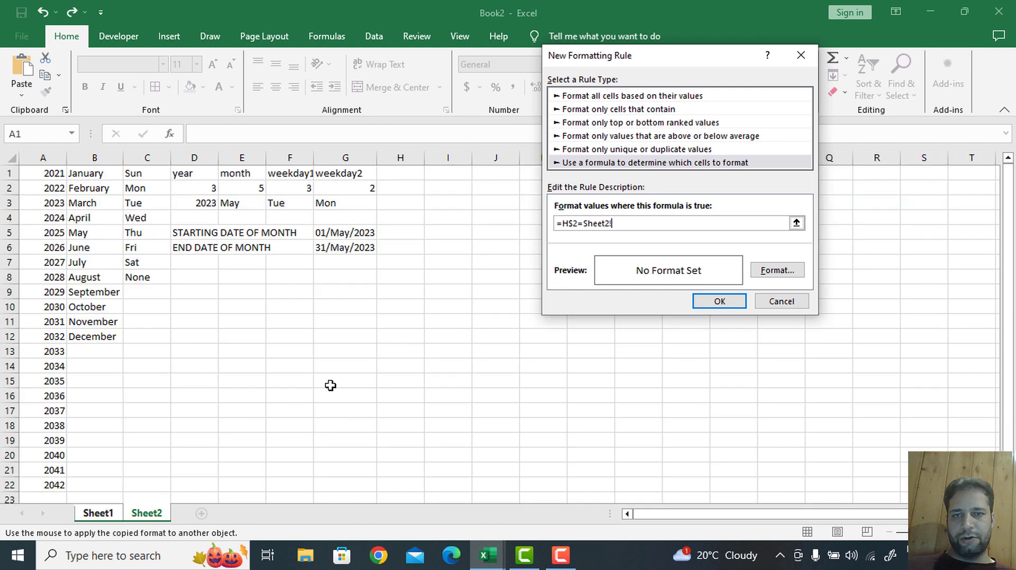
pyautogui.click(351, 204)
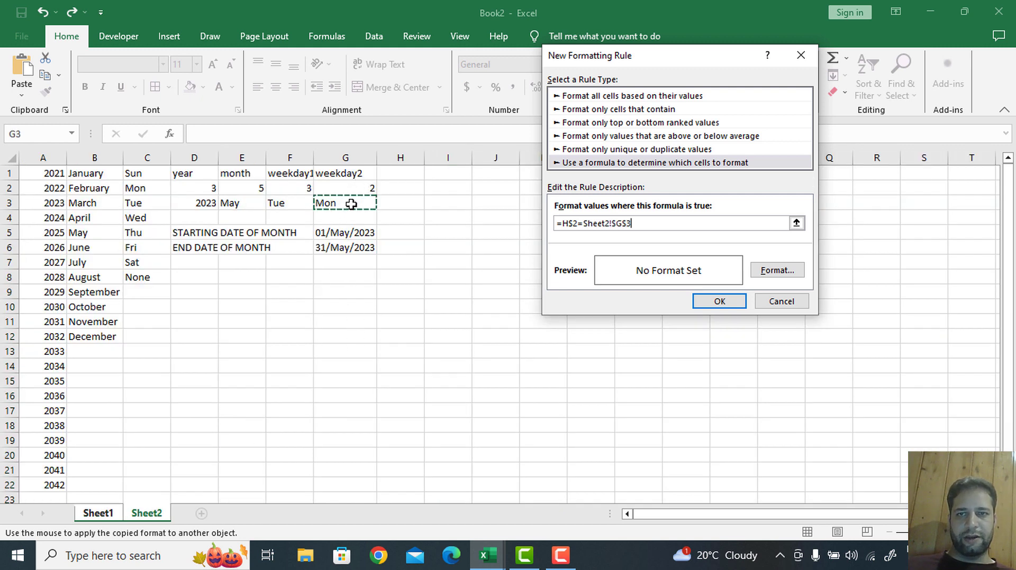
# Give the weekday2 rule the same medium blue fill as the first rule and apply it
pyautogui.click(788, 274)
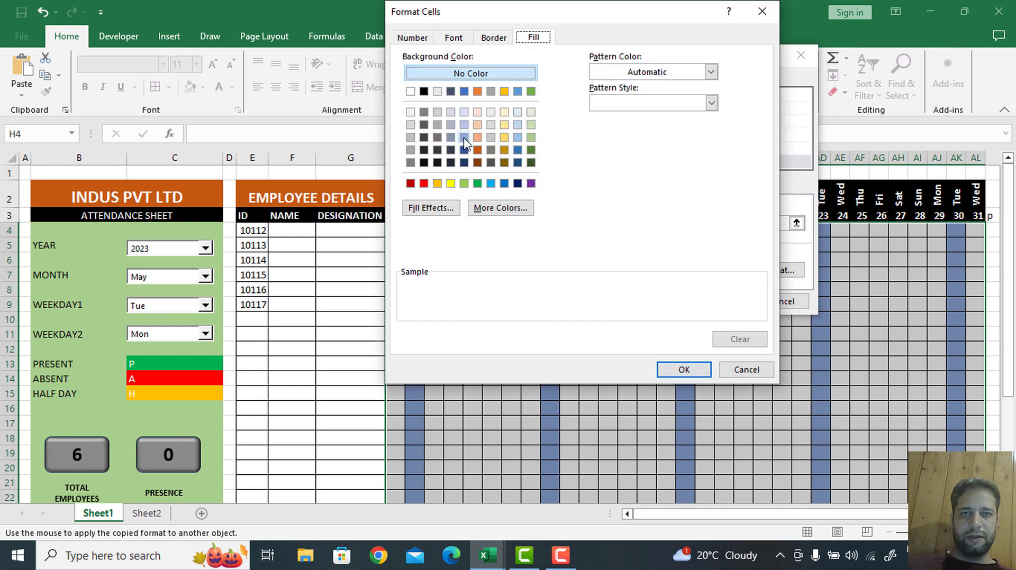
pyautogui.click(464, 138)
pyautogui.click(696, 369)
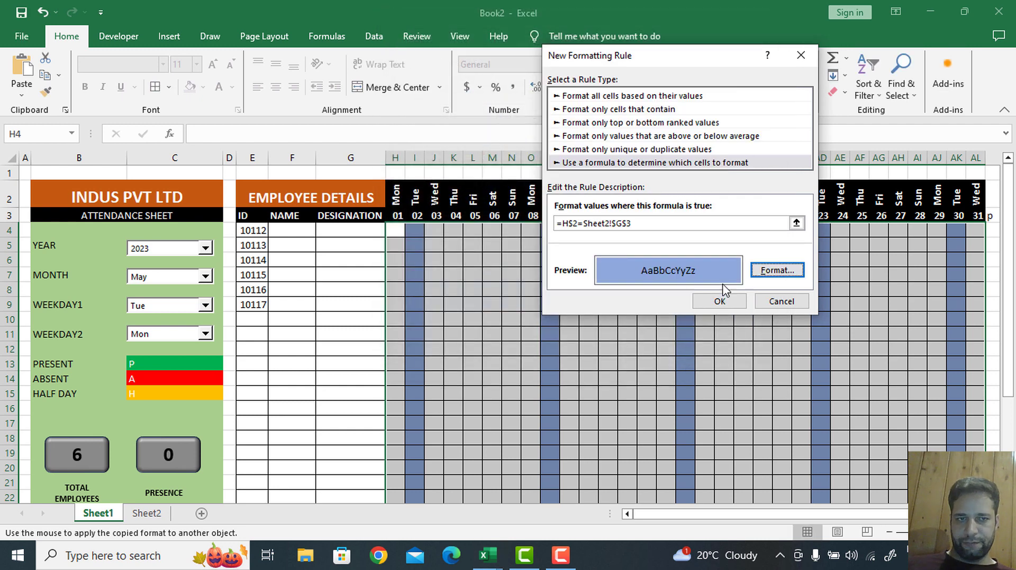
pyautogui.click(721, 301)
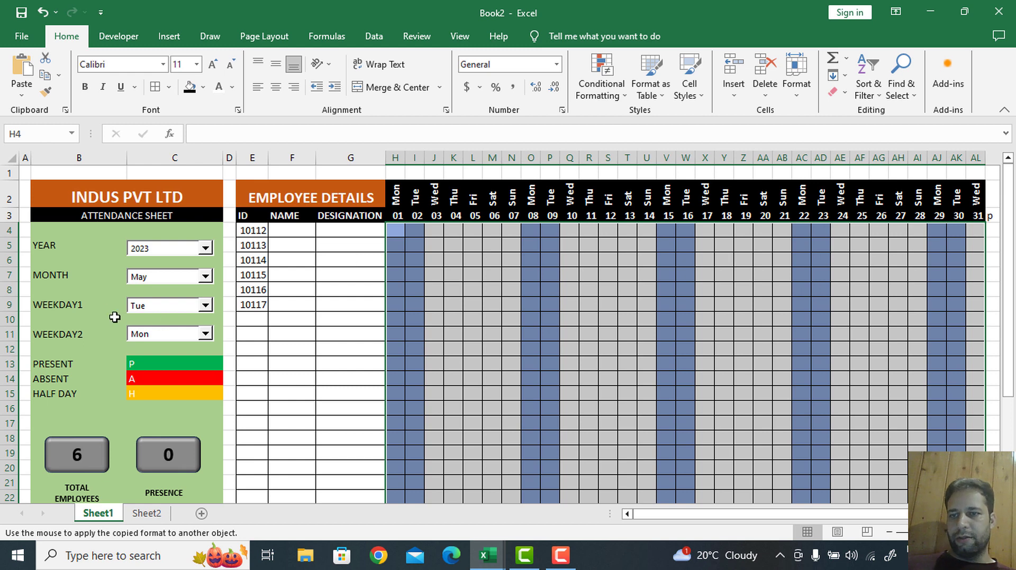
# Test the weekday highlighting with WEEKDAY1 on Thu and WEEKDAY2 on Sat, and with both selectors on None
pyautogui.click(207, 307)
pyautogui.click(167, 361)
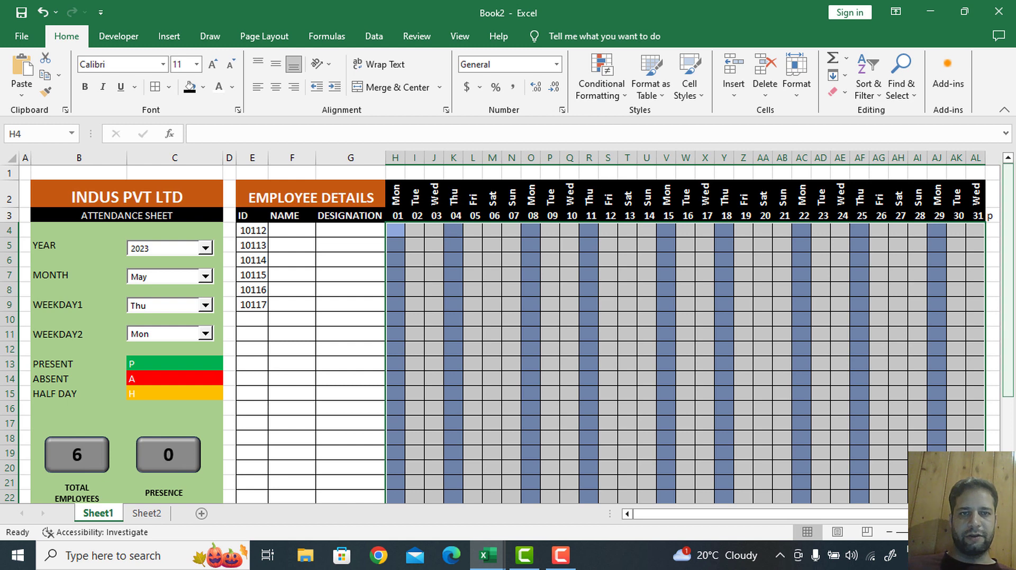
pyautogui.click(205, 333)
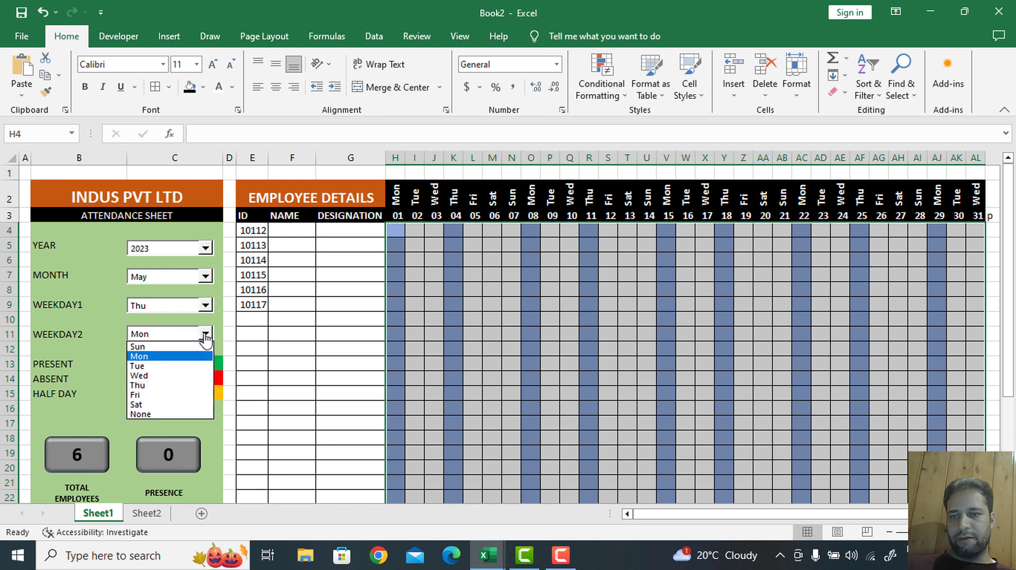
pyautogui.click(166, 404)
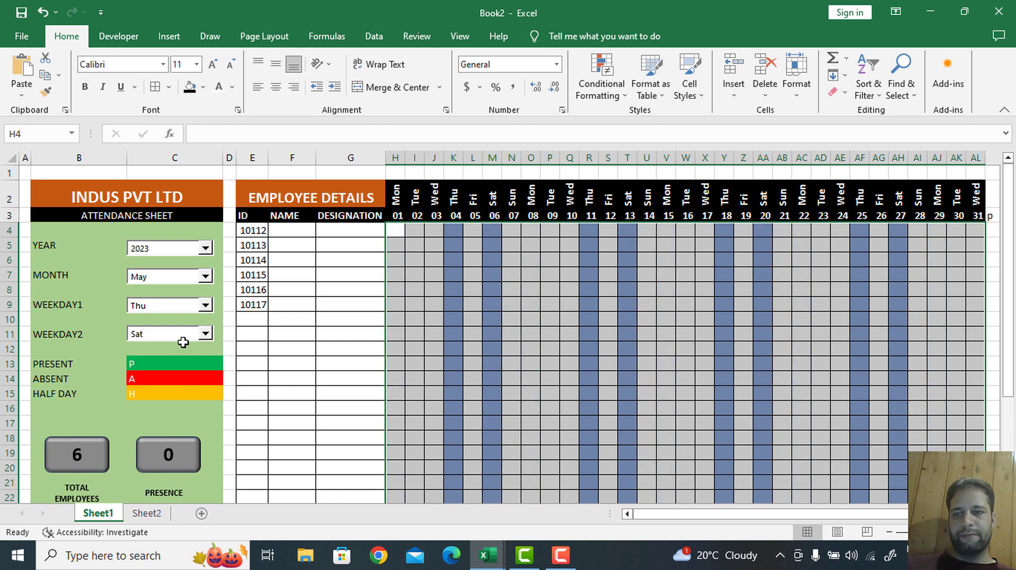
pyautogui.click(205, 334)
pyautogui.click(167, 415)
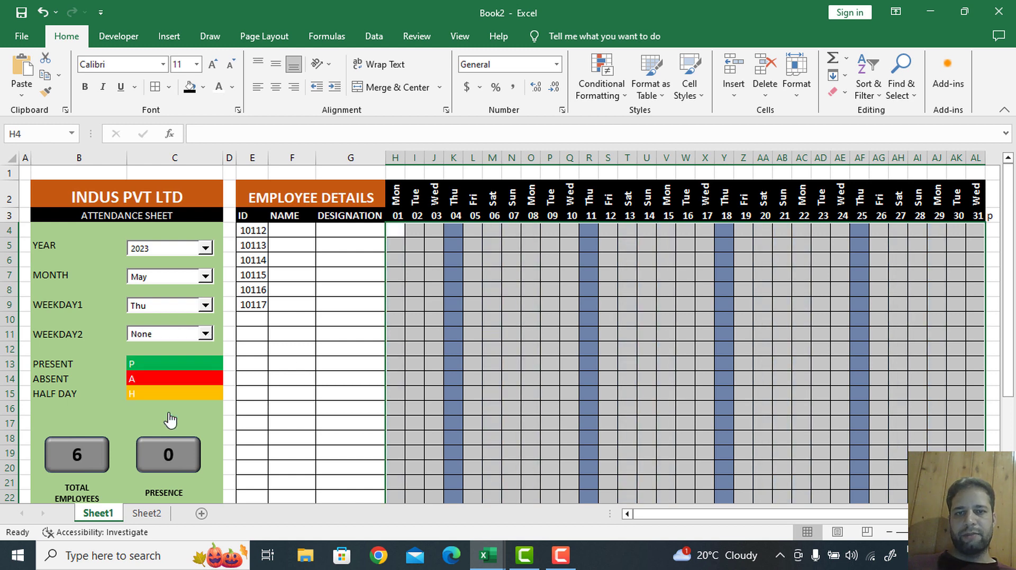
pyautogui.click(205, 306)
pyautogui.click(177, 386)
# Set WEEKDAY2 to Sun and WEEKDAY1 to Sat to highlight the weekend columns in the grid
pyautogui.click(204, 333)
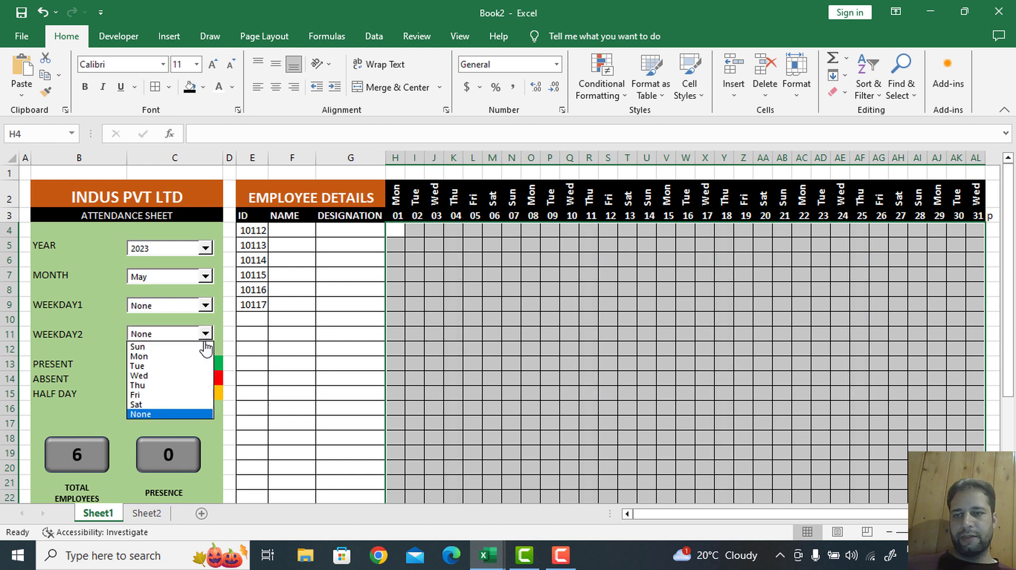
pyautogui.click(176, 349)
pyautogui.click(204, 306)
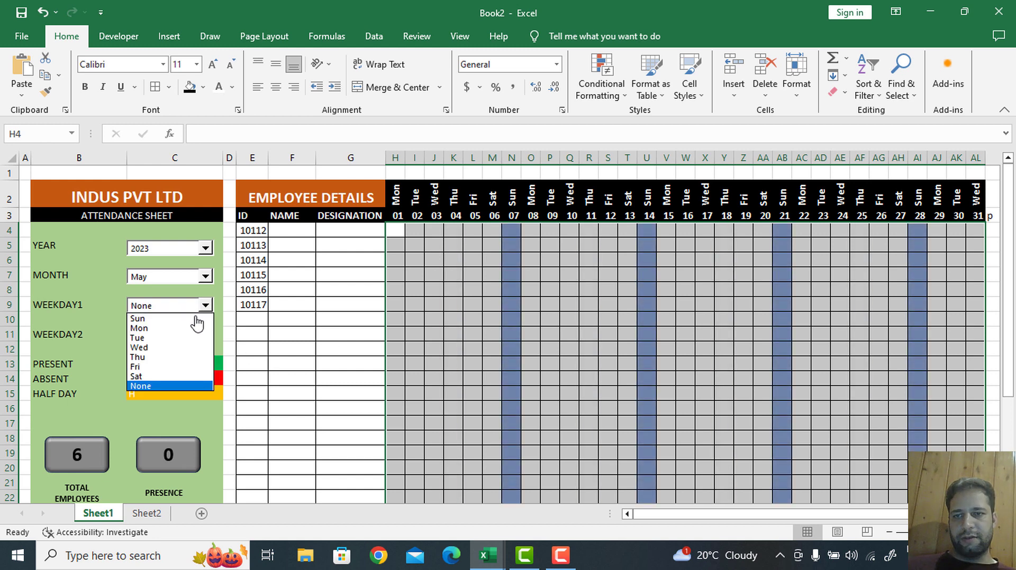
pyautogui.click(164, 386)
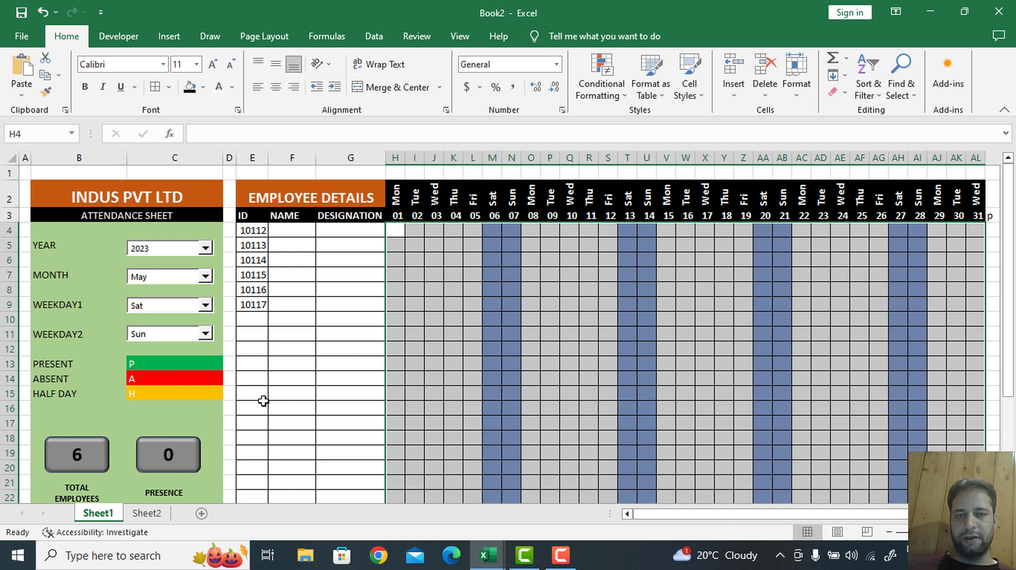
pyautogui.click(719, 332)
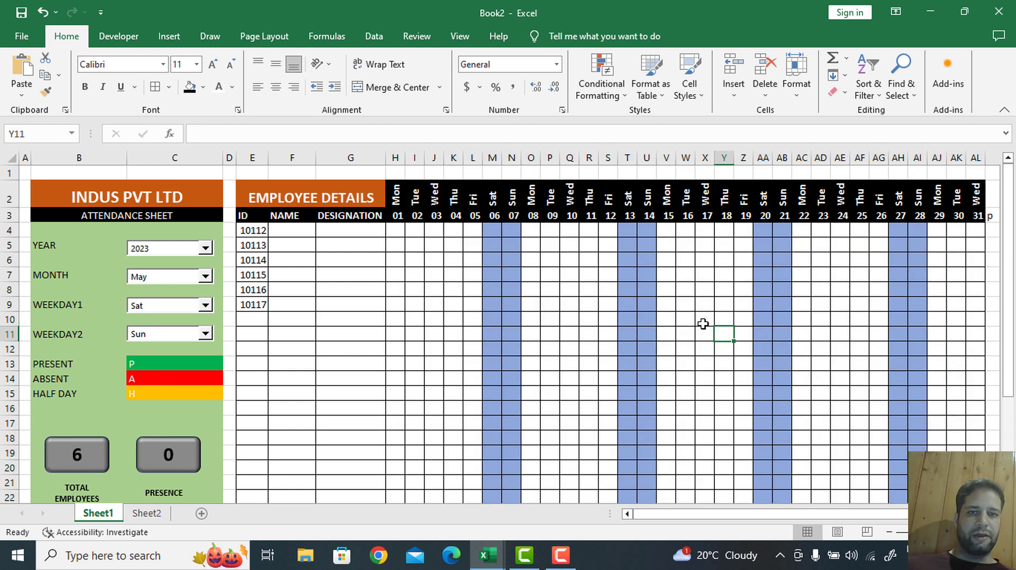
# Examine the highlighted grid and compare the listed employee IDs with the four summary boxes
pyautogui.scroll(-9, 926, 354)
pyautogui.scroll(9, 925, 354)
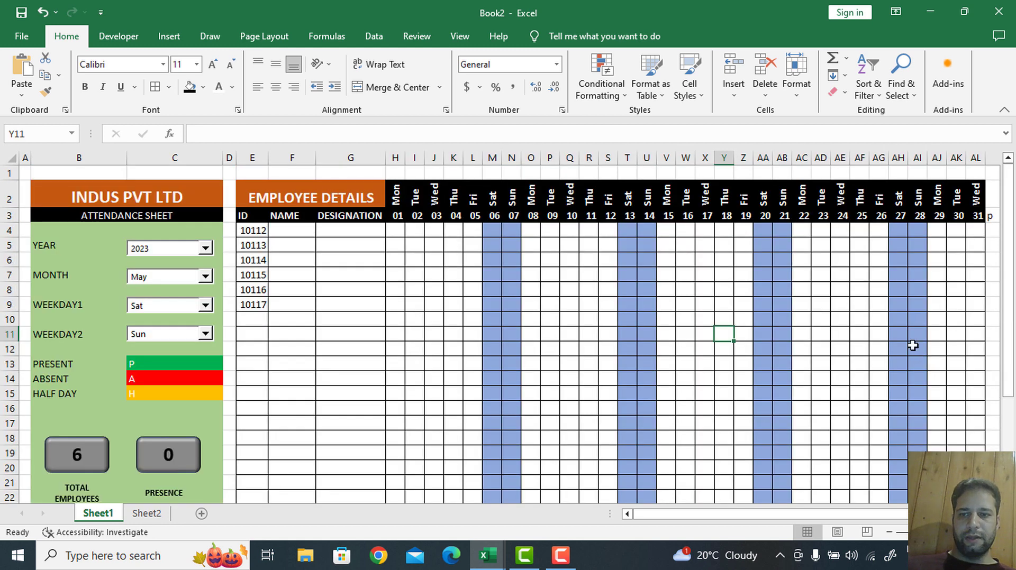
pyautogui.scroll(-2, 911, 344)
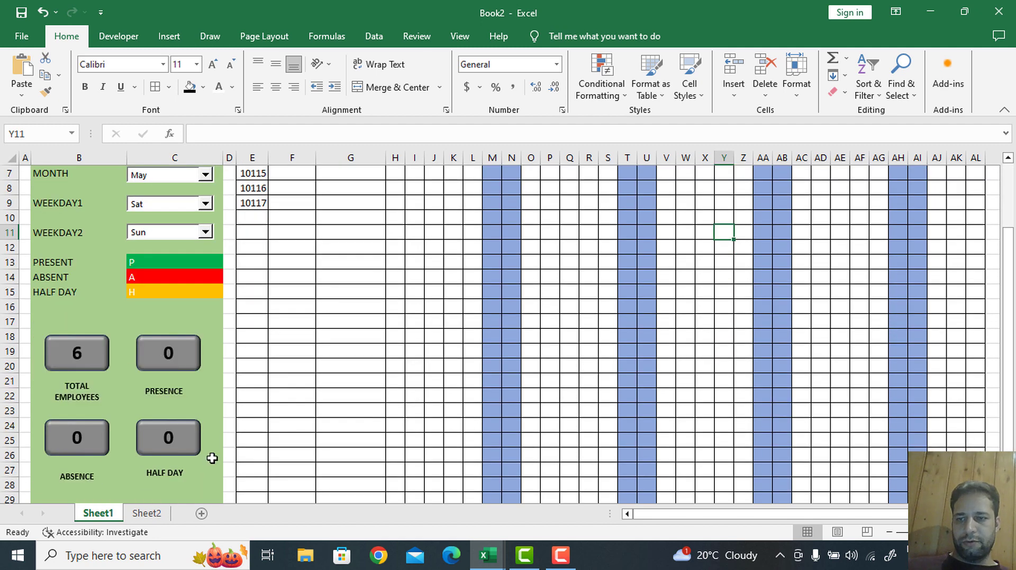
pyautogui.scroll(2, 306, 434)
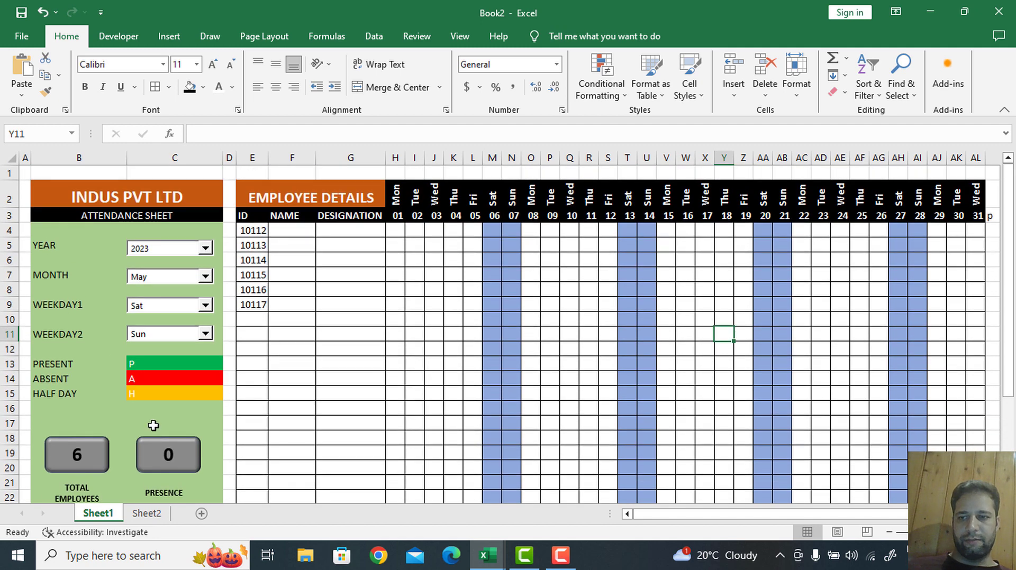
pyautogui.moveTo(256, 231); pyautogui.dragTo(254, 306)
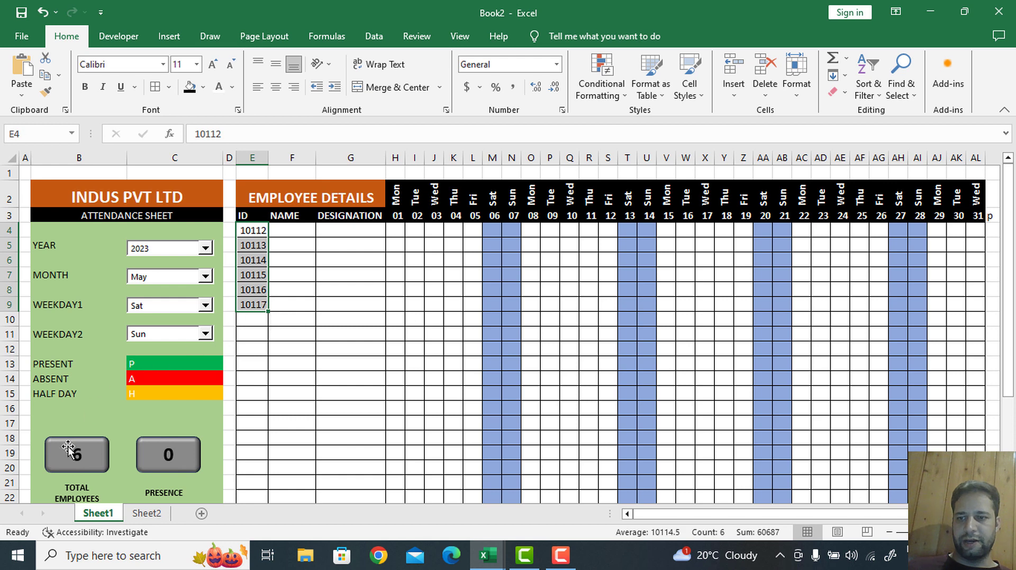
pyautogui.click(69, 449)
pyautogui.scroll(-2, 195, 454)
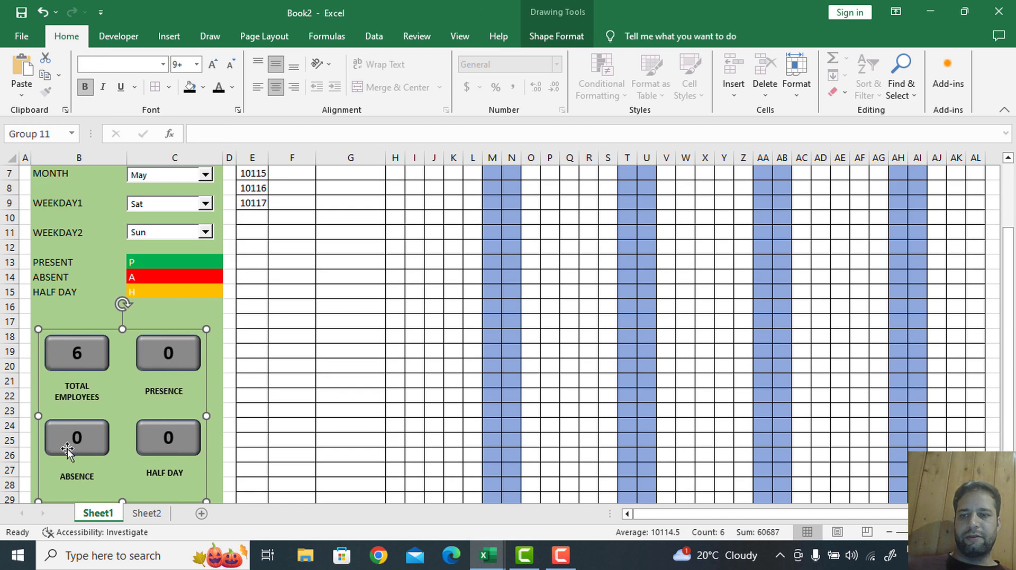
pyautogui.scroll(2, 342, 421)
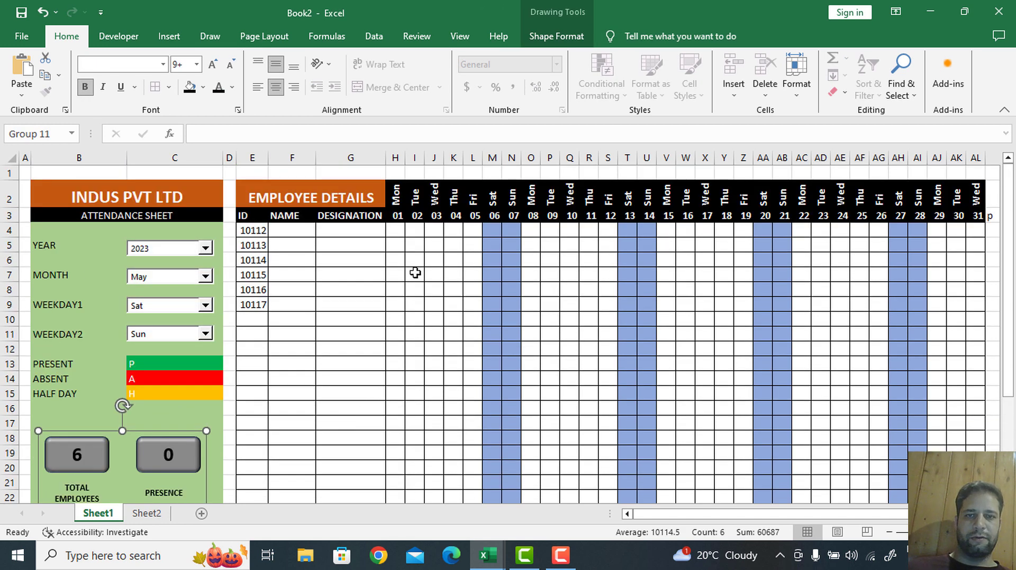
# Mark the first employee present with p on days 01, 02 and 04
pyautogui.click(399, 234)
pyautogui.write('p')
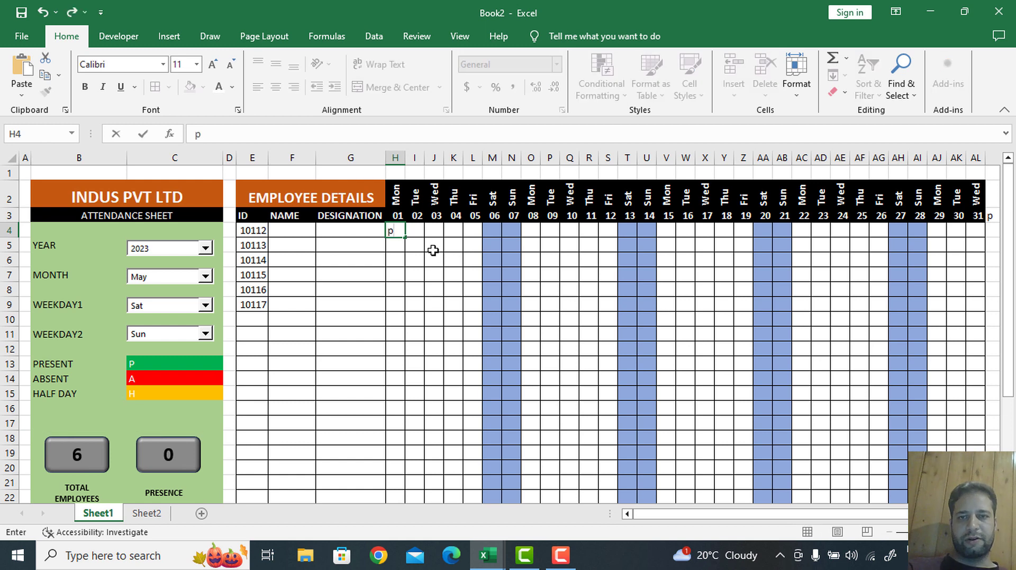
pyautogui.click(415, 231)
pyautogui.write('pp')
pyautogui.click(438, 231)
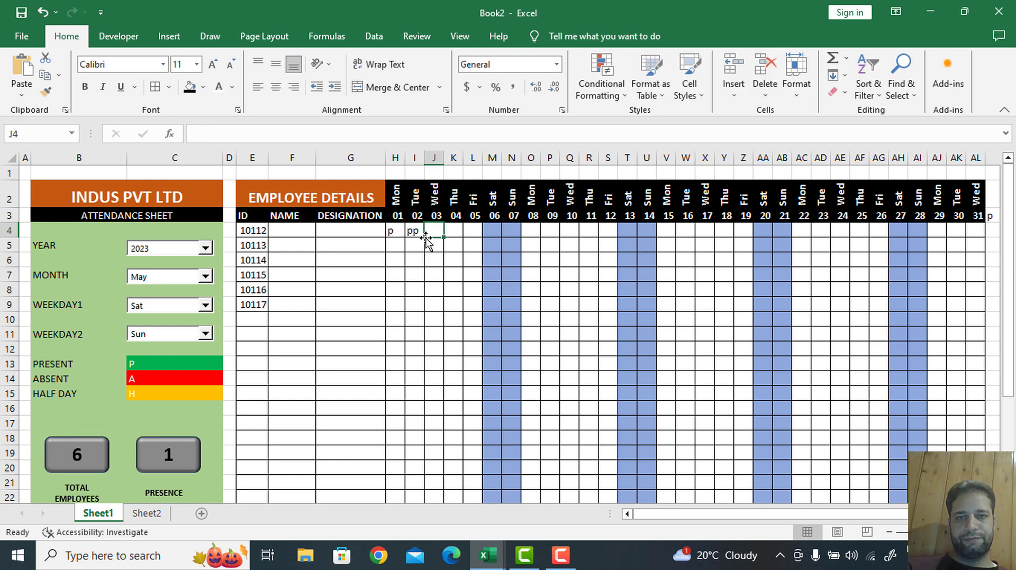
pyautogui.click(410, 231)
pyautogui.write('p')
pyautogui.click(442, 231)
pyautogui.click(452, 232)
pyautogui.write('p')
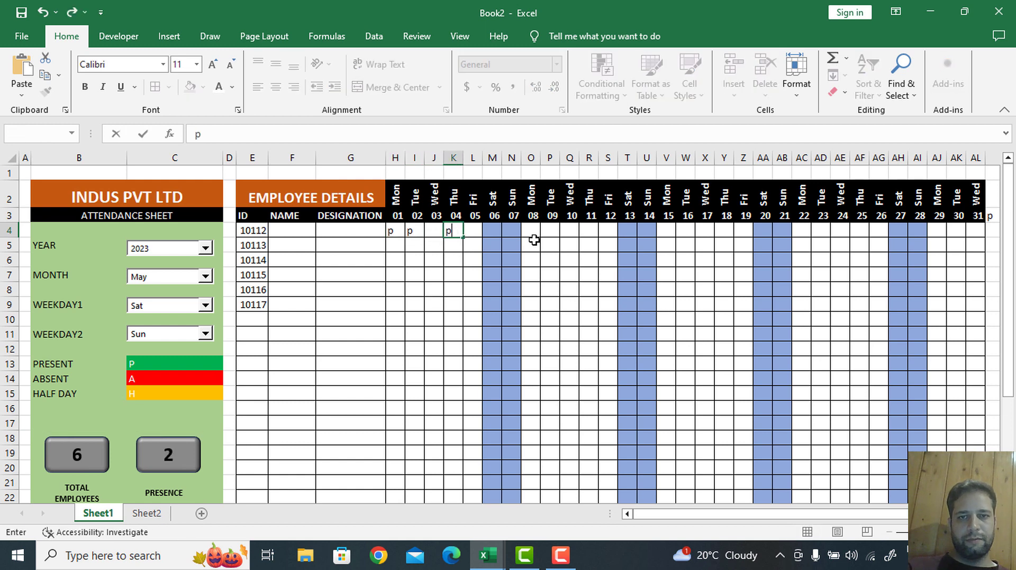
# Mark the first employee present with p on days 09, 16 and 24, and check the PRESENCE box
pyautogui.click(548, 233)
pyautogui.write('p')
pyautogui.click(685, 232)
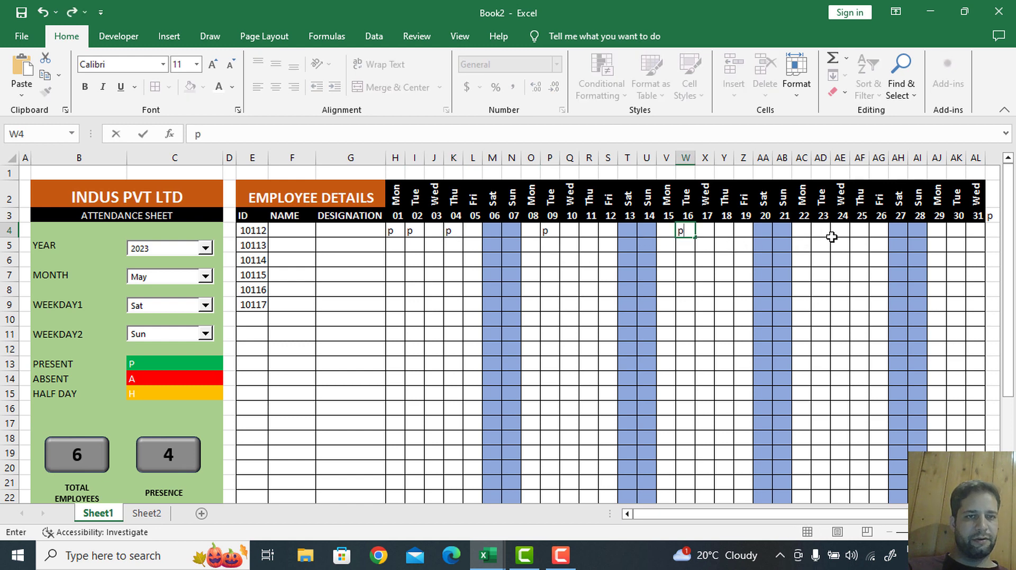
pyautogui.click(836, 233)
pyautogui.write('p')
pyautogui.scroll(-2, 155, 450)
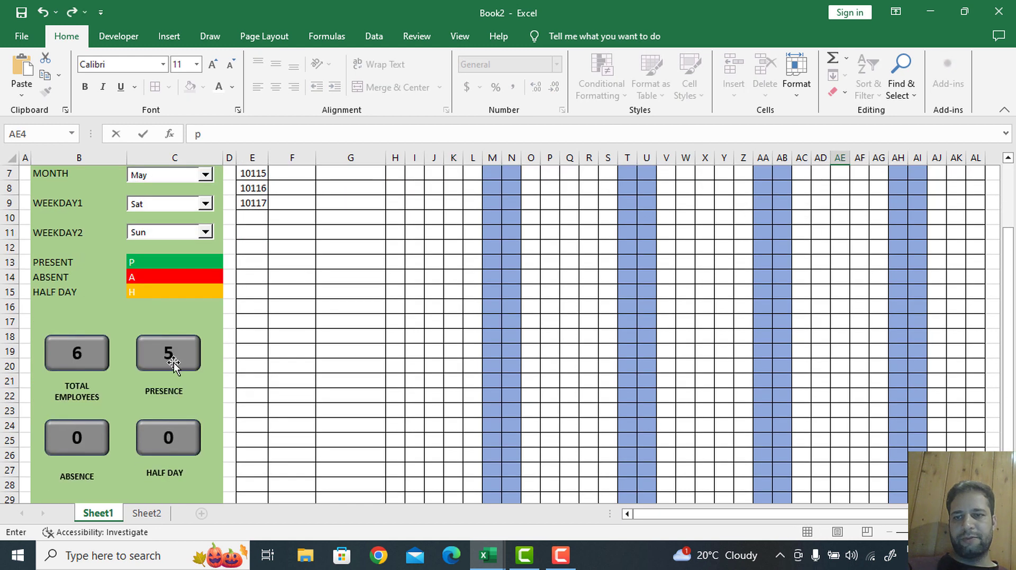
pyautogui.scroll(2, 471, 341)
pyautogui.scroll(-2, 276, 389)
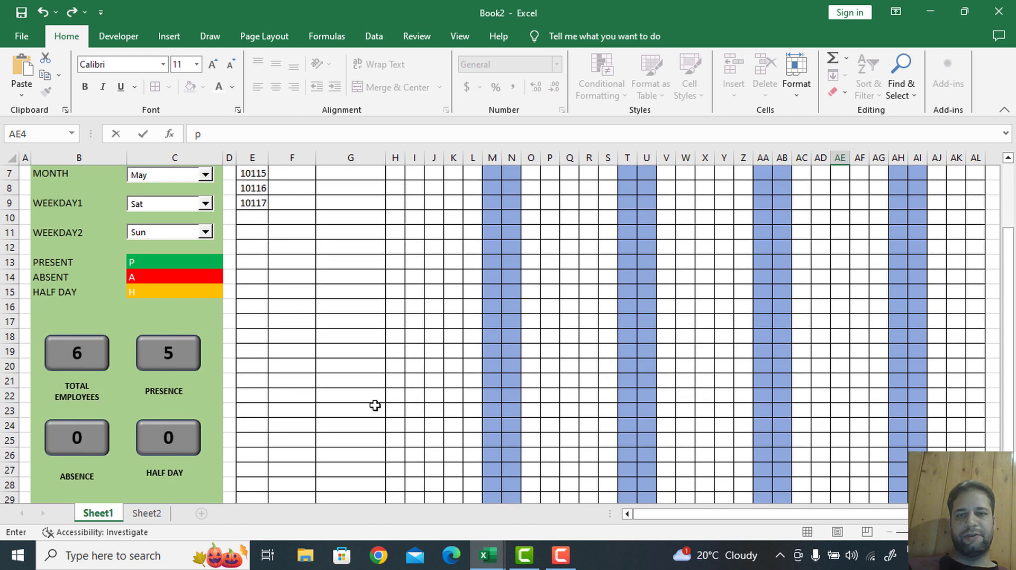
pyautogui.scroll(2, 375, 405)
# Mark the first employee absent with a on days 03, 05 and 08, and check the ABSENCE box
pyautogui.click(435, 231)
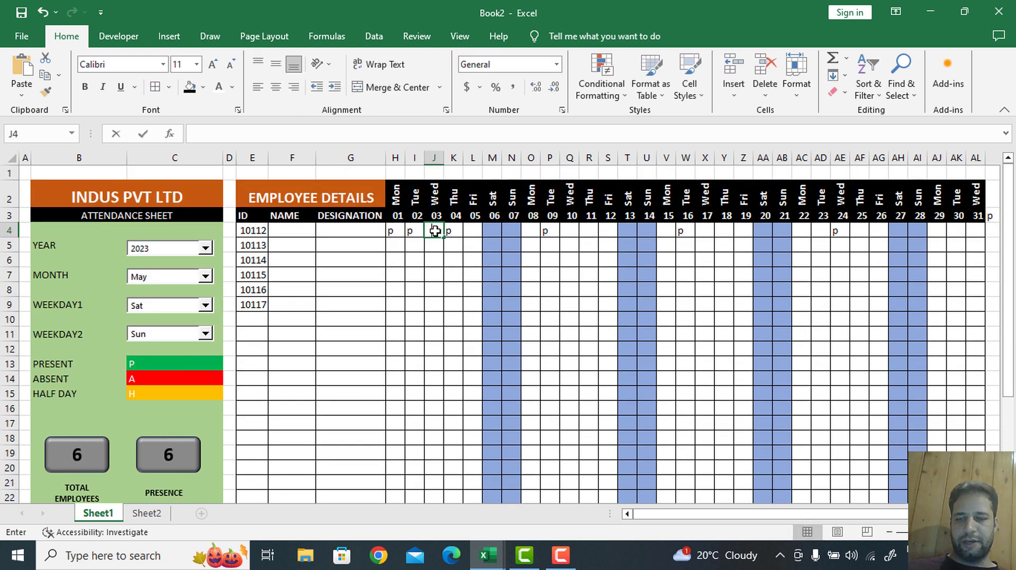
pyautogui.write('a')
pyautogui.click(472, 231)
pyautogui.write('a')
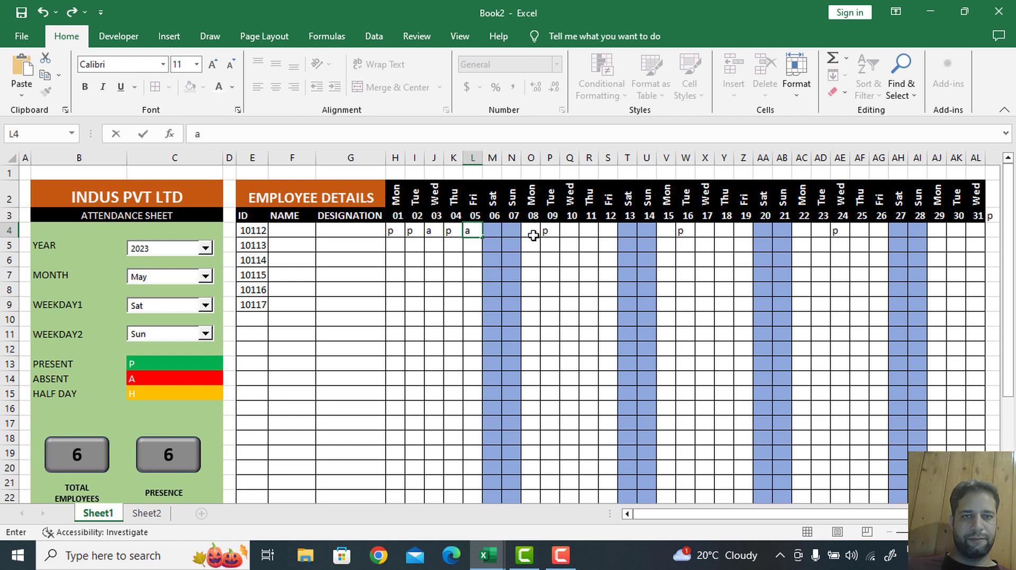
pyautogui.click(533, 235)
pyautogui.write('a')
pyautogui.scroll(-4, 483, 315)
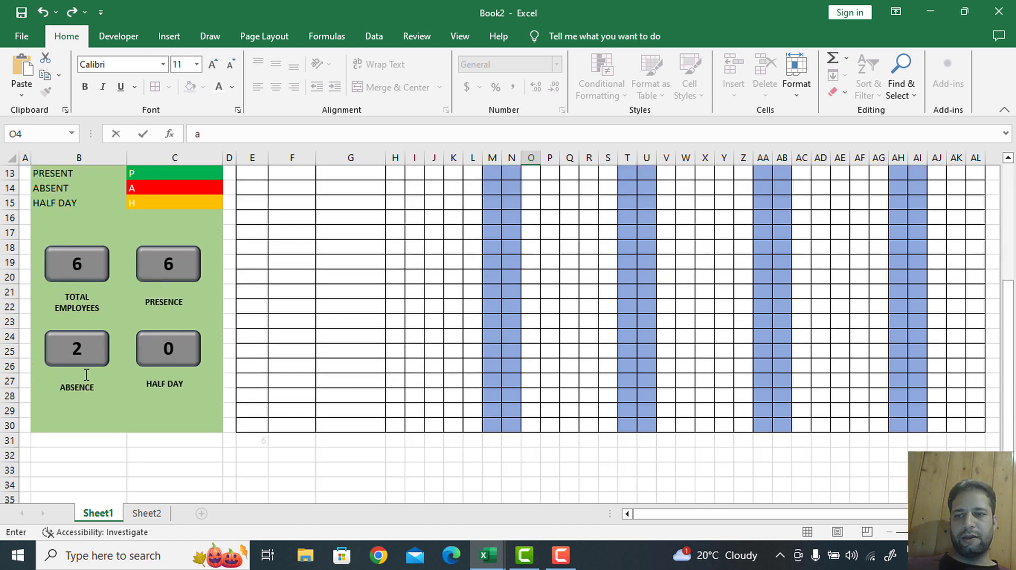
pyautogui.click(383, 349)
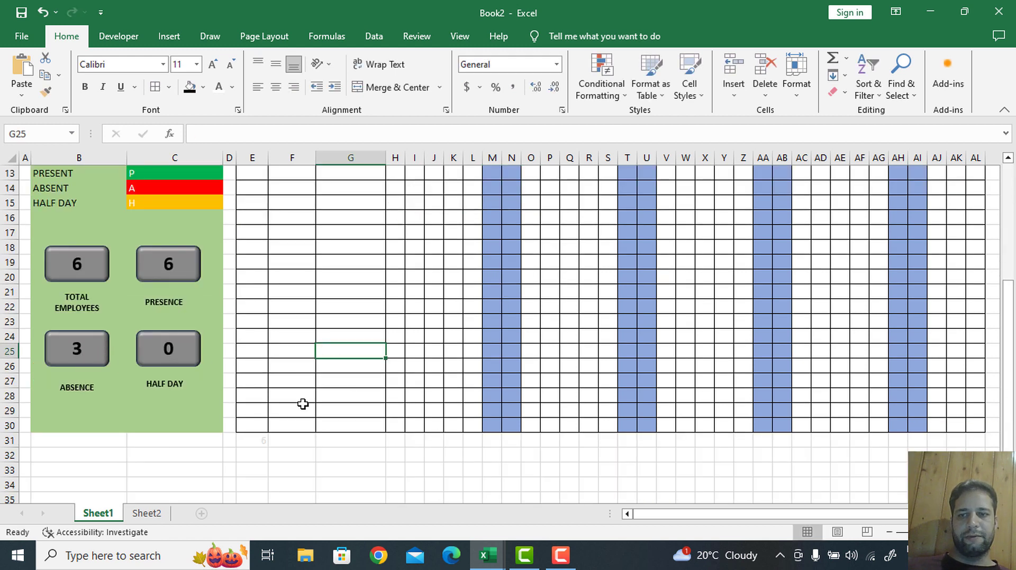
# Mark half days with h for the first employee on days 10, 18, 25, 30 and 31, and check the summary boxes
pyautogui.scroll(4, 301, 403)
pyautogui.click(573, 233)
pyautogui.write('h')
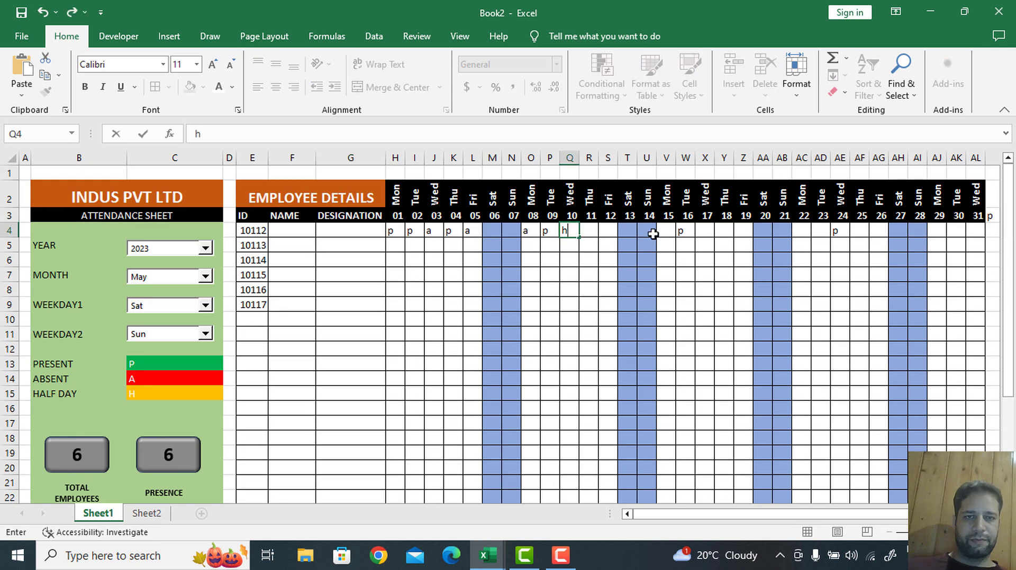
pyautogui.click(718, 231)
pyautogui.write('h')
pyautogui.click(860, 233)
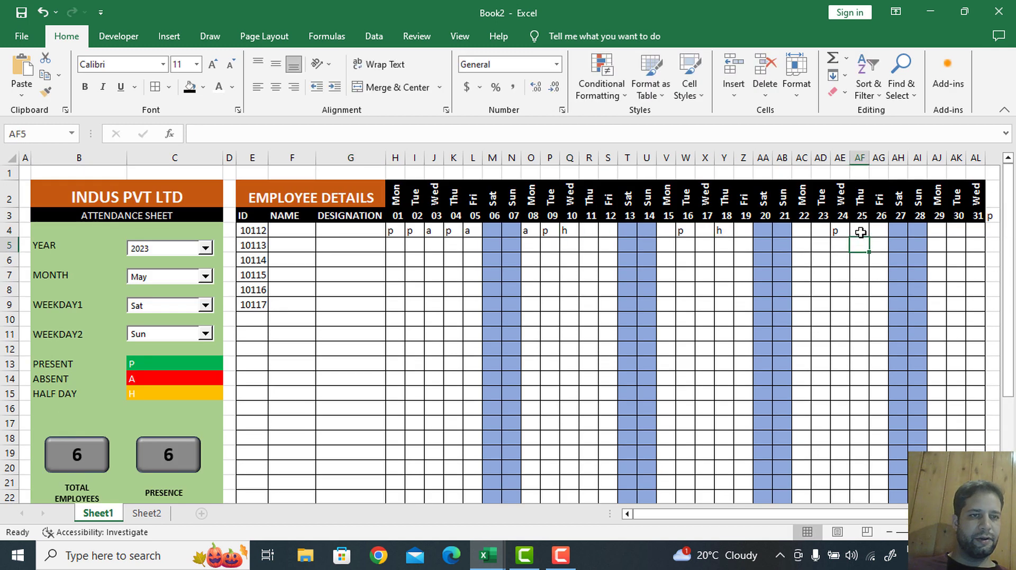
pyautogui.write('h')
pyautogui.click(948, 229)
pyautogui.write('h')
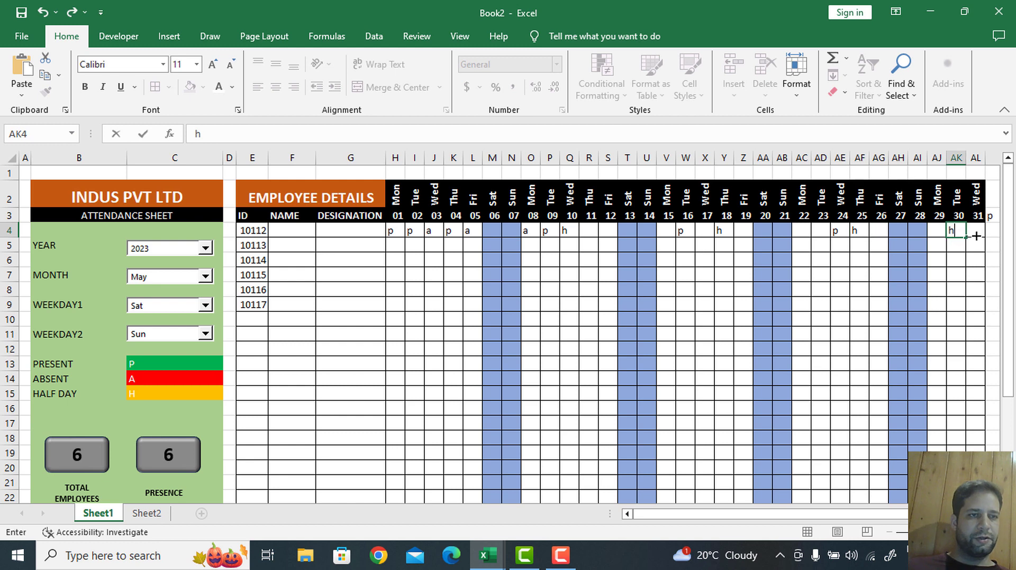
pyautogui.click(976, 231)
pyautogui.write('h')
pyautogui.scroll(-1, 507, 331)
pyautogui.scroll(-5, 507, 330)
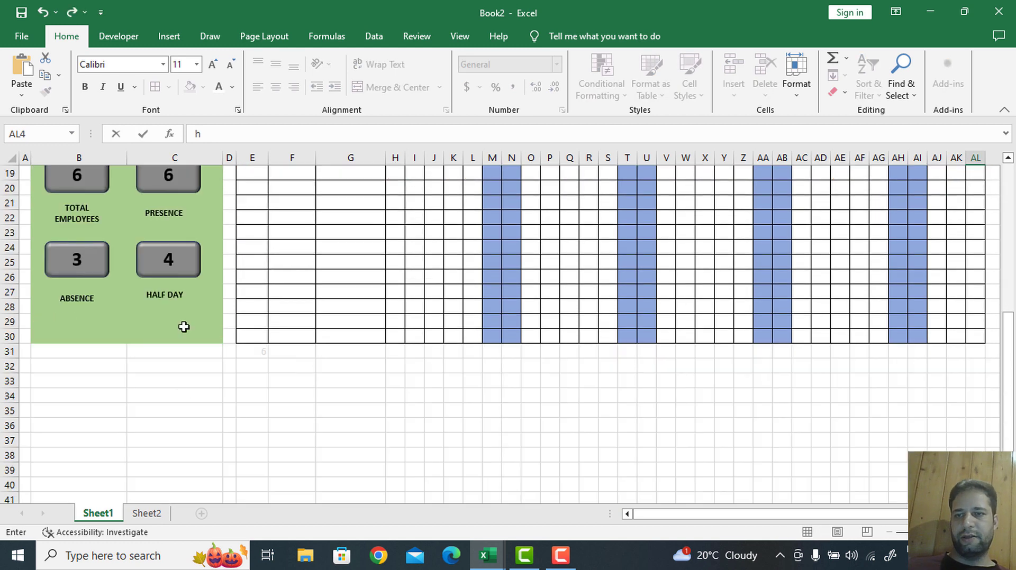
pyautogui.click(362, 235)
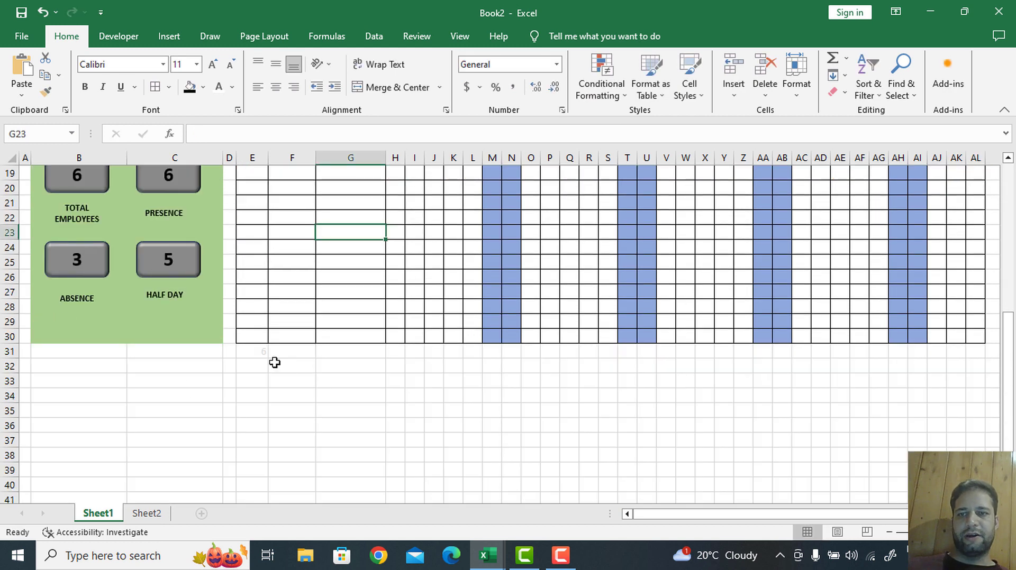
pyautogui.scroll(6, 309, 351)
pyautogui.scroll(-2, 426, 283)
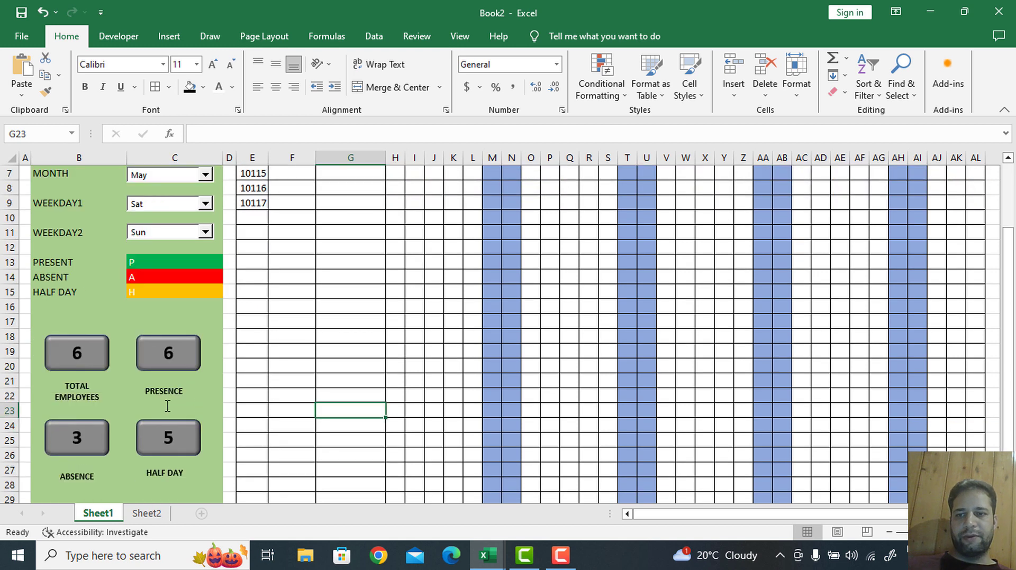
pyautogui.scroll(2, 608, 356)
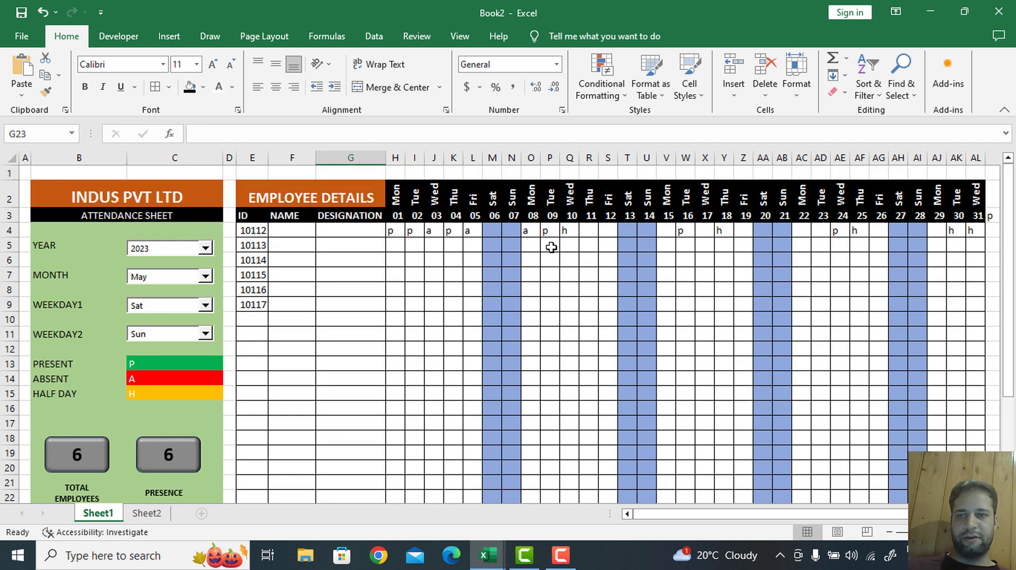
# Switch the attendance sheet to year 2025 and month June
pyautogui.click(206, 250)
pyautogui.click(159, 280)
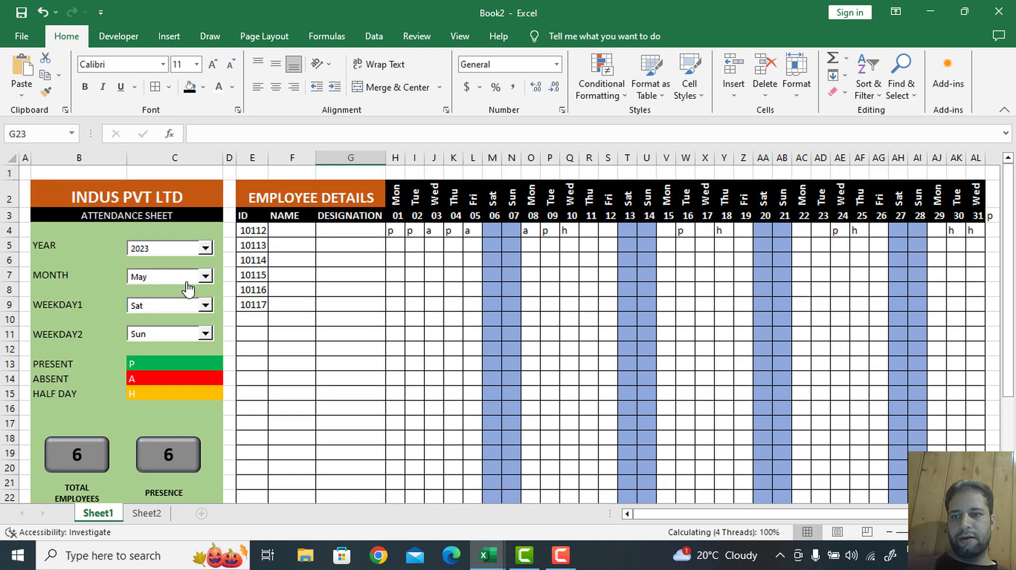
pyautogui.click(205, 276)
pyautogui.click(165, 301)
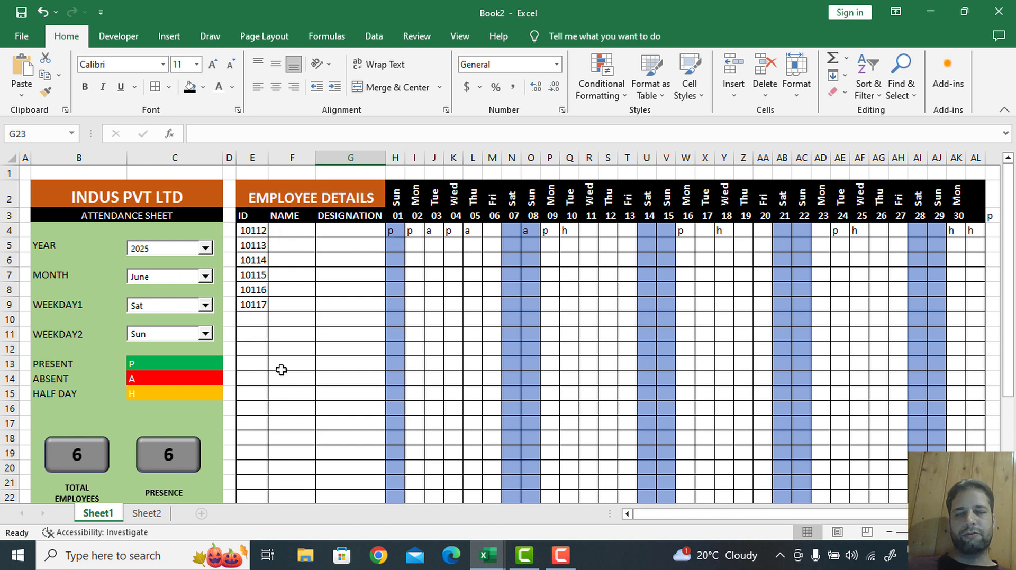
pyautogui.moveTo(357, 232); pyautogui.dragTo(830, 392)
pyautogui.scroll(2, 830, 392)
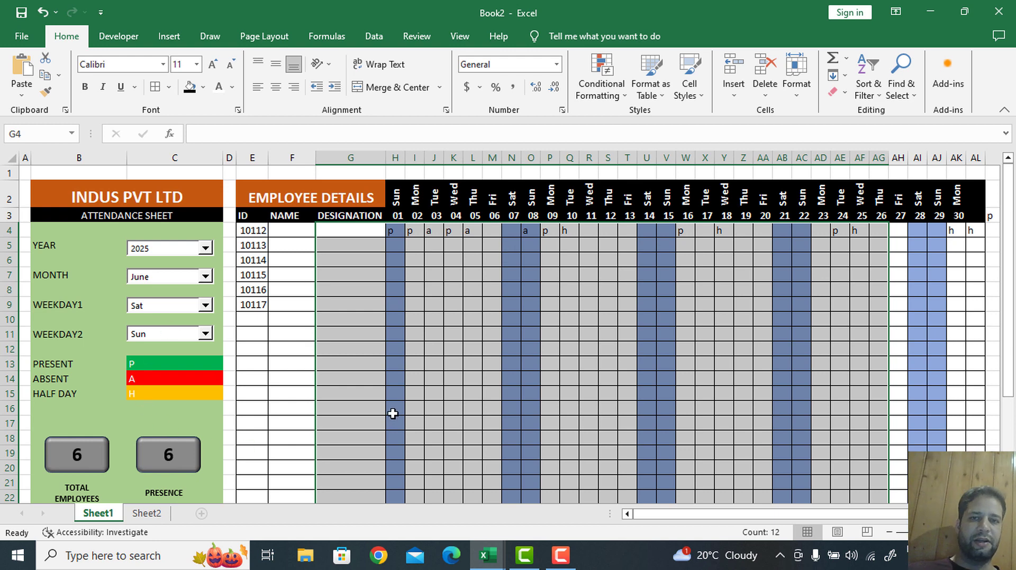
pyautogui.click(492, 319)
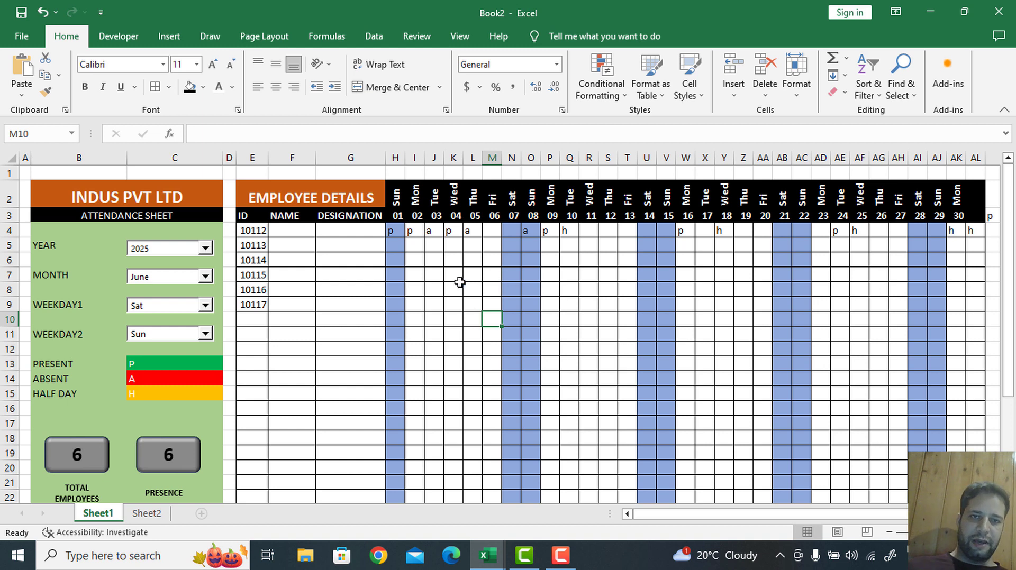